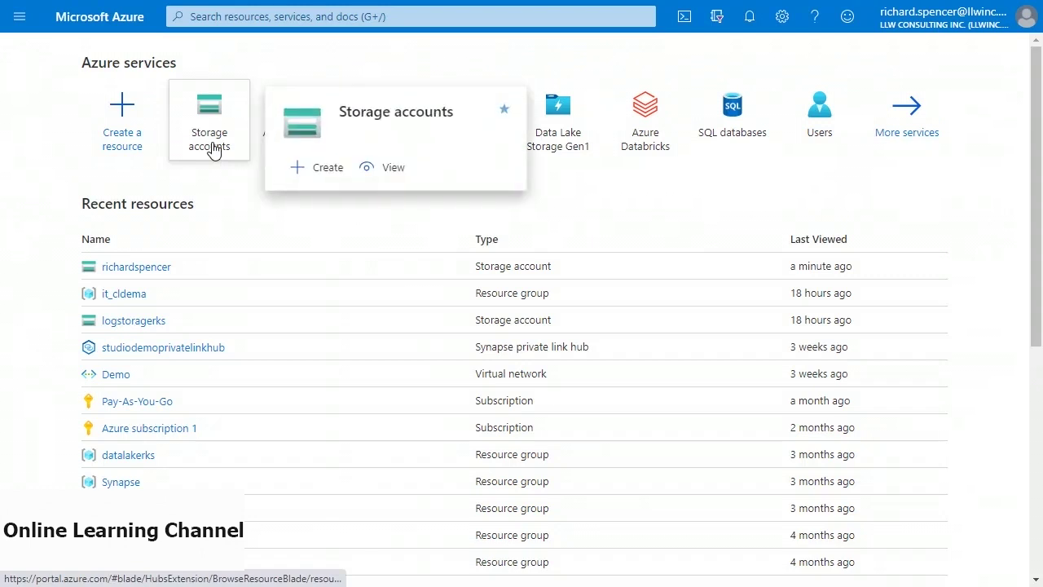
Open the storage account from Storage accounts and launch it in Azure Storage Explorer.
left_click(214, 152)
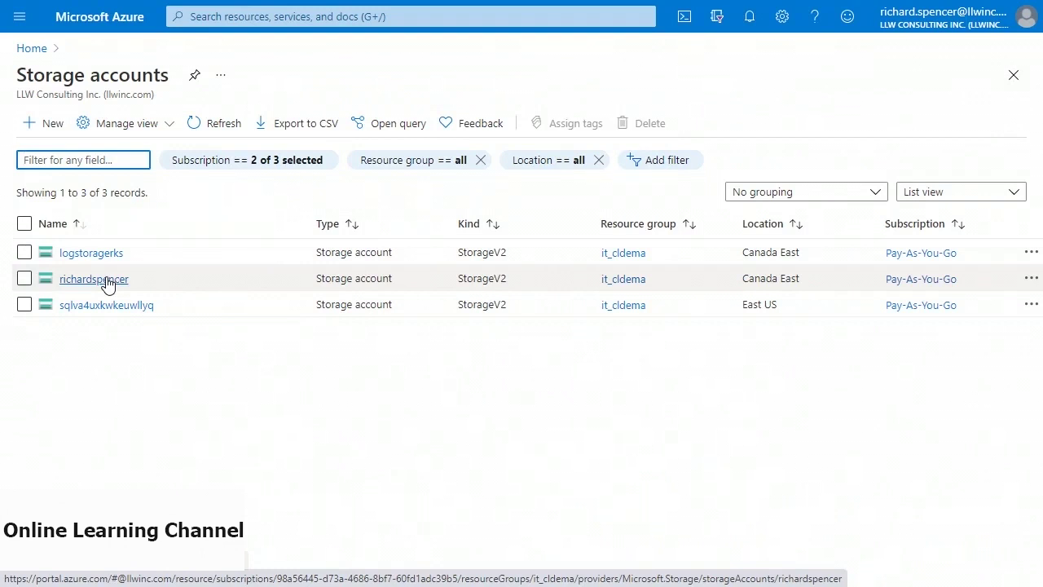
left_click(95, 286)
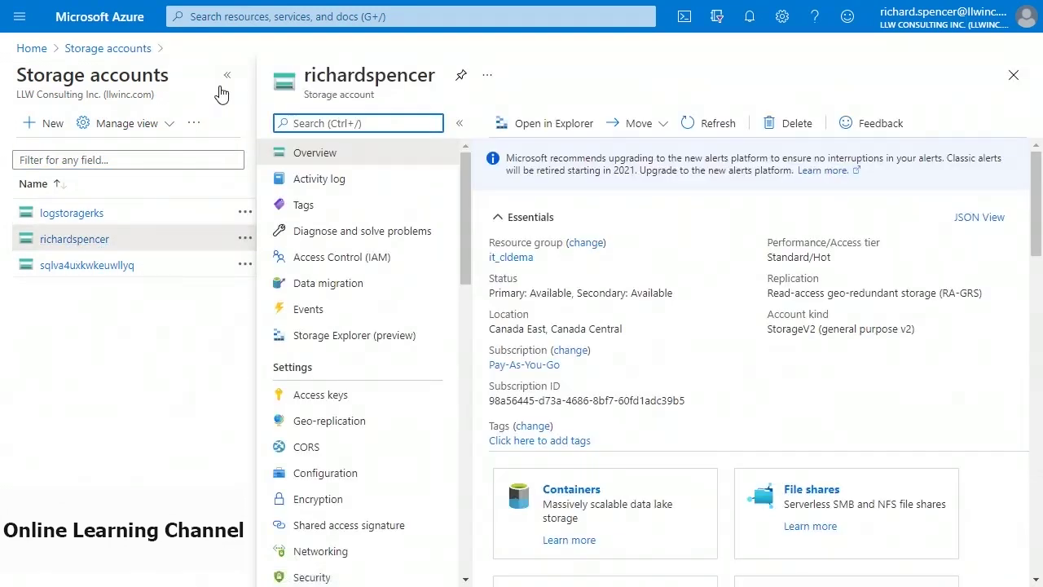
left_click(229, 79)
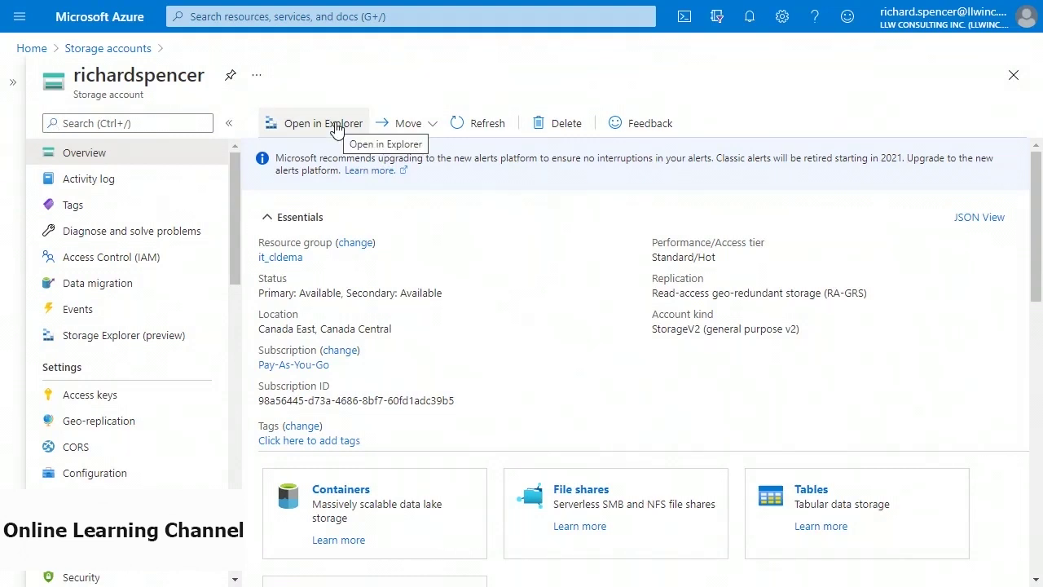
left_click(336, 125)
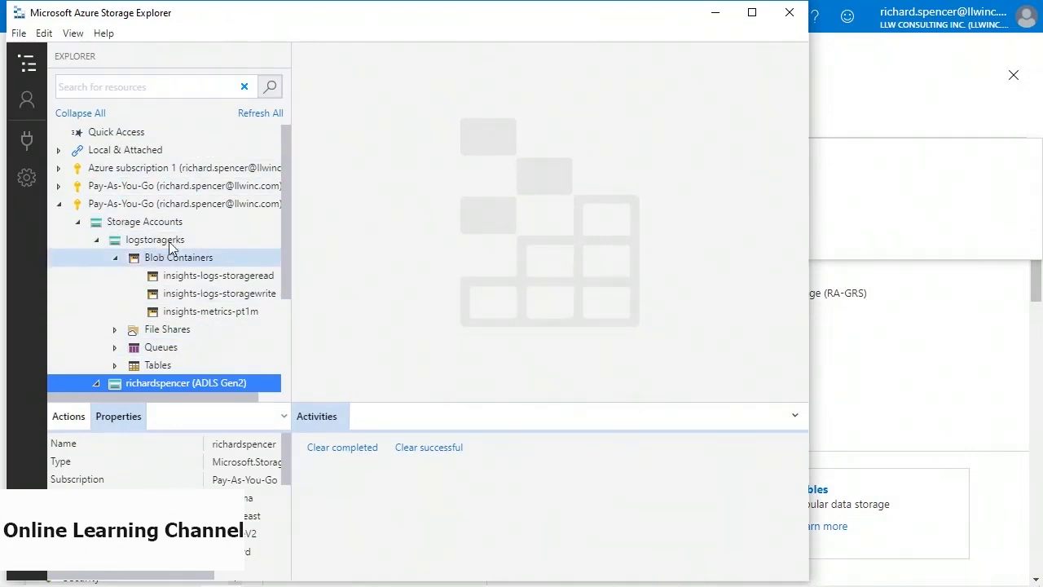
Widen and scroll the Storage Explorer tree, then minimize Storage Explorer.
left_click_drag(294, 190, 298, 189)
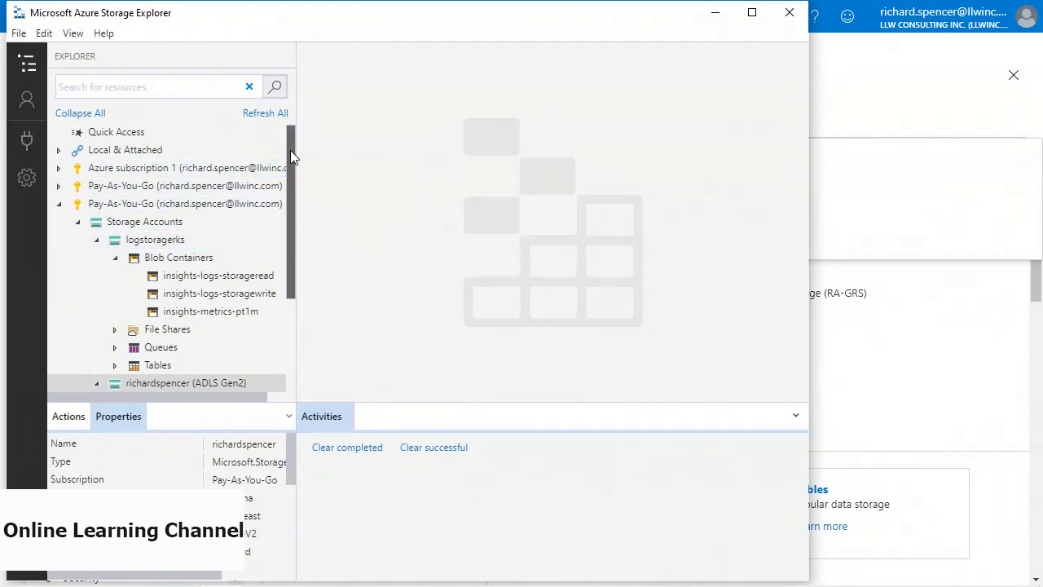
left_click_drag(290, 148, 230, 249)
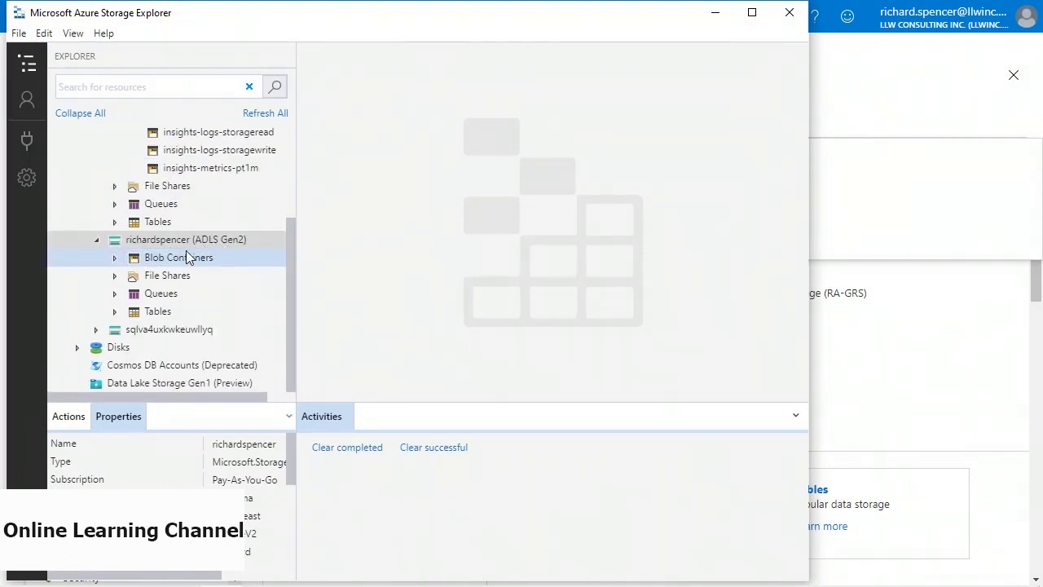
left_click(714, 18)
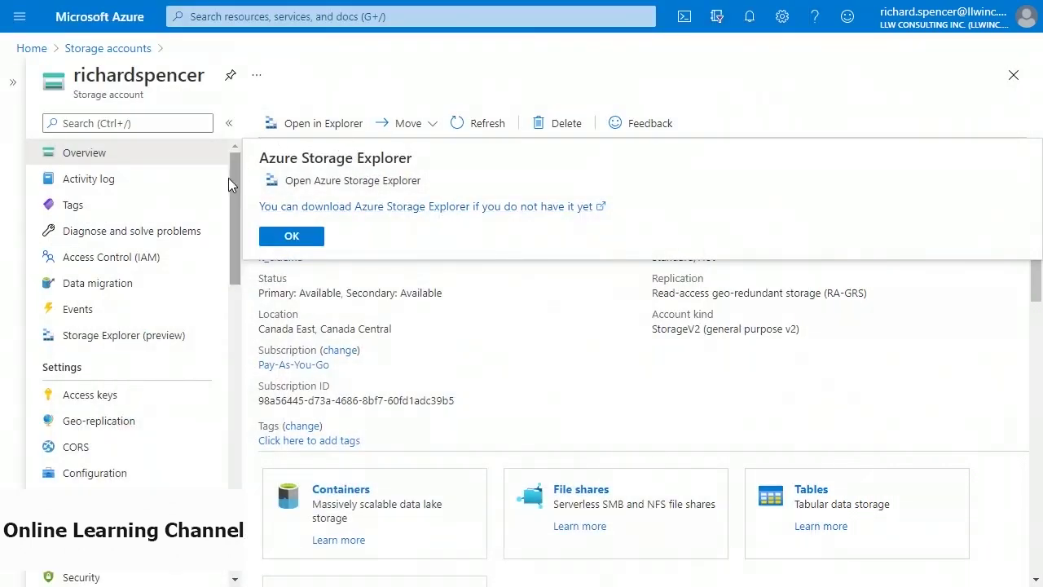
Open the richardspencer Metrics page and chart the Used capacity metric.
left_click_drag(234, 166, 218, 378)
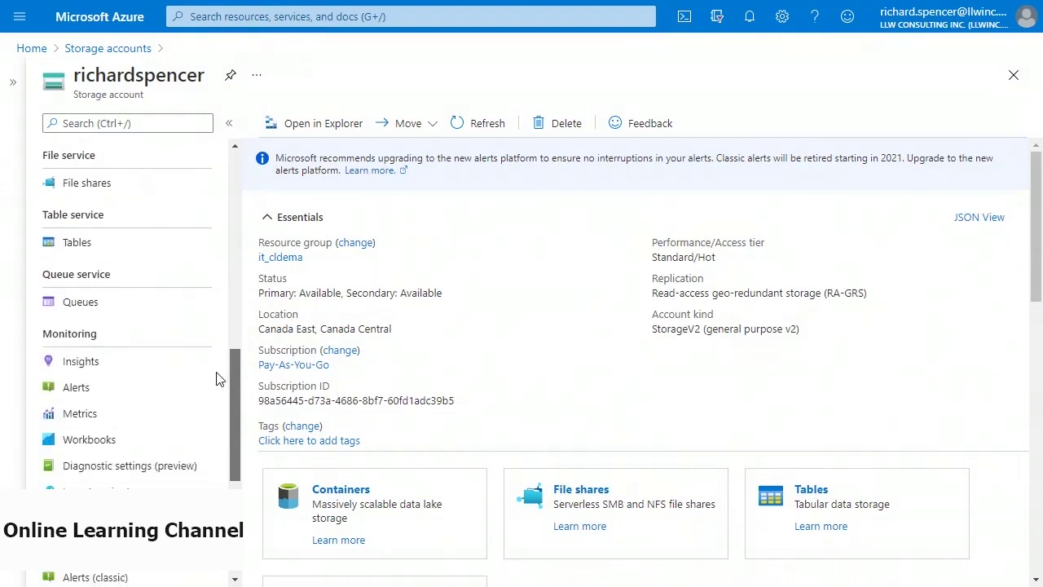
scroll(205, 384, "down", 1)
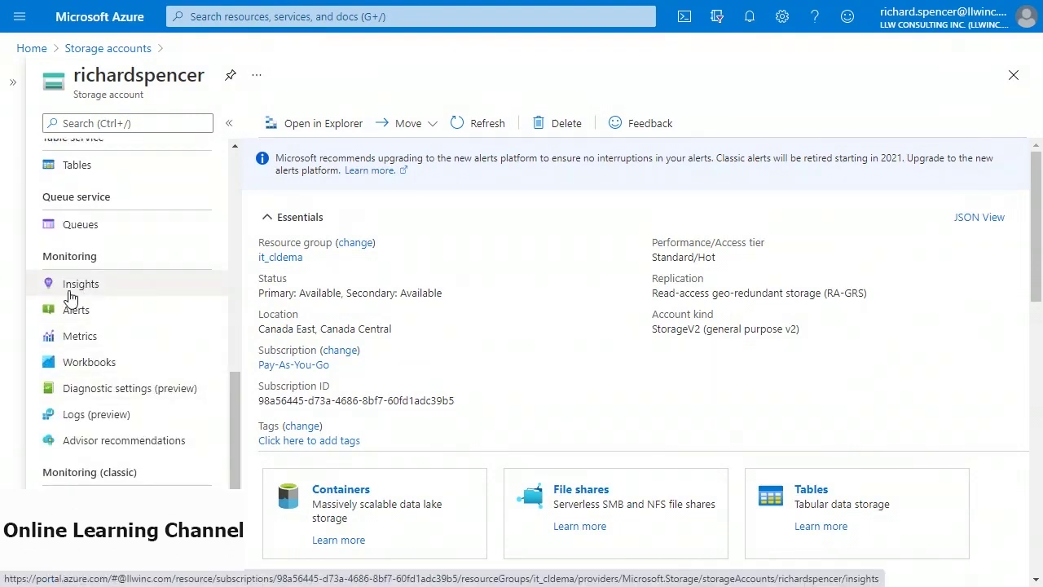
left_click(72, 337)
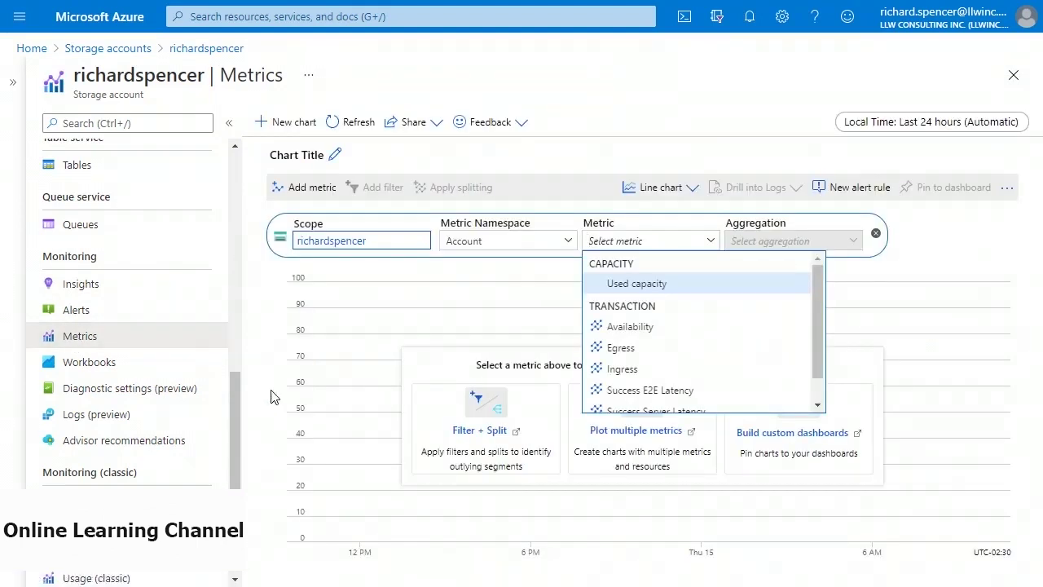
left_click(637, 284)
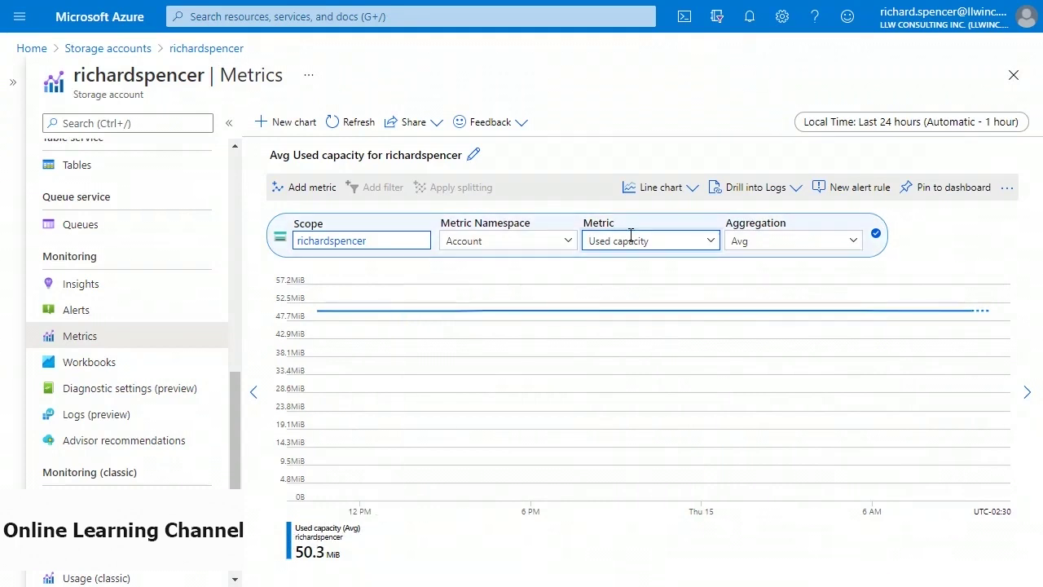
Switch the chart to Availability, then to Transactions, showing a Sum of 383.
left_click(711, 242)
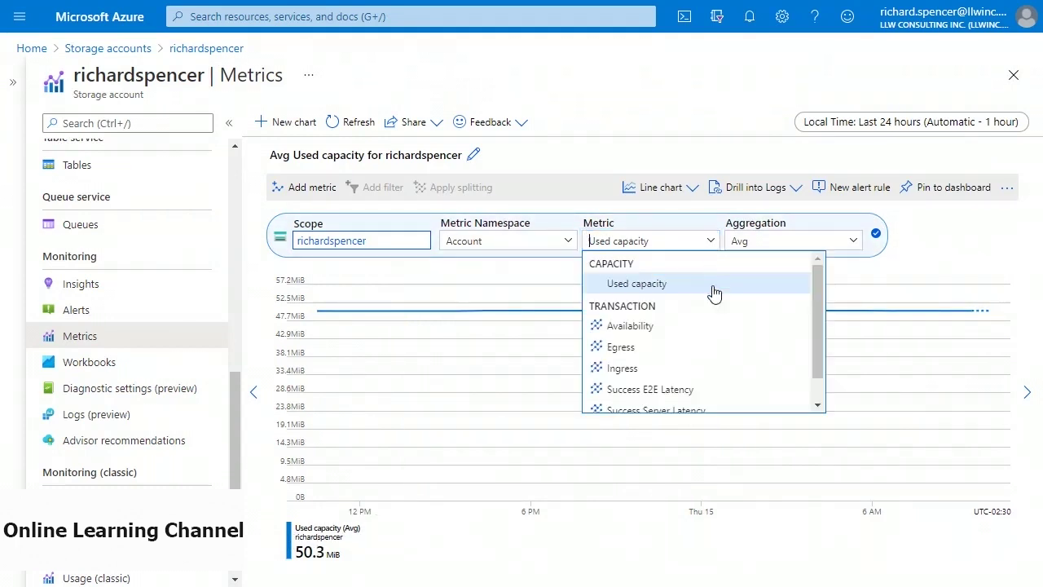
left_click(627, 326)
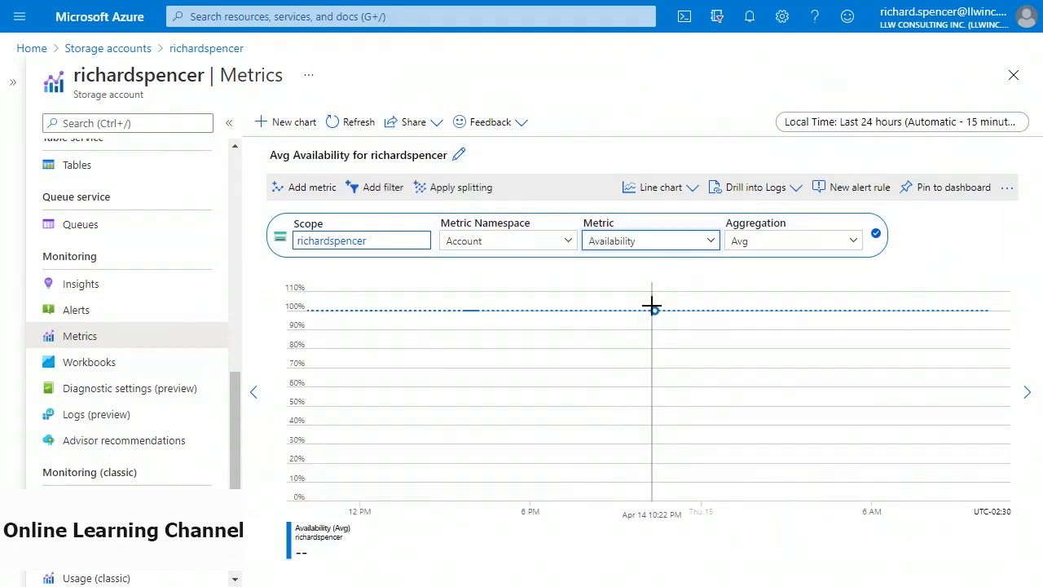
left_click(708, 238)
scroll(699, 380, "down", 2)
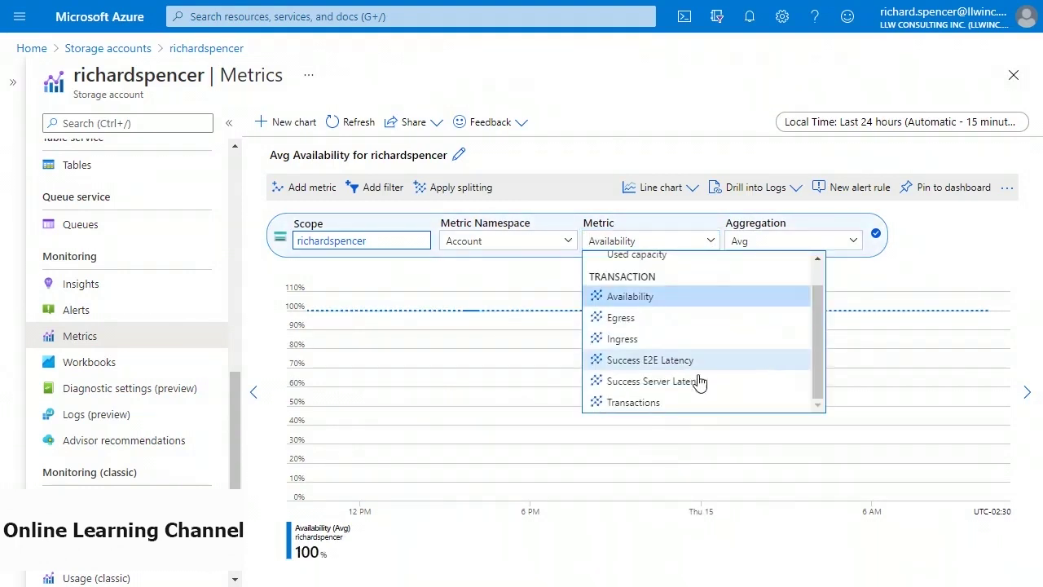
left_click(656, 398)
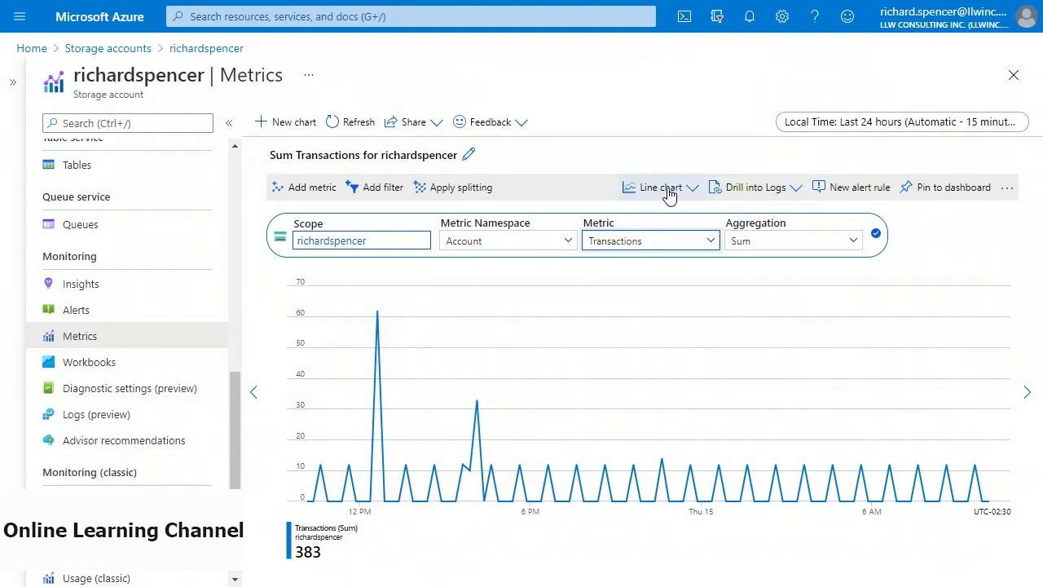
Start a new alert rule from the chart, discard it, and open Workbooks.
left_click(852, 196)
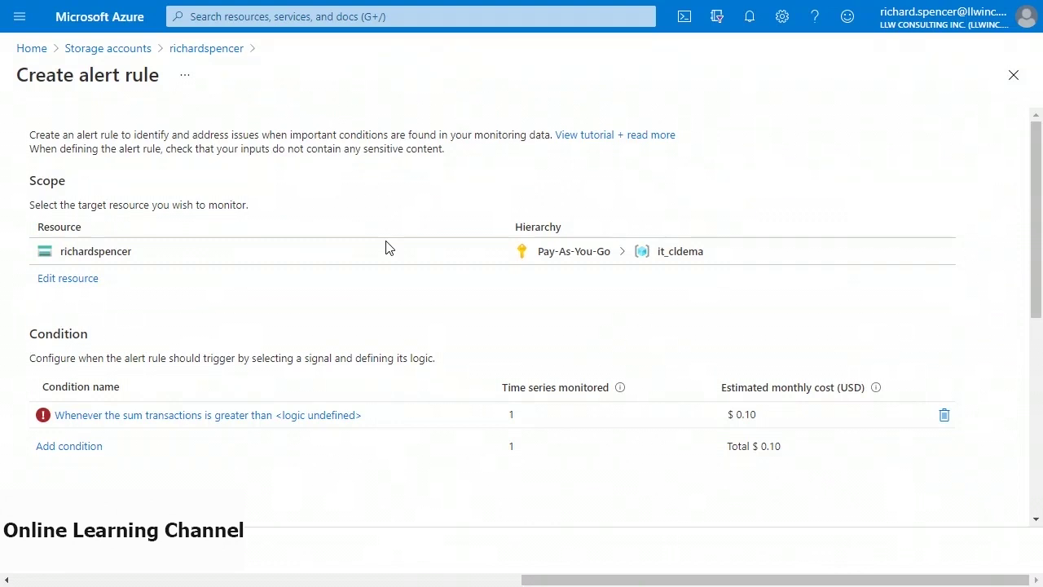
left_click(220, 50)
left_click(587, 79)
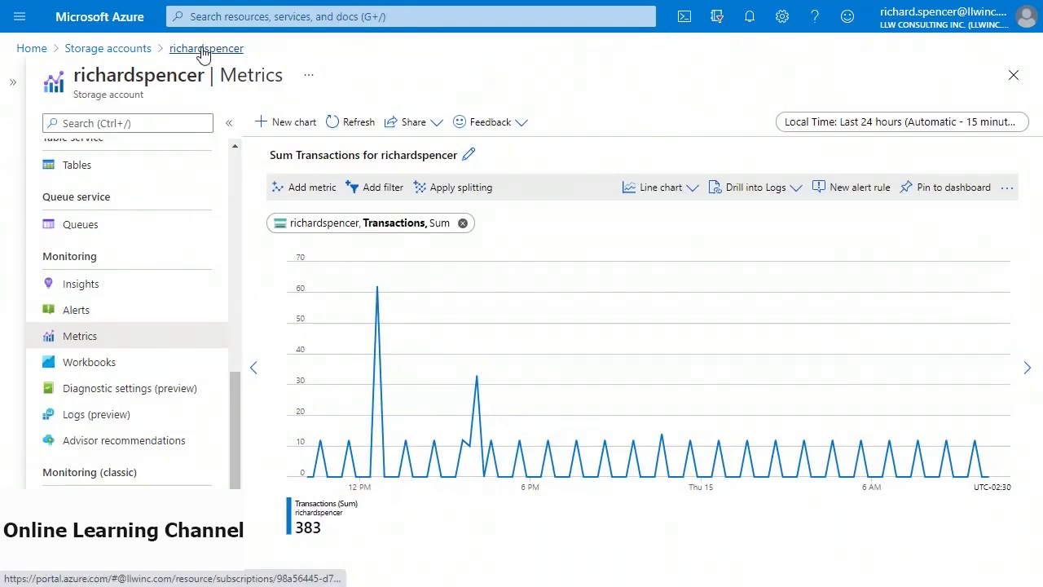
left_click(94, 371)
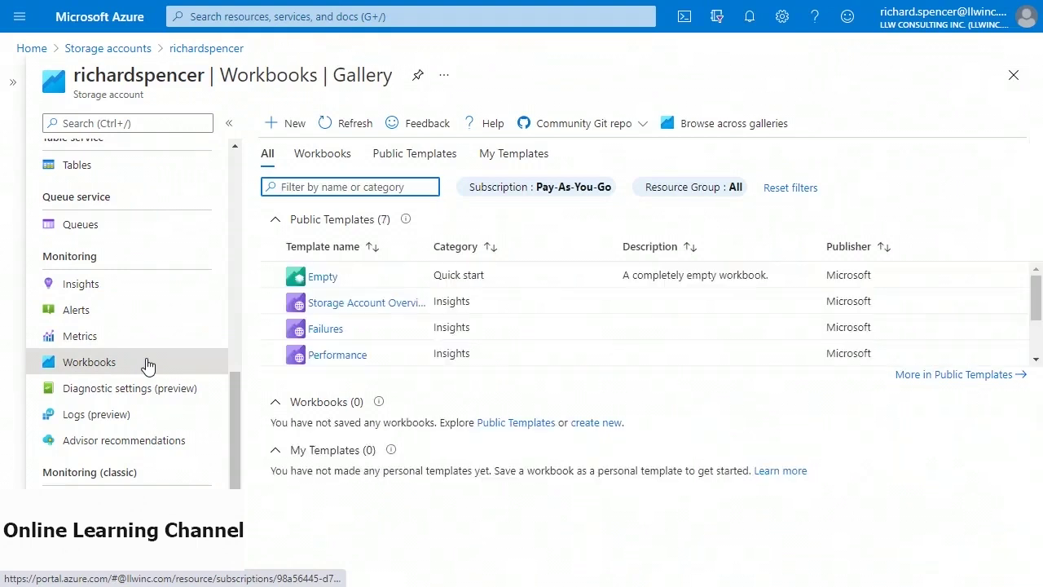
Open the Performance workbook, view its latency trend in Metrics, then return to it.
left_click(321, 359)
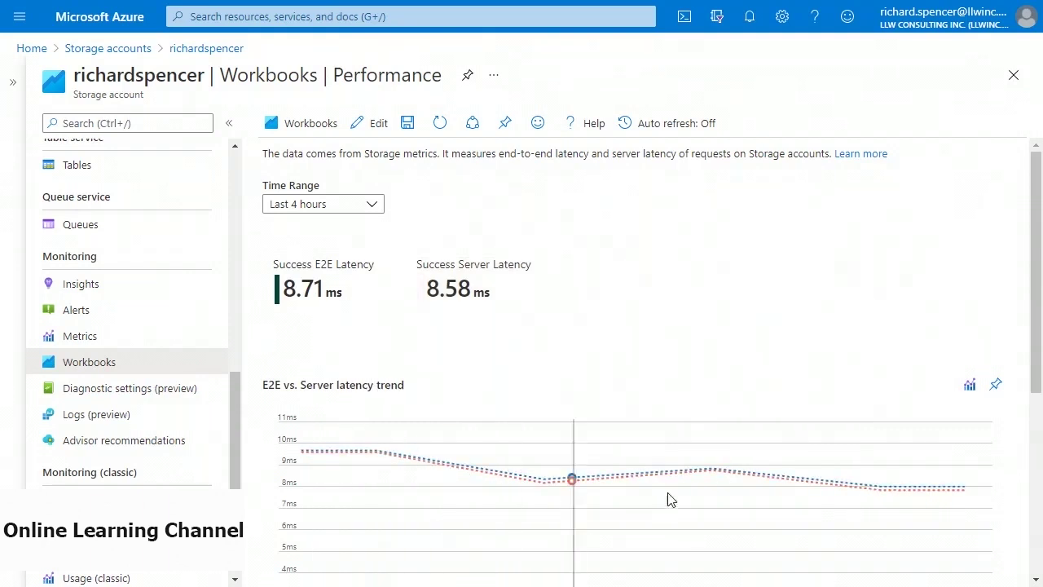
left_click(969, 384)
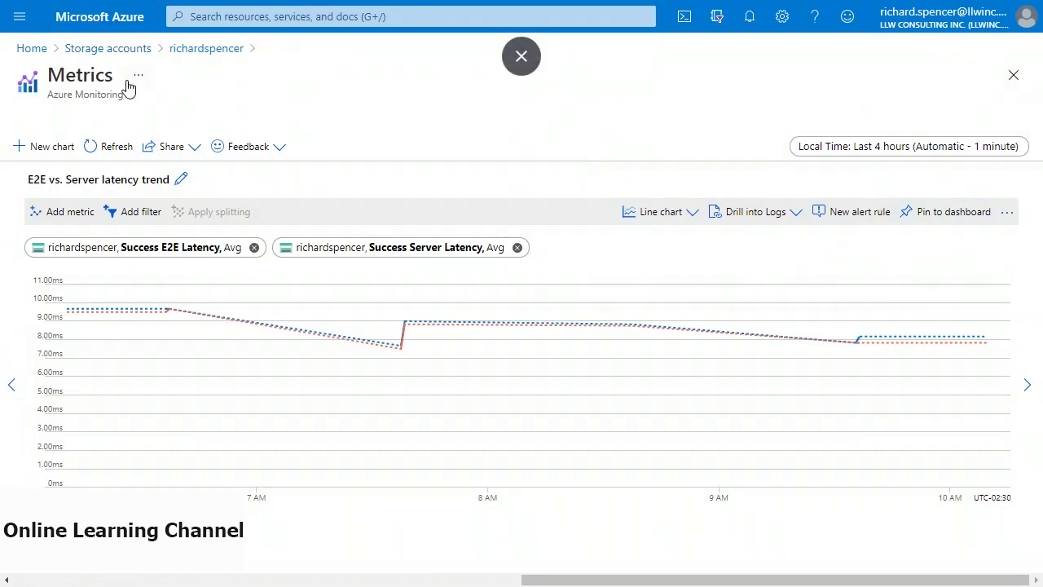
left_click(199, 51)
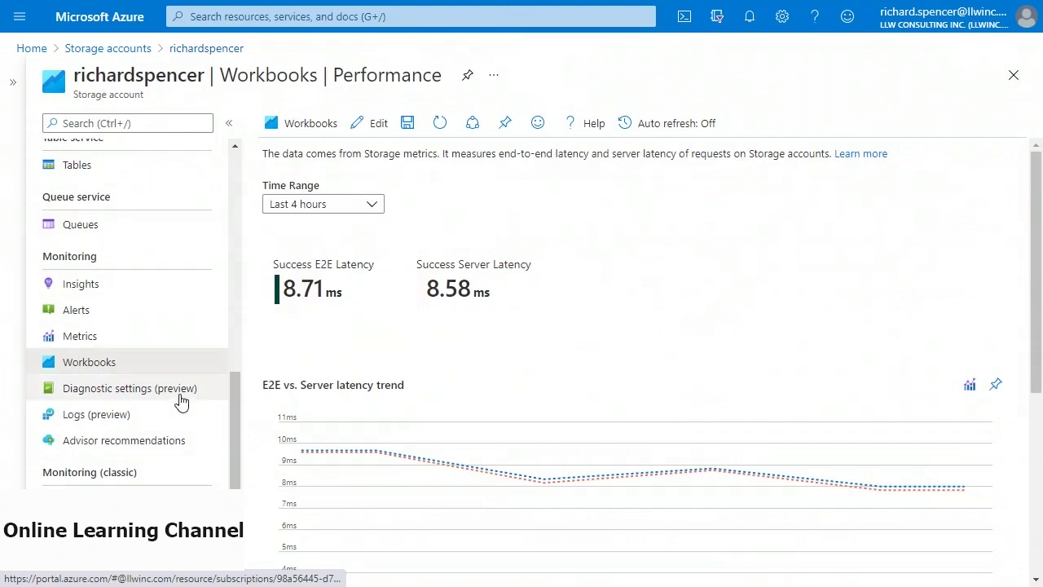
scroll(204, 408, "down", 2)
scroll(220, 407, "down", 2)
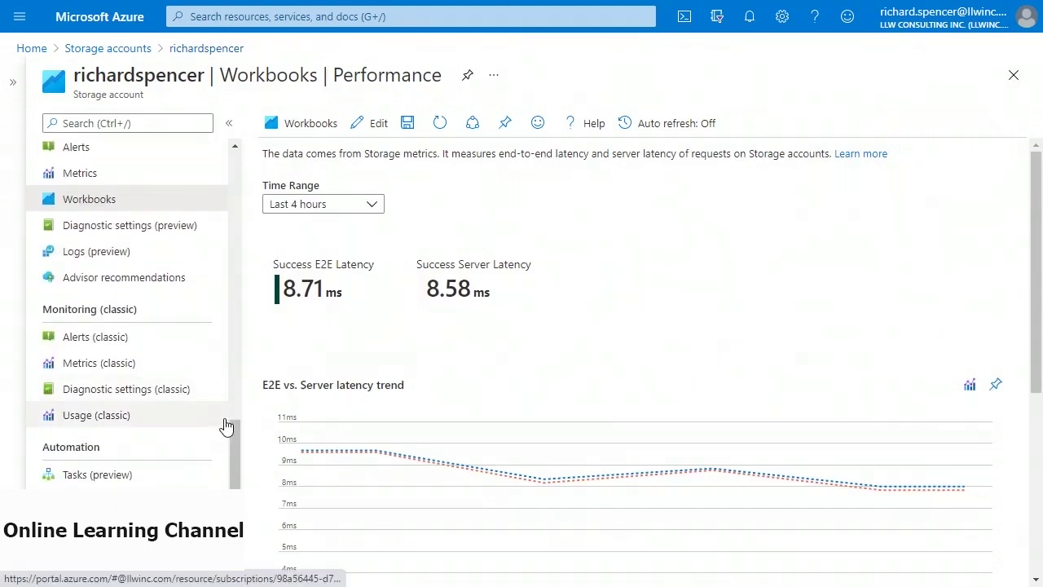
scroll(108, 151, "up", 2)
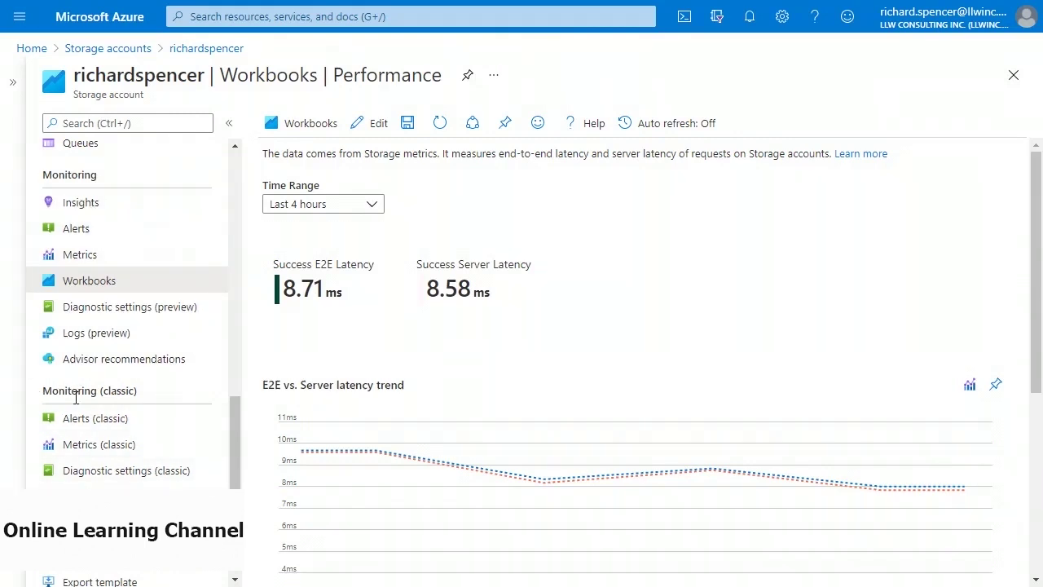
Review the Insights overview charts, then open the Alerts page showing no alert rules.
left_click(79, 205)
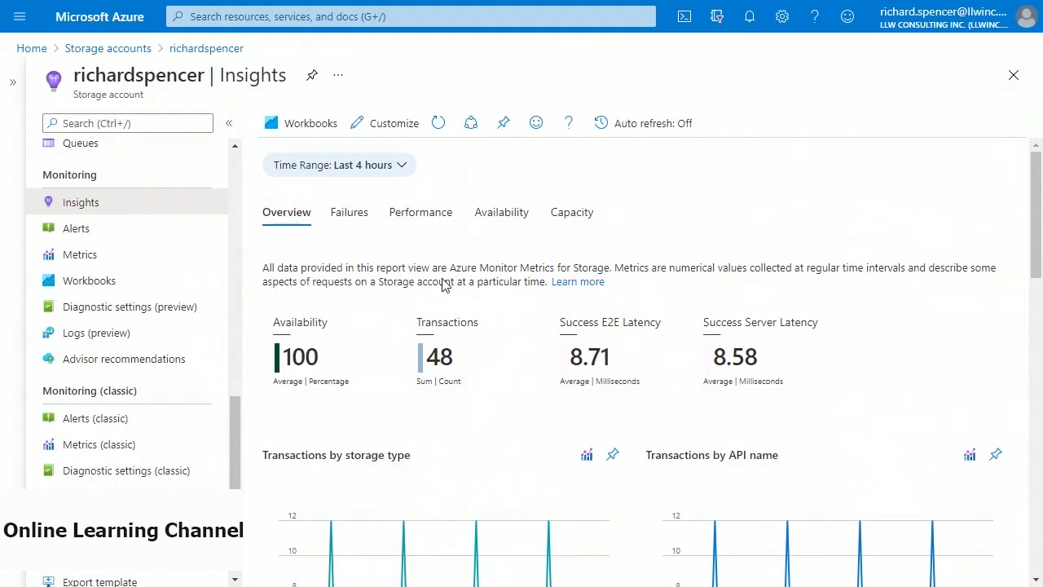
scroll(586, 326, "down", 3)
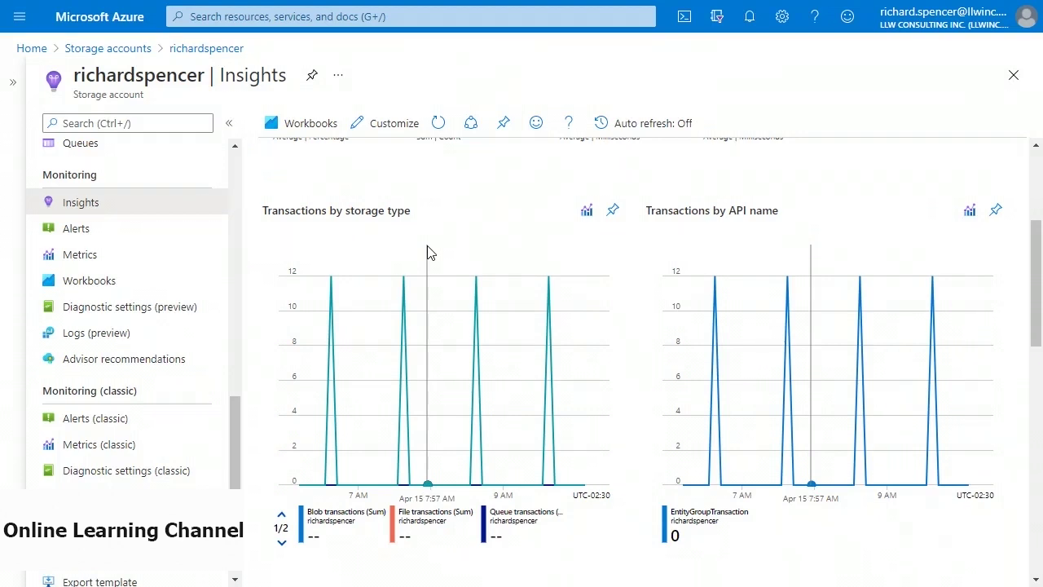
left_click(91, 238)
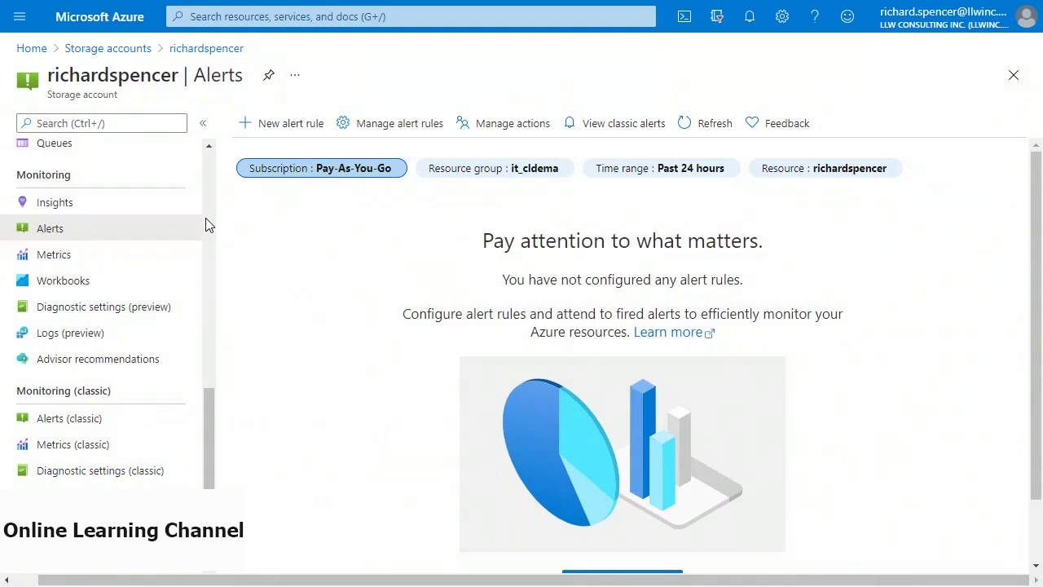
Check the Metrics scope picker, then open Diagnostic settings (preview) for richardspencer.
left_click(82, 264)
left_click(465, 559)
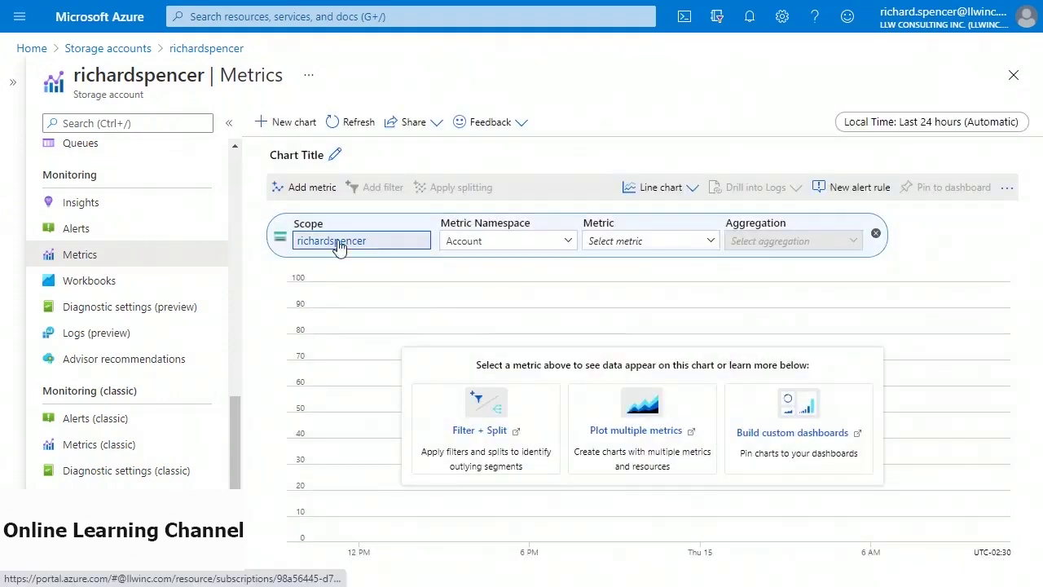
left_click(400, 246)
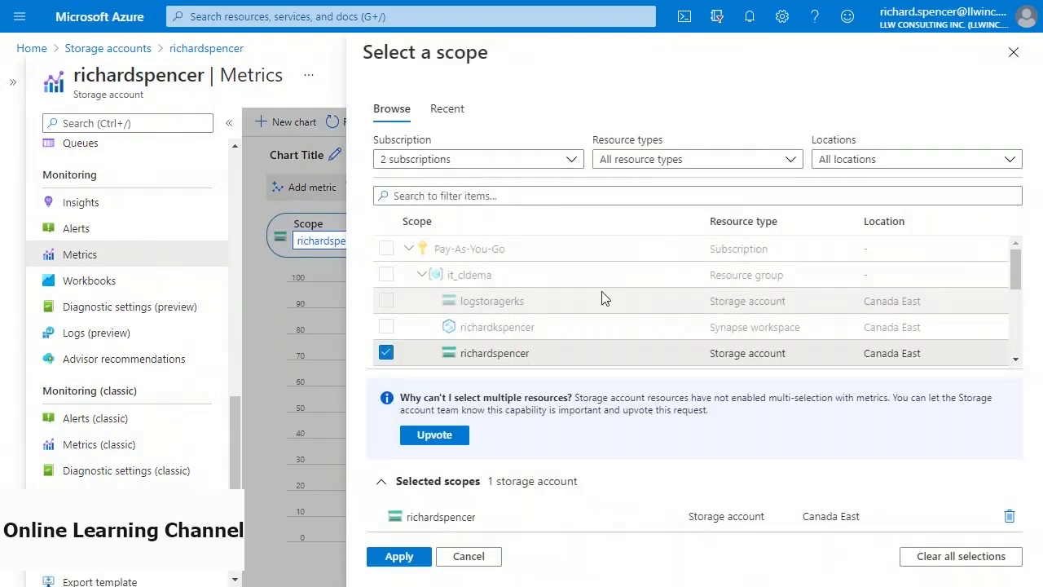
left_click(469, 558)
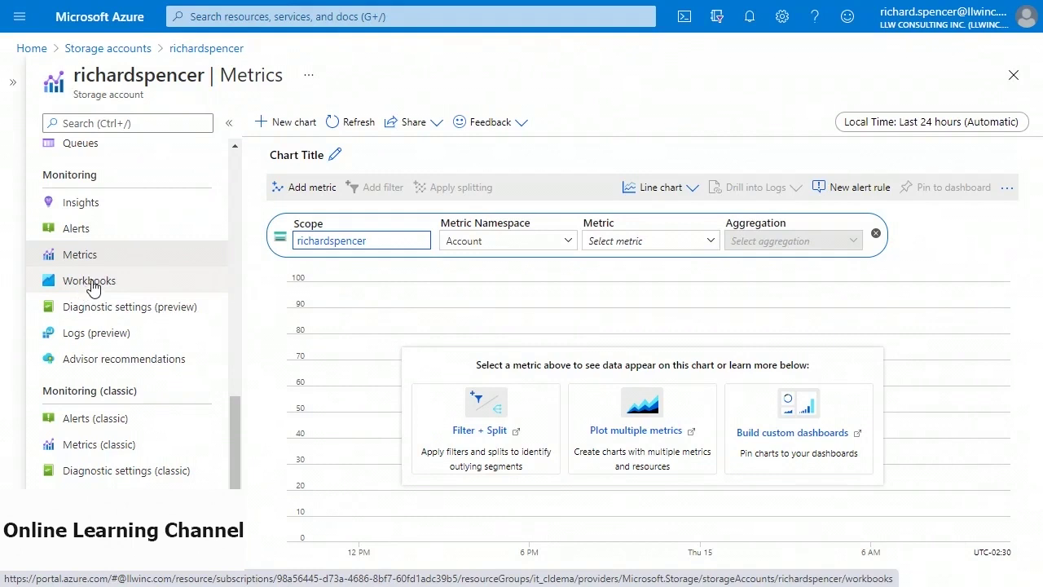
left_click(135, 308)
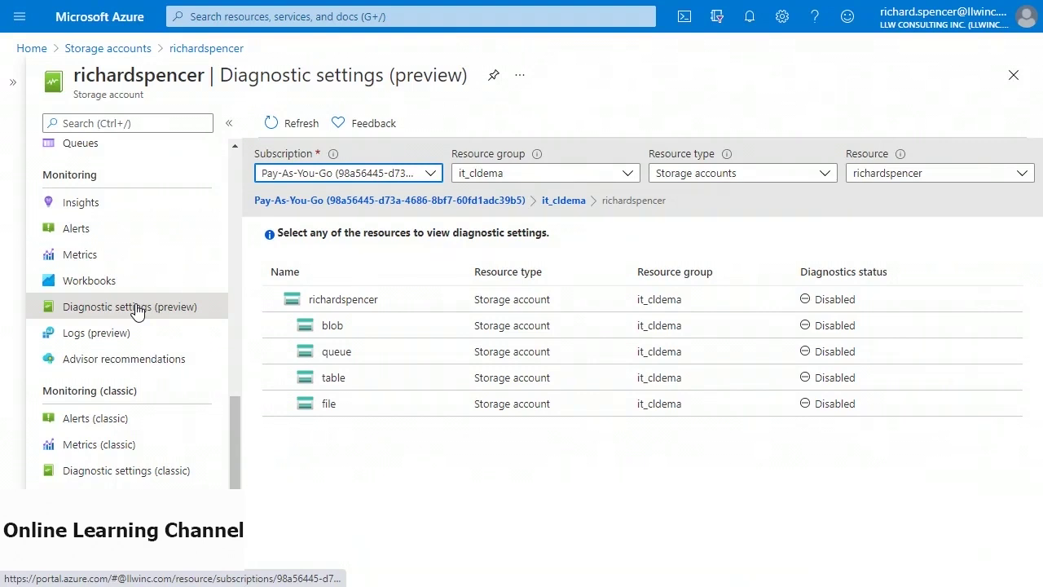
Open Logs (preview) for richardspencer to bring up its example Queries gallery.
left_click(98, 333)
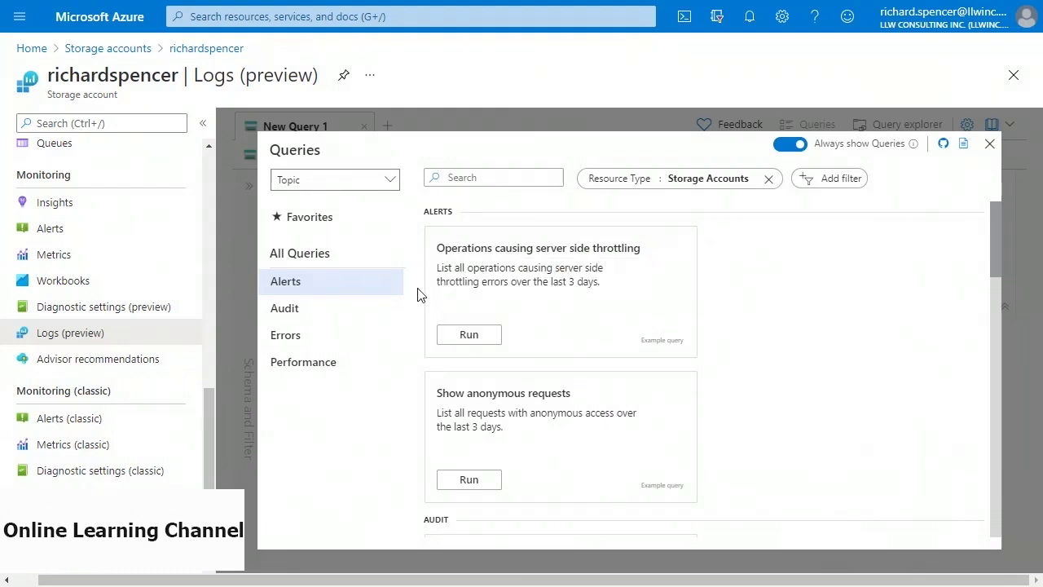
Close the example Queries gallery and view the account's Advisor recommendations.
mouse_move(549, 280)
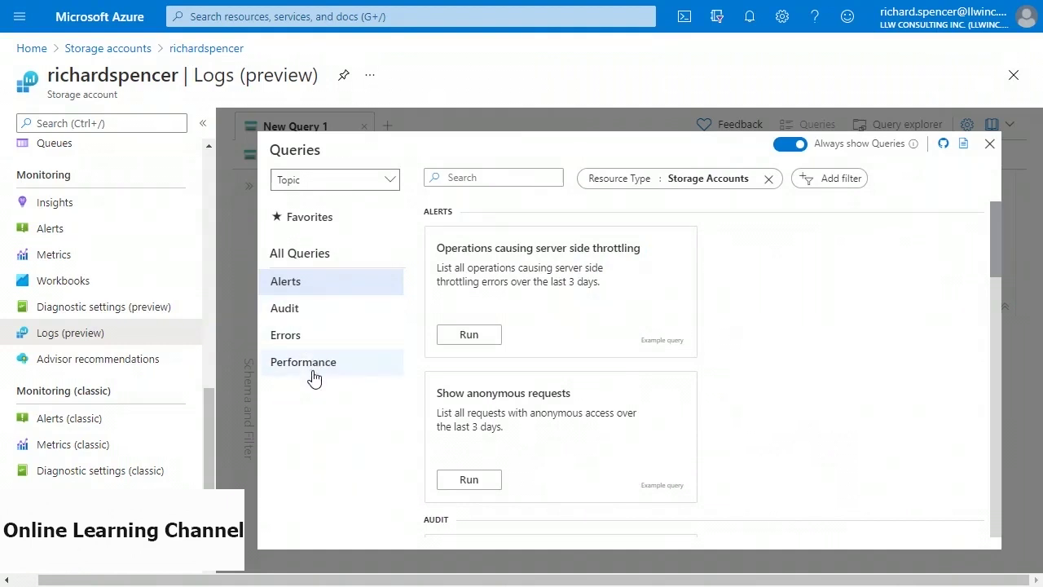
left_click(990, 143)
left_click(89, 365)
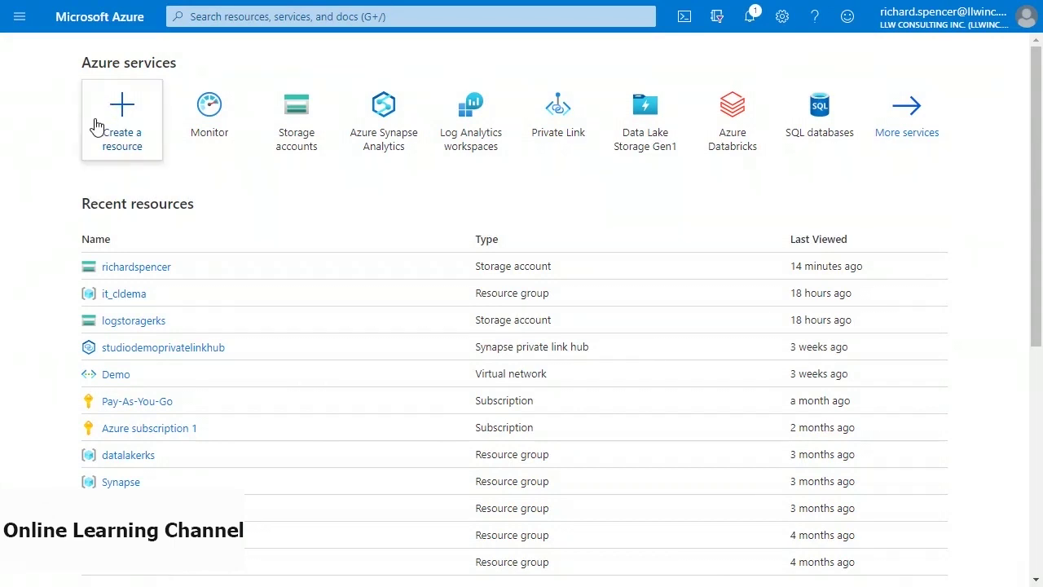
Search 'storage', open richardspencer from Storage accounts, and collapse the accounts list.
mouse_move(313, 140)
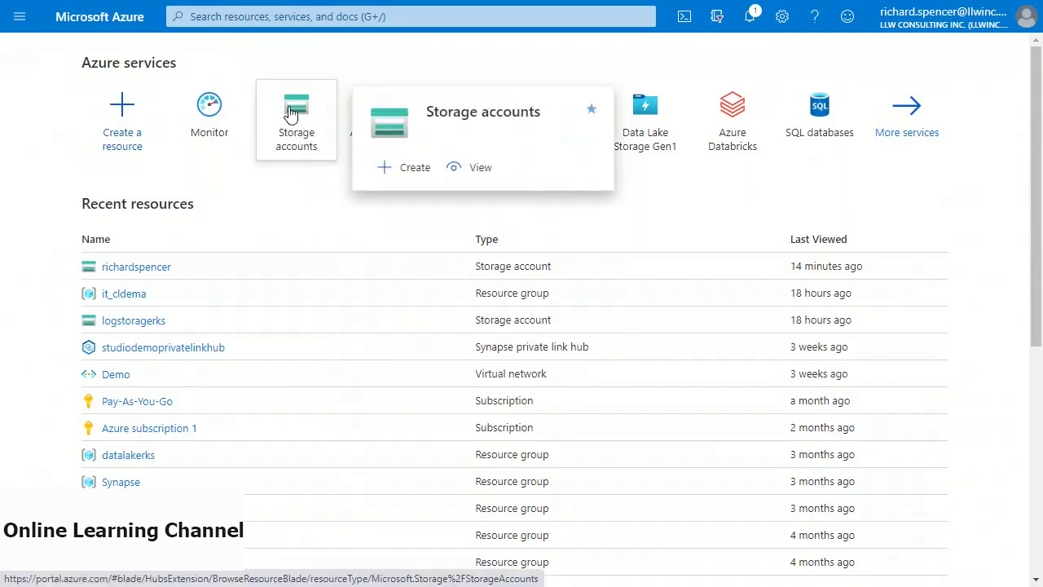
left_click(272, 16)
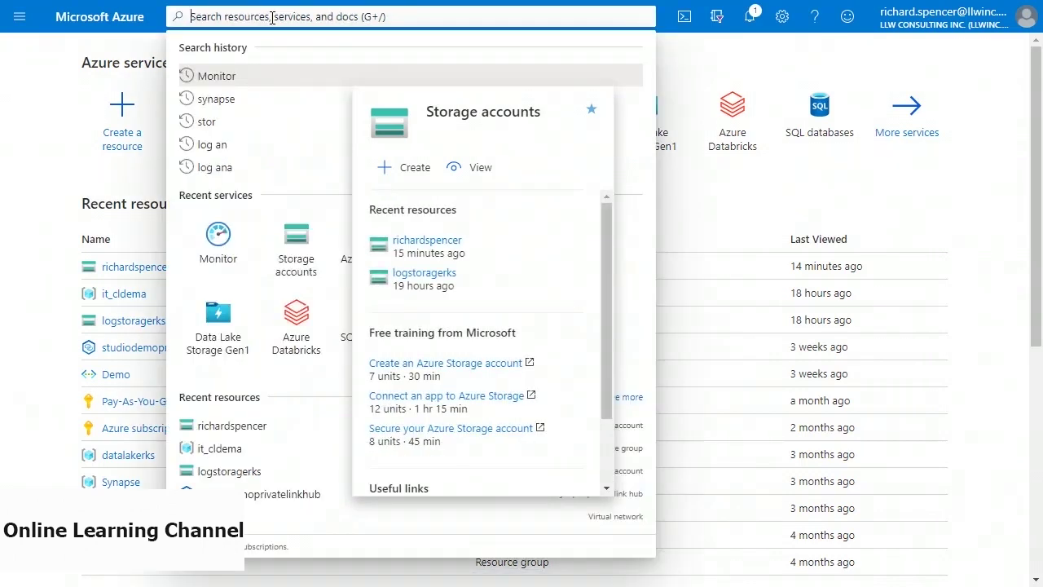
type("storage")
left_click(234, 84)
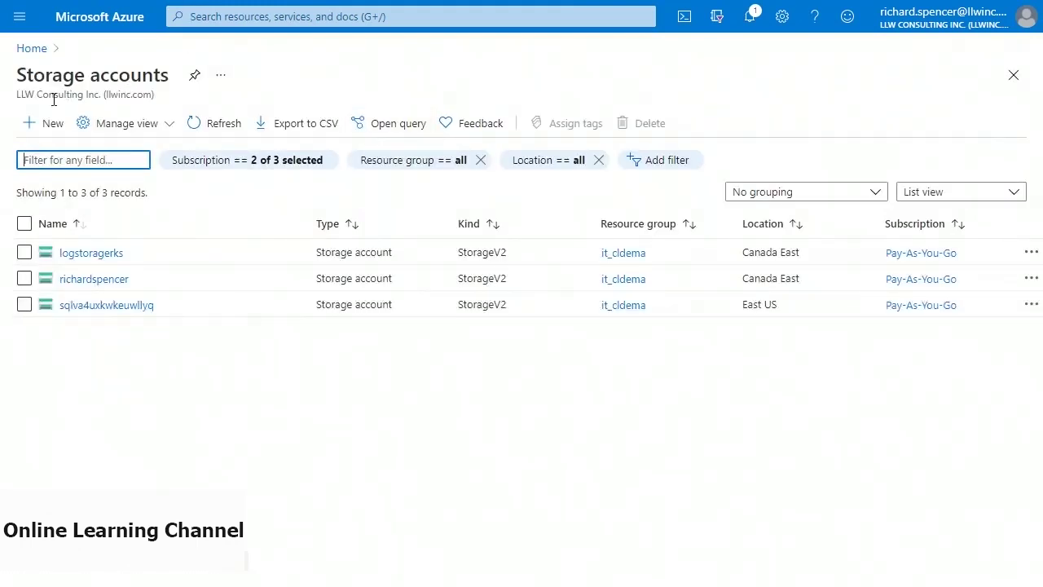
left_click(83, 281)
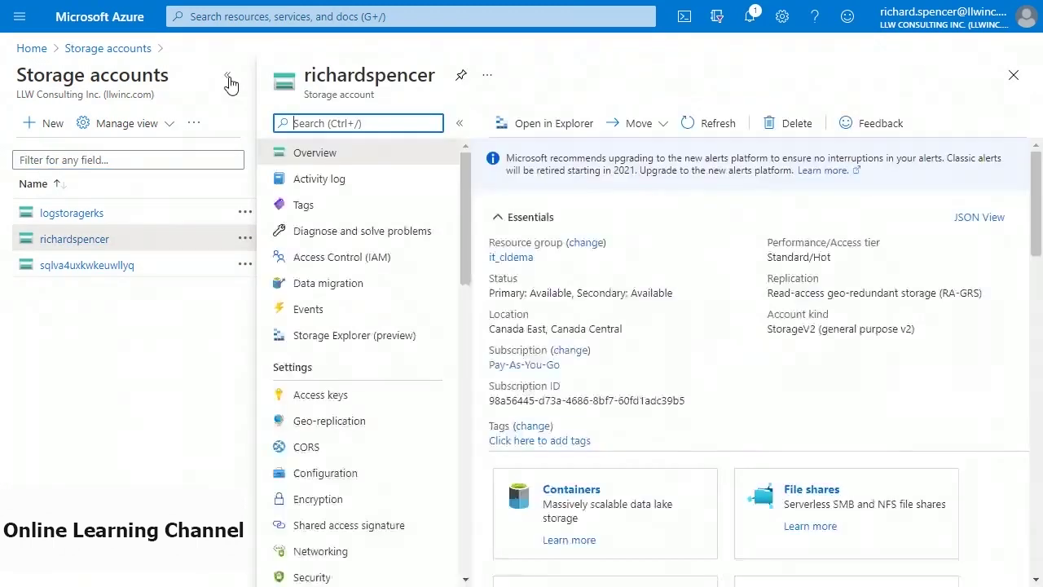
left_click(228, 78)
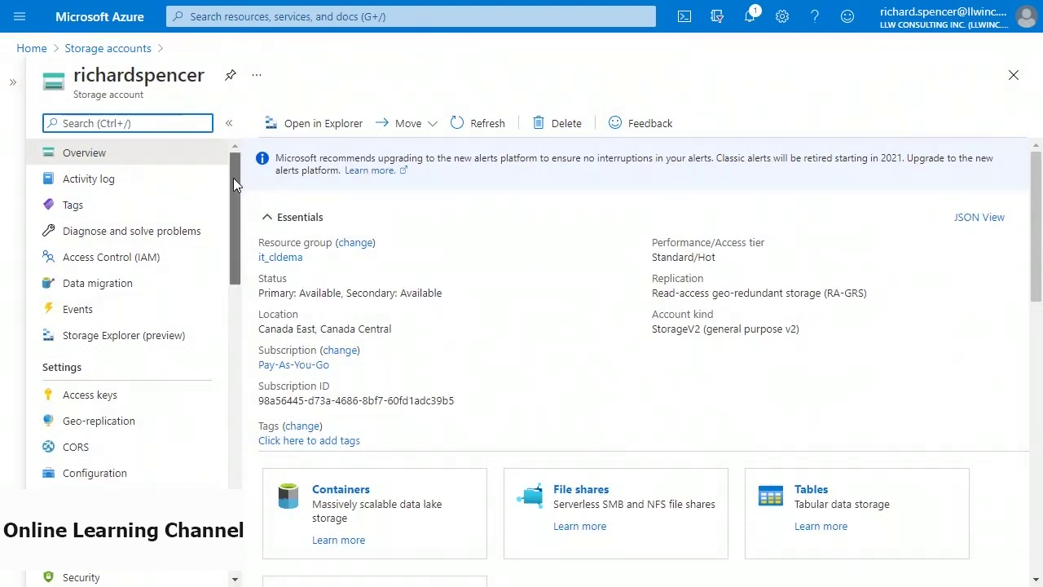
left_click_drag(233, 178, 225, 400)
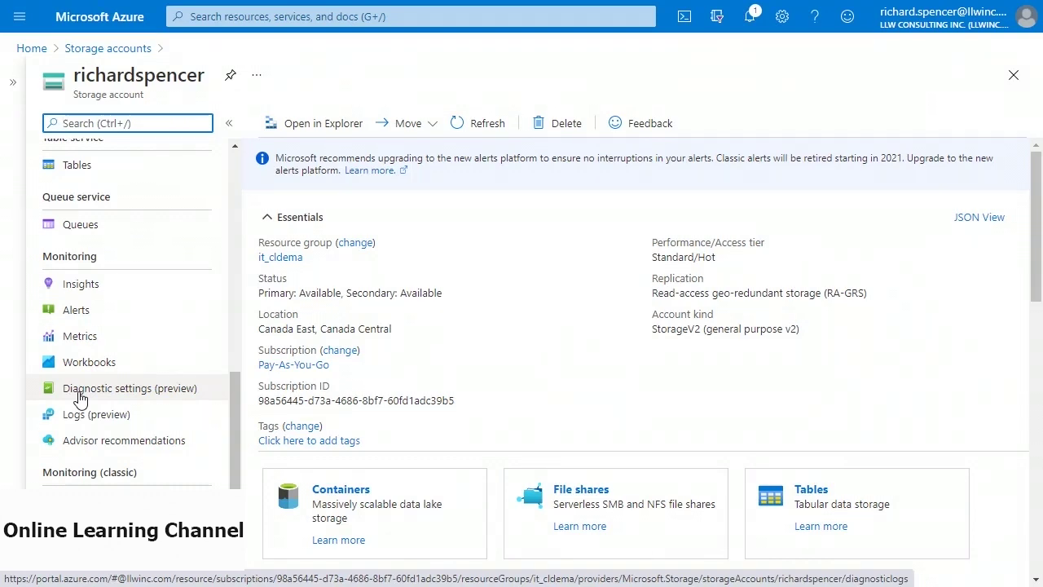
Show richardspencer's blob service diagnostic settings, which currently have none defined.
left_click(79, 398)
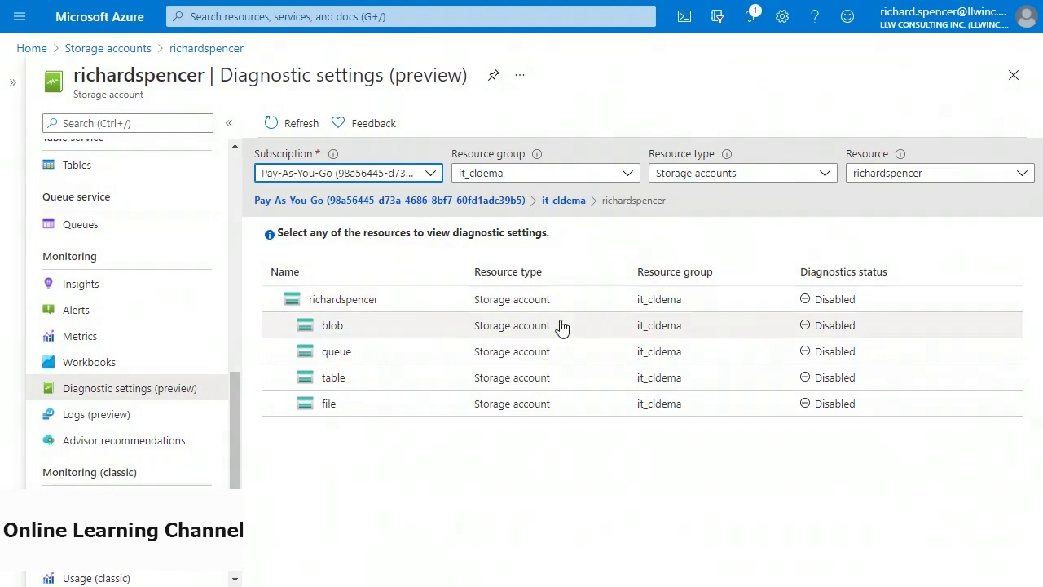
left_click(333, 327)
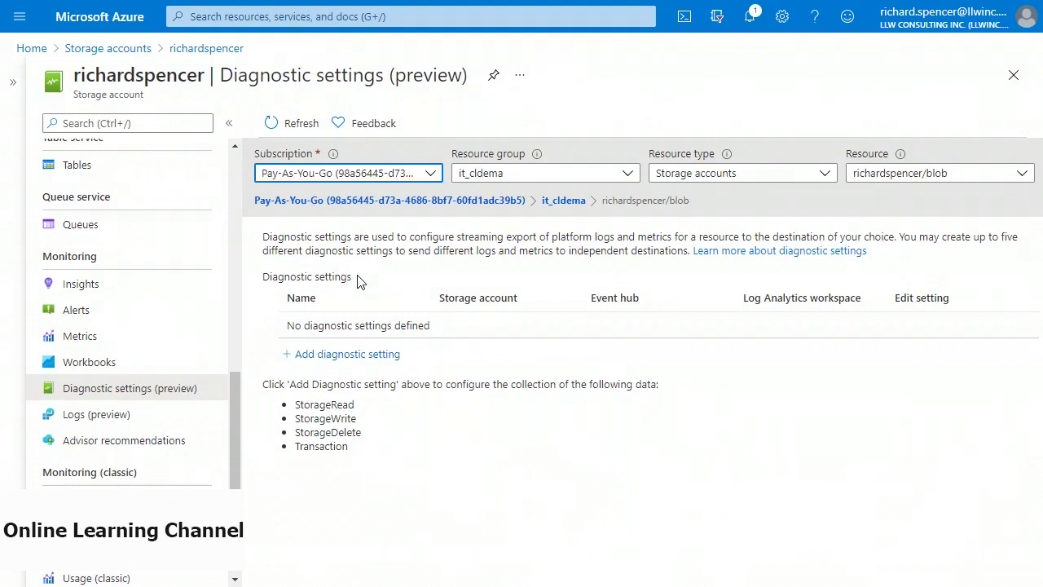
Start a new blob diagnostic setting named DiagnosticRKS.
left_click(348, 355)
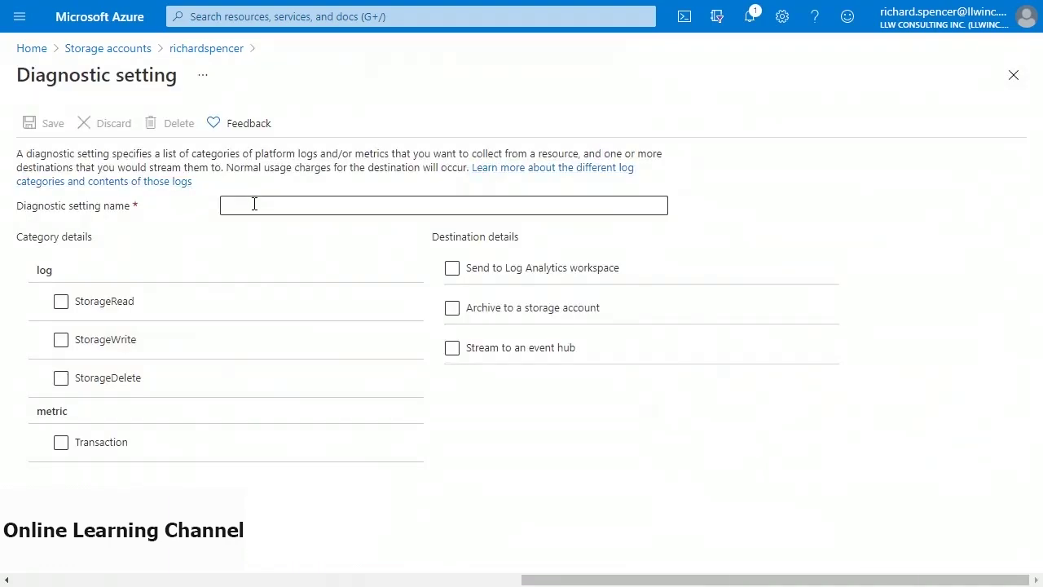
left_click(256, 210)
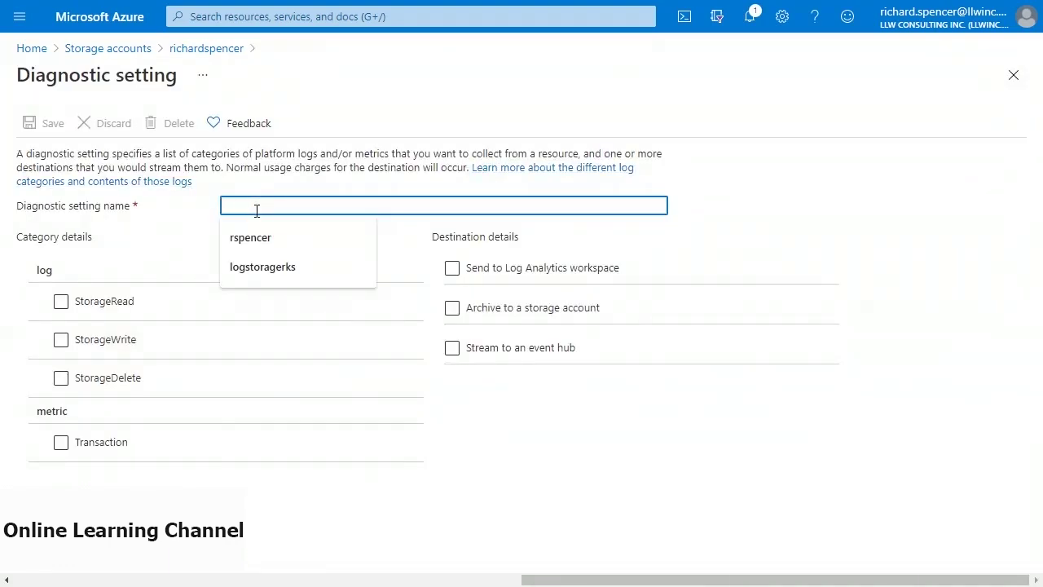
type("Diagn")
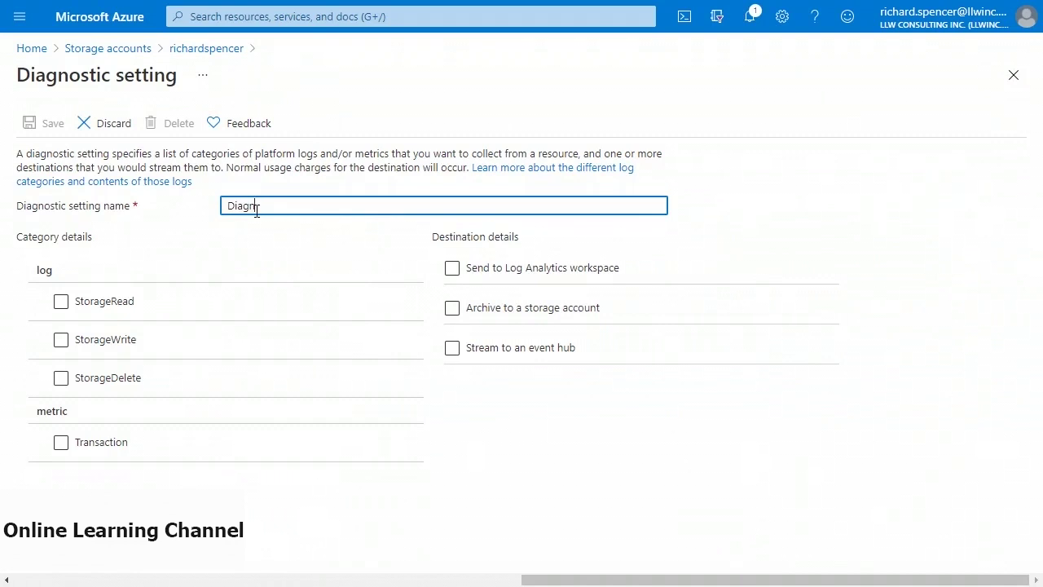
type("osticRKS")
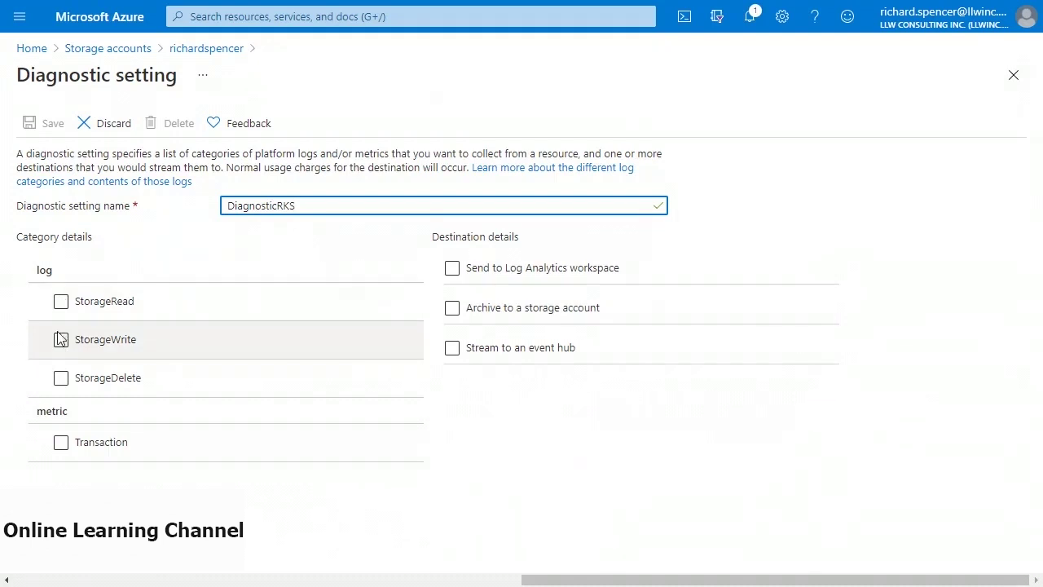
Tick StorageRead, StorageWrite and StorageDelete logs plus Transaction metrics.
left_click(60, 304)
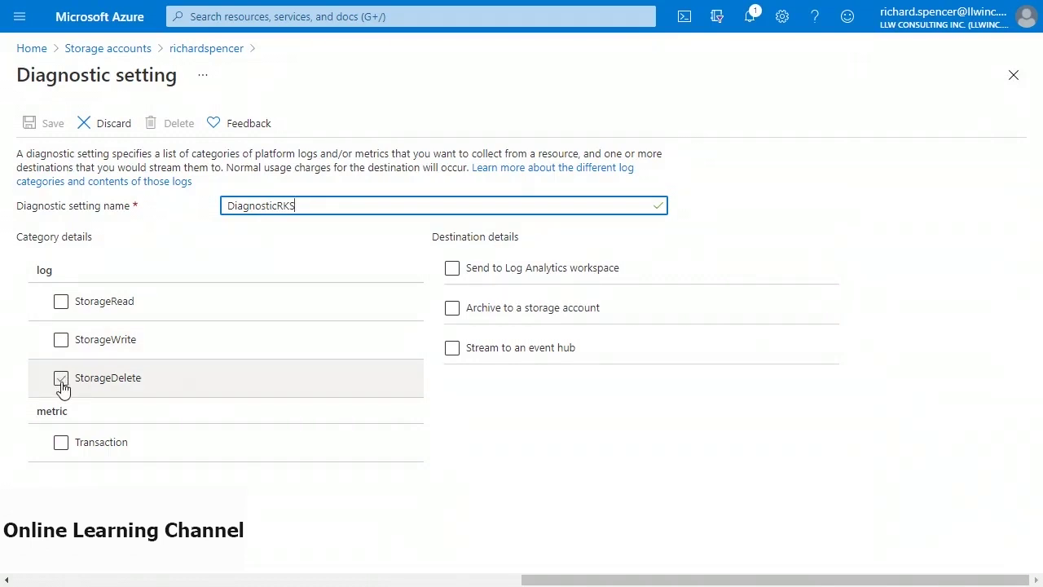
left_click(61, 304)
left_click(61, 341)
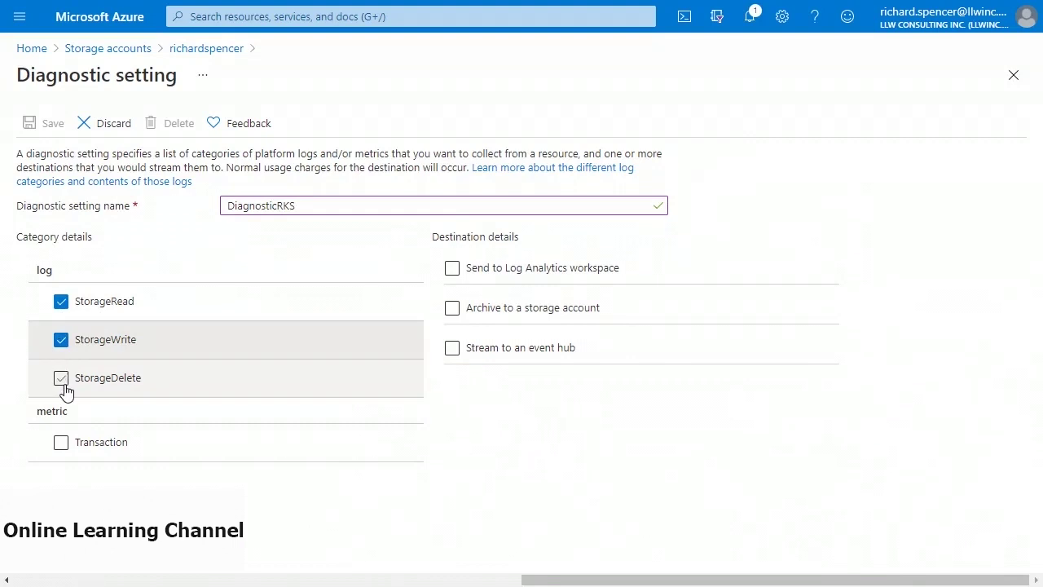
left_click(62, 380)
left_click(60, 444)
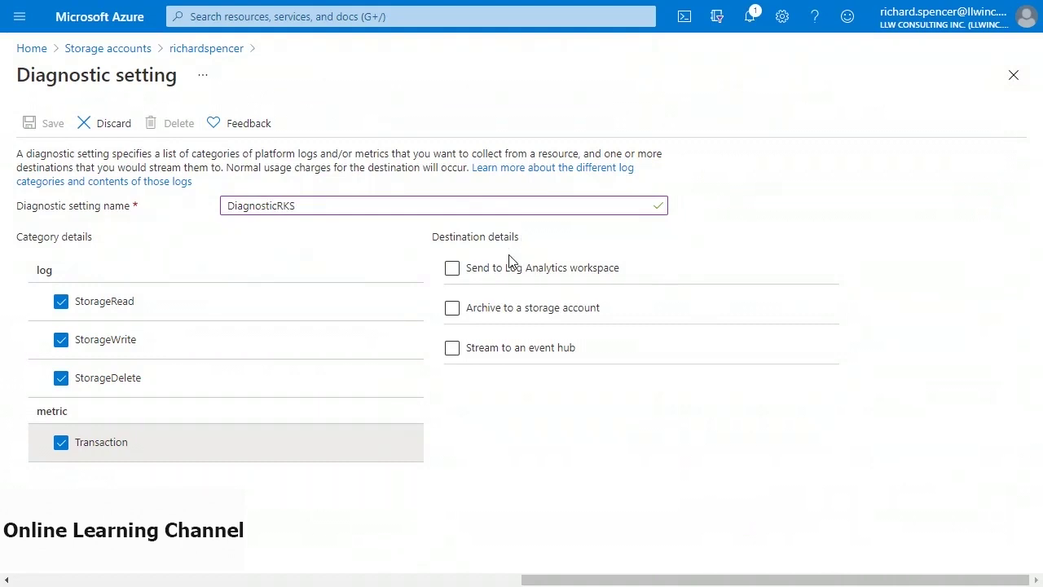
Archive DiagnosticRKS to the logstoragerks storage account, leaving Log Analytics and event hub unchecked.
left_click(452, 269)
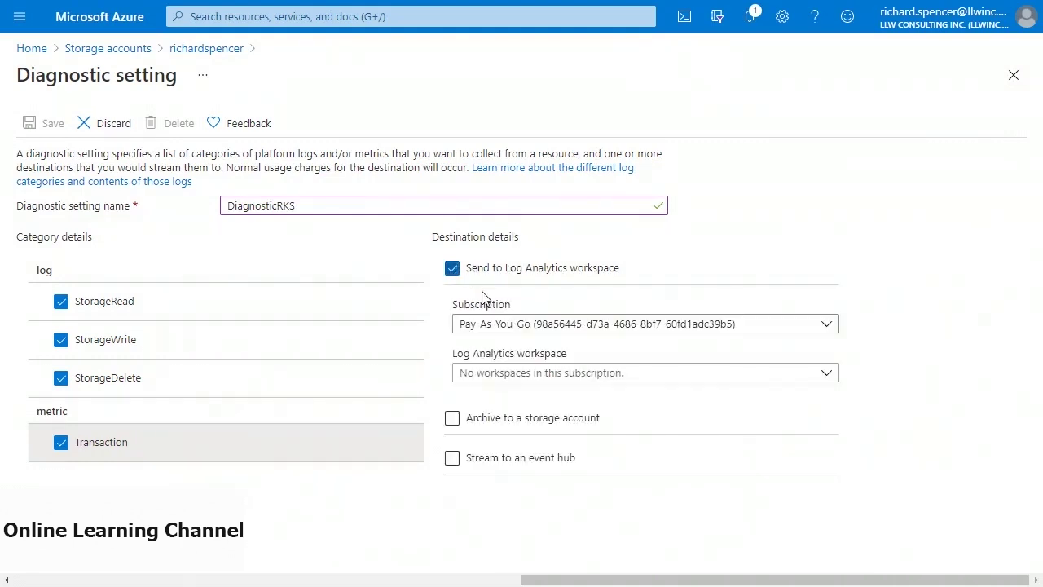
left_click(517, 374)
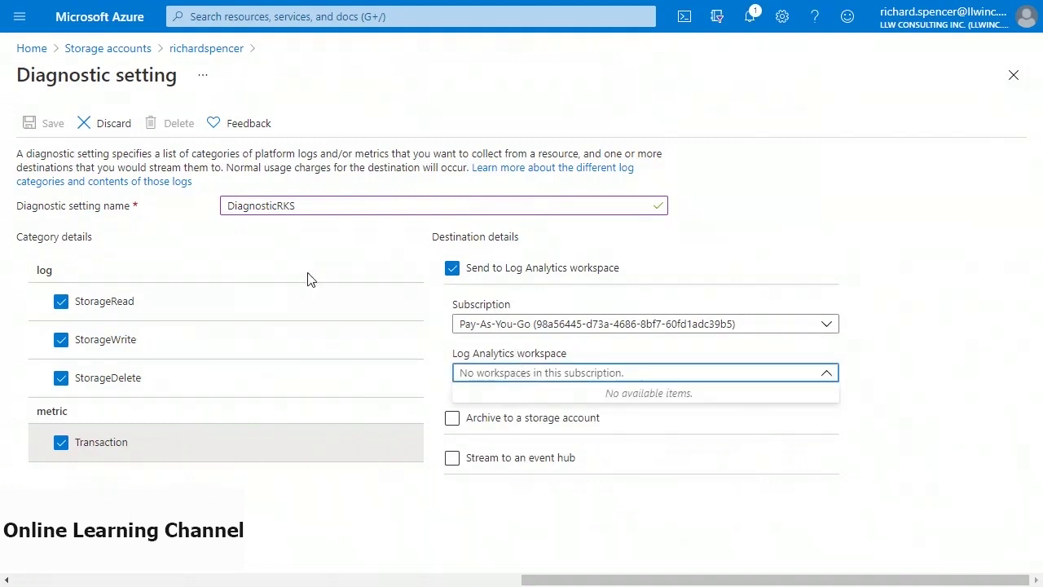
left_click(452, 268)
left_click(452, 348)
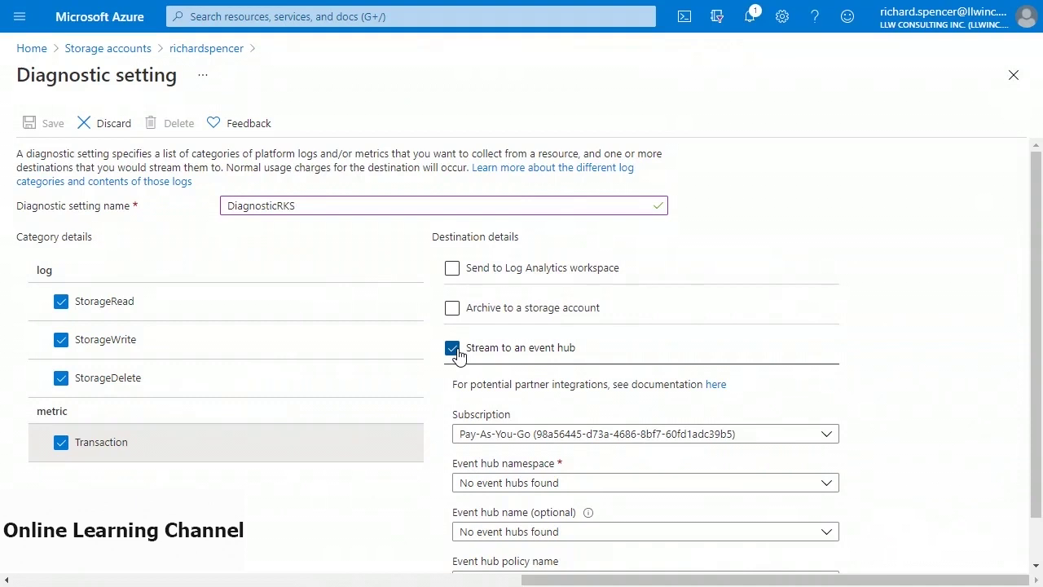
left_click(453, 350)
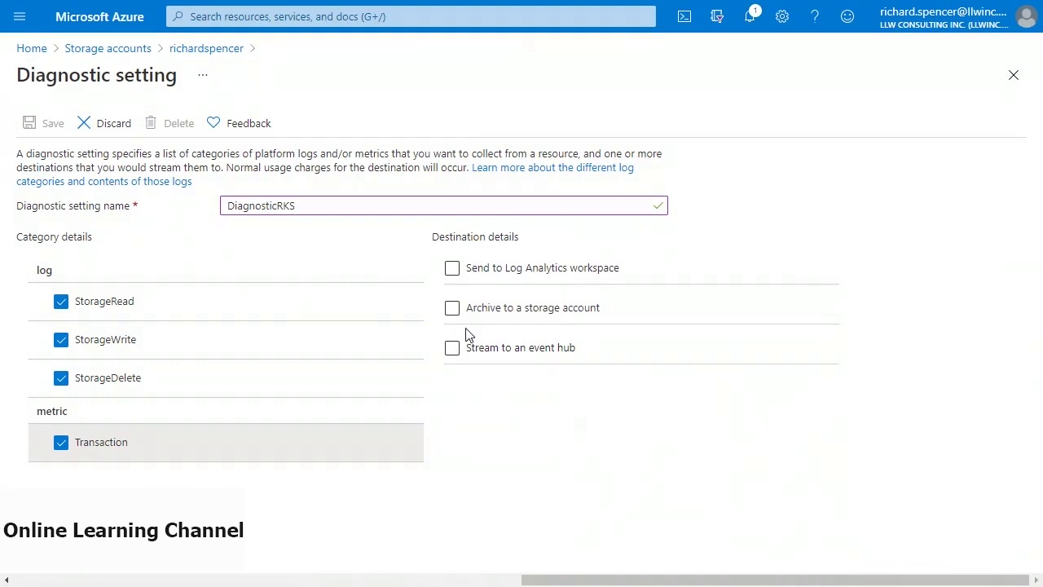
left_click(455, 311)
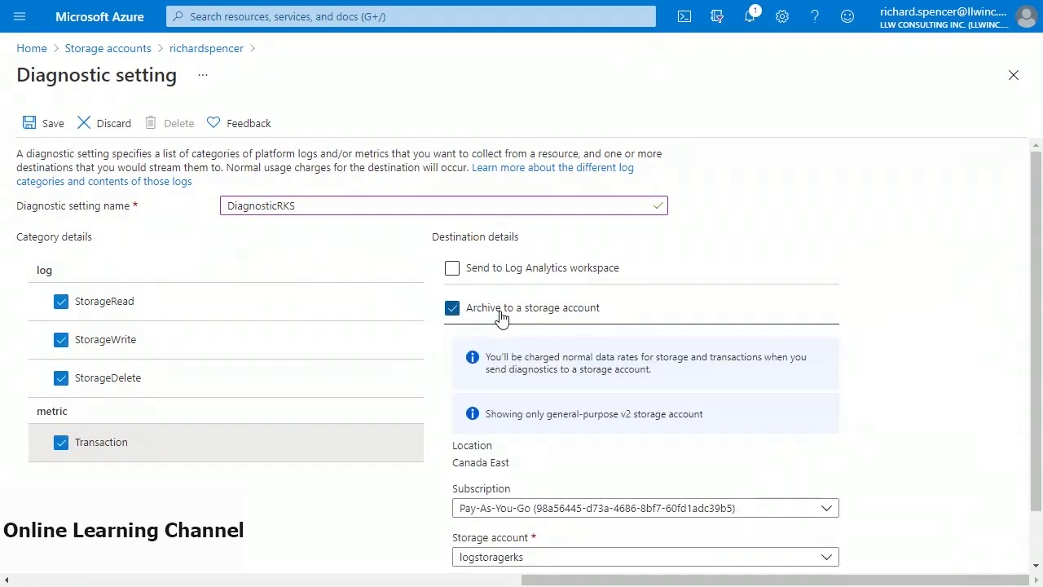
scroll(580, 350, "down", 1)
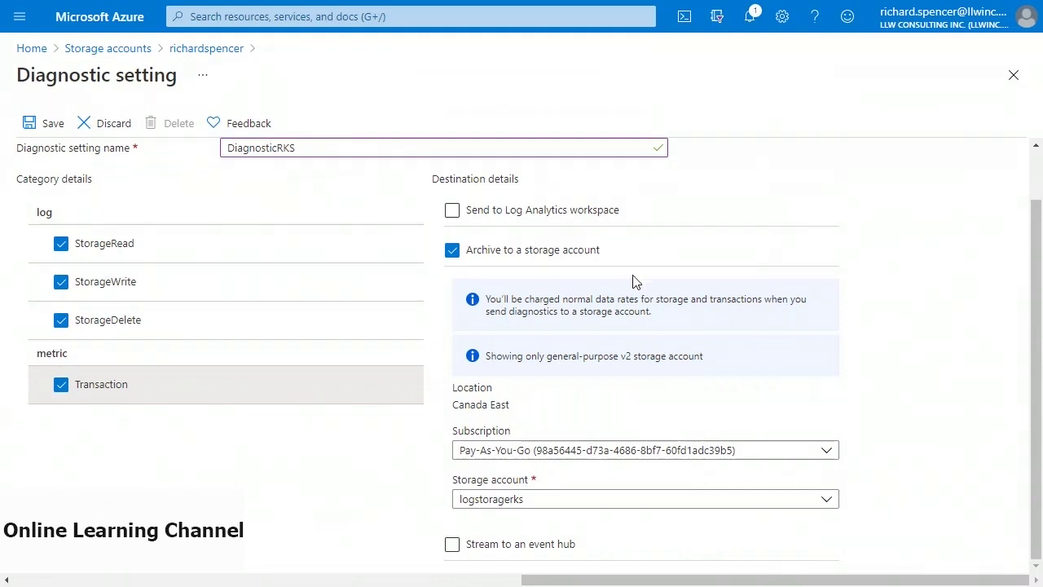
left_click(46, 126)
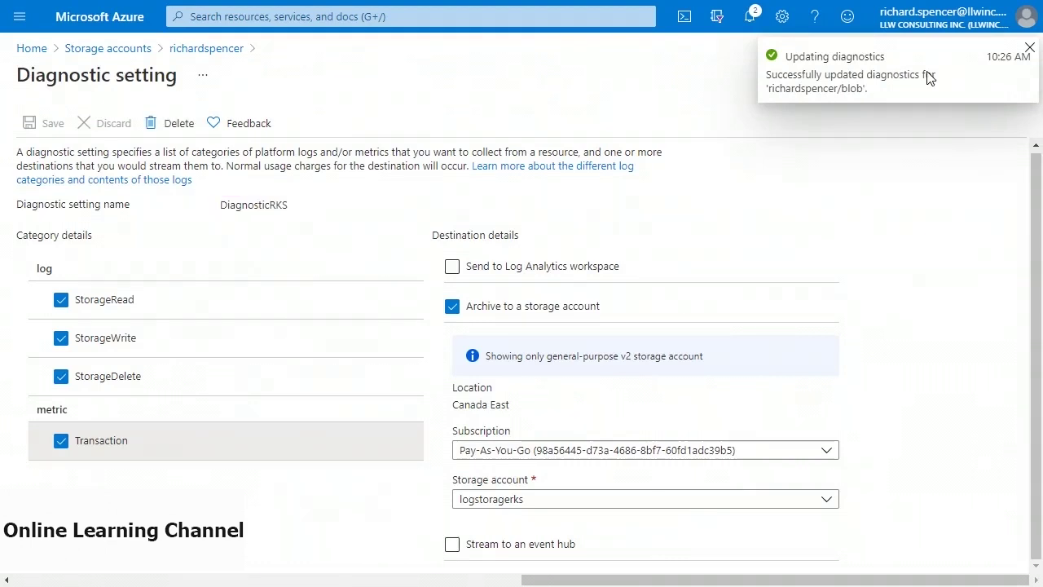
left_click(203, 50)
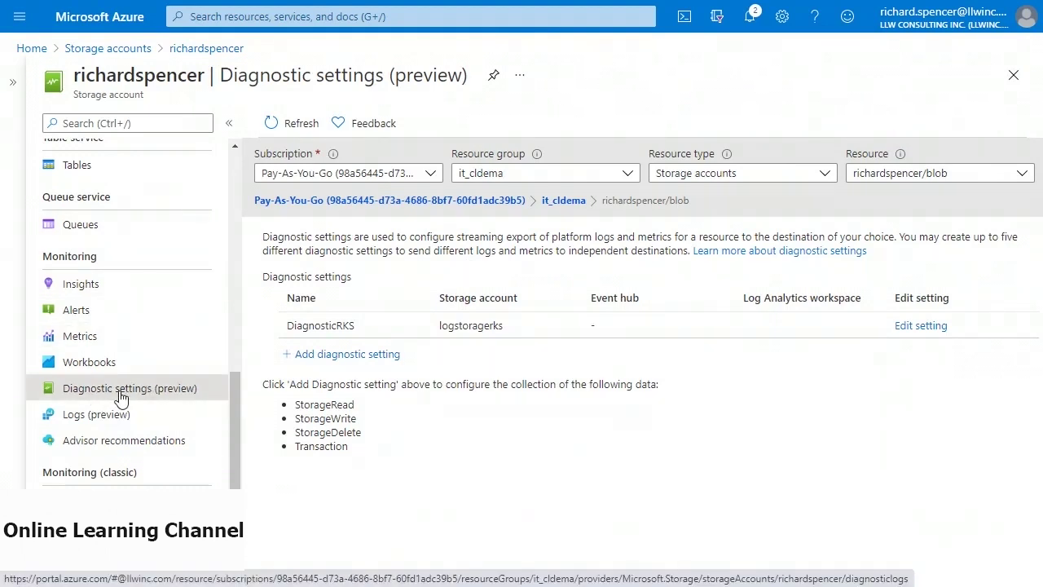
left_click(563, 199)
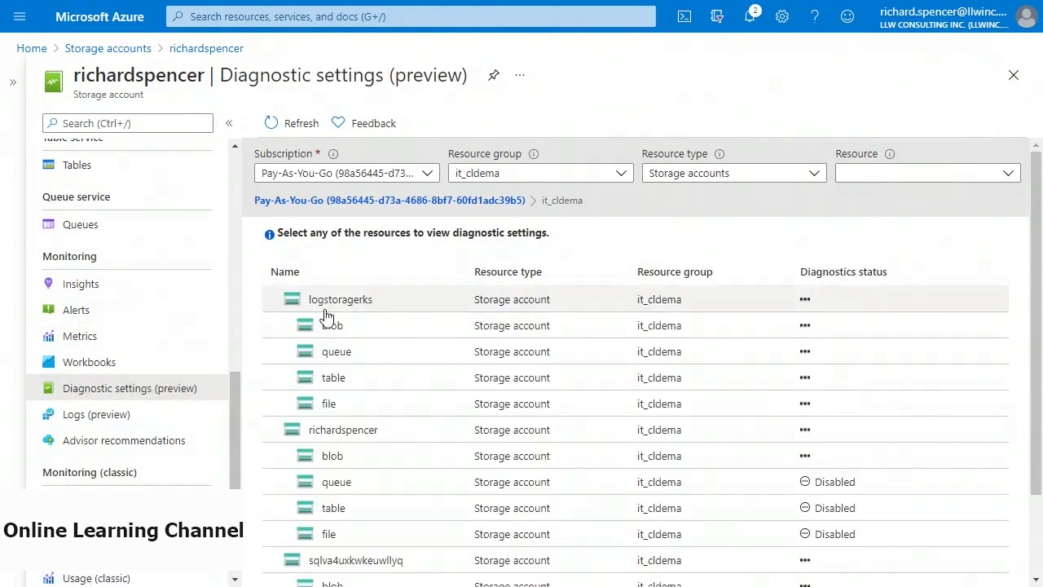
scroll(570, 395, "down", 1)
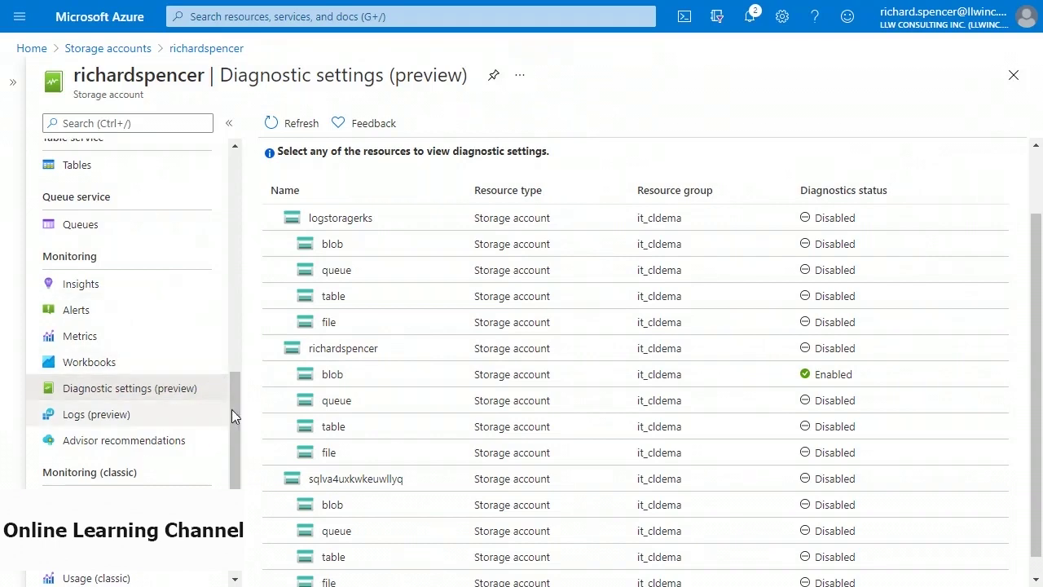
left_click_drag(233, 415, 233, 176)
left_click(97, 155)
left_click(321, 133)
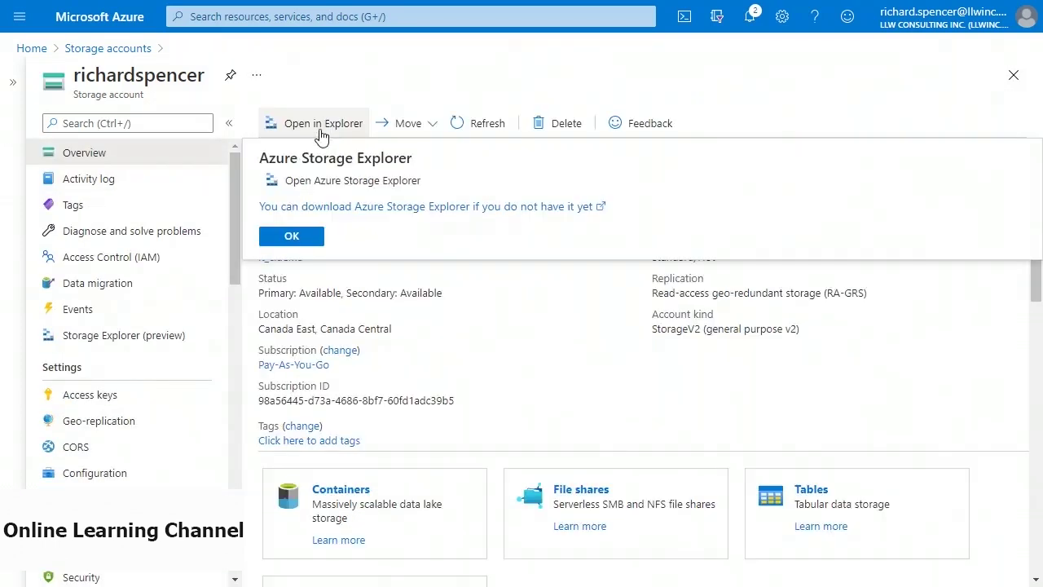
Launch Azure Storage Explorer and open the ADLS Gen2 account's richardfs blob container.
left_click(281, 181)
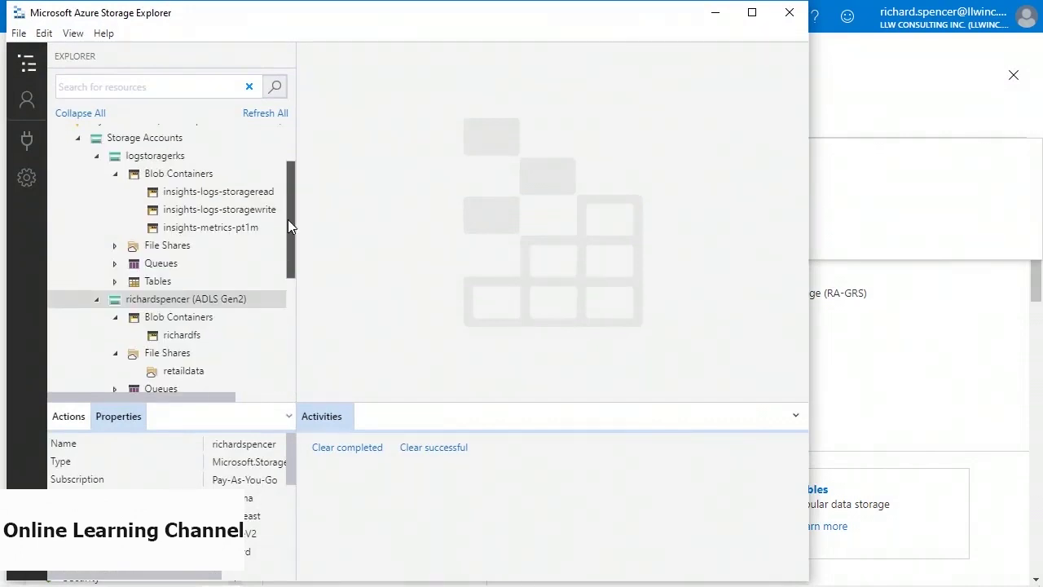
left_click(95, 156)
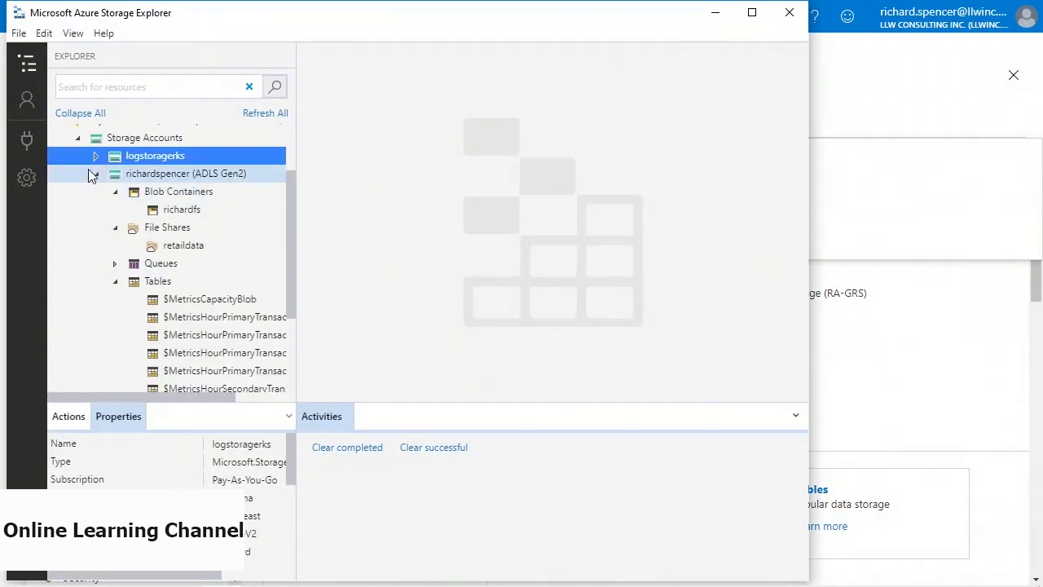
left_click(94, 173)
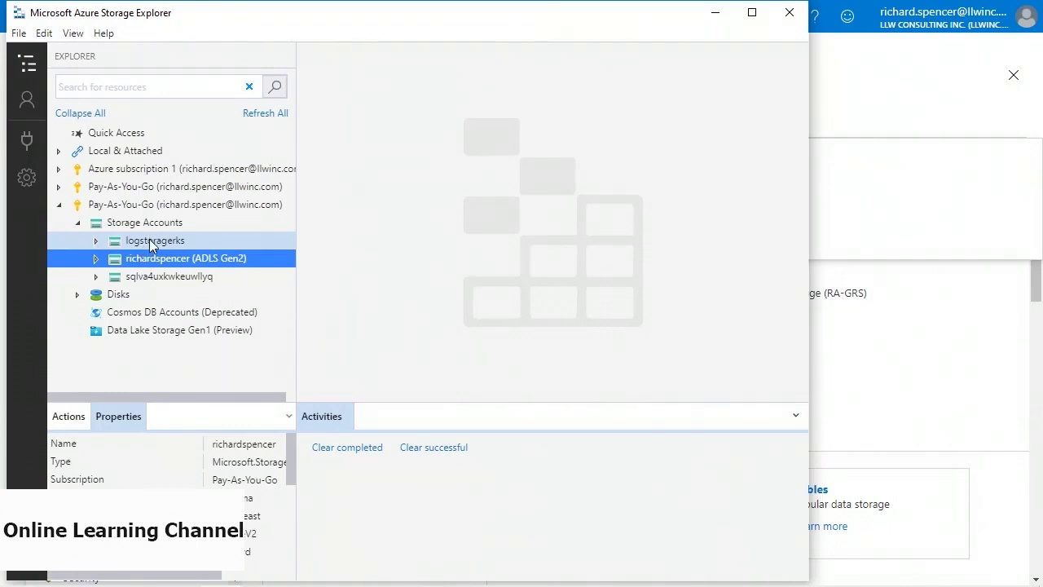
left_click(96, 258)
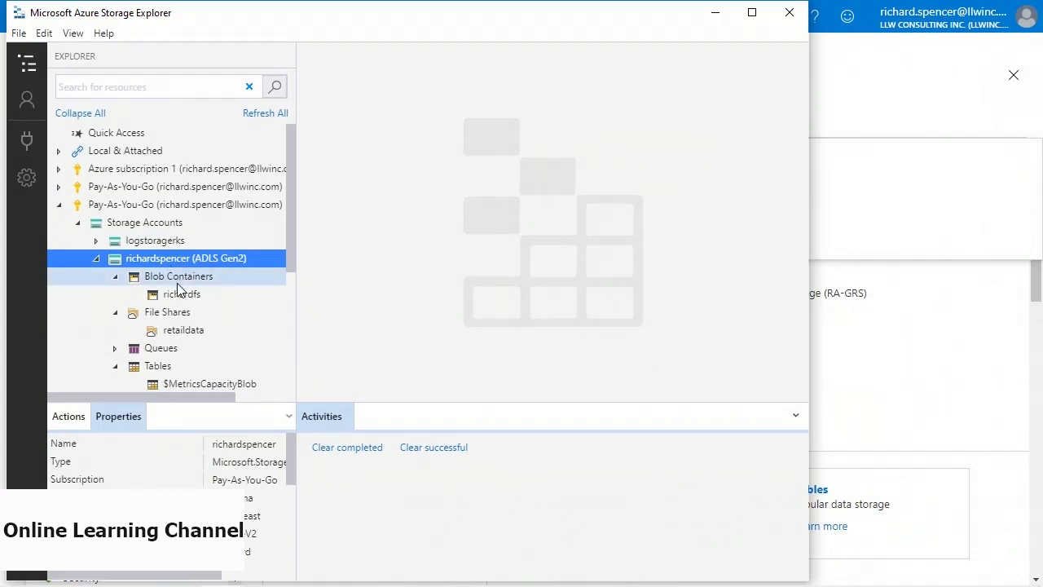
left_click(181, 296)
Upload Default.rdp into the richardfs container, then view and close debug.log.
left_click(321, 100)
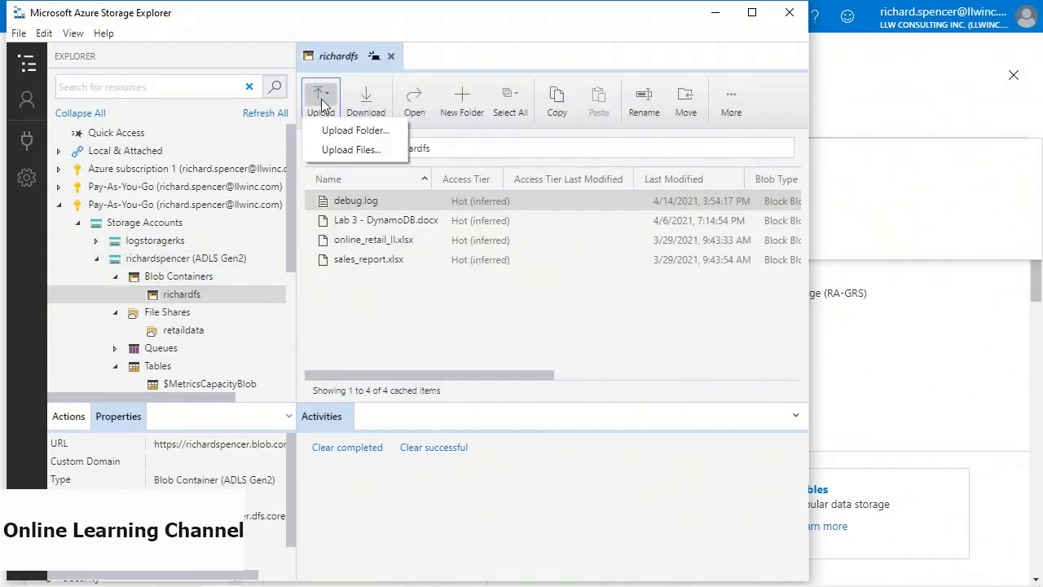
left_click(348, 150)
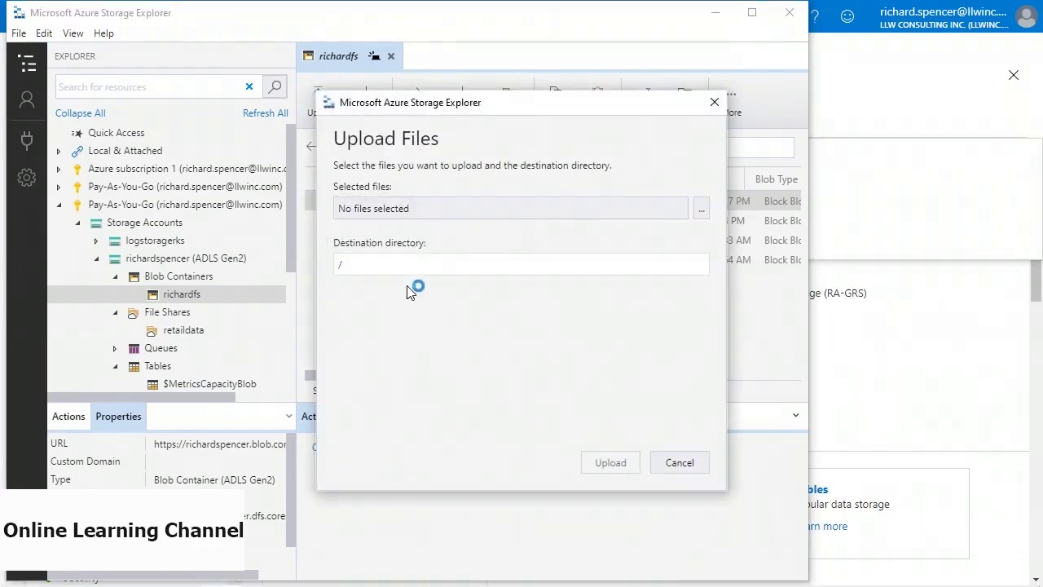
left_click(489, 211)
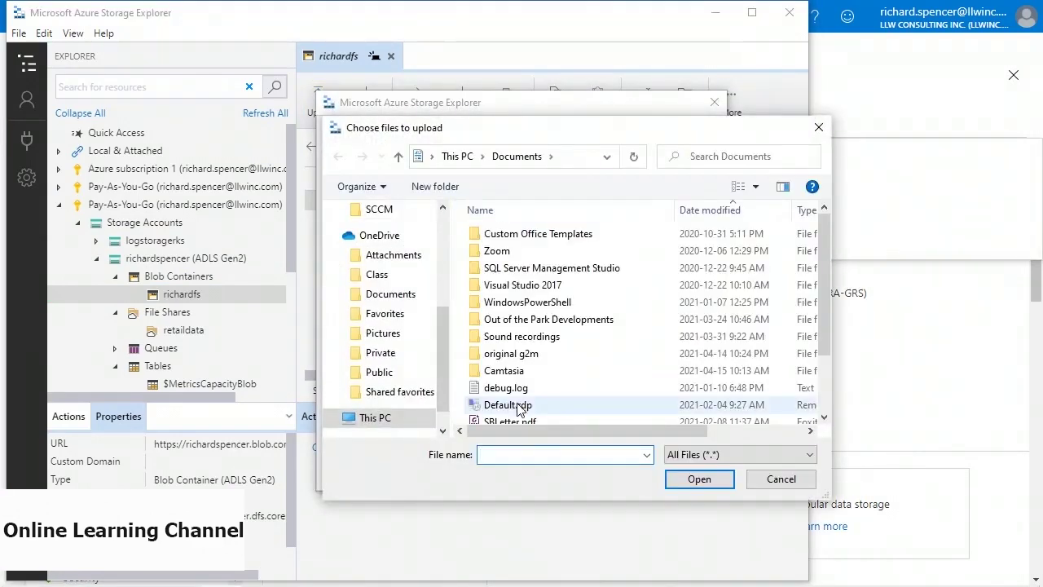
double_click(517, 406)
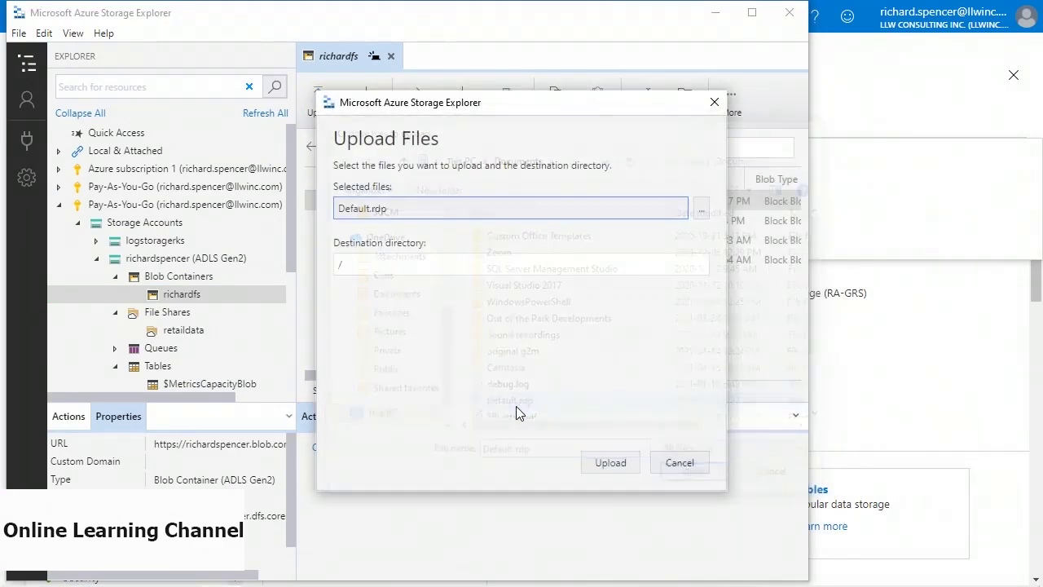
left_click(609, 463)
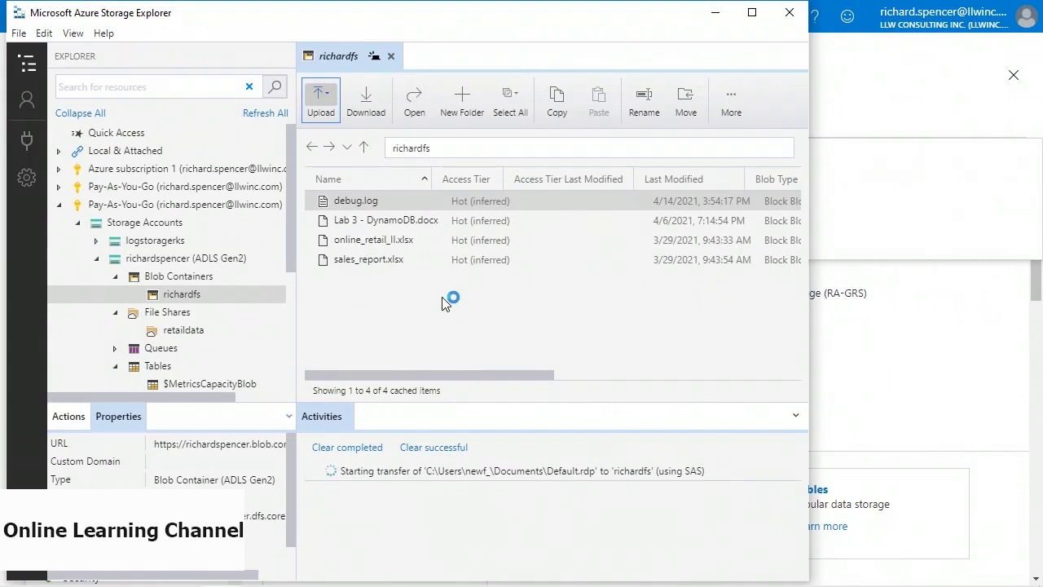
double_click(355, 201)
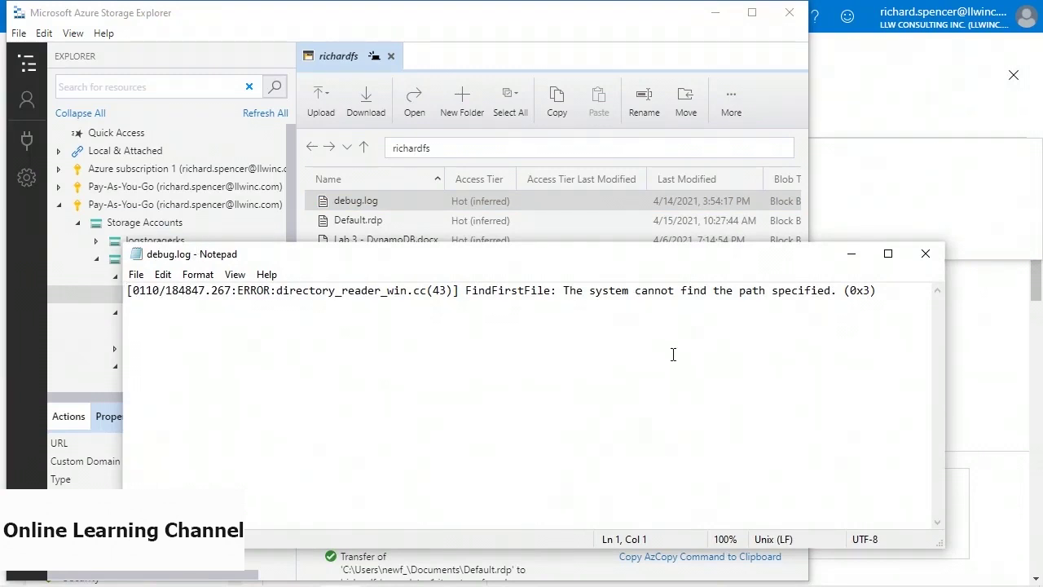
left_click(926, 257)
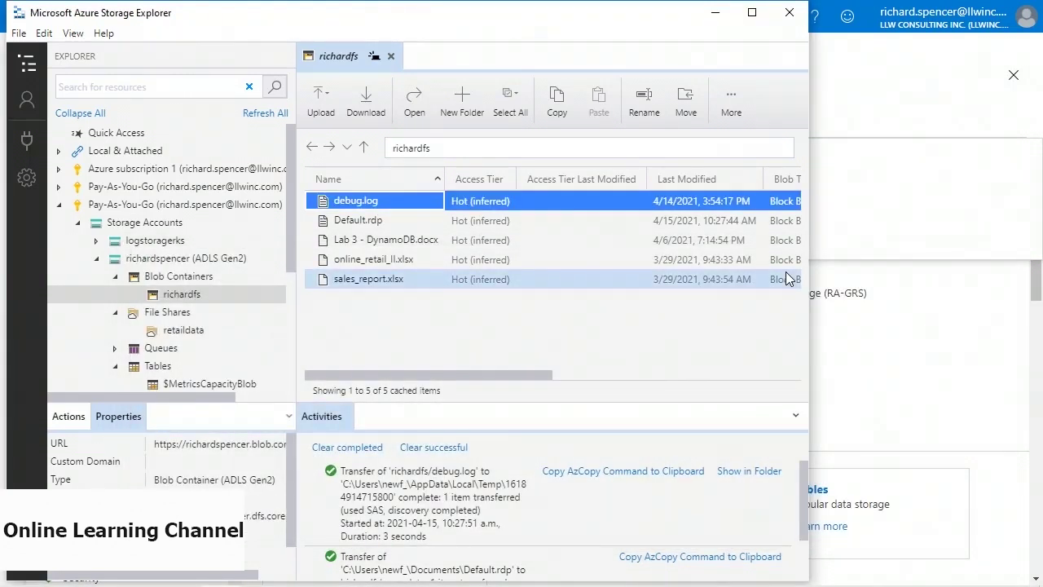
Expand logstoragerks's blob containers and open insights-logs-storagewrite, showing its resourceId= folder.
left_click(96, 259)
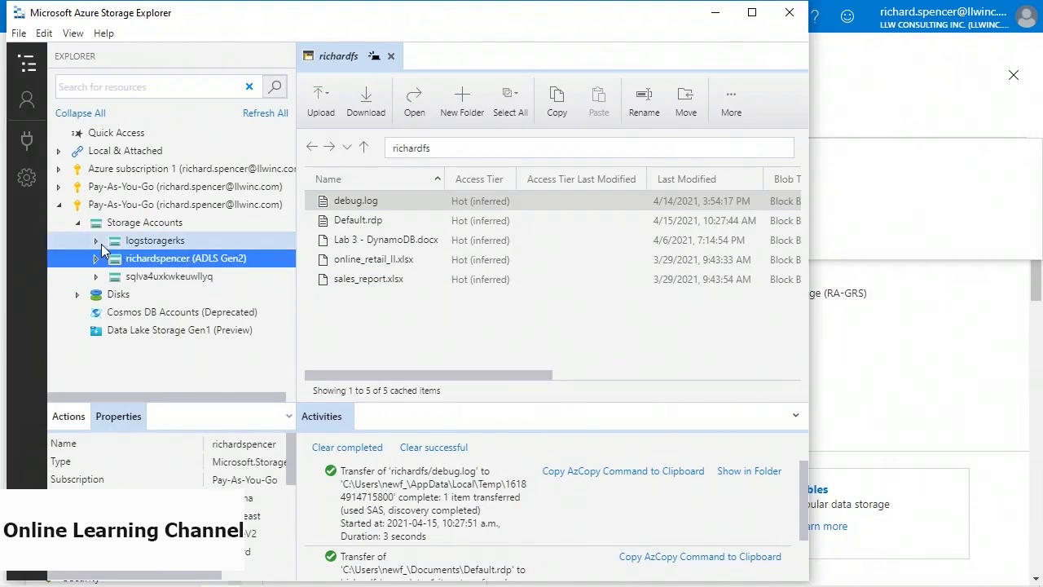
left_click(97, 242)
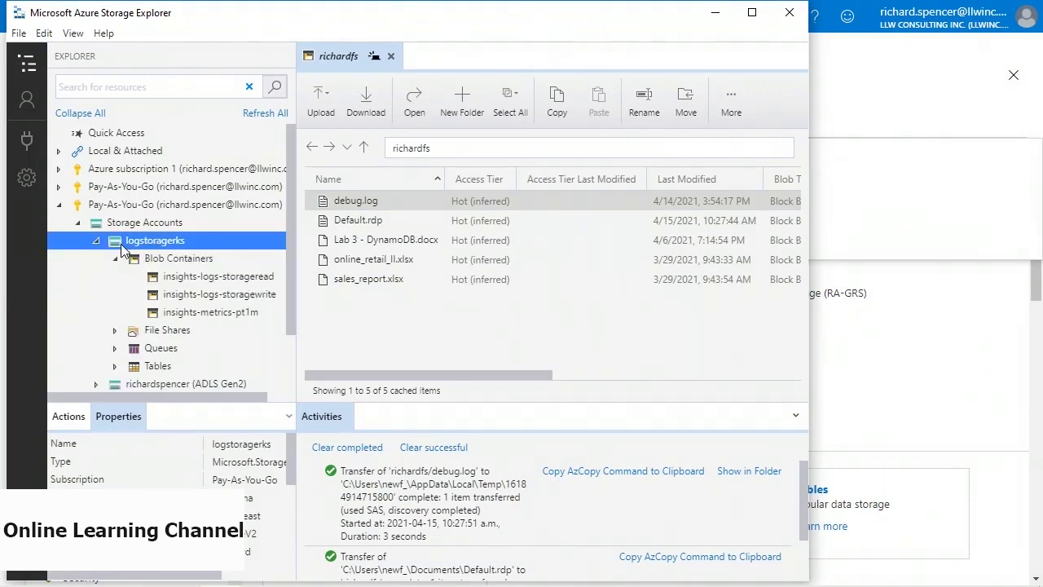
left_click_drag(287, 255, 291, 292)
left_click(247, 255)
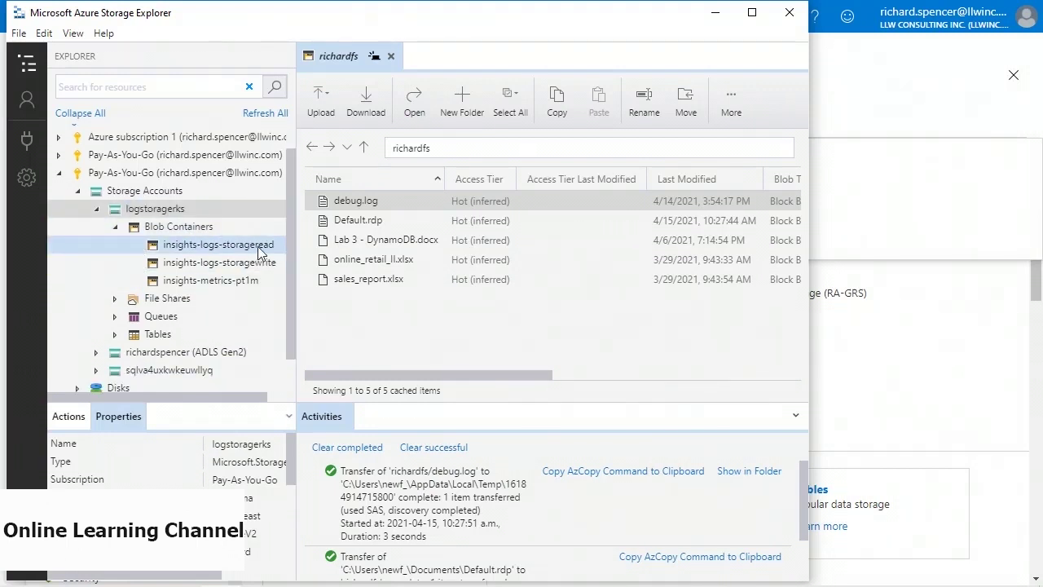
left_click(200, 263)
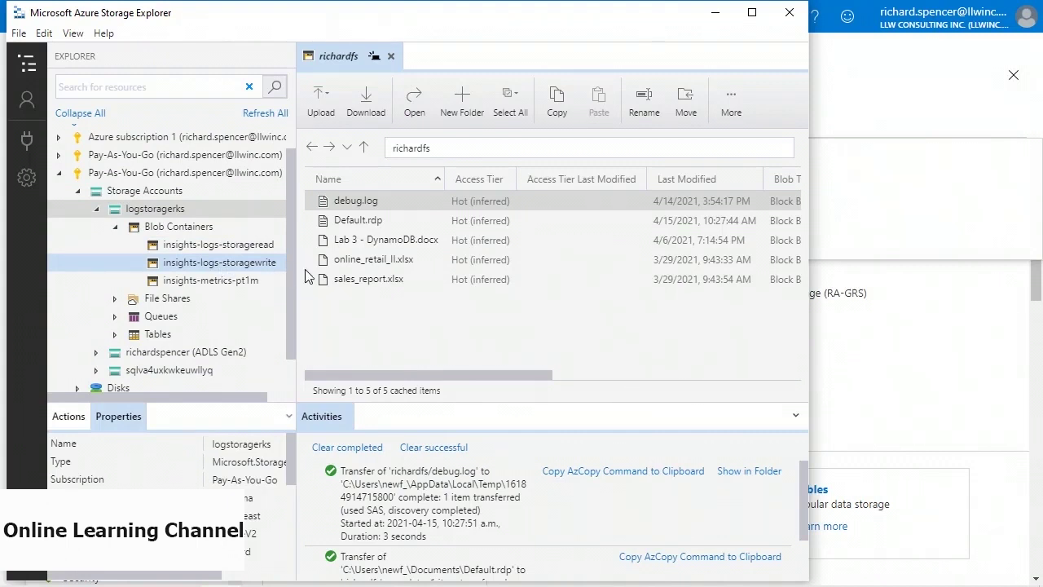
left_click(196, 280)
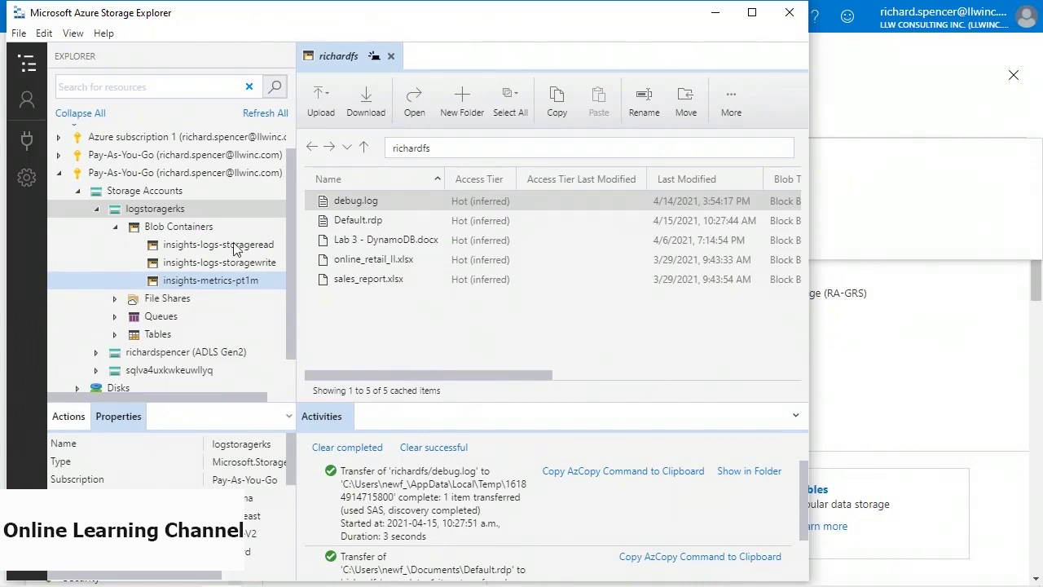
left_click(233, 246)
left_click(245, 280)
left_click(204, 265)
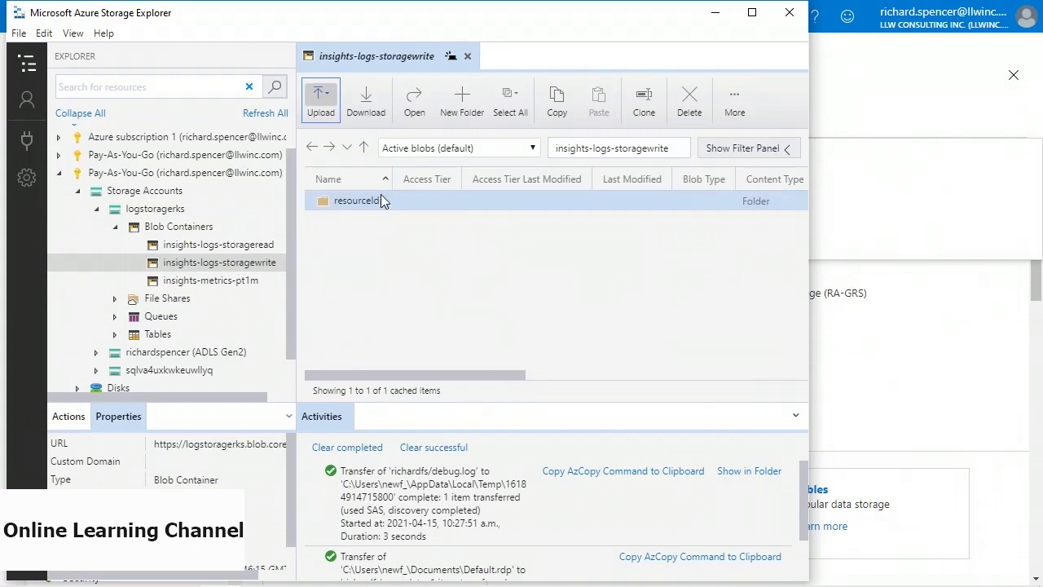
Drill from resourceId= through the it_cldema storage account path to the blobServices default folder.
left_click(368, 202)
double_click(368, 200)
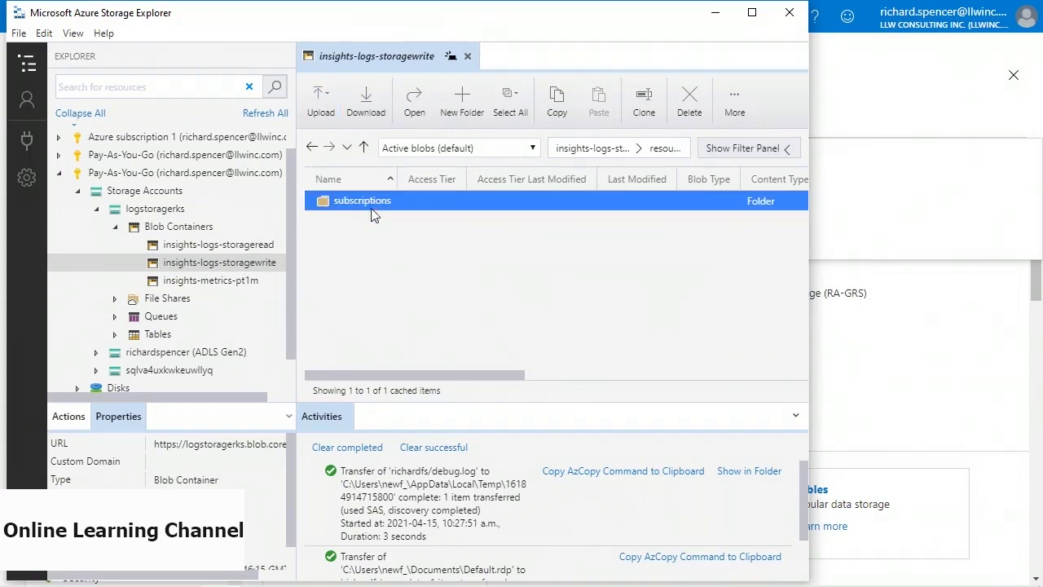
double_click(361, 204)
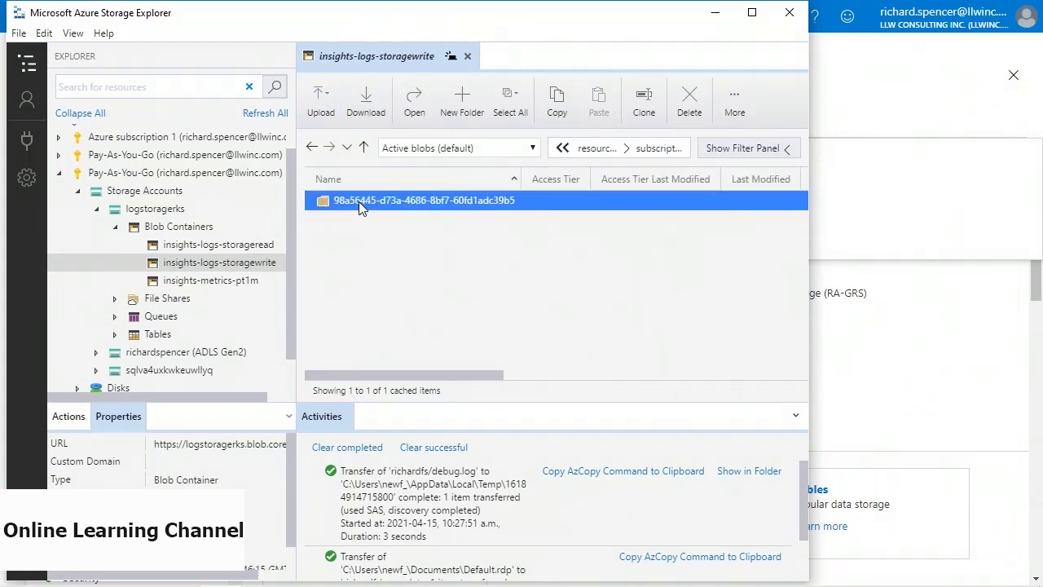
double_click(361, 204)
double_click(358, 201)
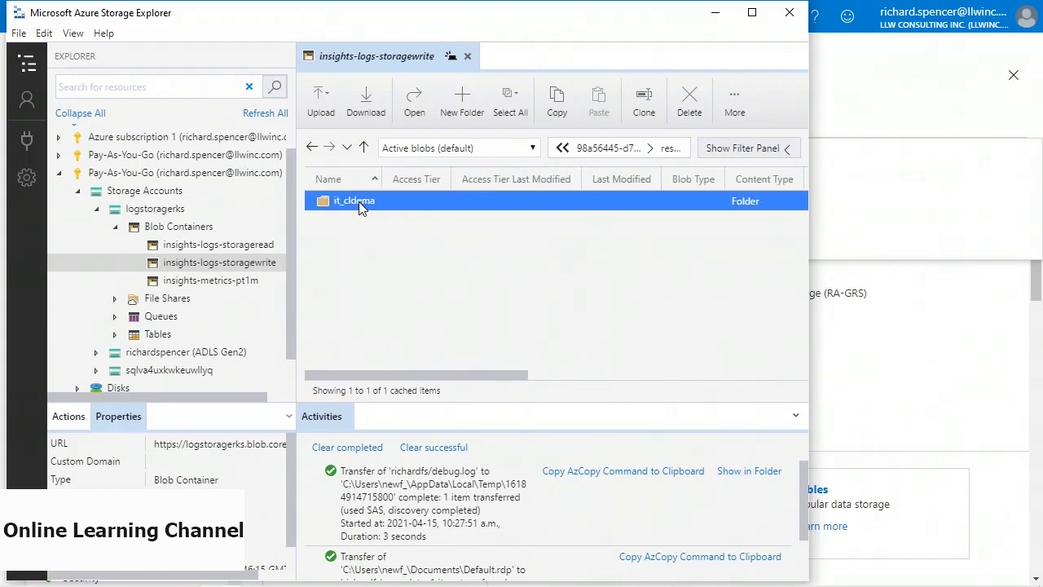
double_click(358, 202)
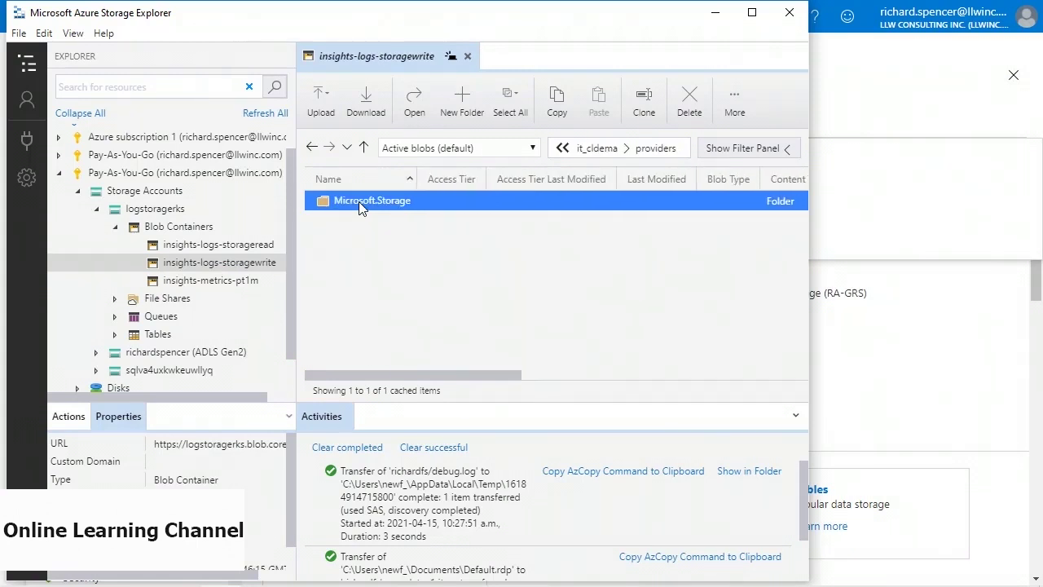
double_click(359, 203)
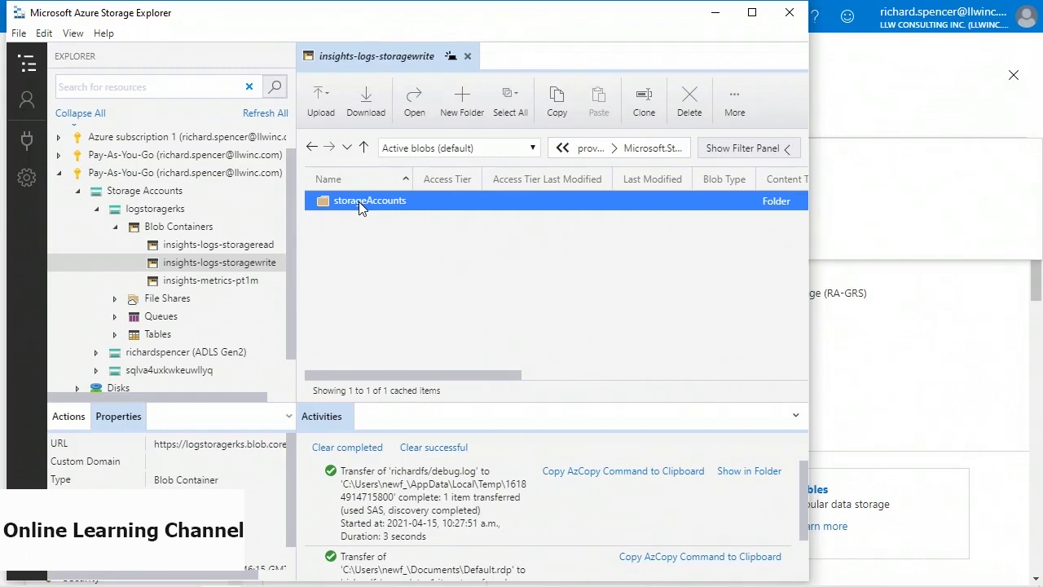
double_click(358, 201)
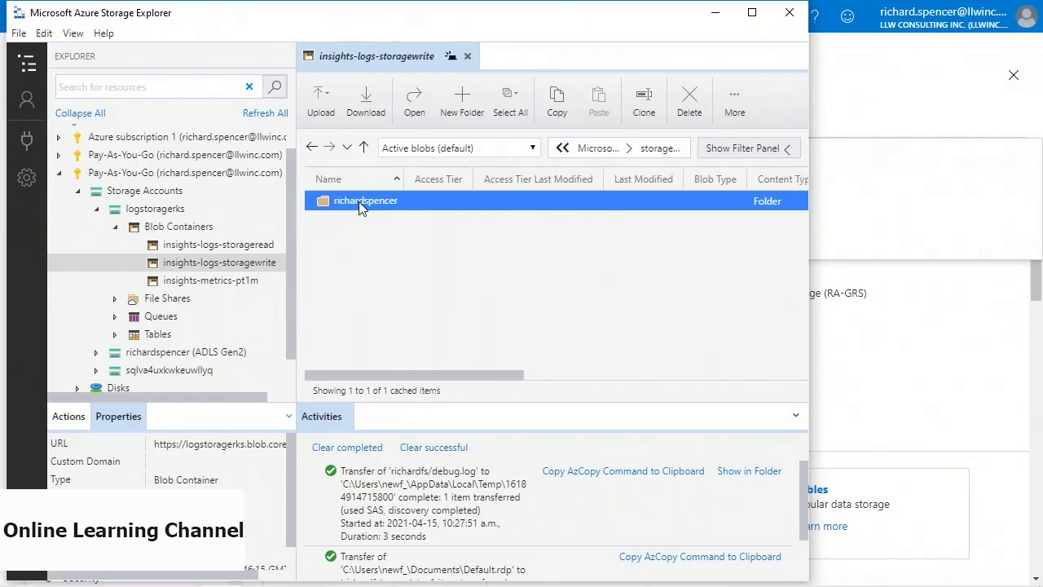
double_click(358, 201)
double_click(358, 201)
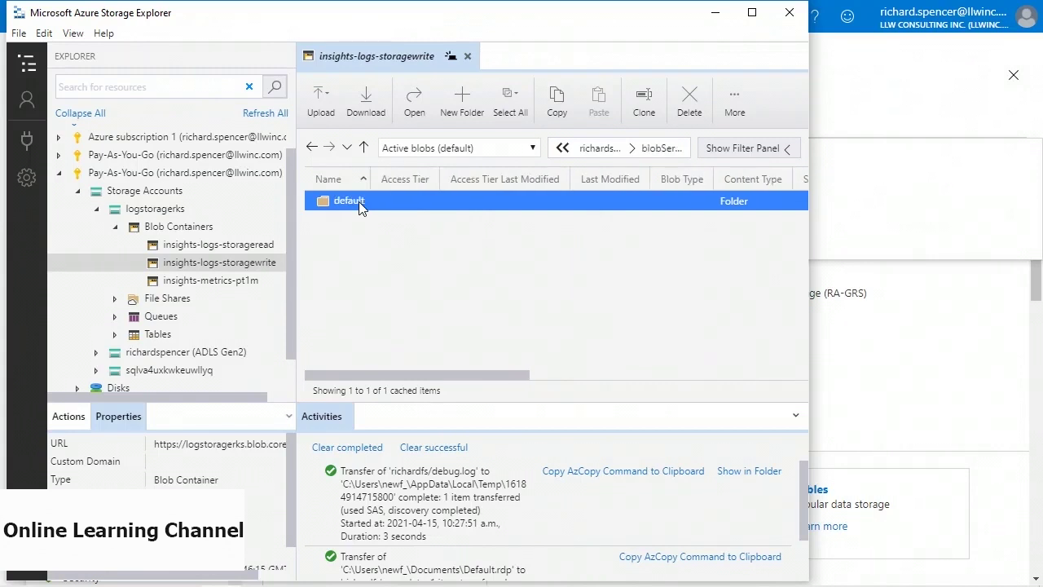
double_click(359, 201)
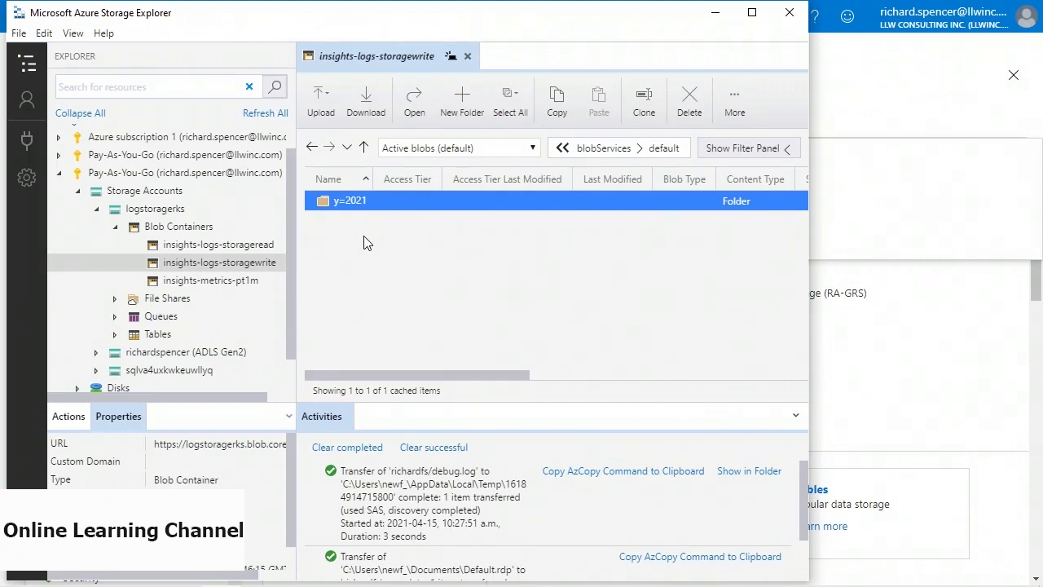
Open the y=2021, m=04, d=15, h=12 and m=00 folders to reach PT1H.json.
key("Return")
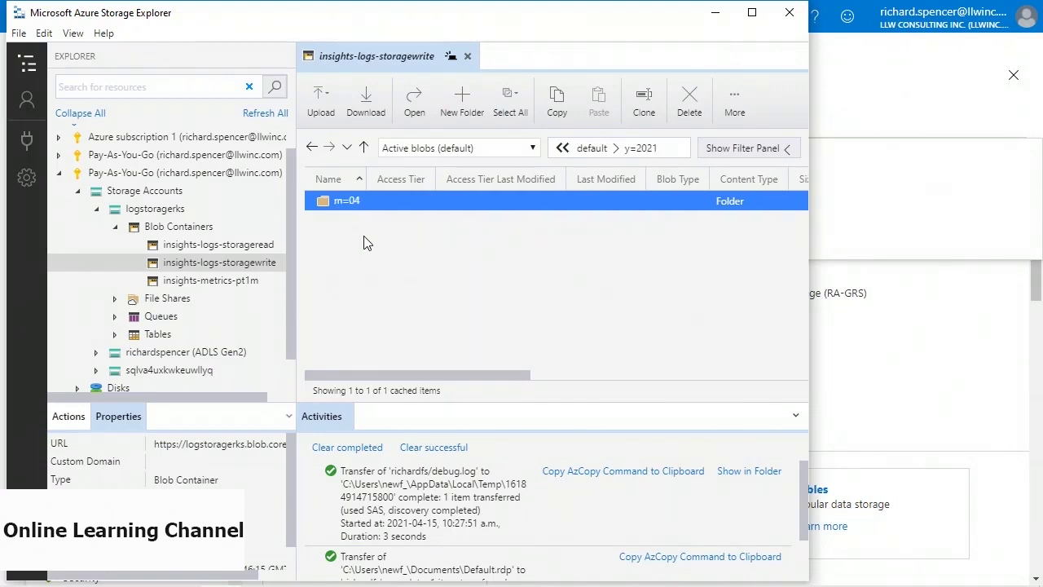
key("Return")
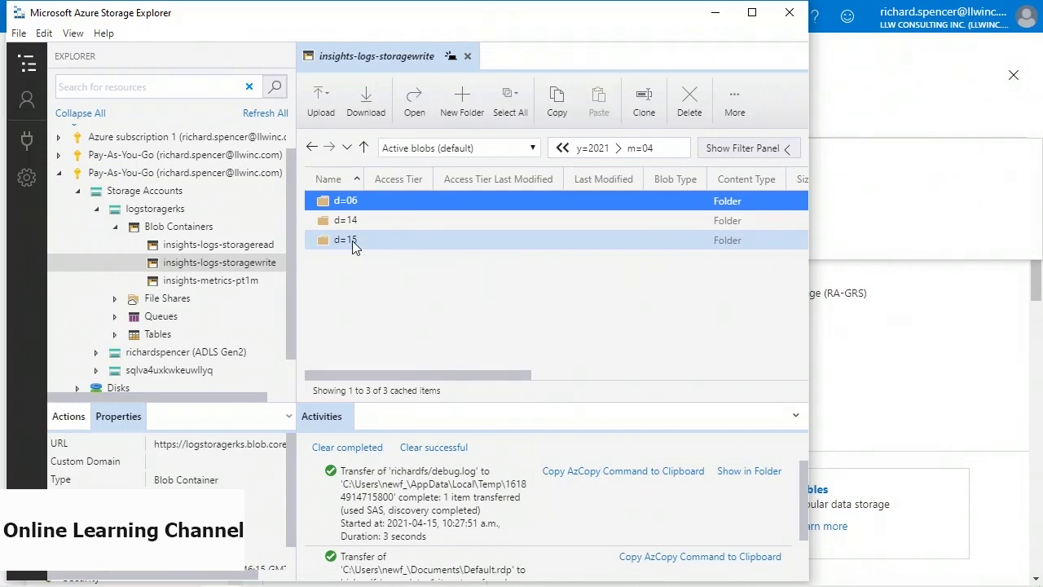
double_click(352, 240)
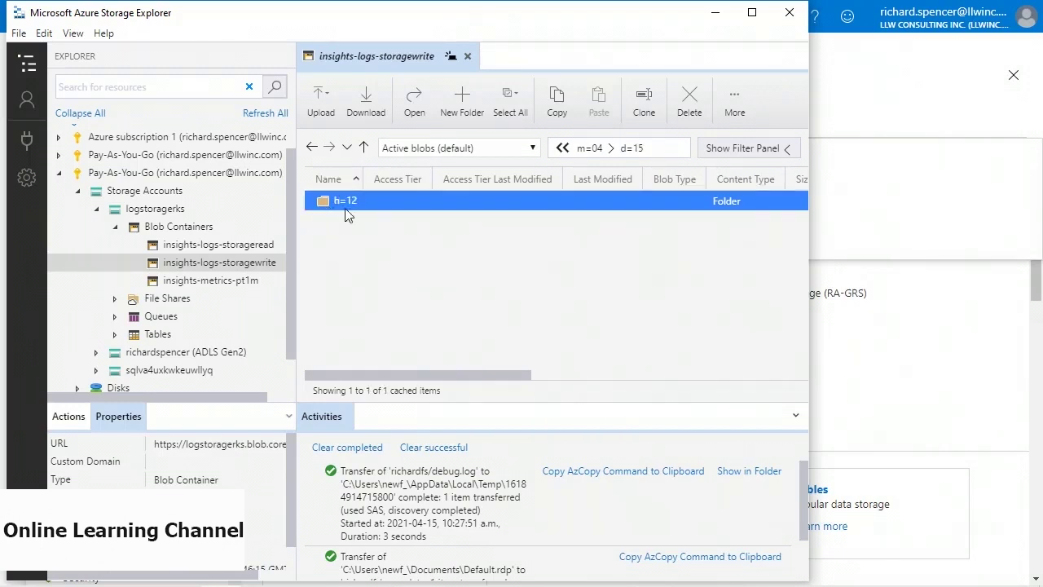
double_click(352, 205)
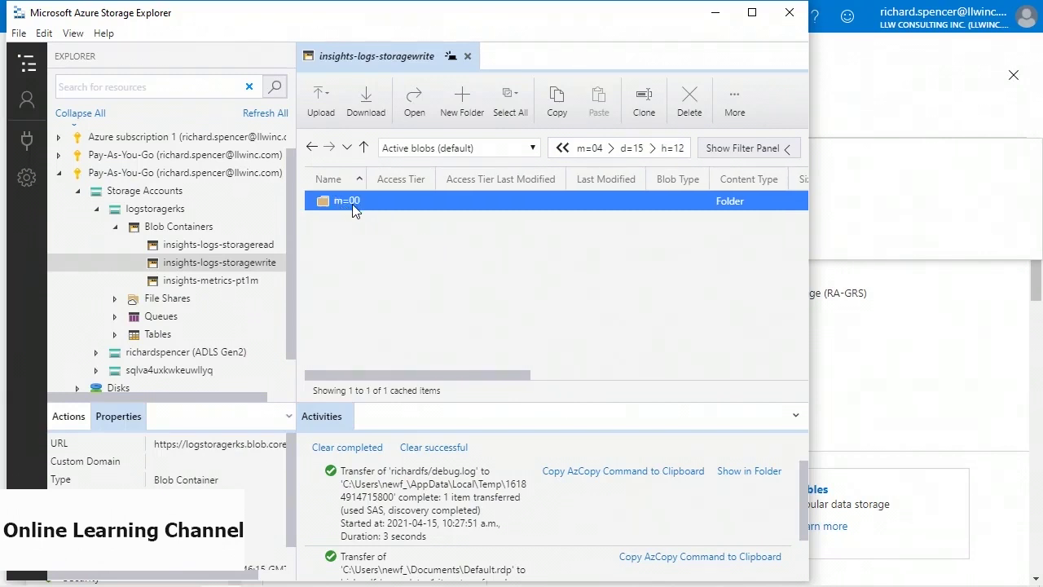
double_click(353, 206)
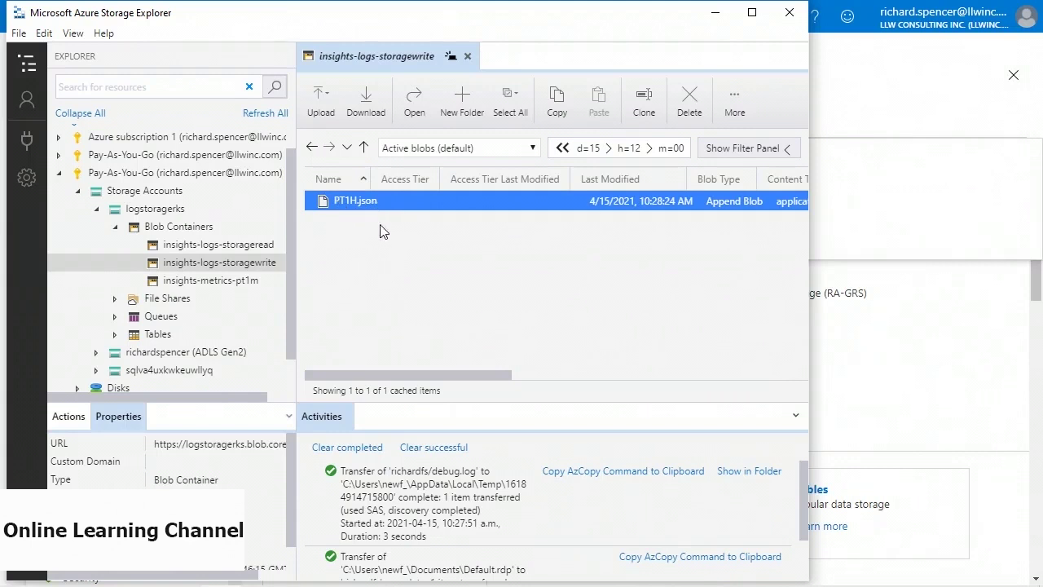
Download the storagewrite PT1H.json log, inspect its uri entry in Notepad, and close it.
left_click(346, 201)
double_click(345, 203)
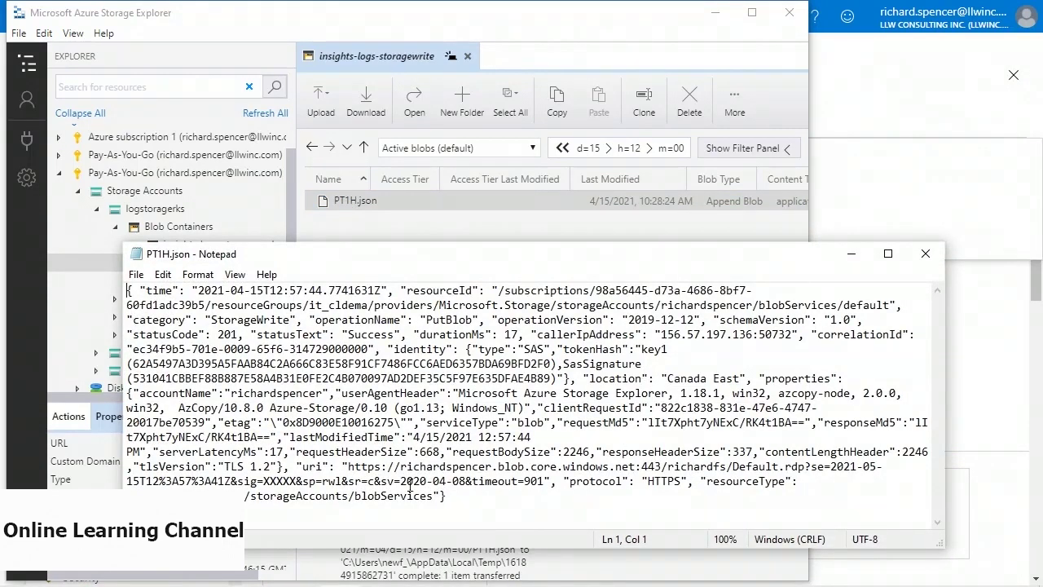
left_click_drag(352, 467, 813, 467)
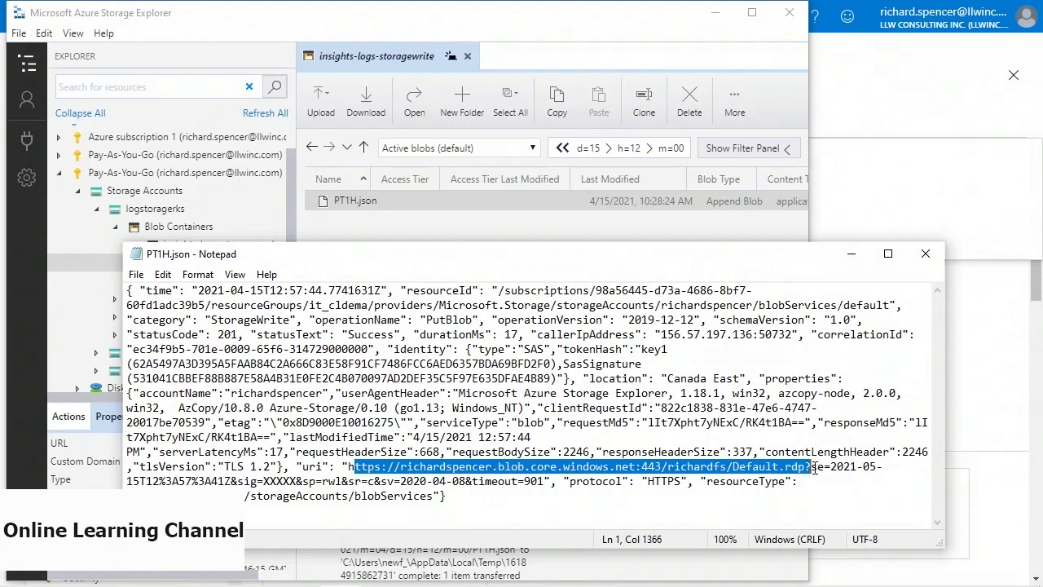
left_click(809, 466)
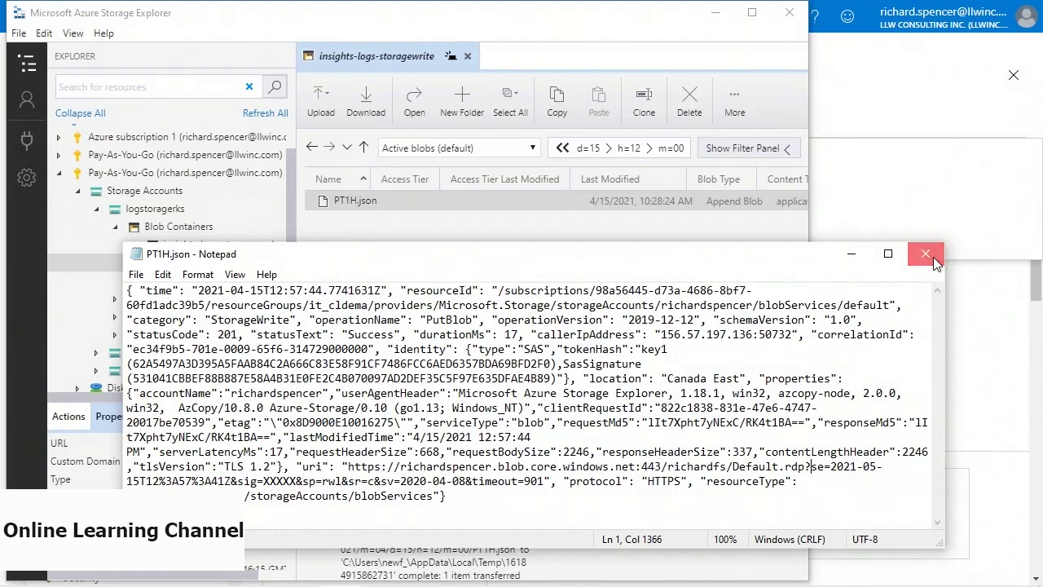
left_click(926, 255)
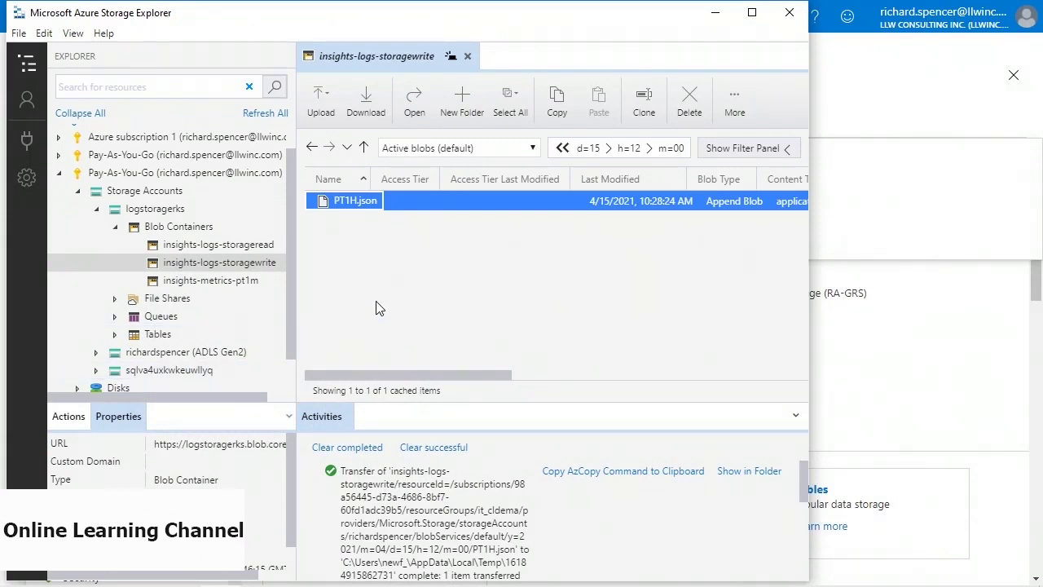
Open insights-logs-storageread and drill from resourceId= down to the blobServices default folder.
left_click(239, 252)
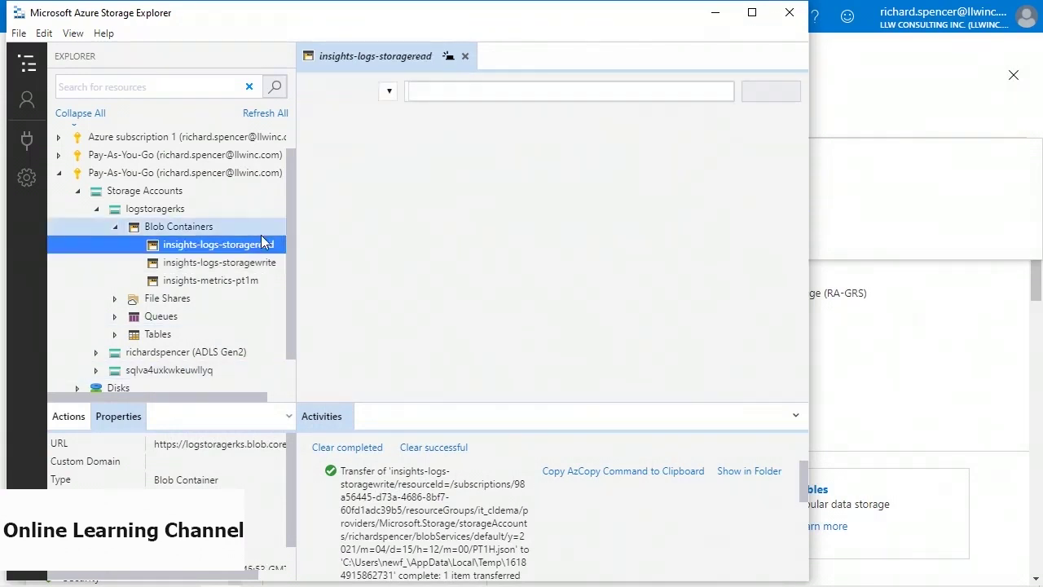
double_click(354, 204)
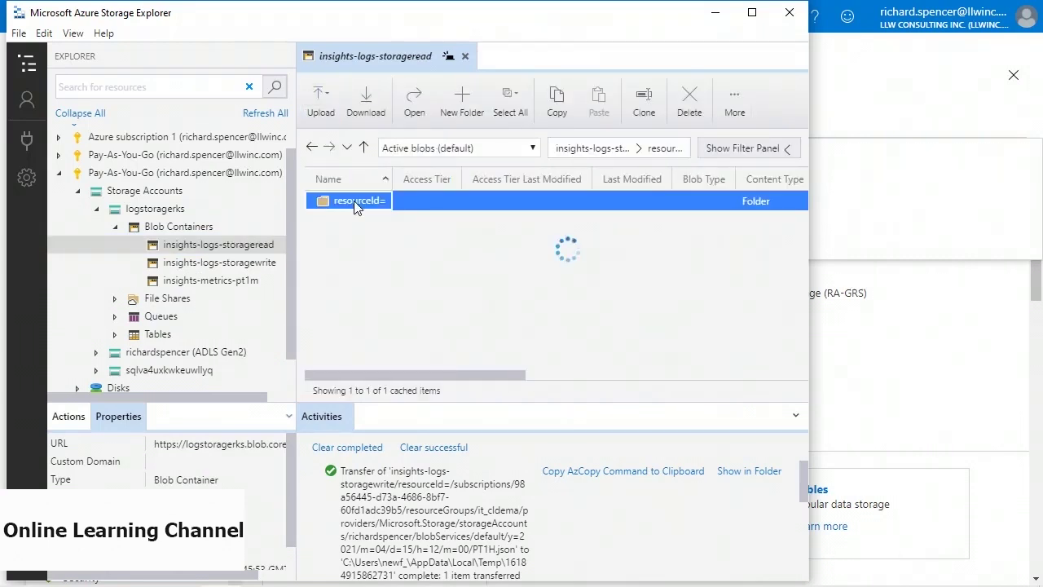
double_click(354, 203)
double_click(354, 201)
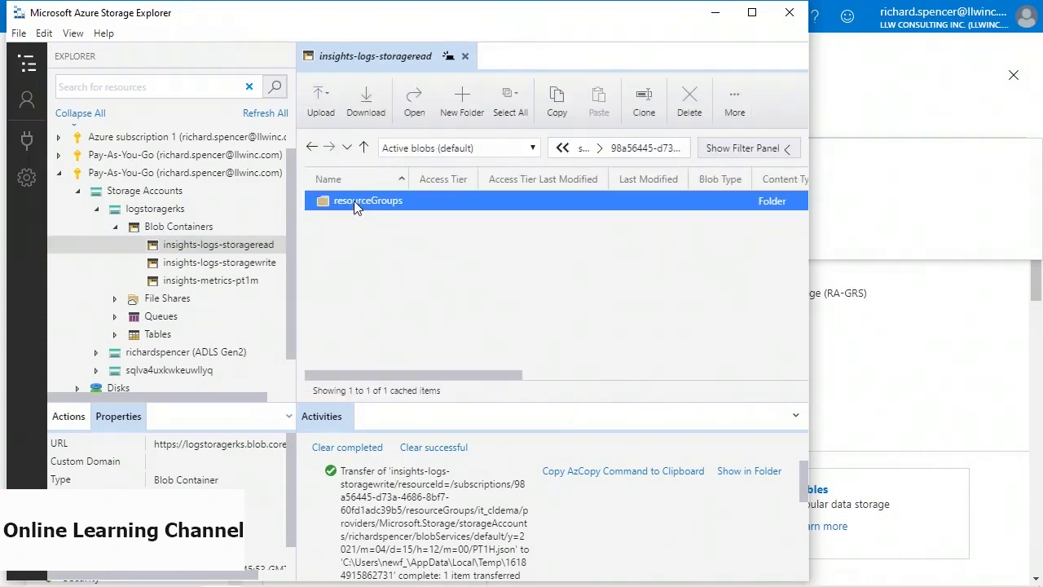
double_click(353, 201)
double_click(354, 200)
double_click(354, 200)
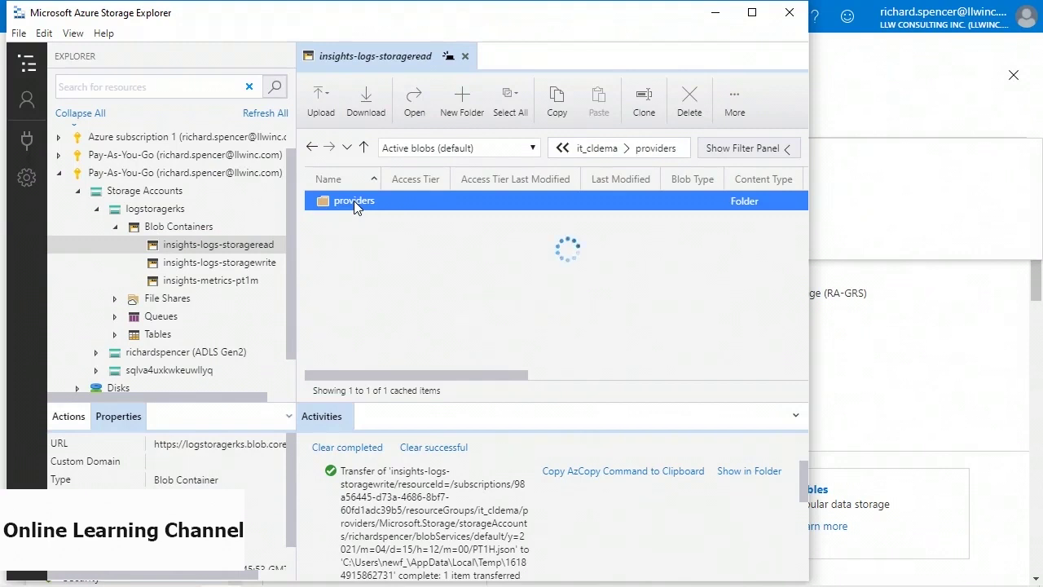
double_click(353, 200)
double_click(354, 200)
double_click(353, 201)
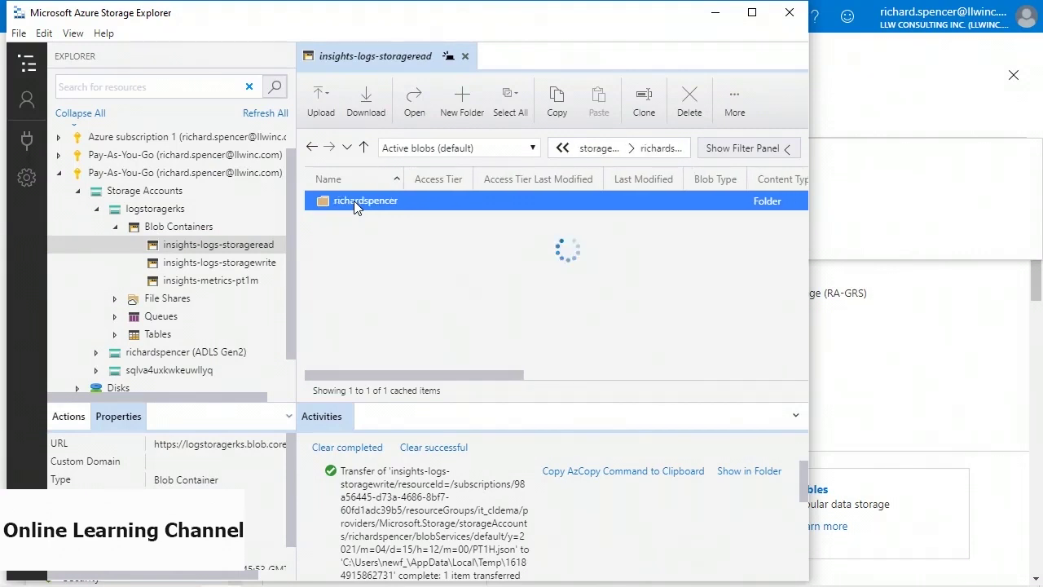
double_click(354, 200)
double_click(353, 200)
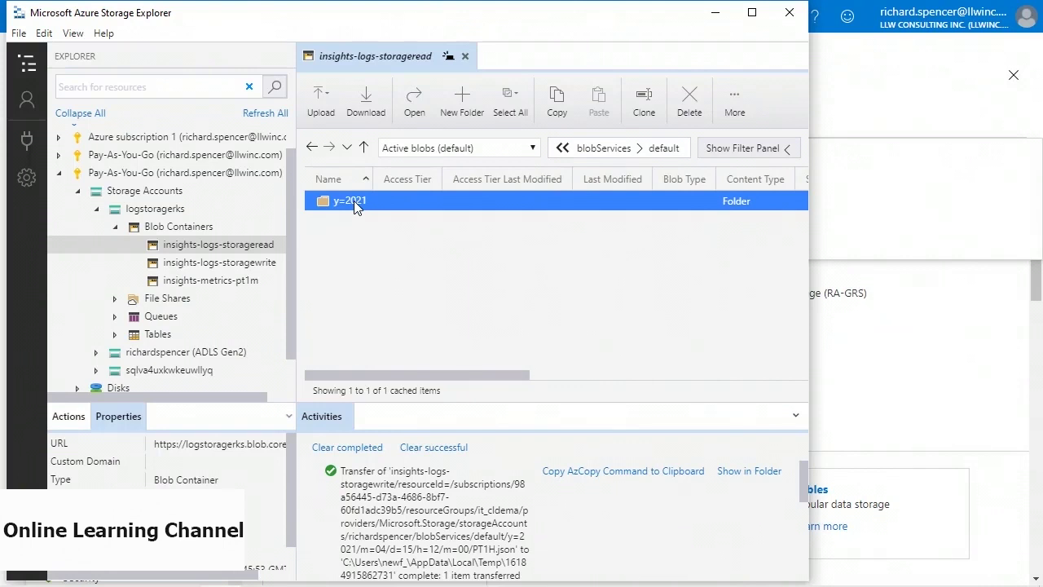
Navigate the y=2021, m=04, d=15, h=12 and m=00 folders and select PT1H.json.
double_click(354, 200)
double_click(354, 200)
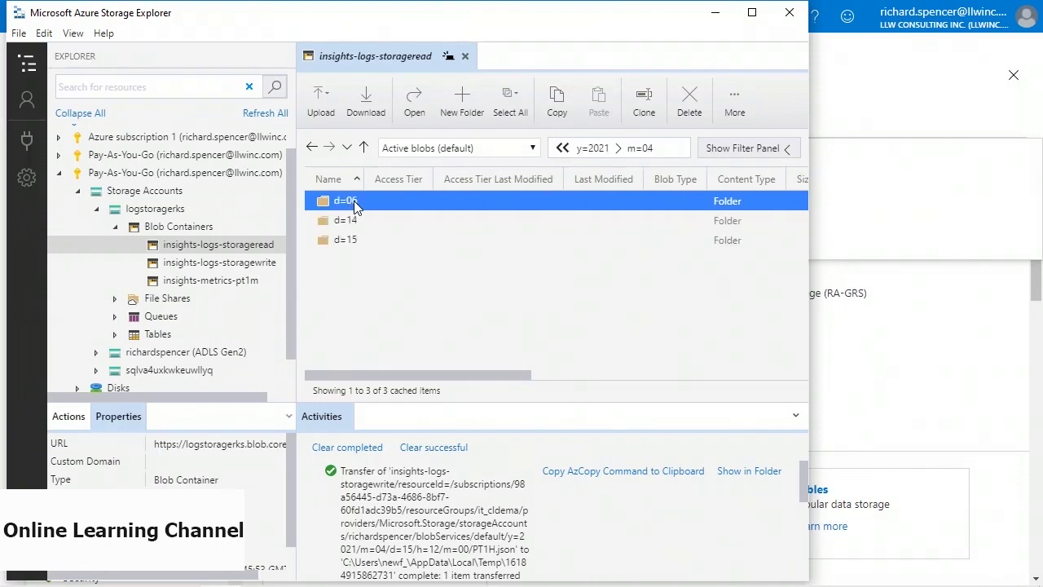
key("Down")
key("Down")
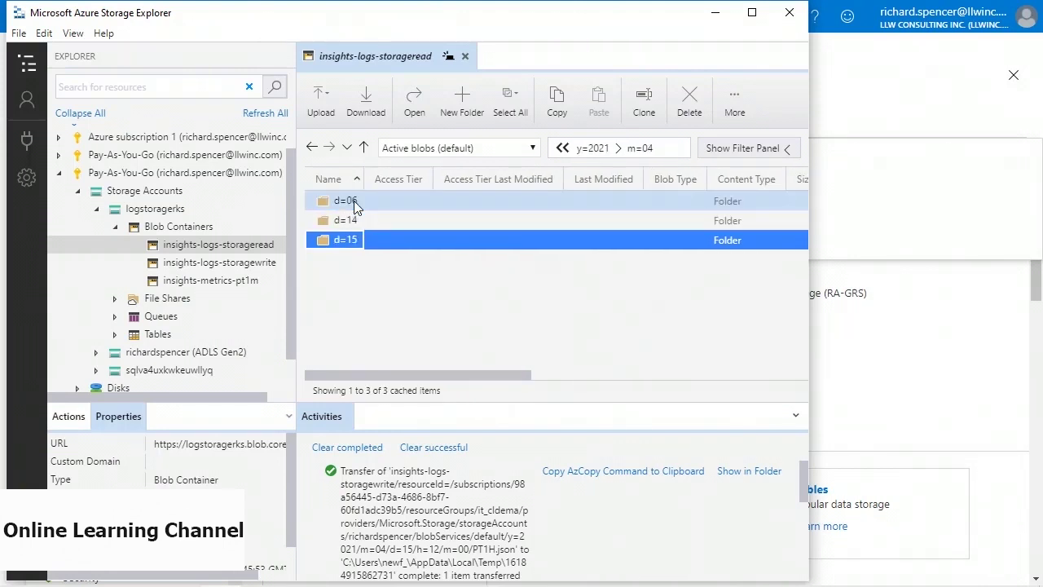
key("Return")
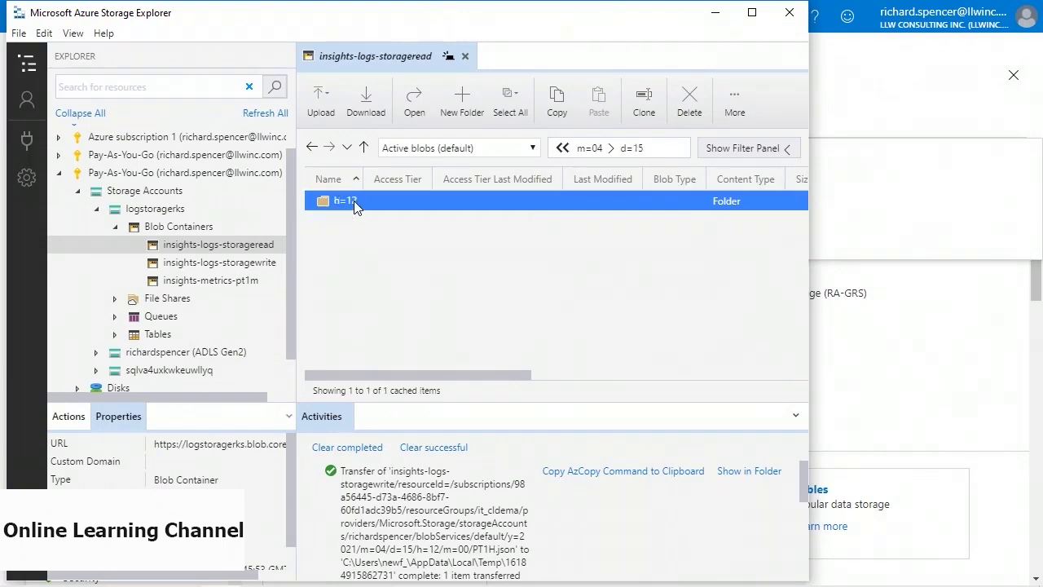
key("Return")
key("Return")
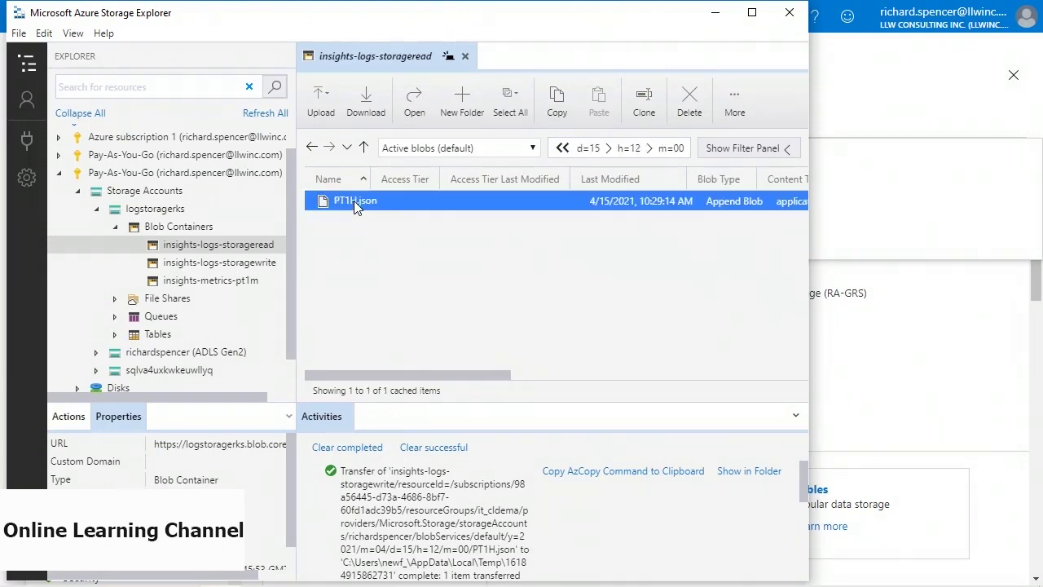
left_click(353, 201)
Download and read through the storageread PT1H.json log in Notepad, then close it.
double_click(391, 201)
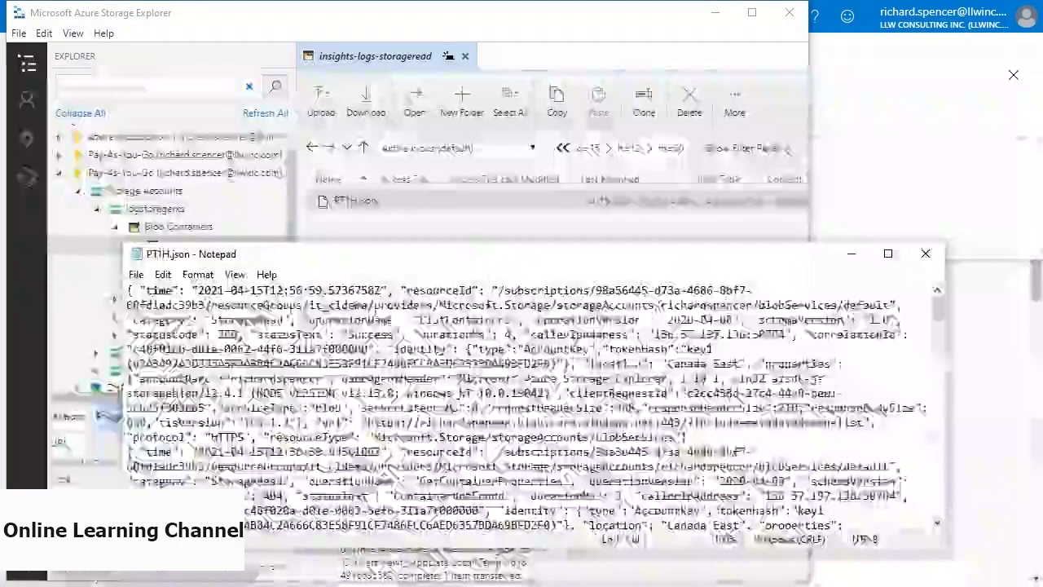
scroll(511, 394, "down", 1)
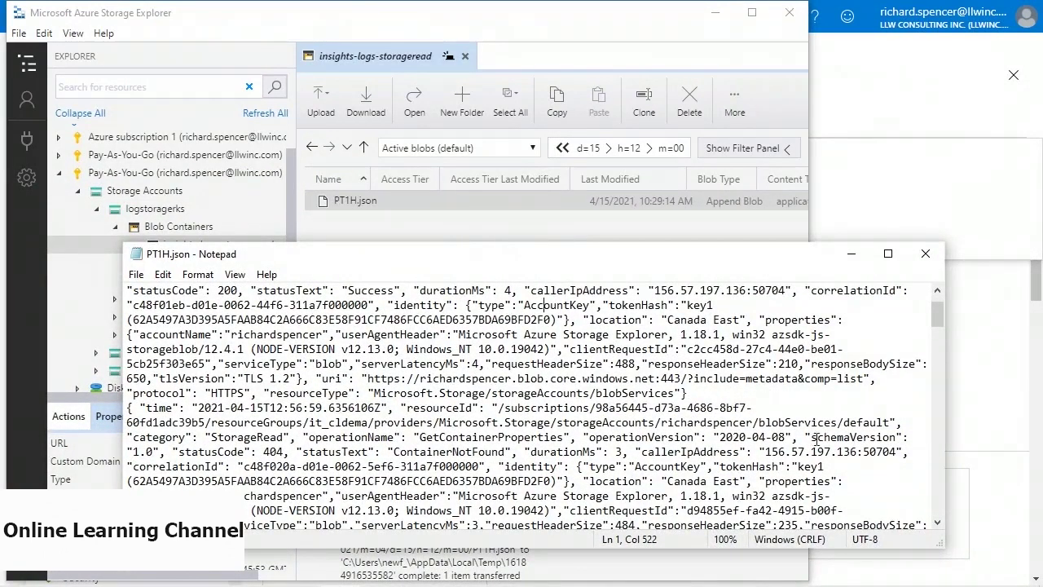
scroll(753, 460, "down", 2)
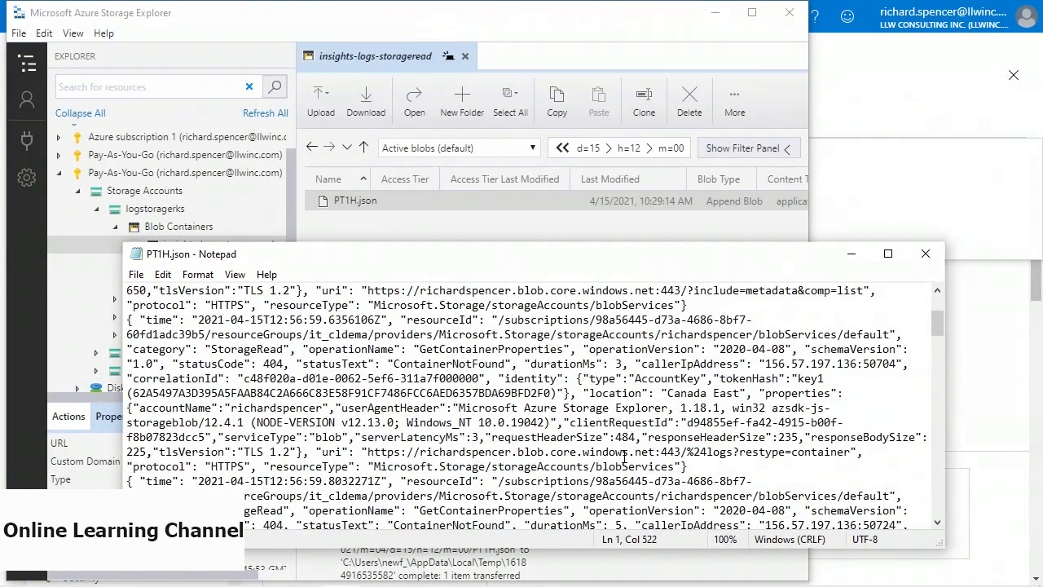
scroll(800, 482, "down", 1)
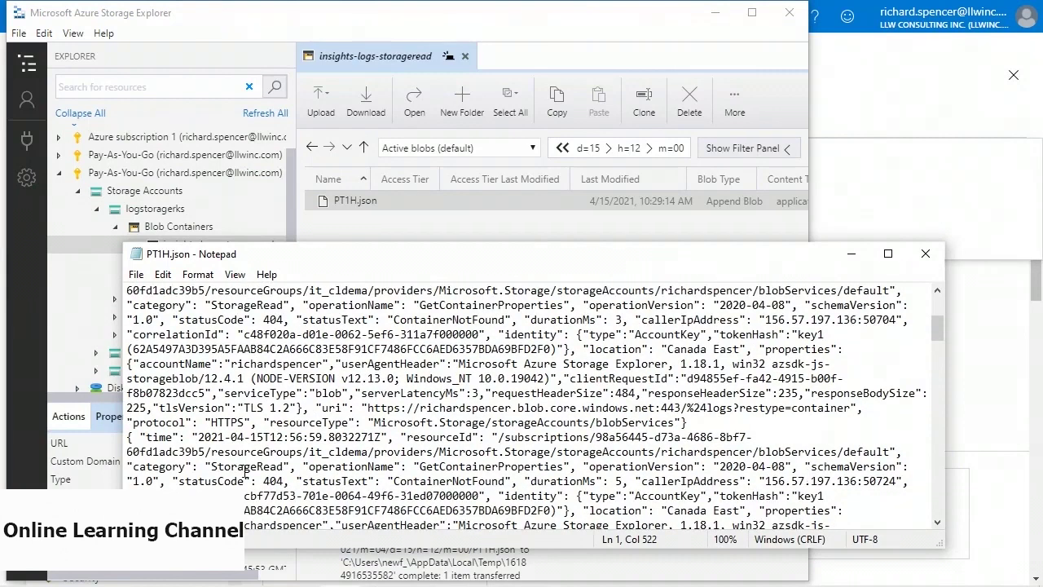
scroll(520, 473, "down", 1)
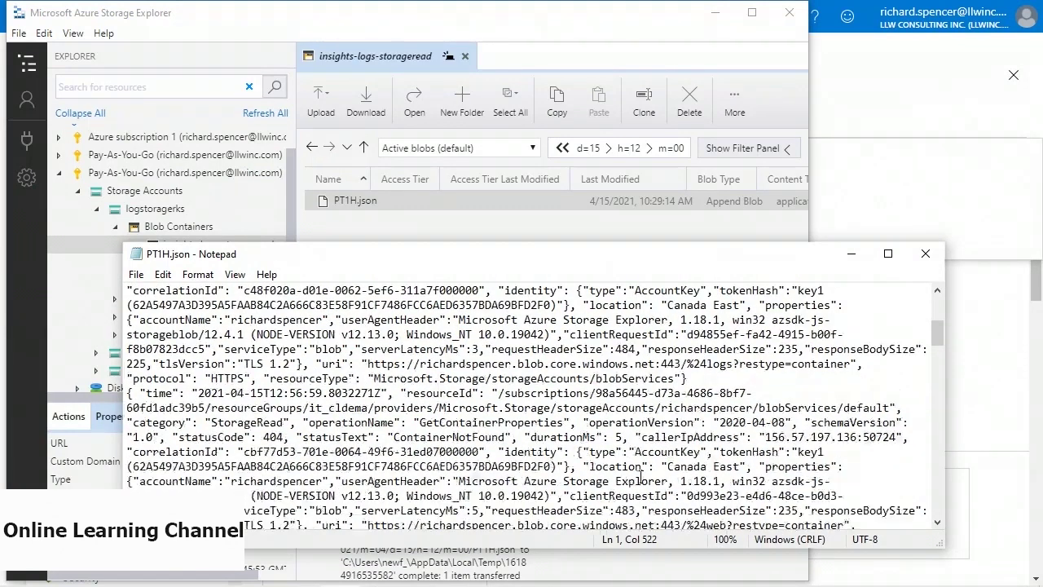
scroll(685, 473, "down", 2)
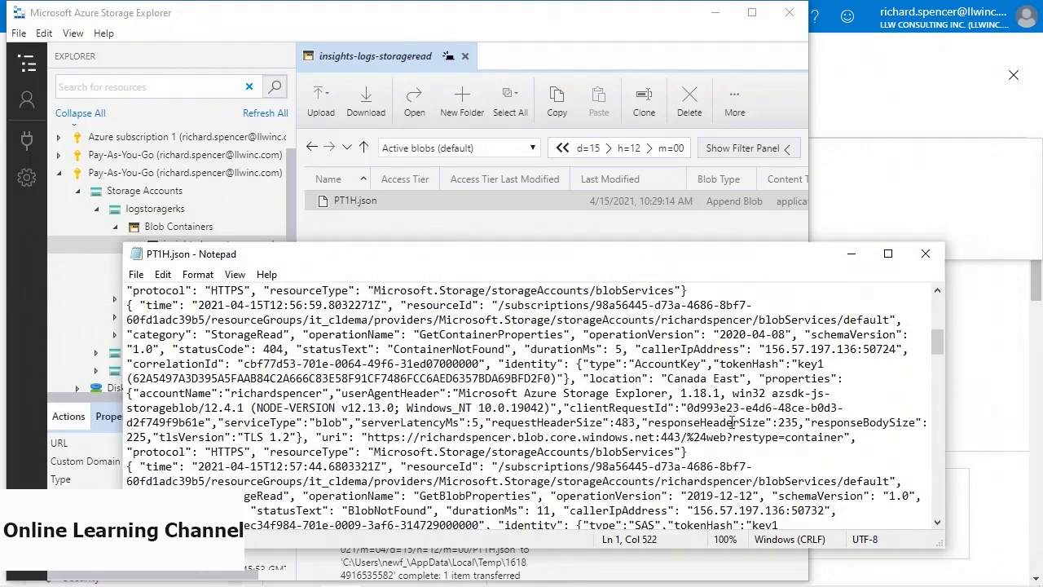
left_click(925, 253)
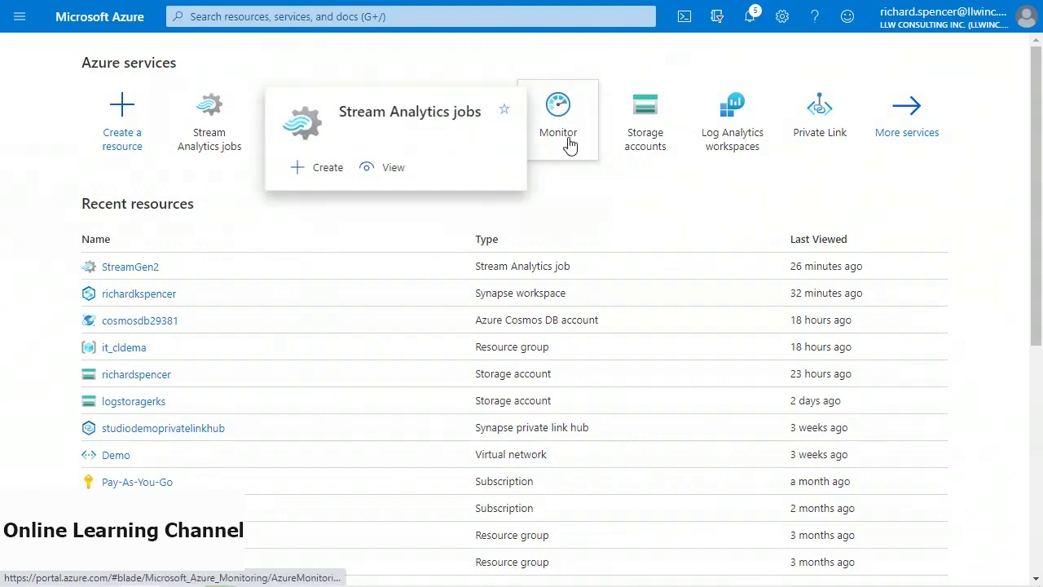
Search the portal for 'mon' and open the Azure Monitor service.
mouse_move(564, 139)
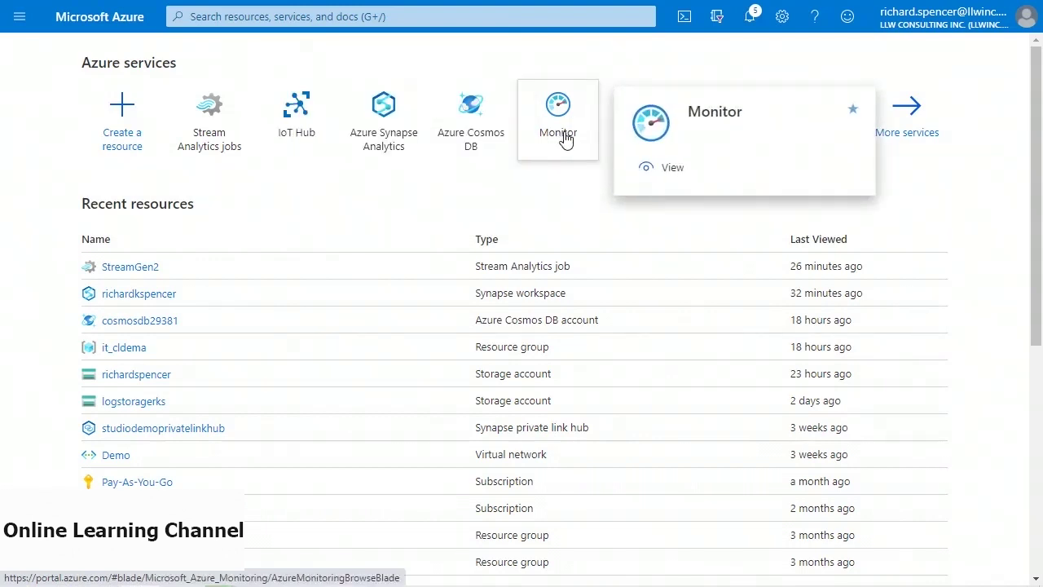
left_click(428, 15)
type("m")
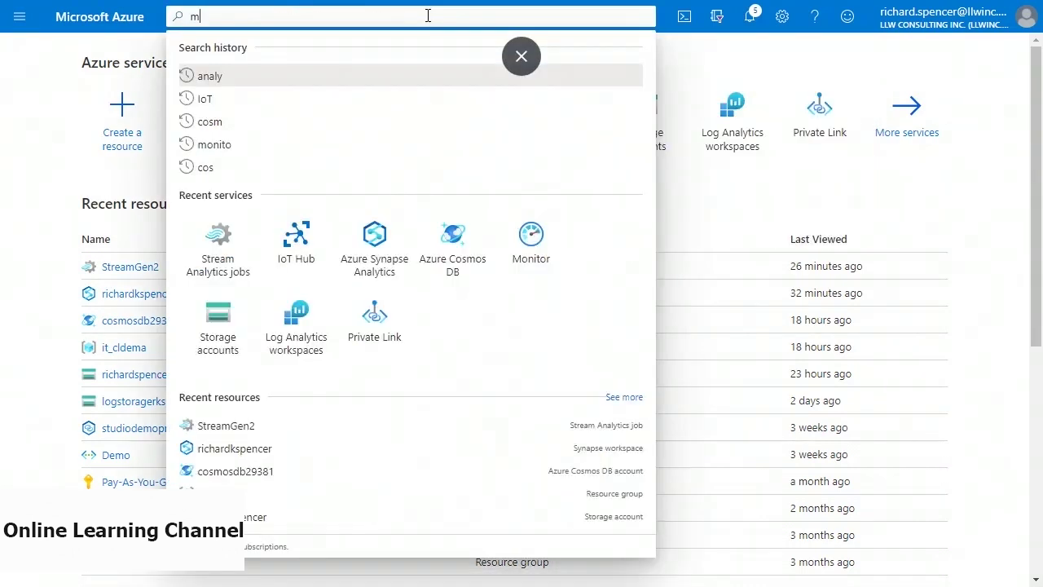
type("on")
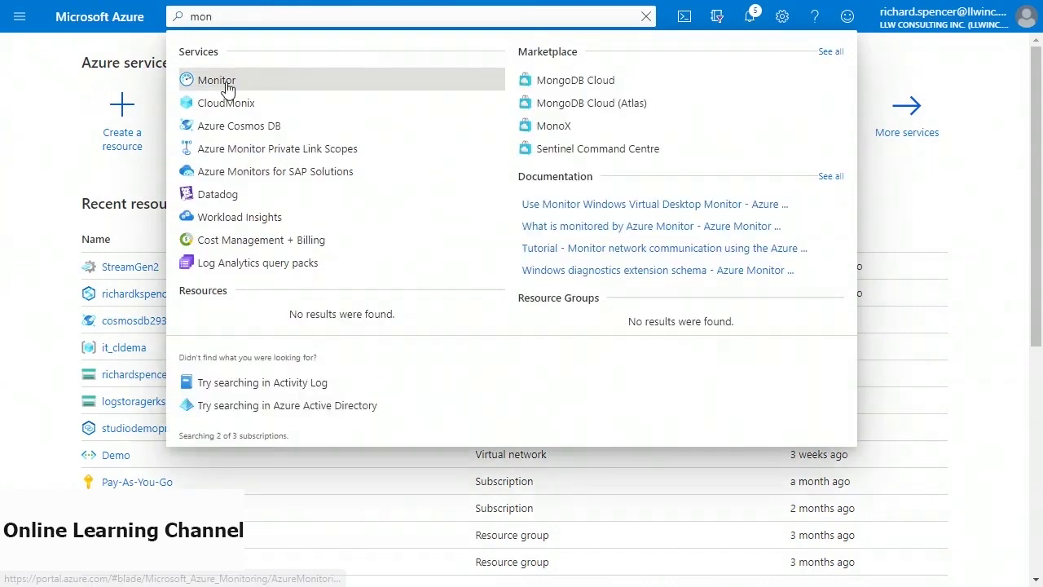
left_click(216, 80)
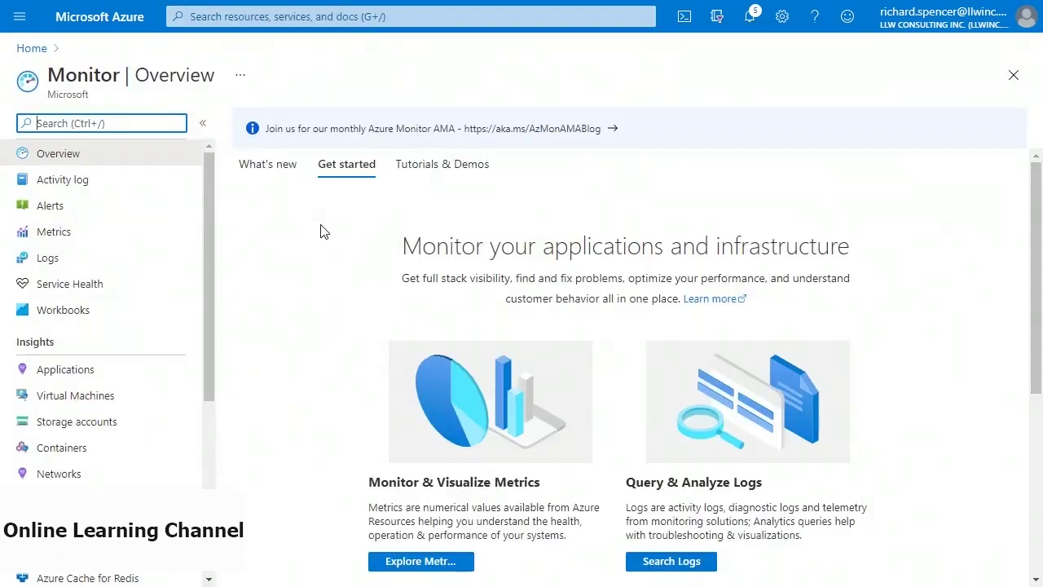
Open Metrics and scope the chart to the richardsqlserver/sql99754 SQL database.
left_click(52, 239)
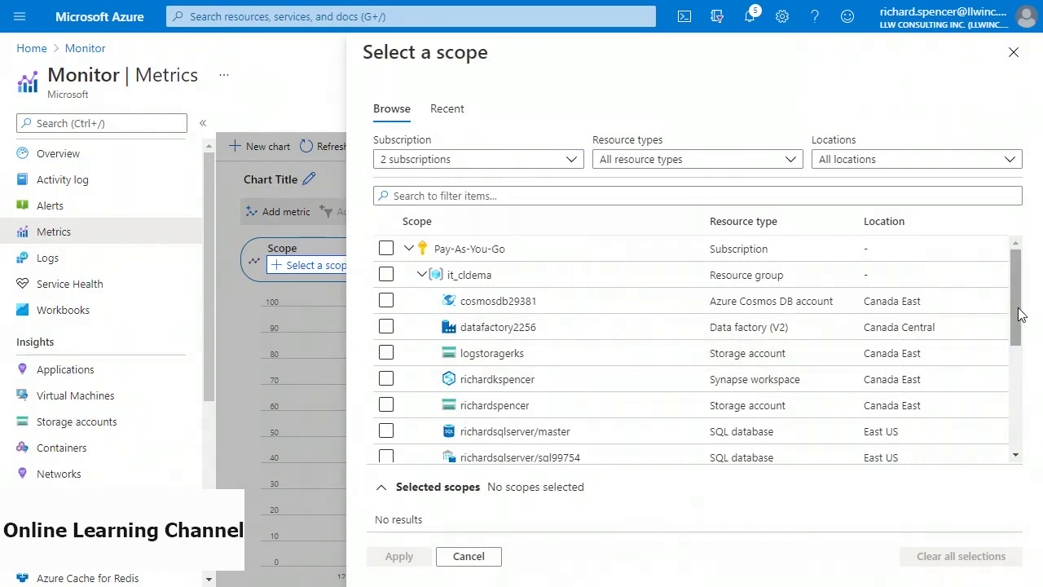
scroll(1020, 315, "down", 1)
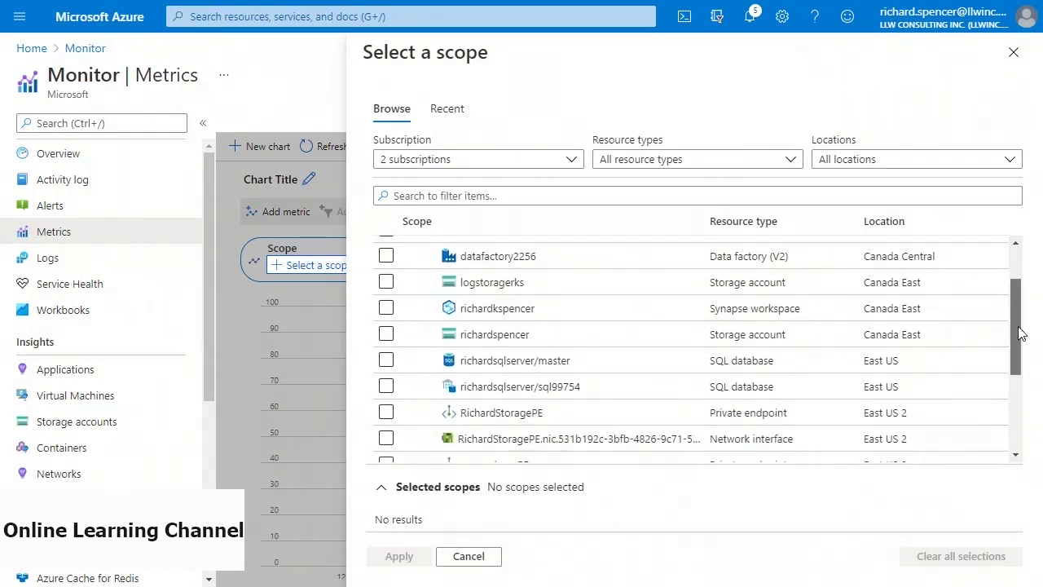
left_click(386, 388)
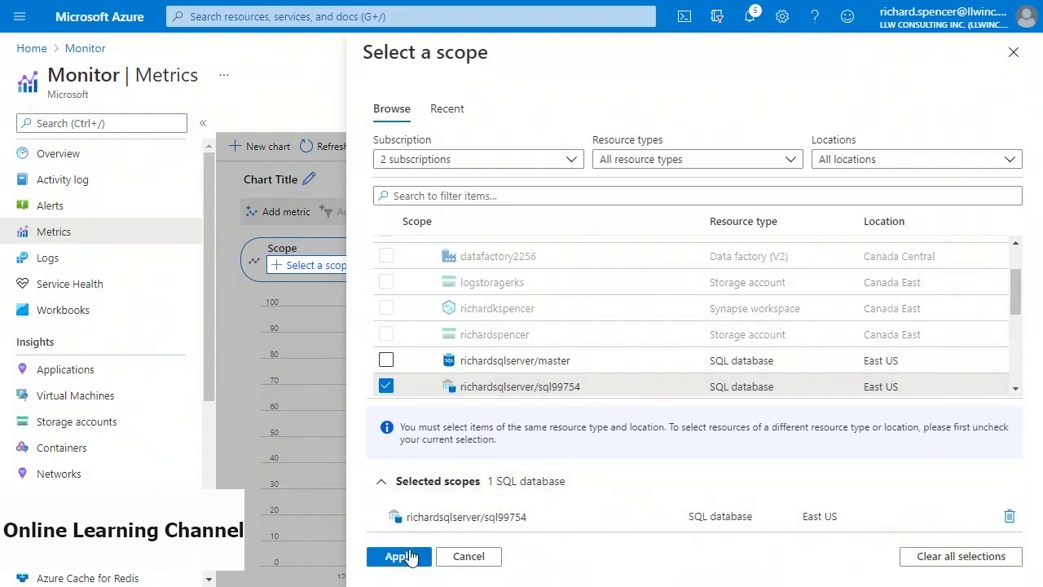
left_click(397, 558)
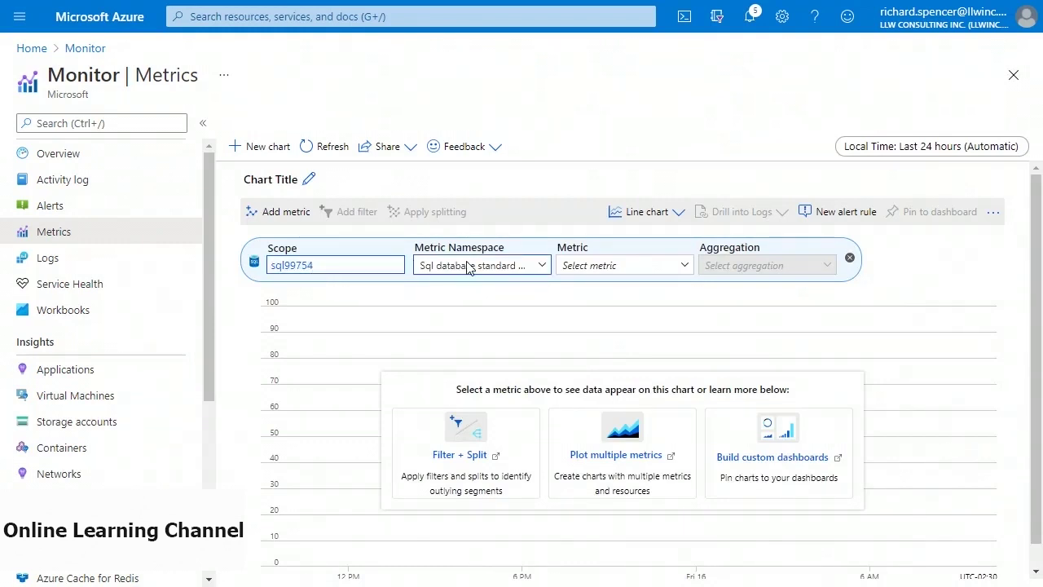
Plot the Cache hit percentage metric from the Sql database standard namespace.
left_click(518, 269)
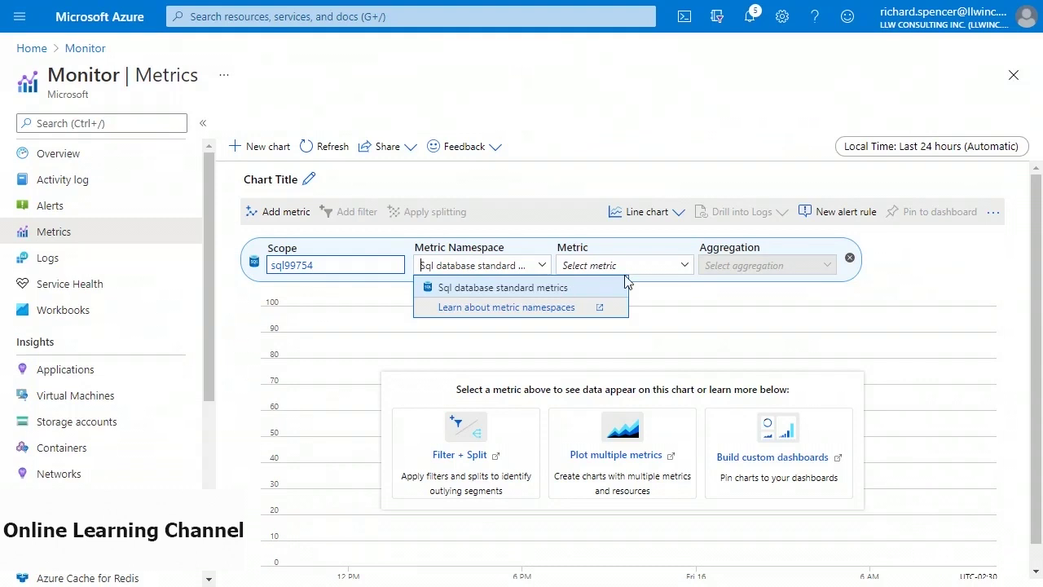
left_click(682, 269)
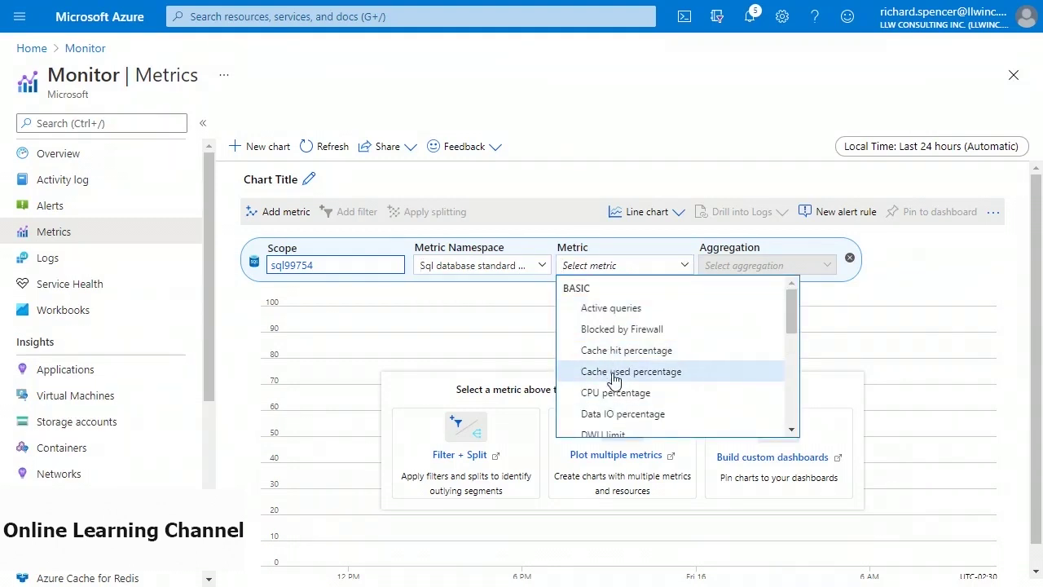
mouse_move(607, 353)
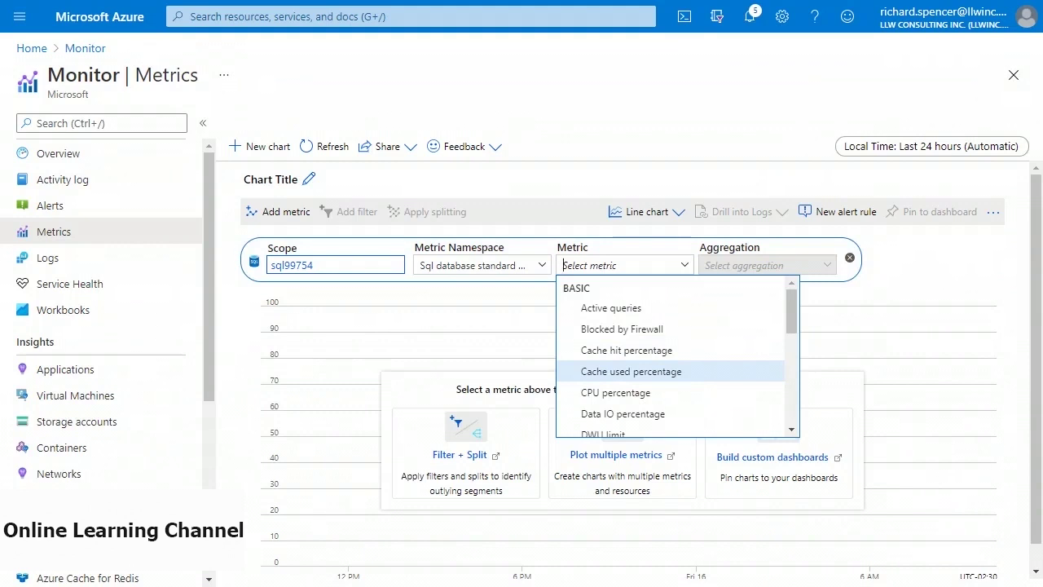
left_click(636, 341)
Switch the chart's metric to Cache used percentage.
scroll(371, 568, "down", 1)
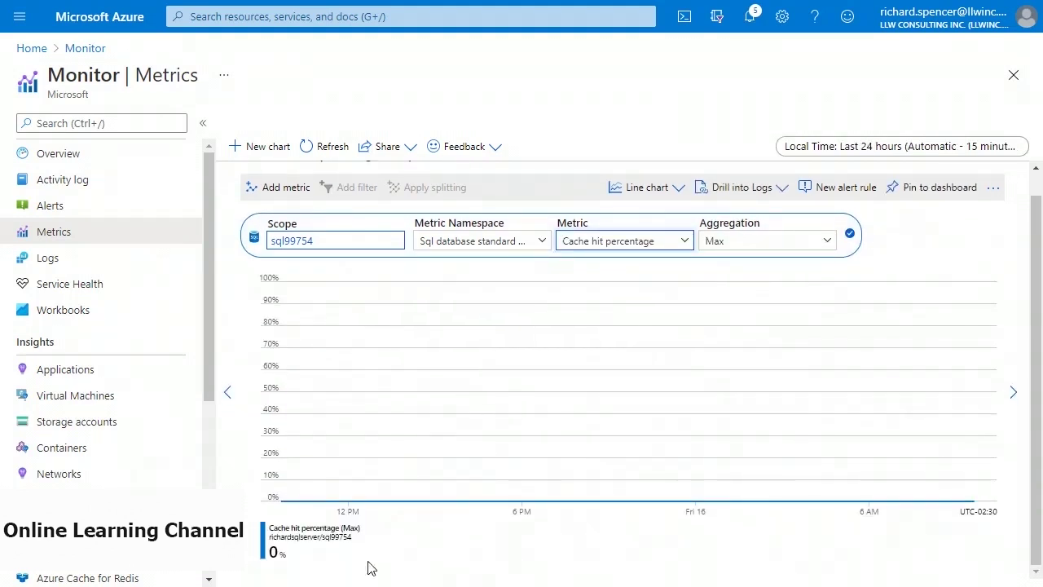
left_click(669, 241)
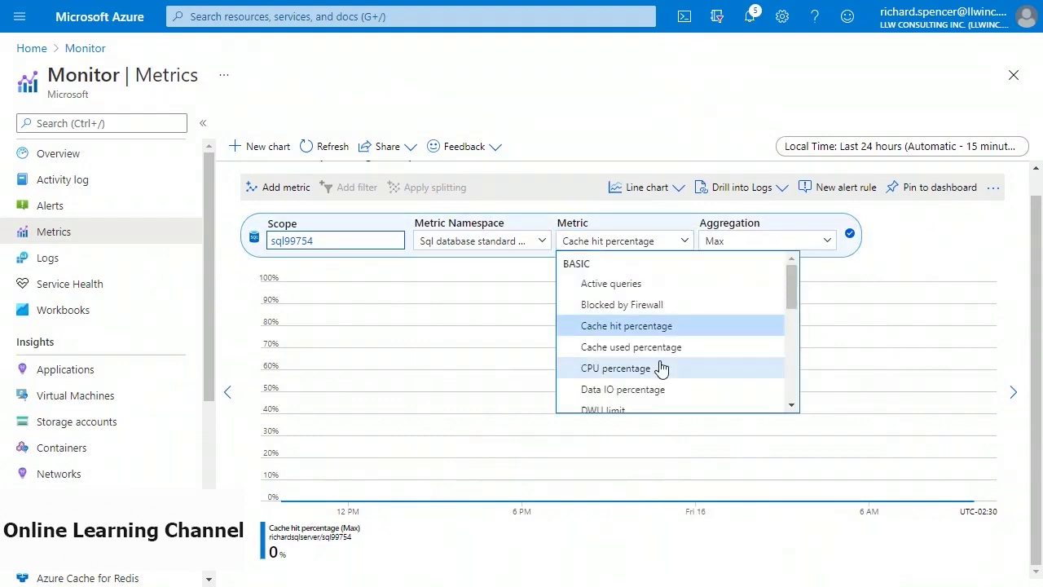
left_click(631, 347)
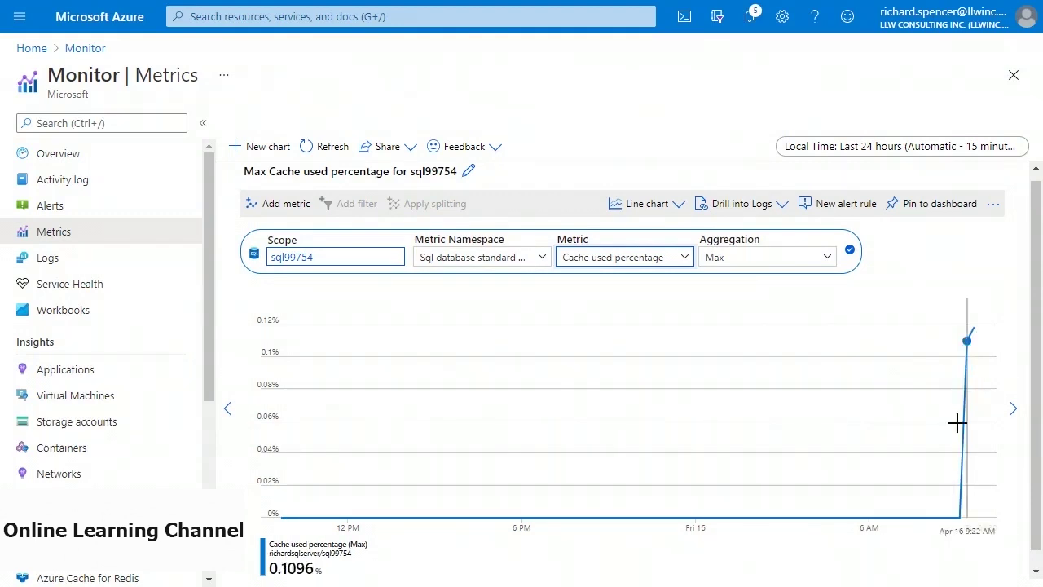
Preview the data as bar and scatter charts, then show it as a grid in full screen.
left_click(673, 207)
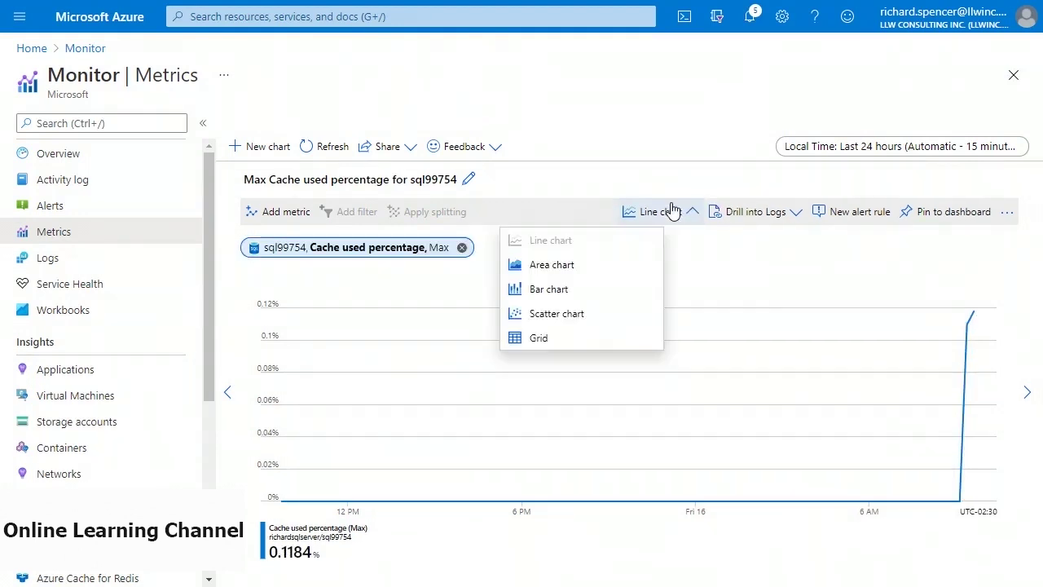
left_click(537, 289)
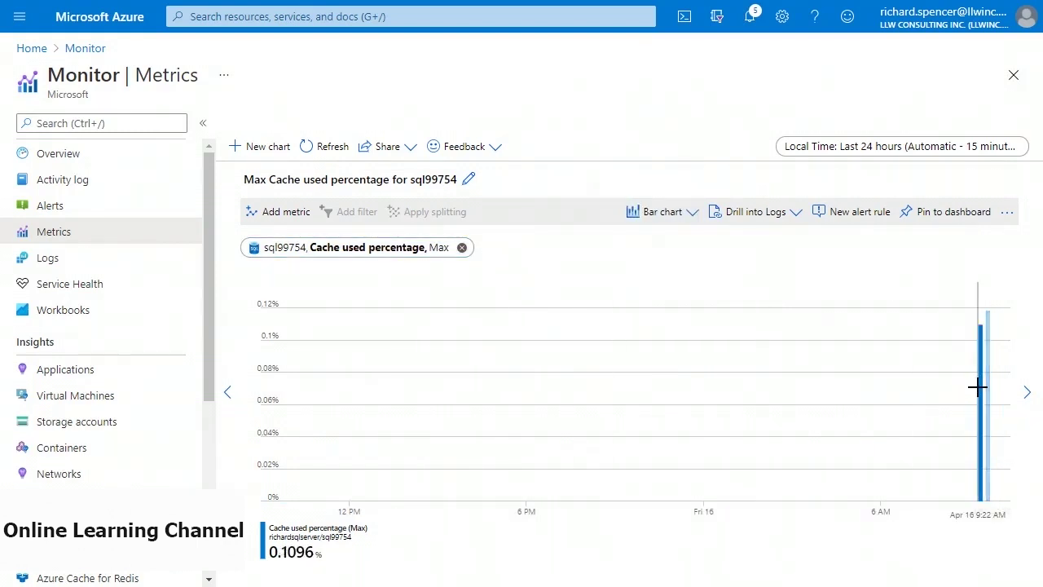
left_click(691, 211)
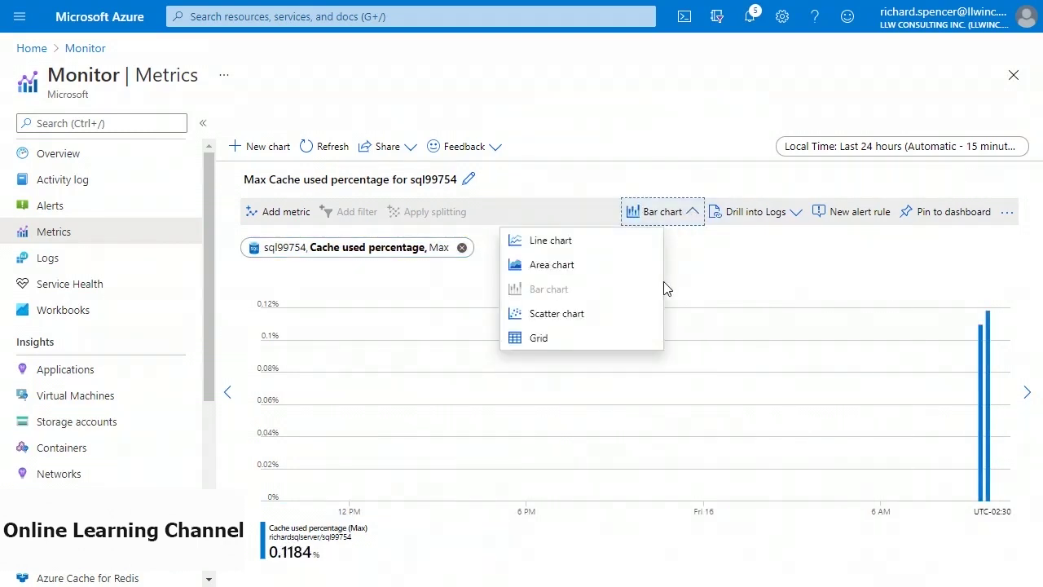
left_click(561, 314)
left_click(683, 210)
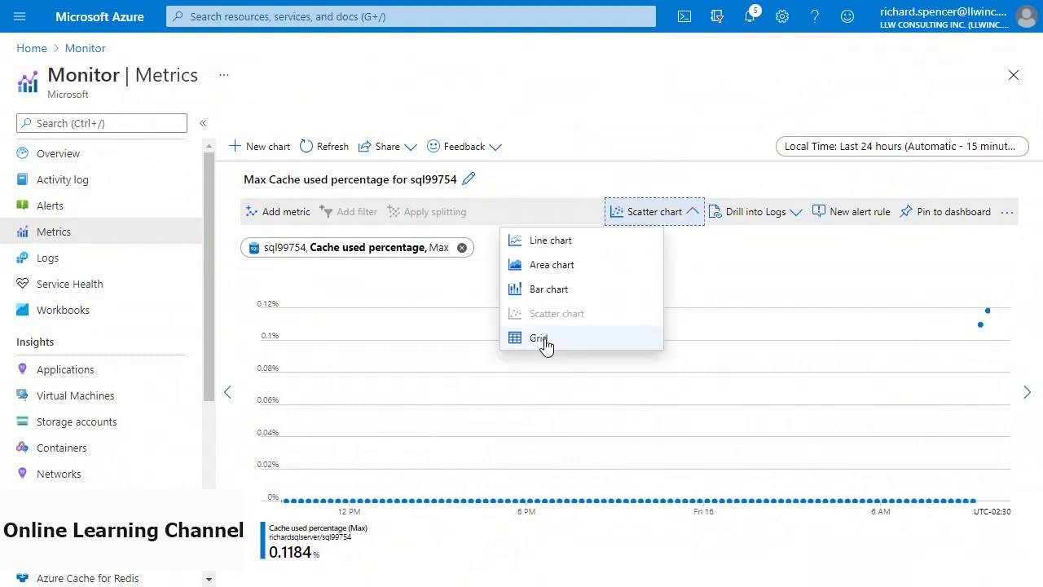
left_click(543, 341)
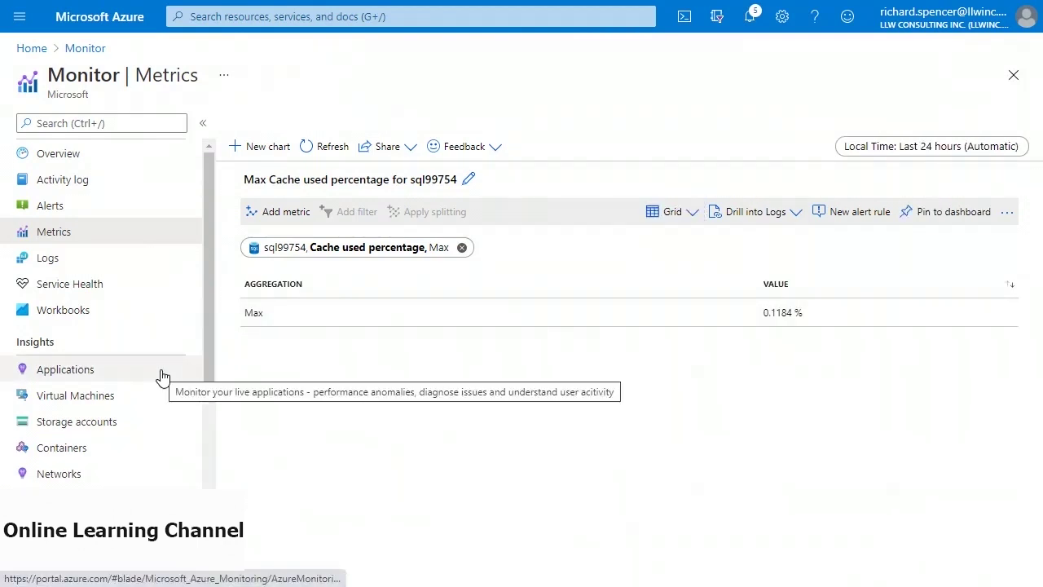
key("F11")
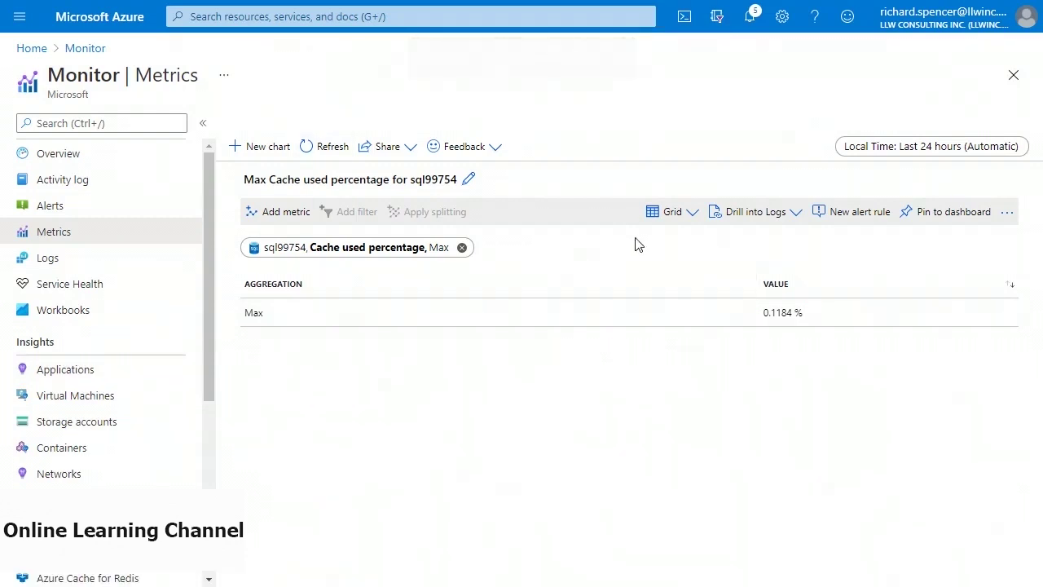
left_click(673, 211)
Return to a line chart, remove the Cache used percentage metric, and add a new metric.
left_click(531, 241)
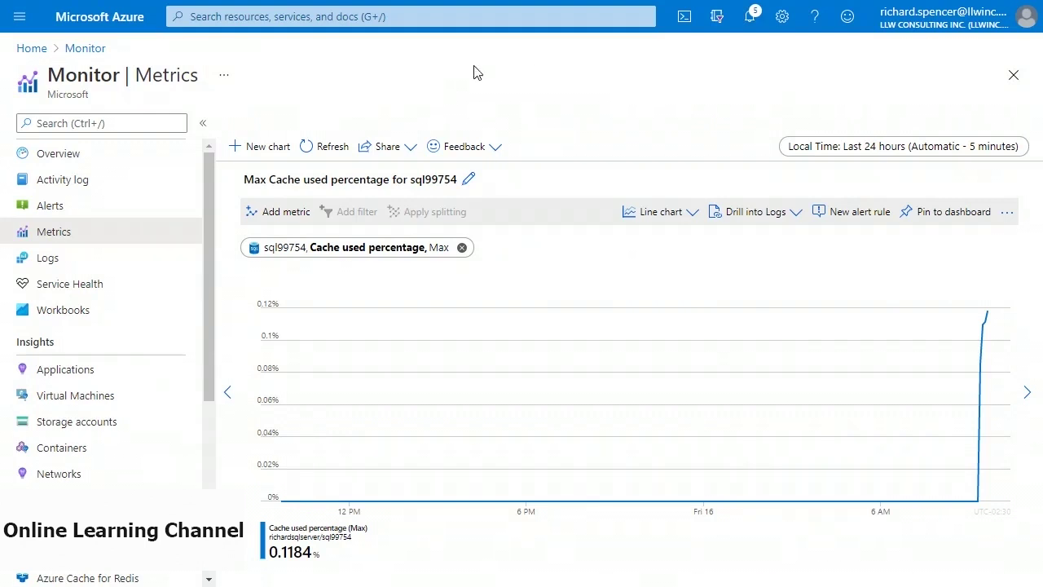
left_click(461, 248)
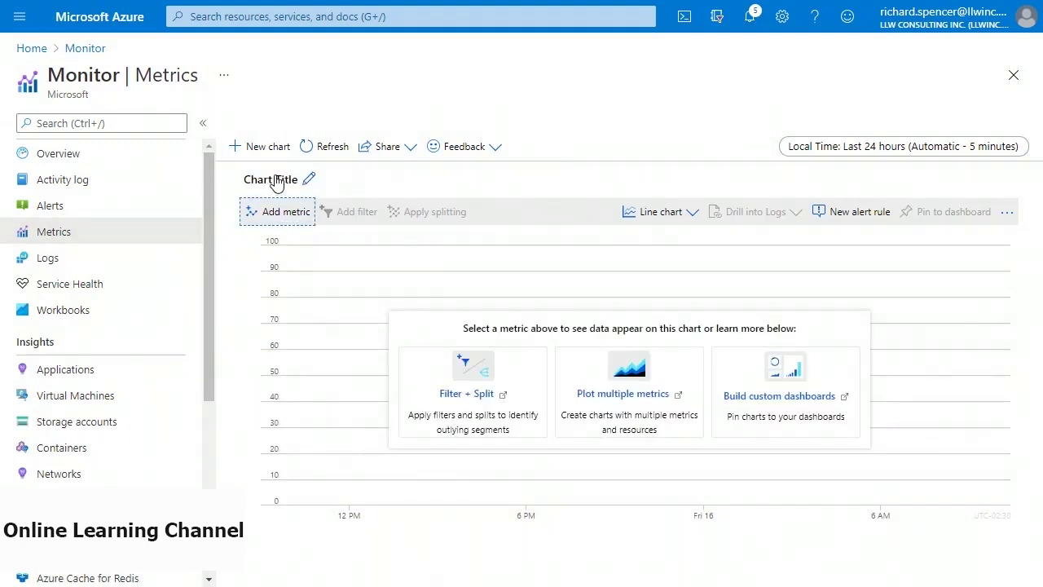
left_click(276, 213)
Pick Cache hit percentage, revert to Cache used percentage, and list the Drill into Logs options.
left_click(630, 351)
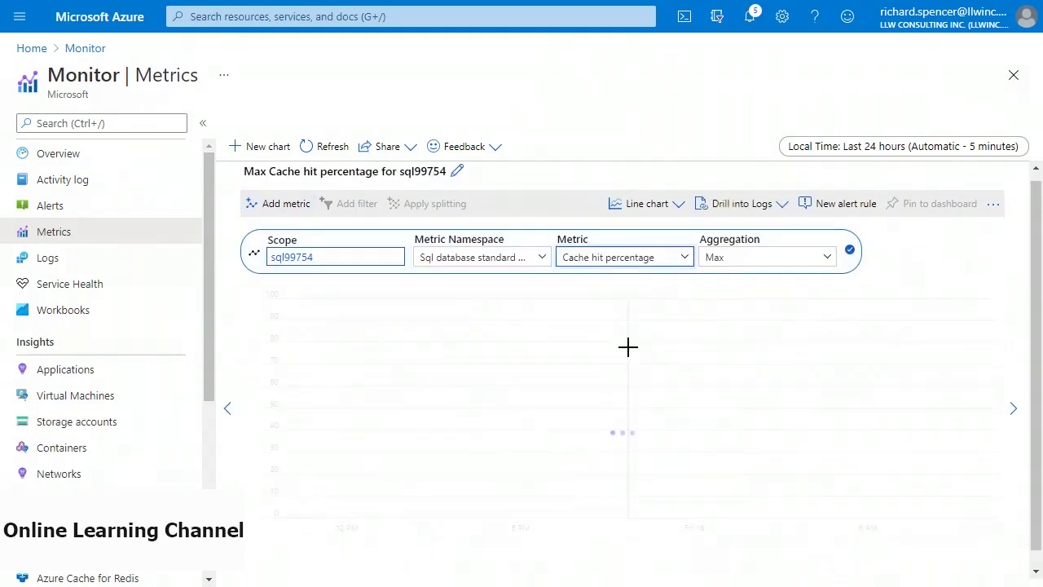
left_click(594, 258)
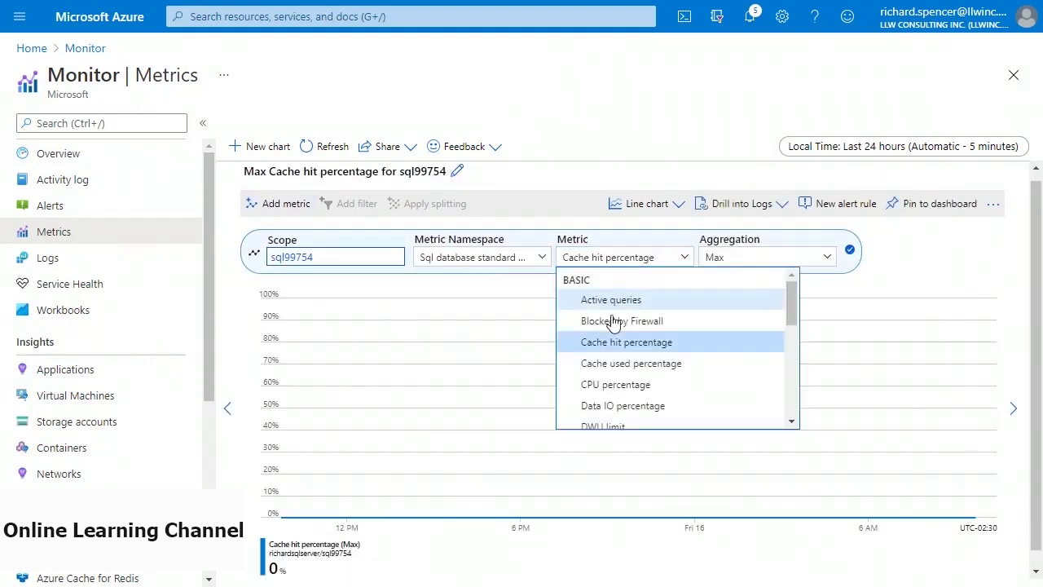
left_click(616, 361)
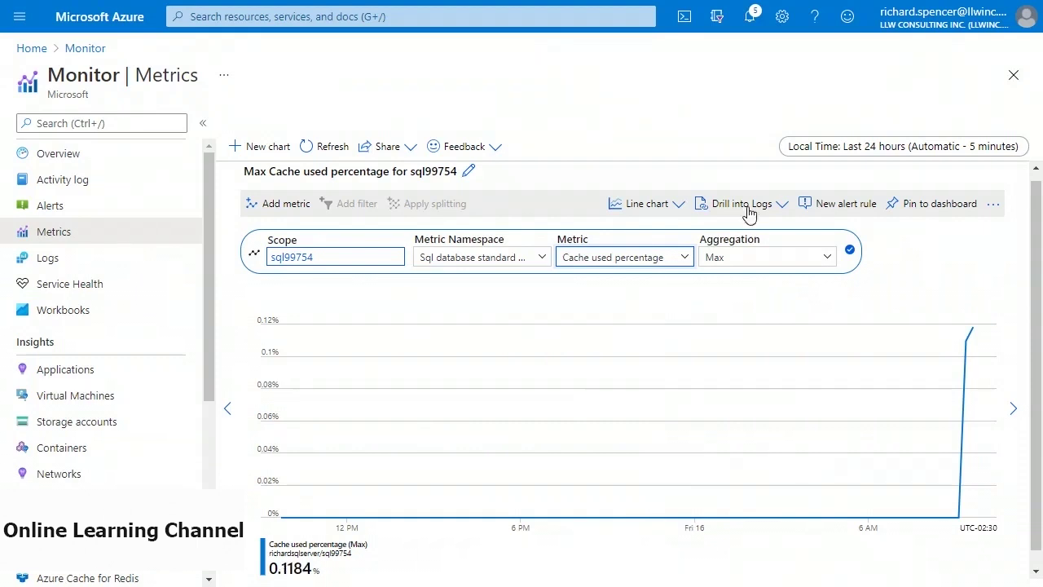
left_click(775, 206)
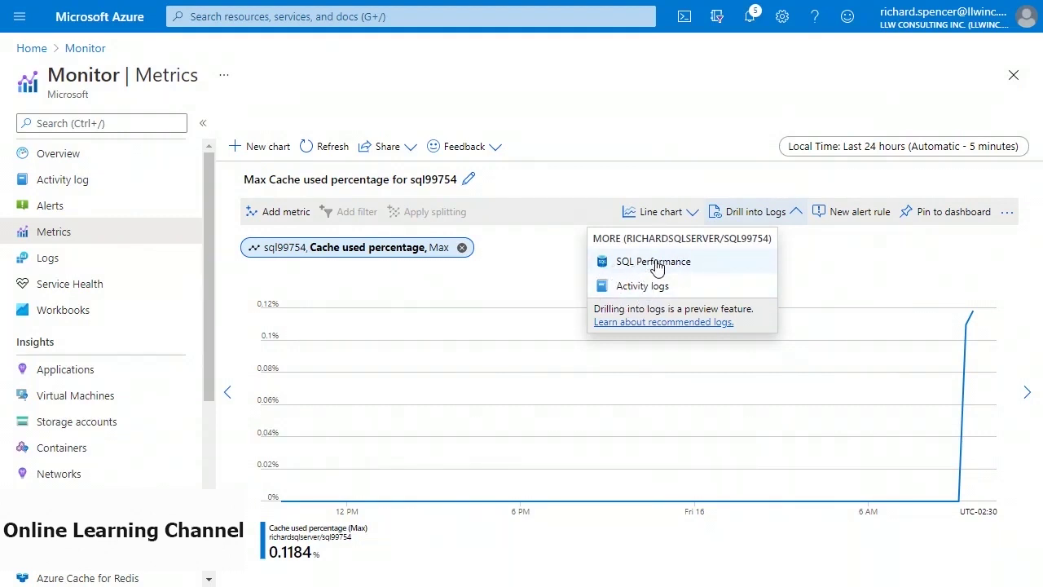
left_click(657, 285)
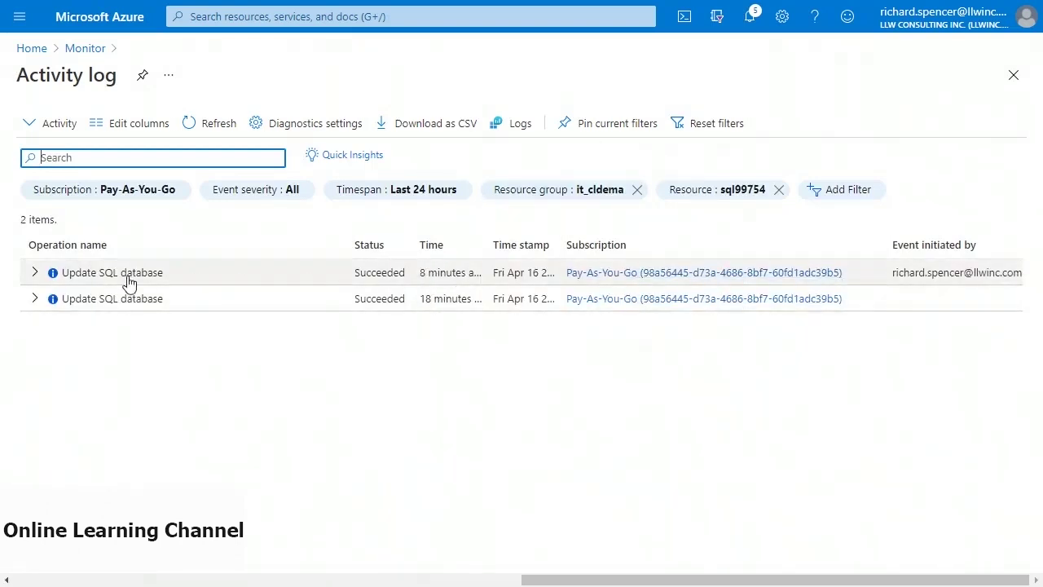
left_click(37, 279)
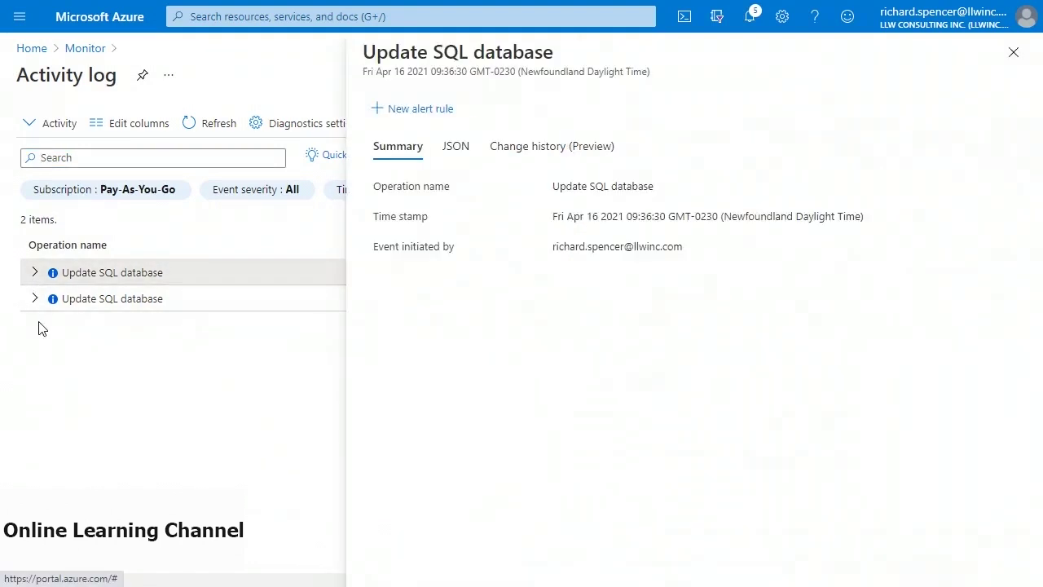
left_click(85, 49)
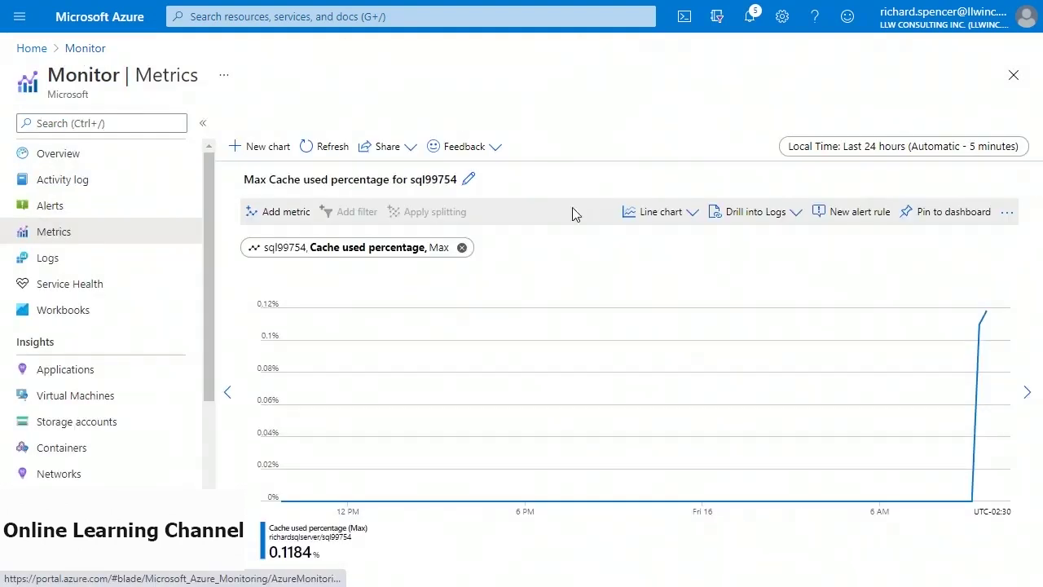
Start a new alert rule from the metric with a greater-than-5 threshold condition.
left_click(855, 216)
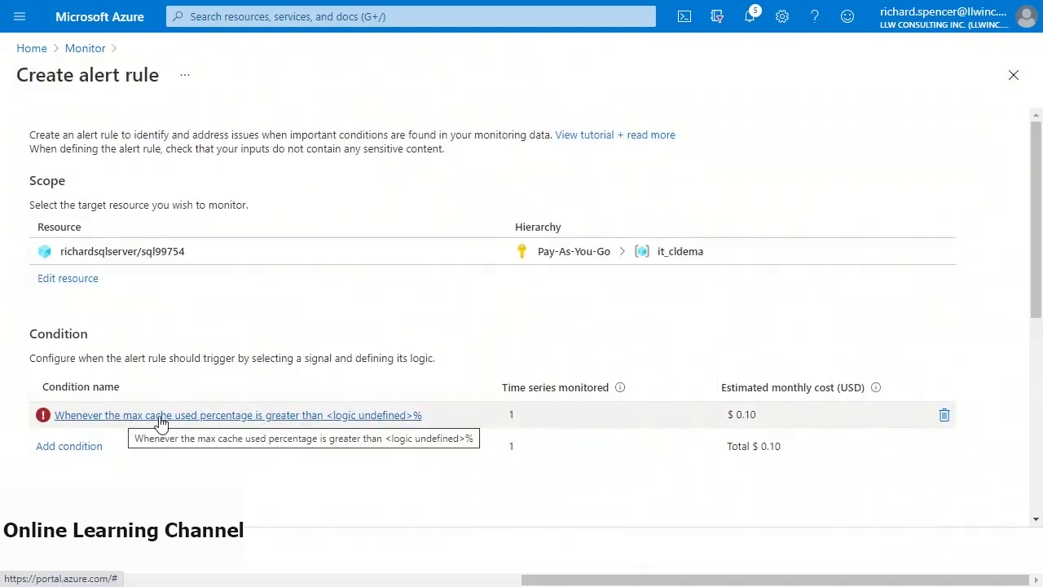
left_click(316, 417)
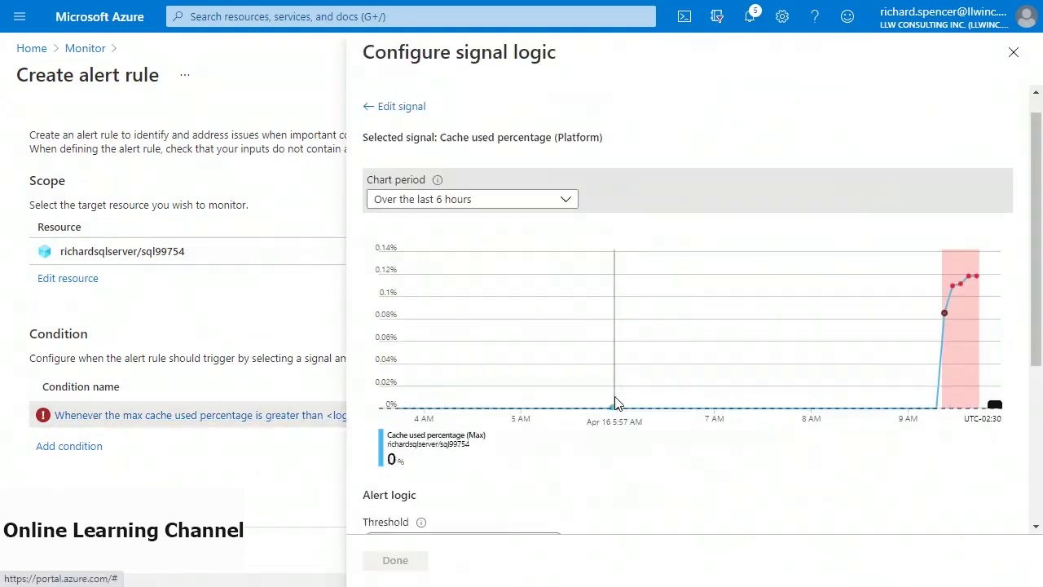
scroll(624, 391, "down", 3)
left_click(859, 368)
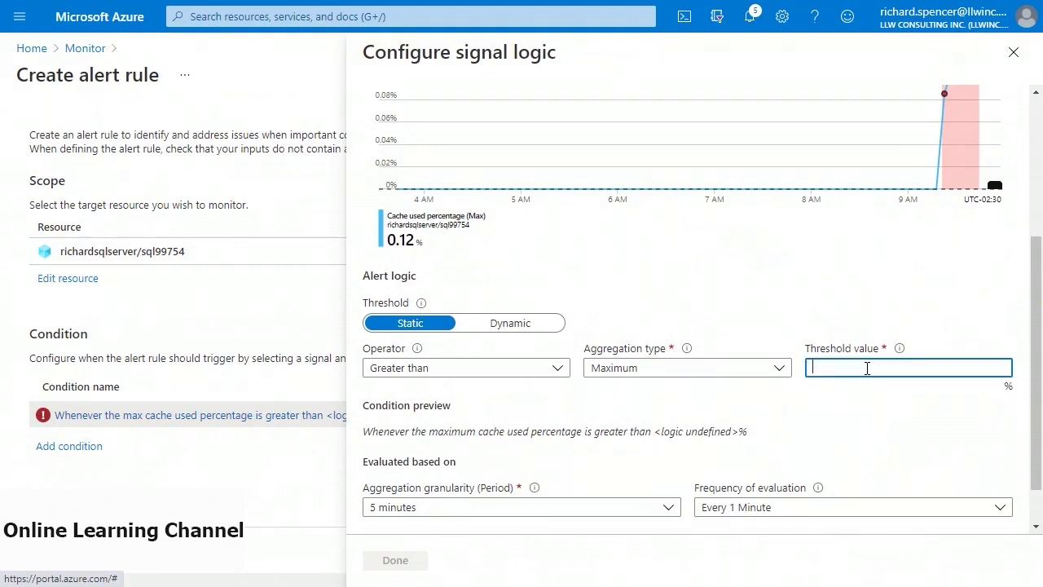
type("5")
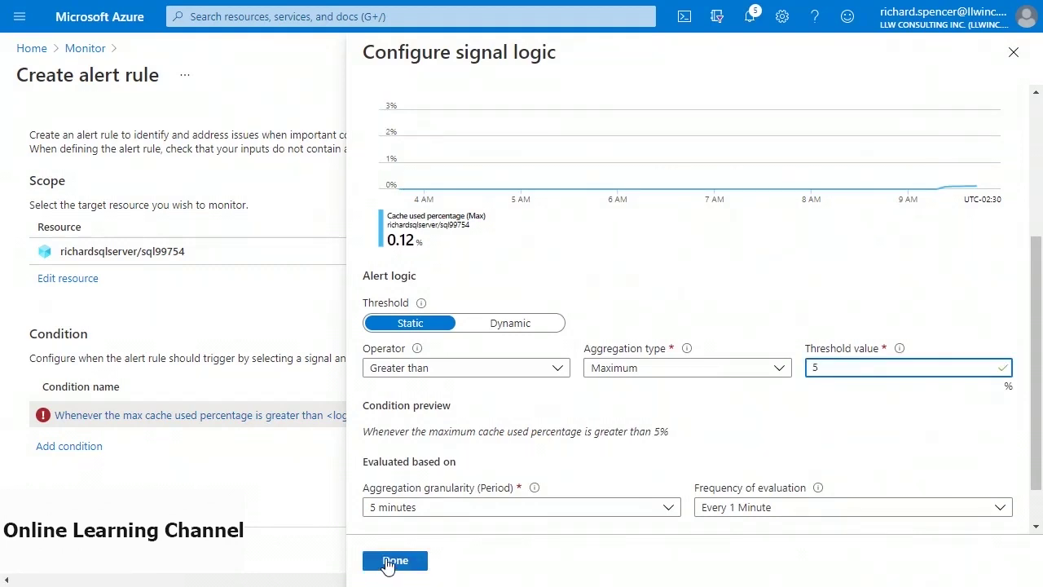
left_click(389, 561)
Browse the action groups list, then close it without selecting one.
scroll(204, 407, "down", 2)
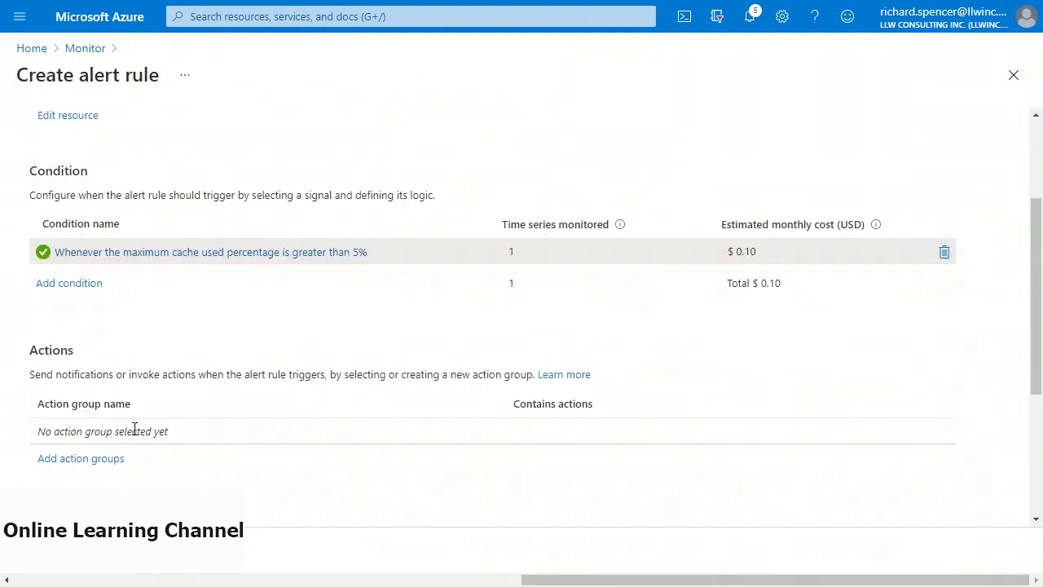
left_click(108, 460)
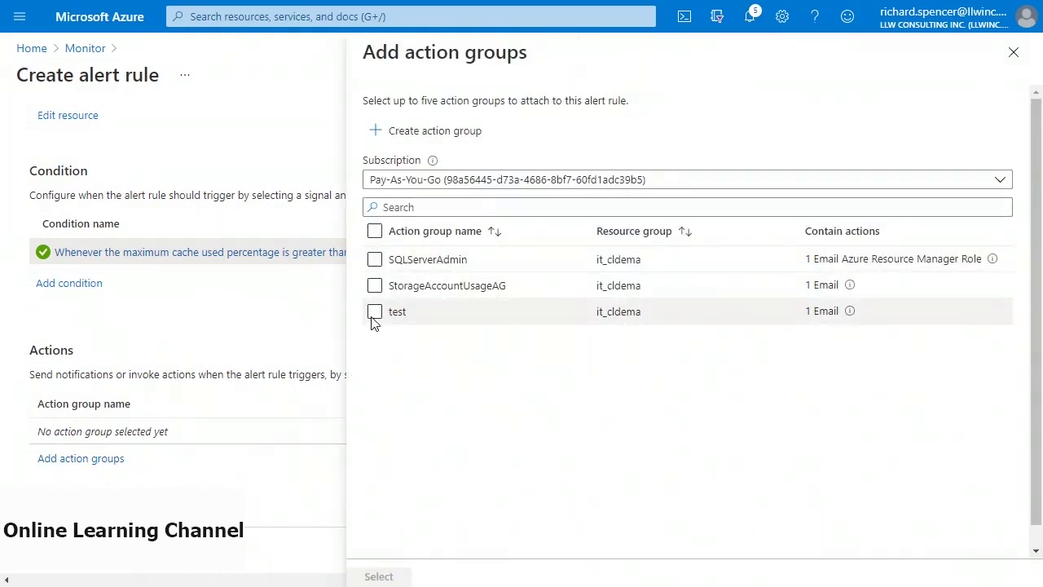
left_click(1013, 53)
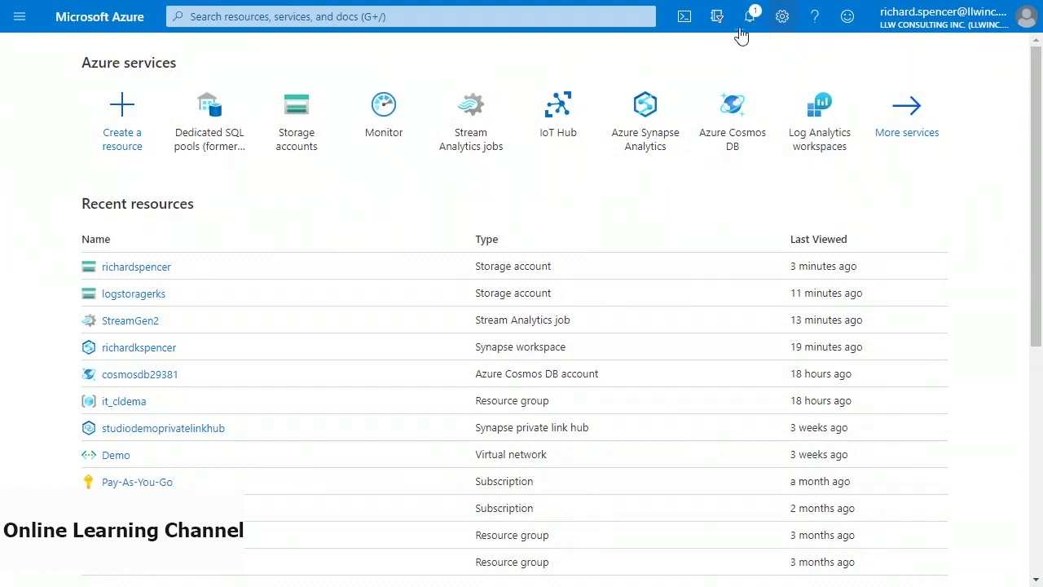
Search 'cosmo', open Azure Cosmos DB, and open the cosmosdb29381 account.
left_click(591, 18)
type("cosmo")
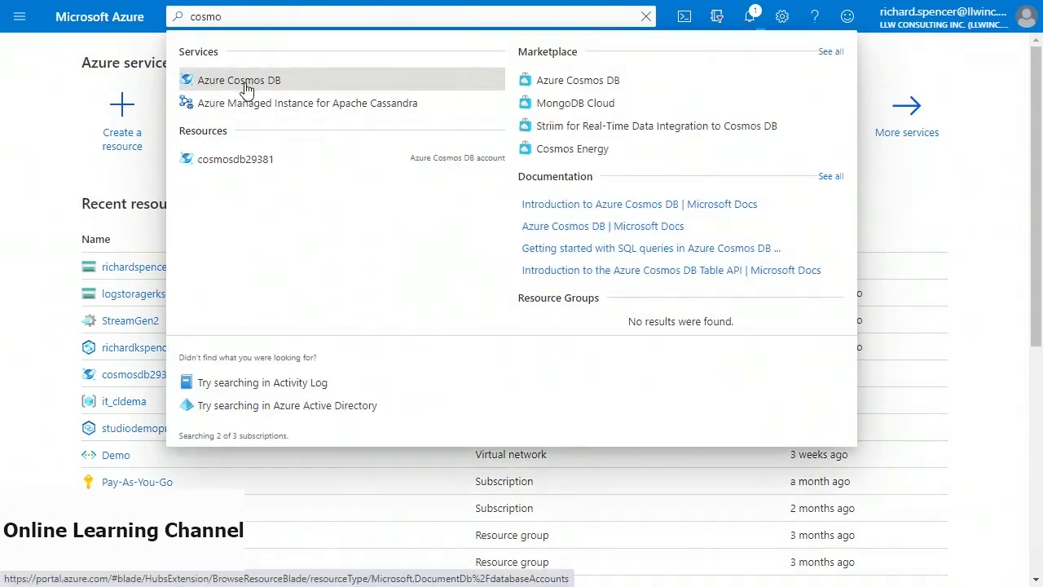
left_click(238, 85)
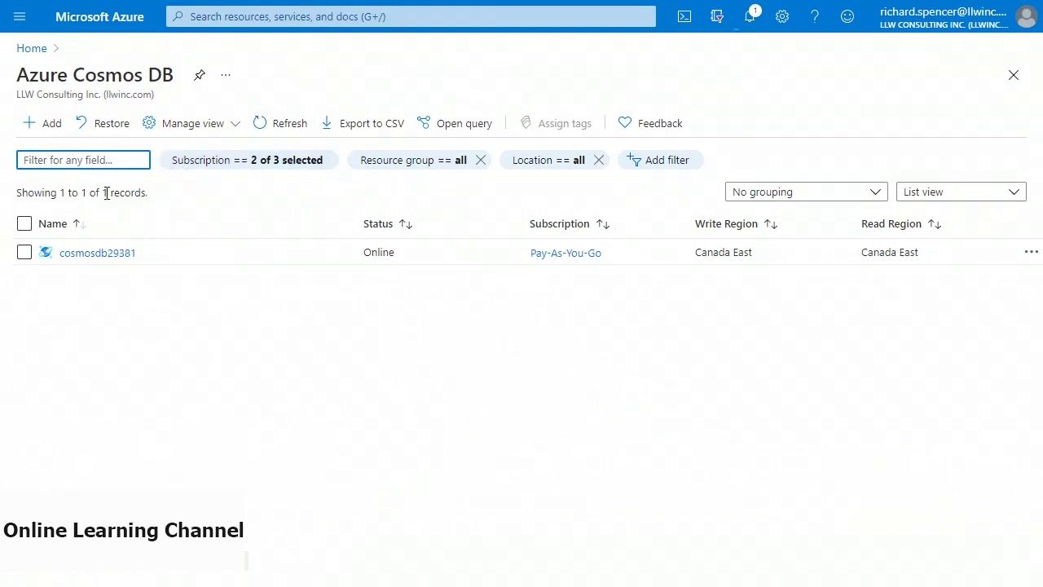
left_click(108, 259)
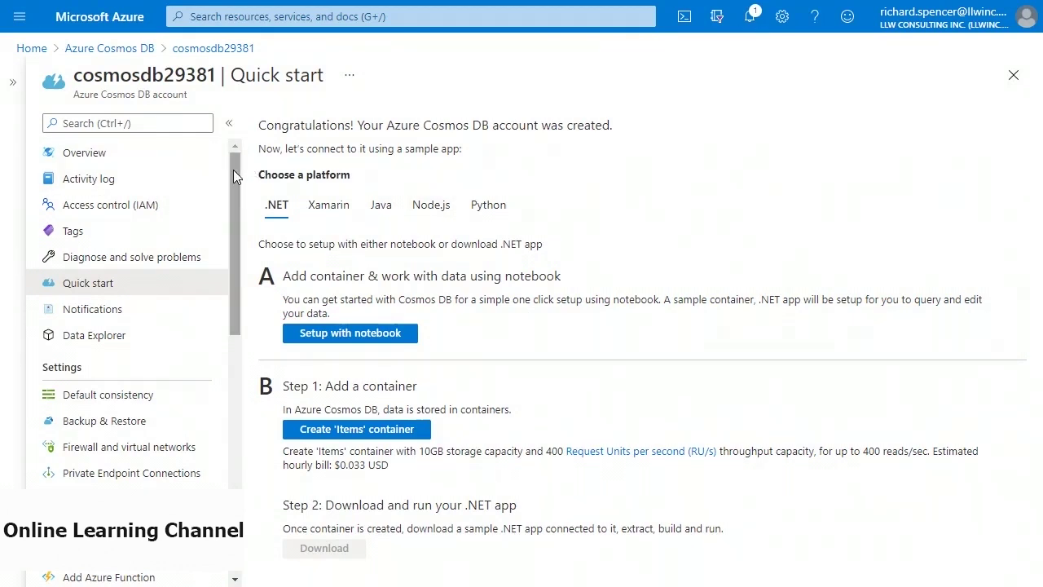
left_click_drag(233, 170, 236, 424)
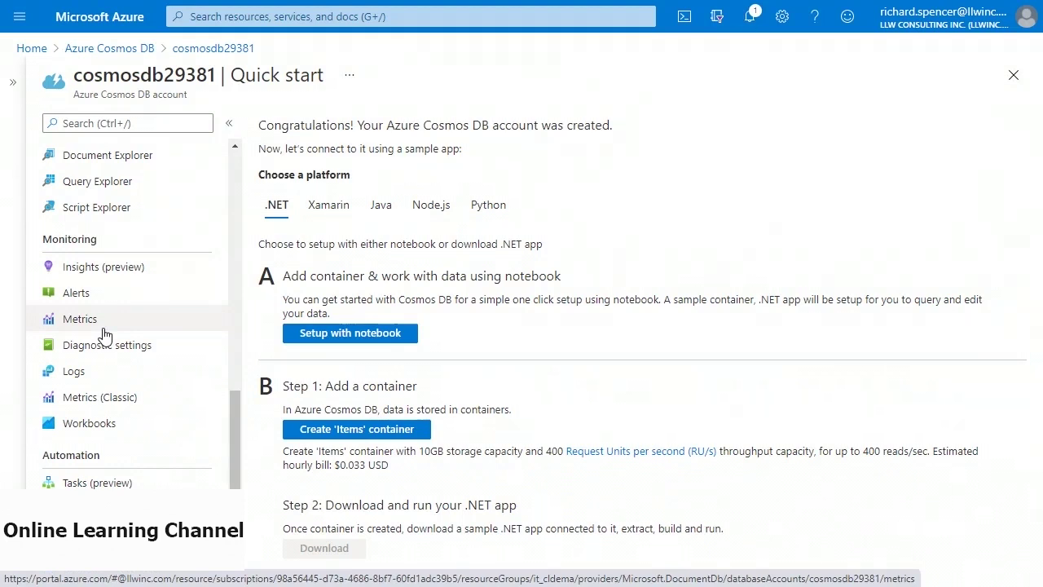
Review the cosmosdb29381 account's Insights (preview) overview.
left_click(112, 274)
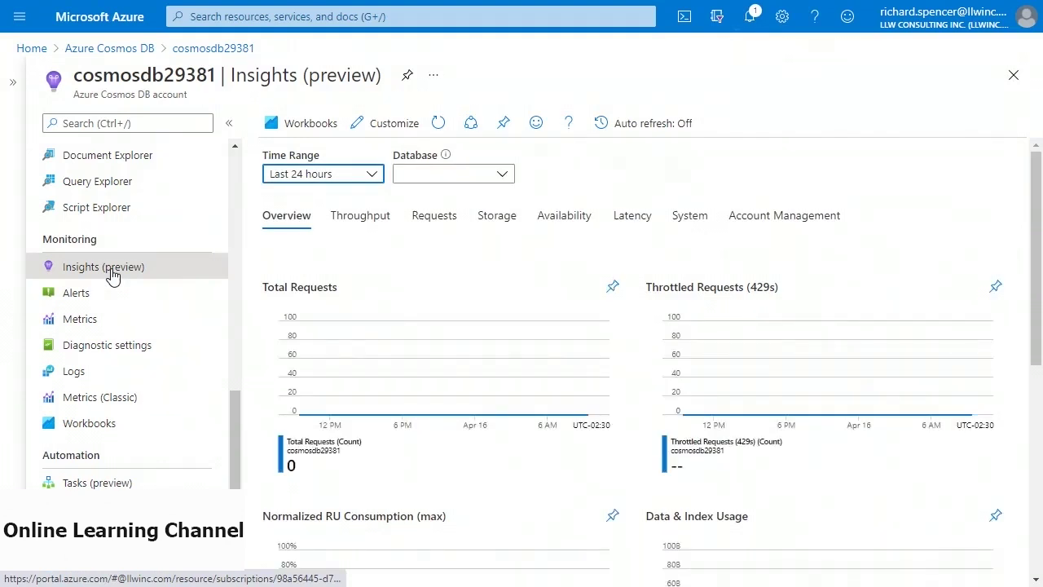
scroll(407, 345, "down", 3)
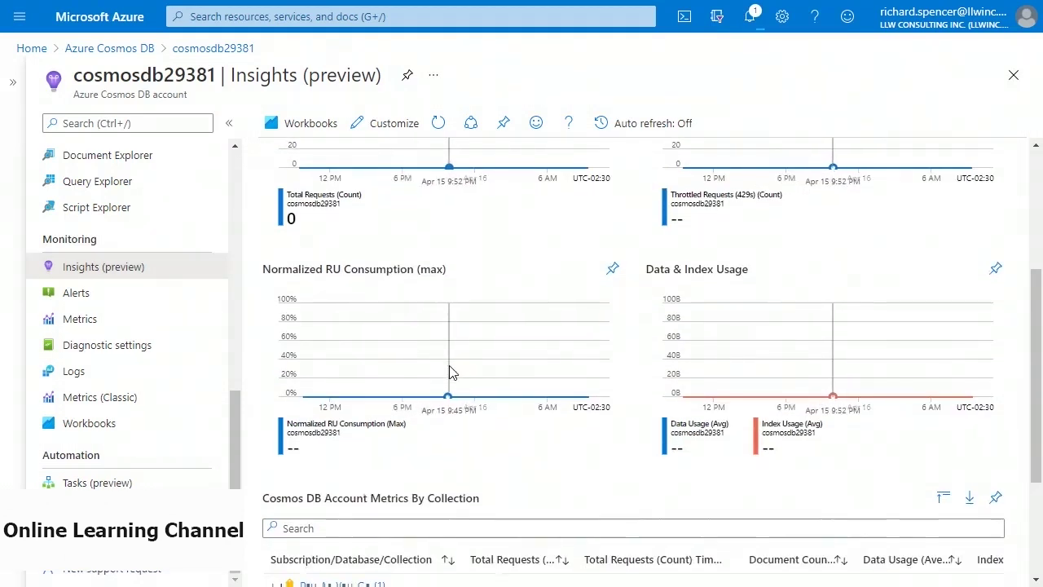
scroll(538, 373, "down", 1)
scroll(521, 375, "up", 4)
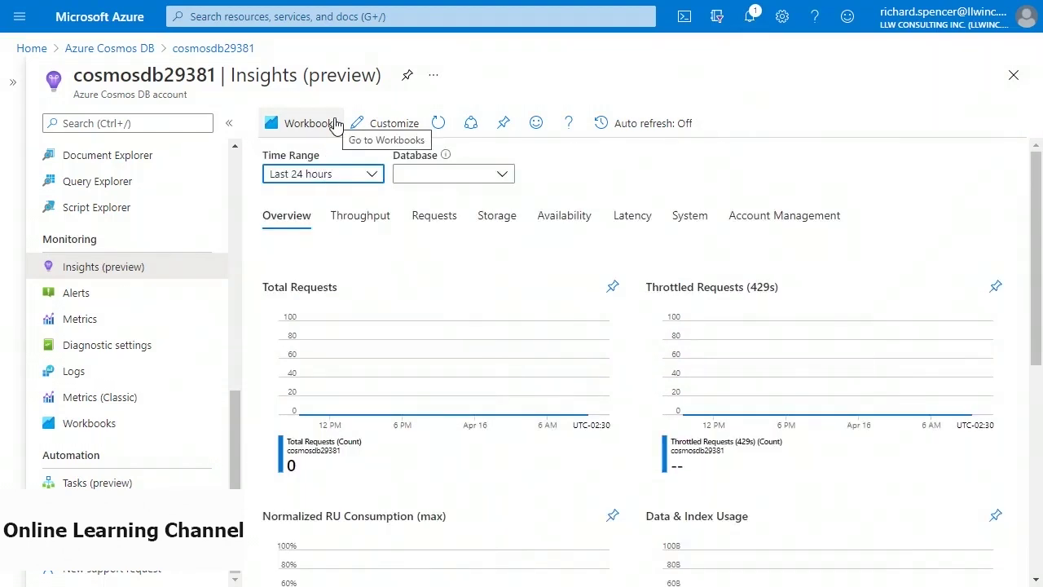
View the Azure Cosmos DB Resource Insights workbook, then go to the account's Alerts page.
left_click(335, 124)
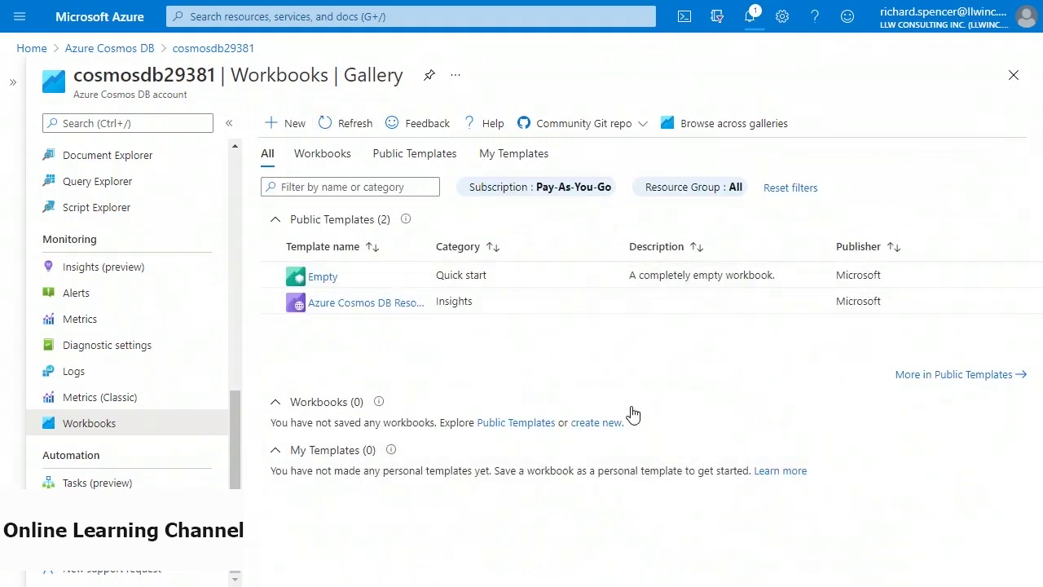
left_click(341, 305)
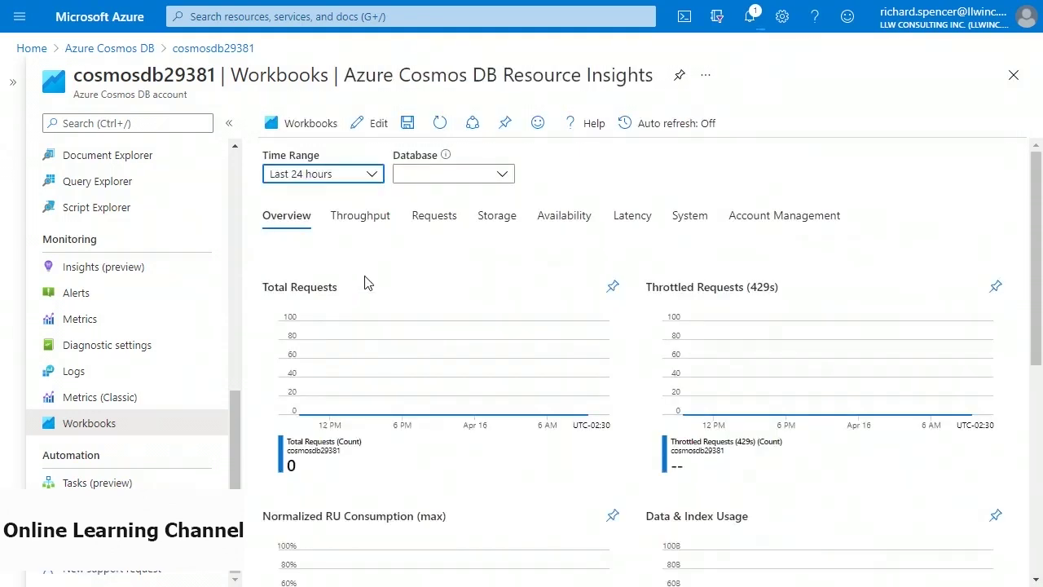
left_click(323, 125)
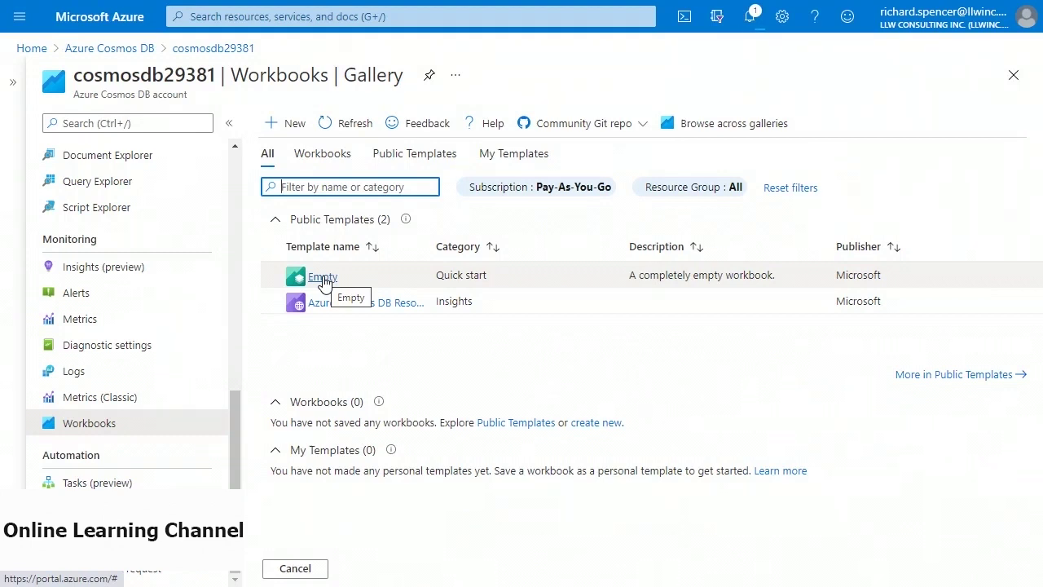
left_click(70, 295)
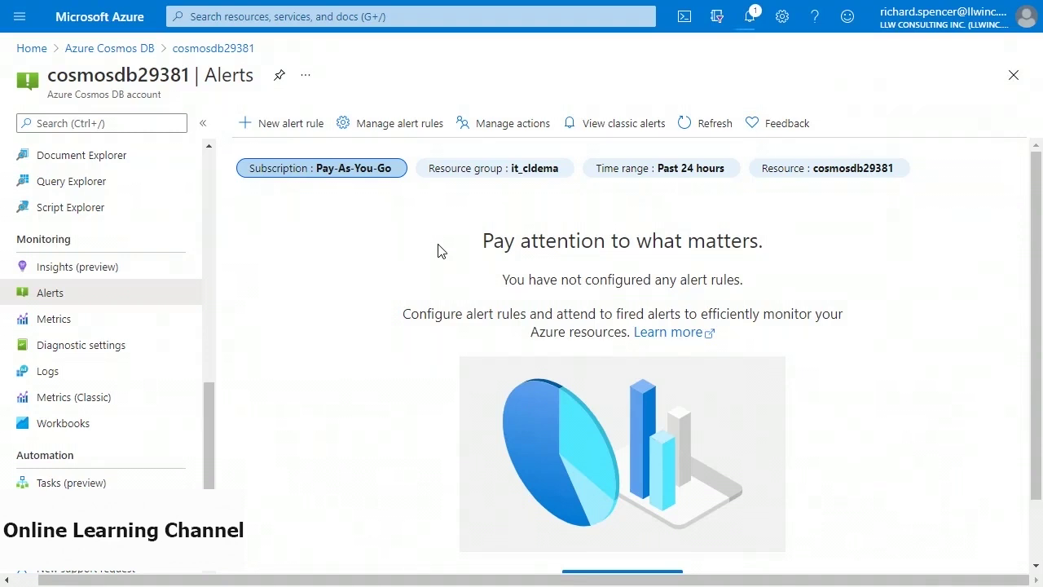
Start a new alert rule and choose the Data Usage metric signal as its condition.
left_click(308, 126)
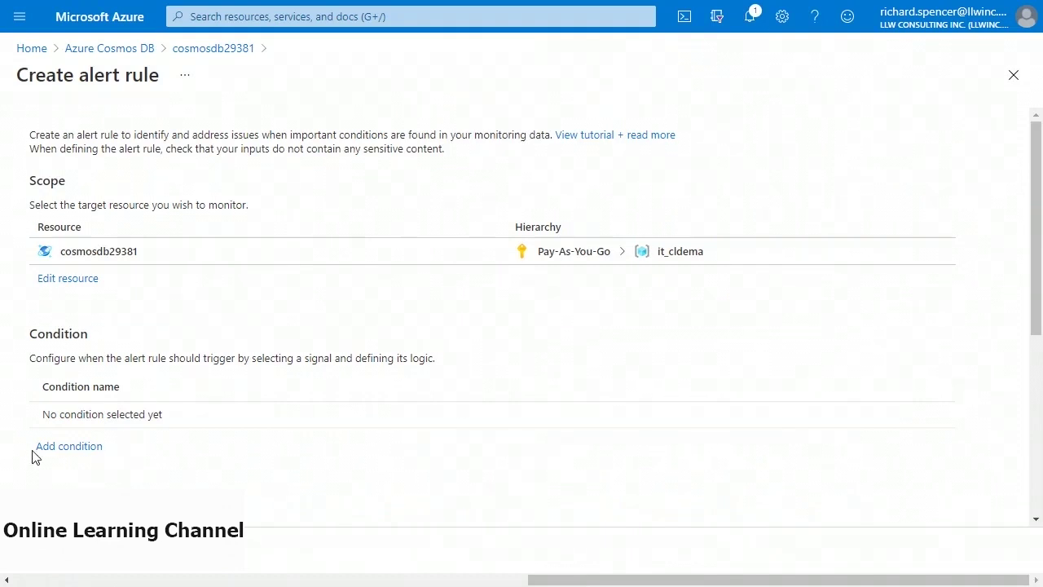
left_click(68, 448)
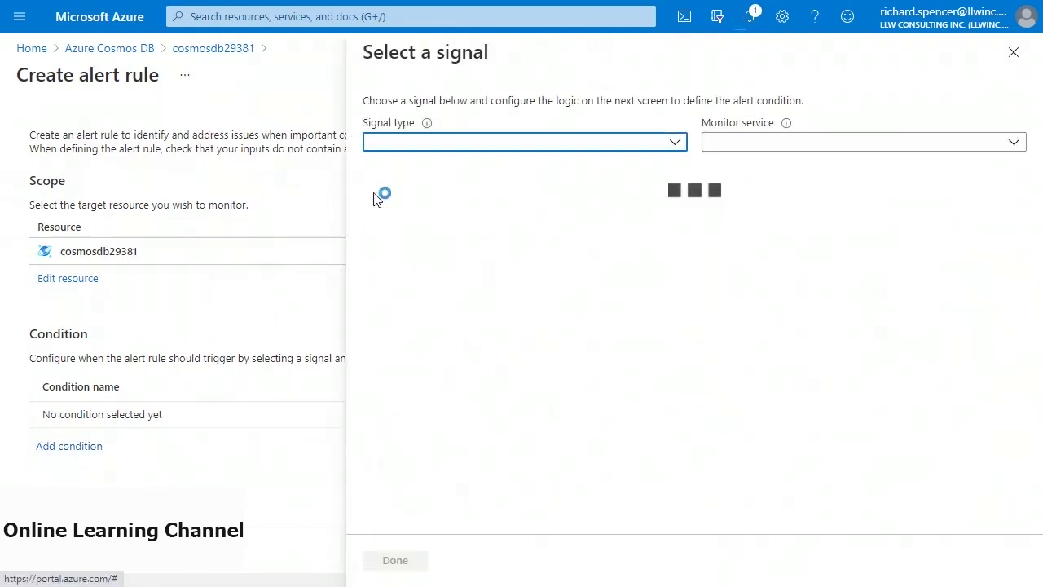
left_click(406, 148)
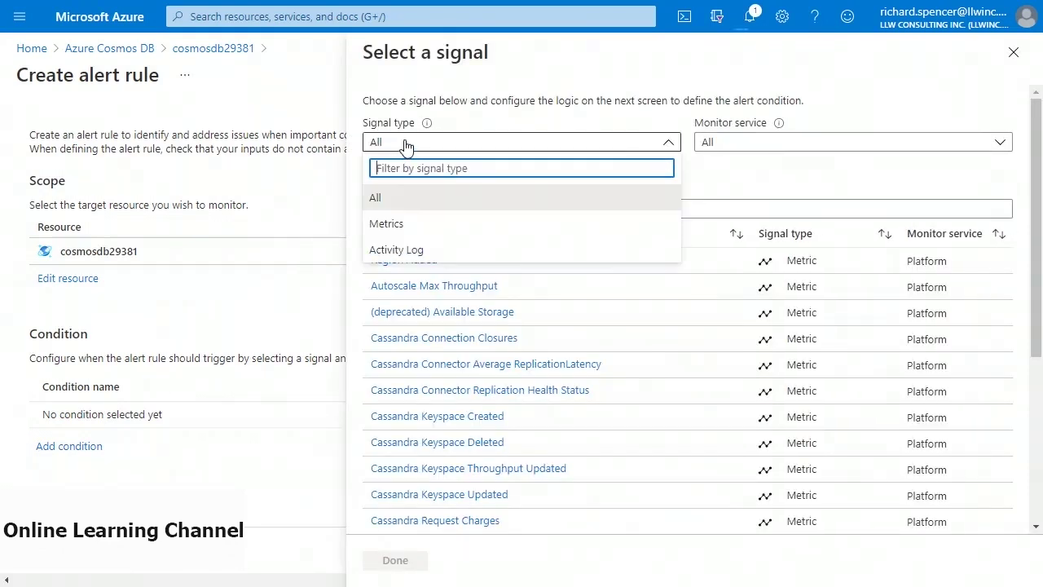
left_click(392, 231)
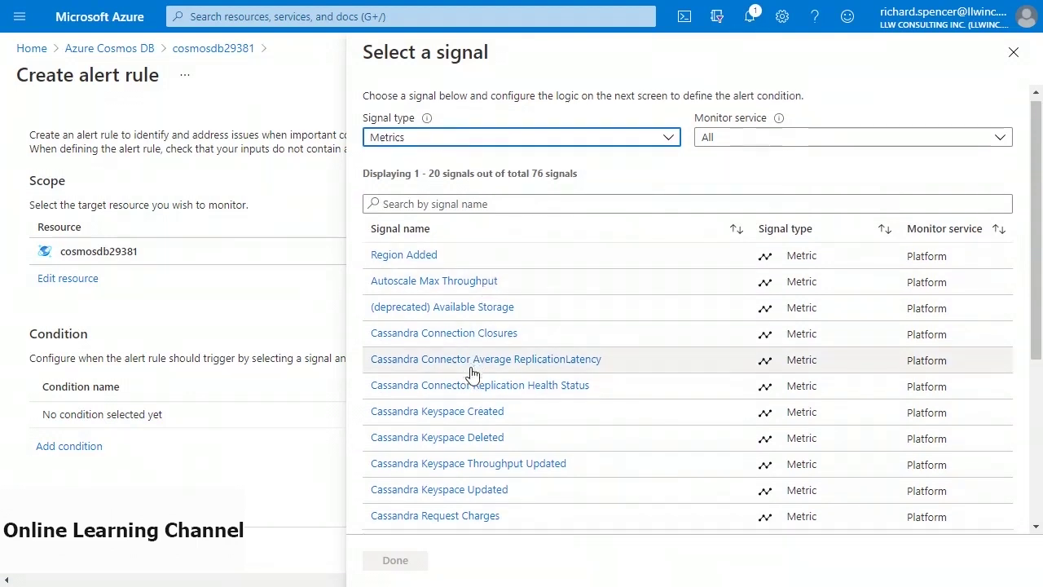
scroll(476, 342, "down", 4)
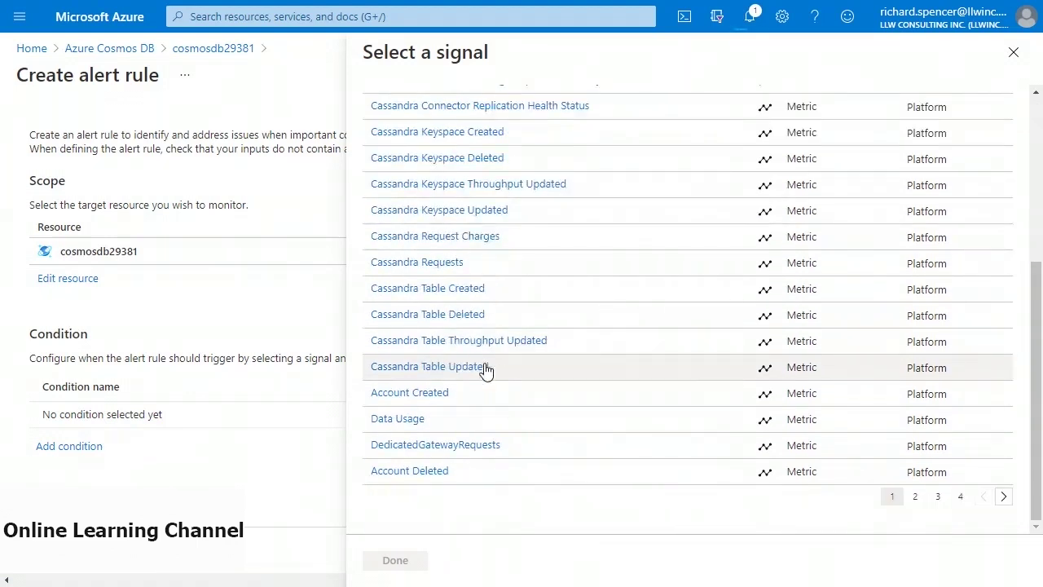
left_click(407, 424)
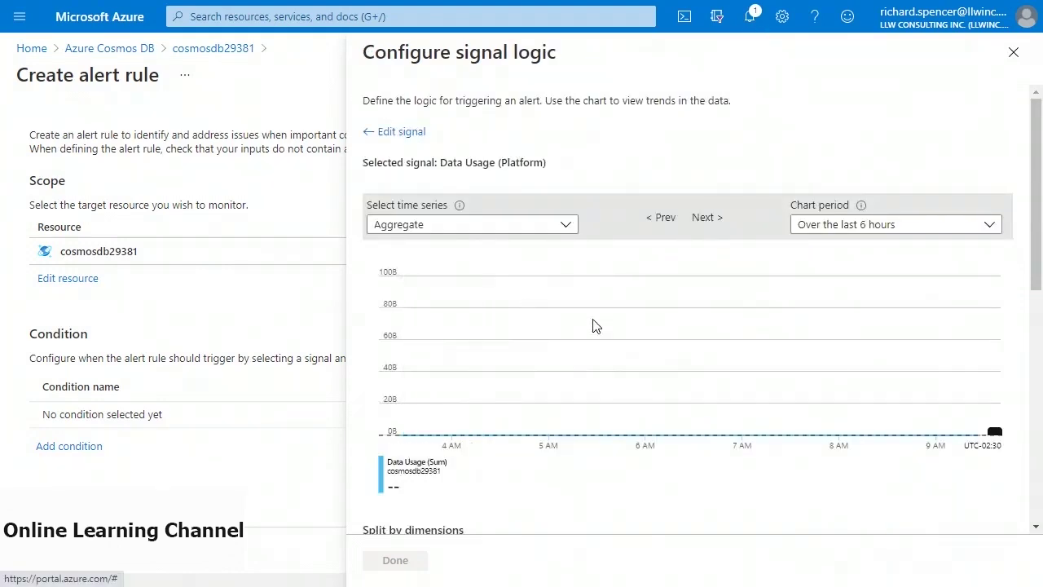
Set the Data Usage threshold to greater than 100 GiB and confirm the condition.
scroll(725, 375, "down", 1)
scroll(721, 405, "down", 5)
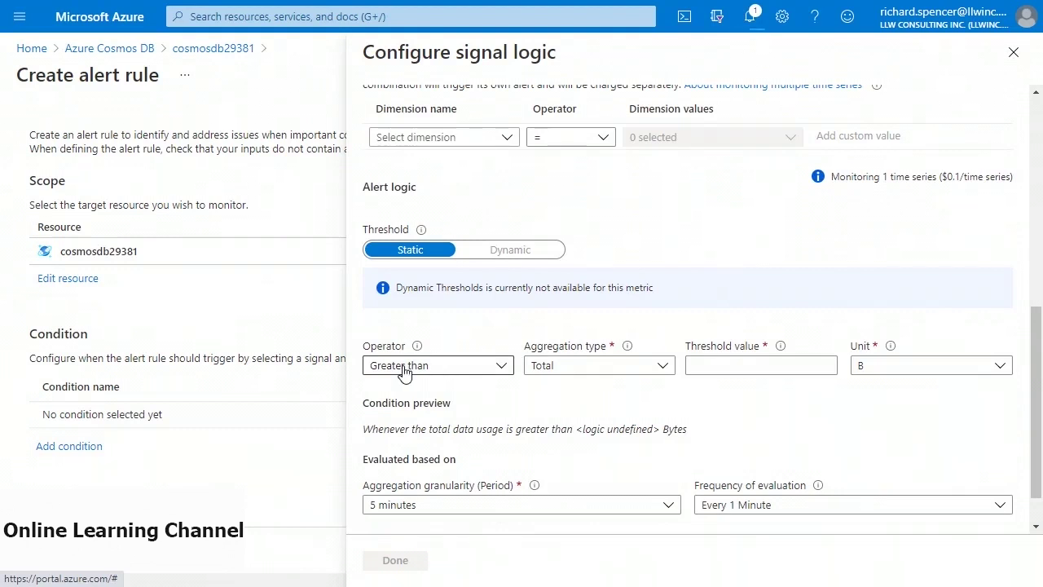
left_click(732, 368)
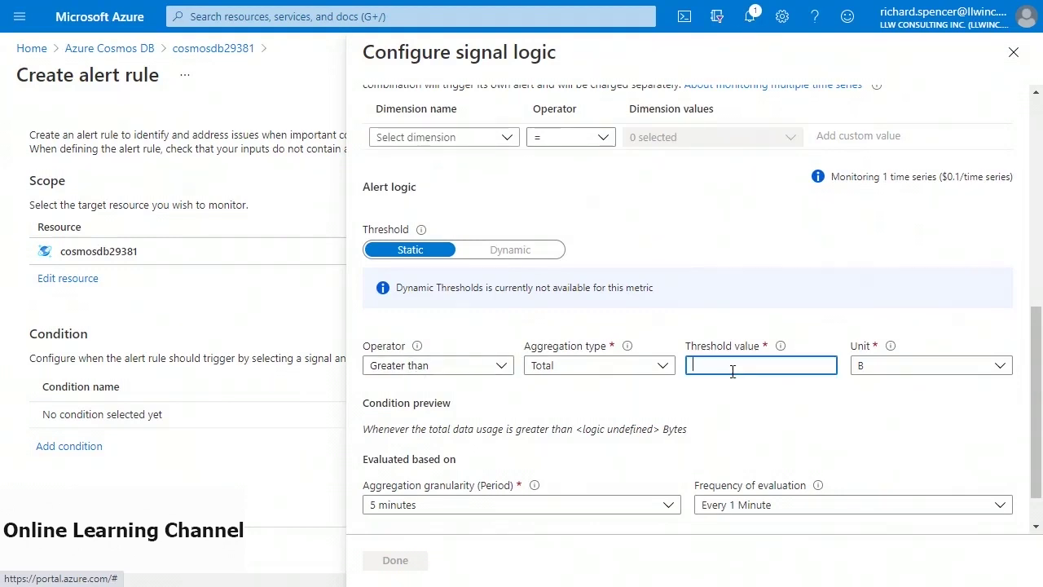
type("100")
left_click(975, 375)
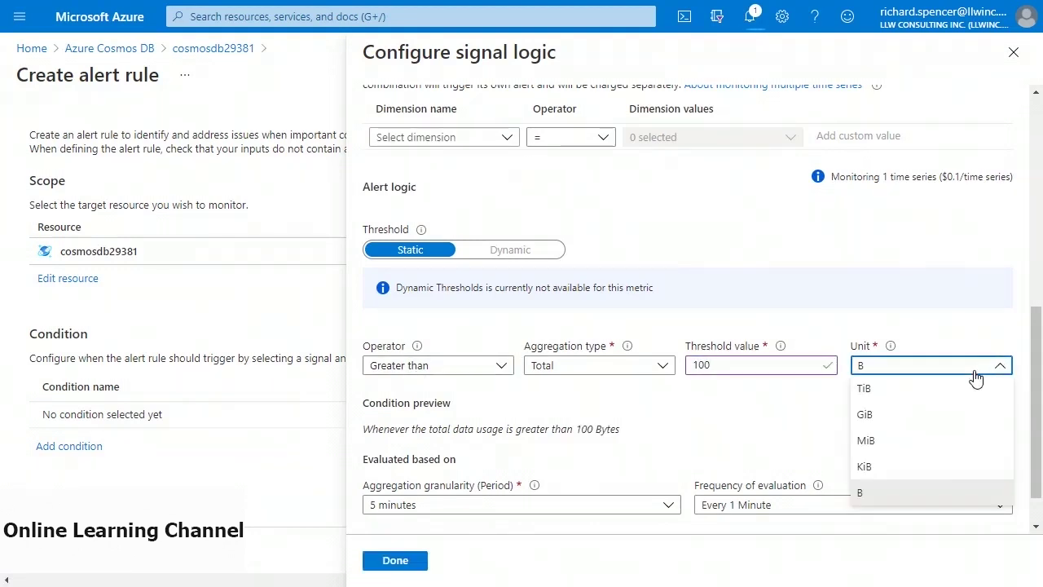
left_click(903, 416)
scroll(570, 489, "down", 1)
left_click(396, 561)
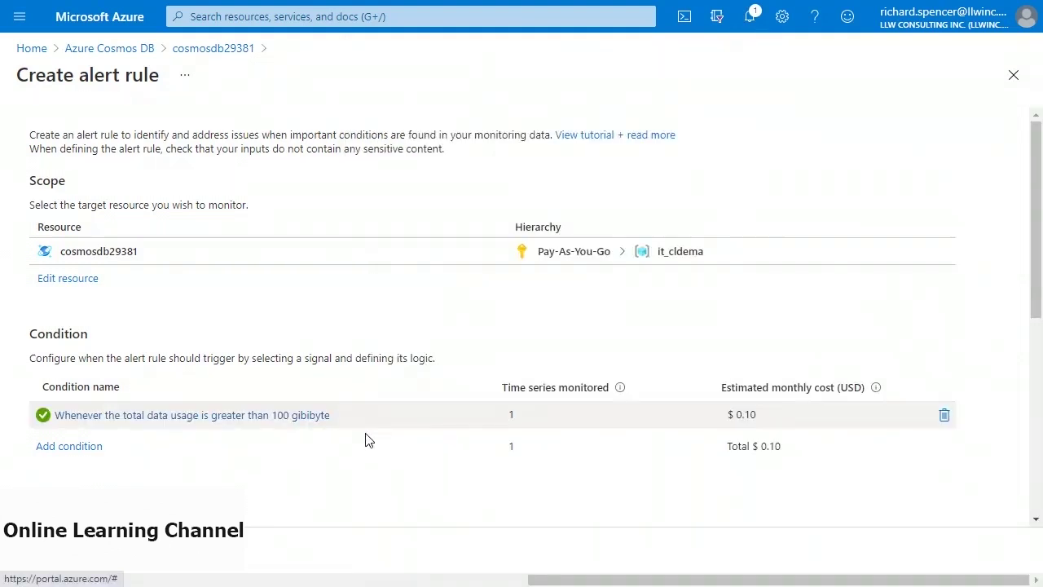
Review the draft rule, then navigate back to the cosmosdb29381 account.
scroll(366, 440, "down", 3)
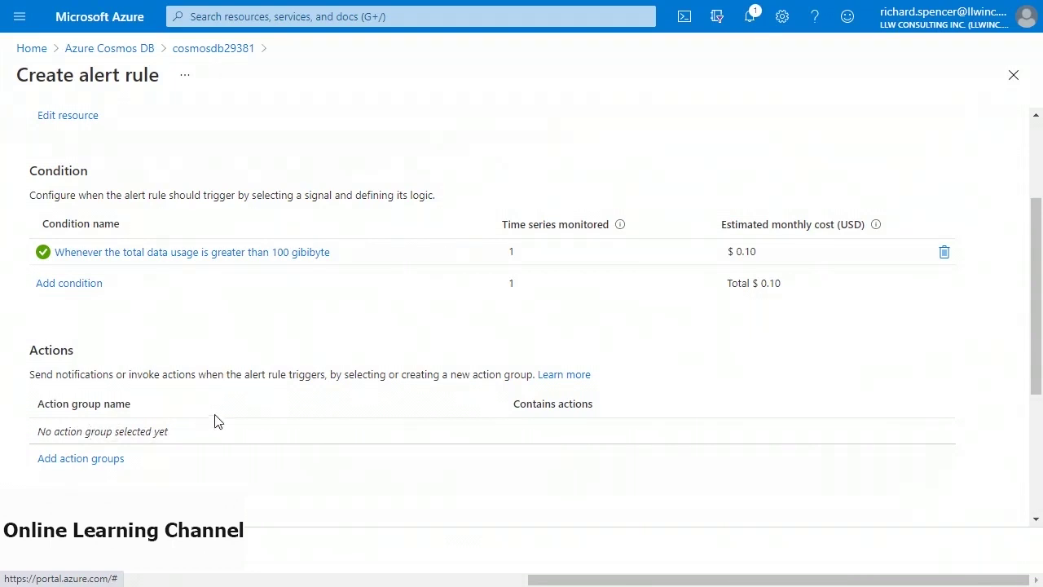
scroll(218, 421, "down", 5)
scroll(291, 489, "up", 10)
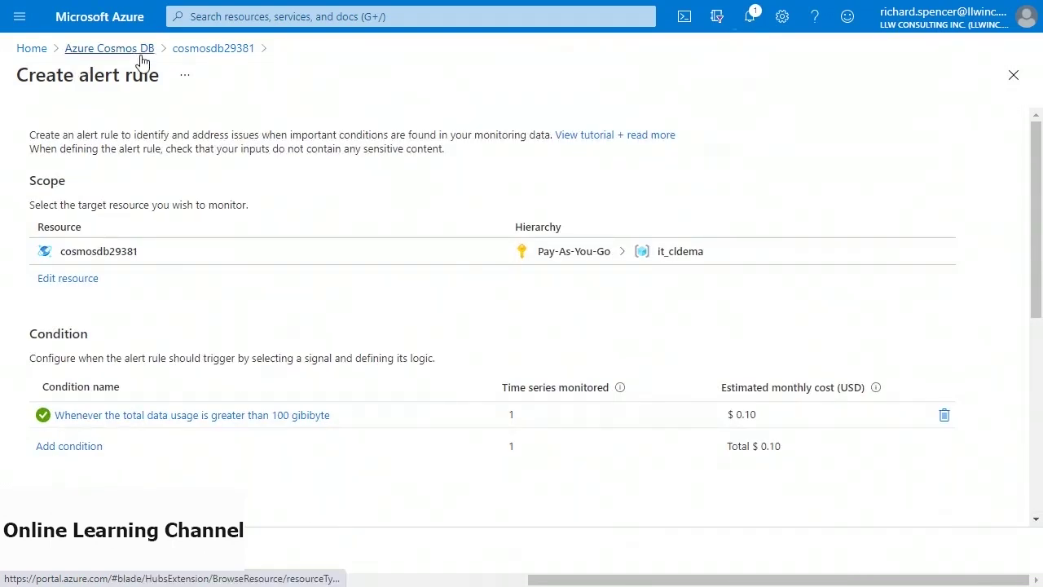
left_click(220, 50)
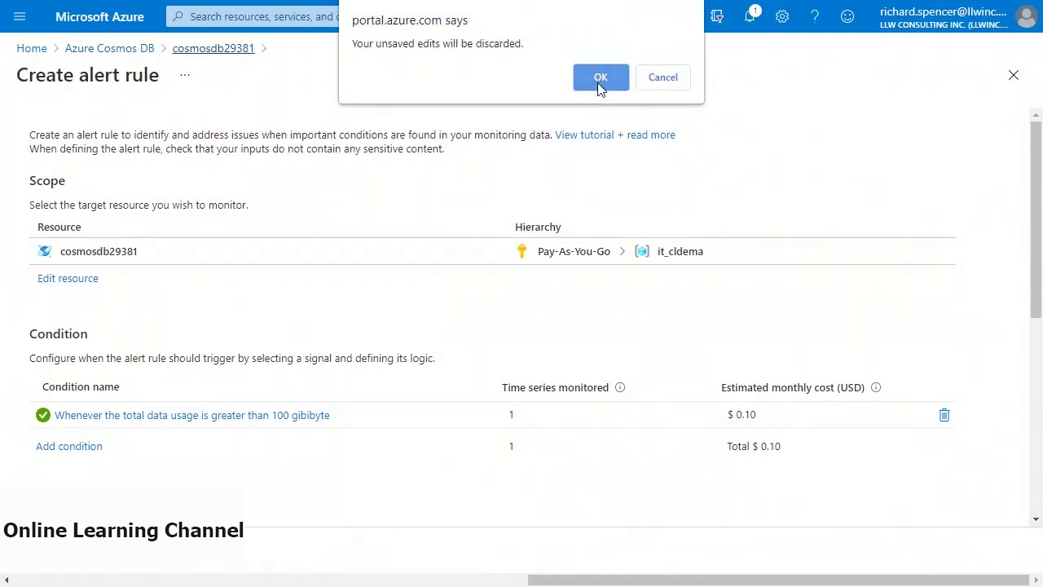
Discard the unsaved alert rule, open cosmosdb29381 Metrics and choose the Cosmos DB standard metrics namespace.
left_click(600, 79)
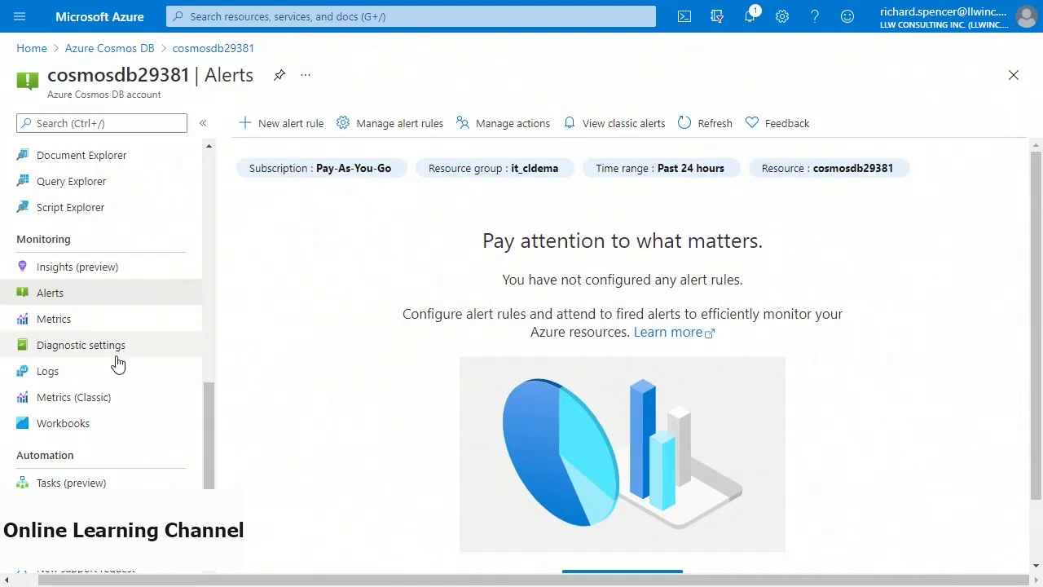
left_click(54, 320)
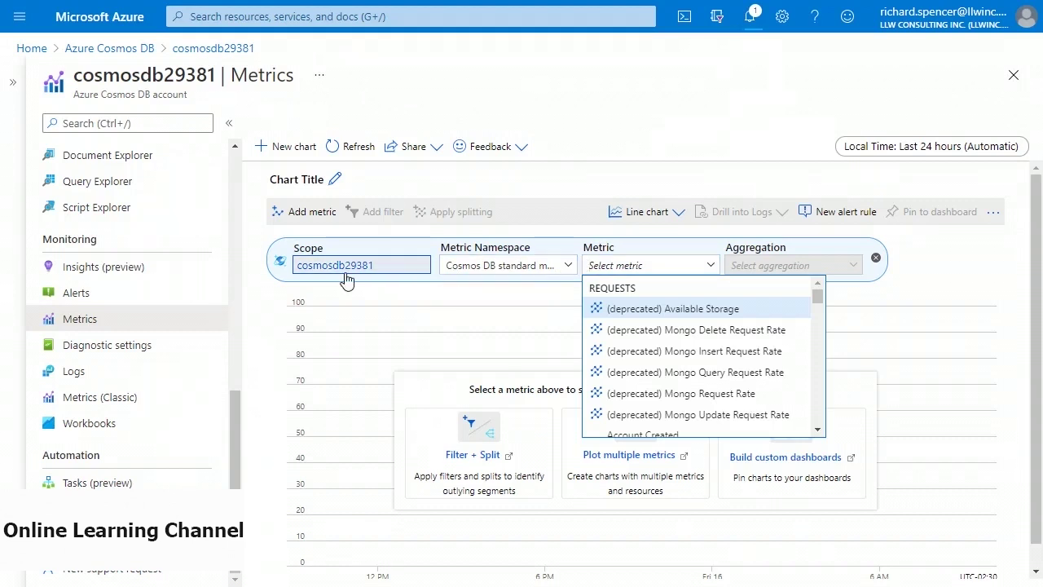
left_click(383, 289)
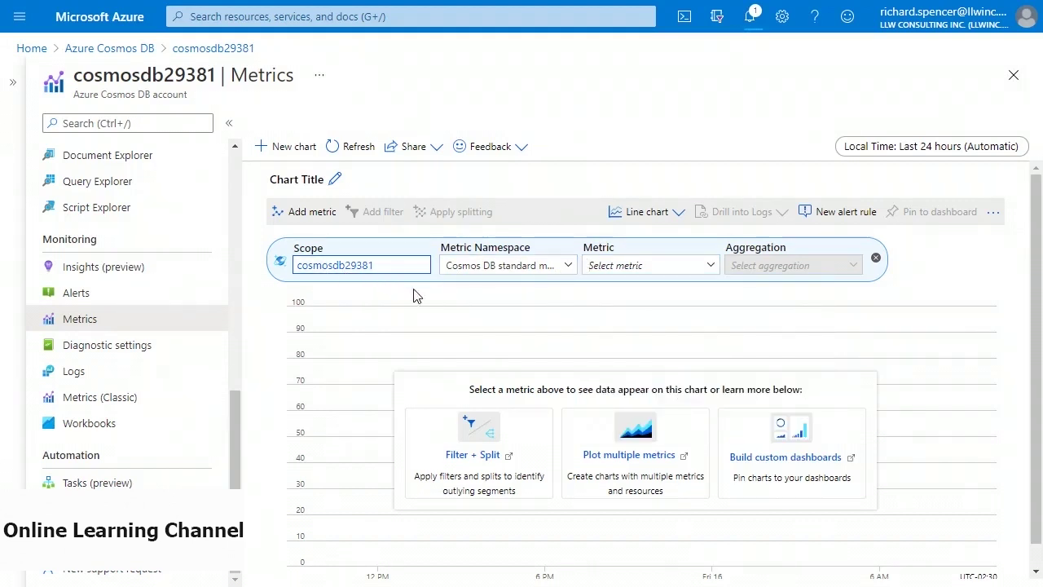
right_click(479, 269)
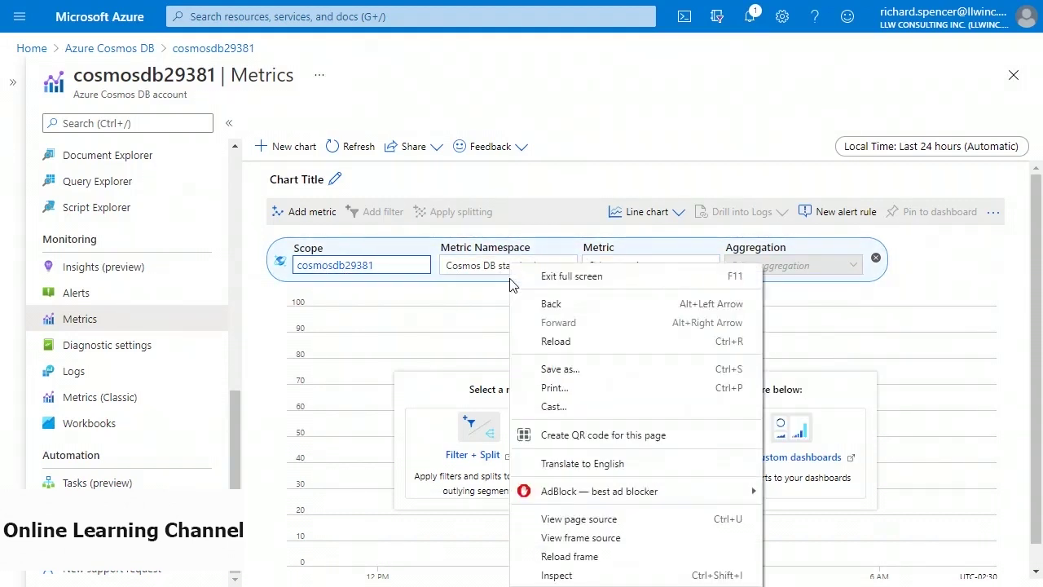
key("Escape")
left_click(479, 267)
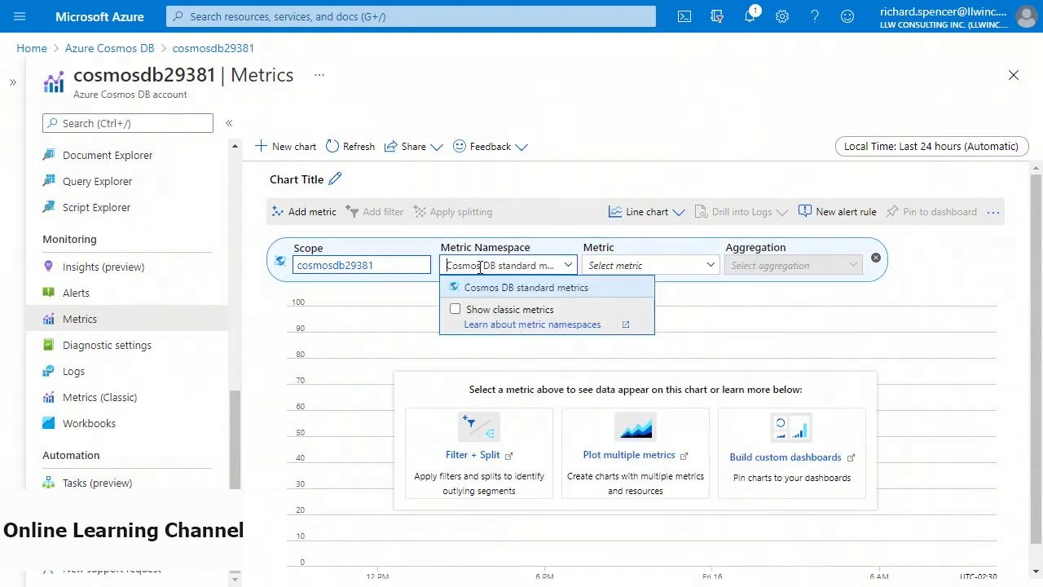
left_click(535, 289)
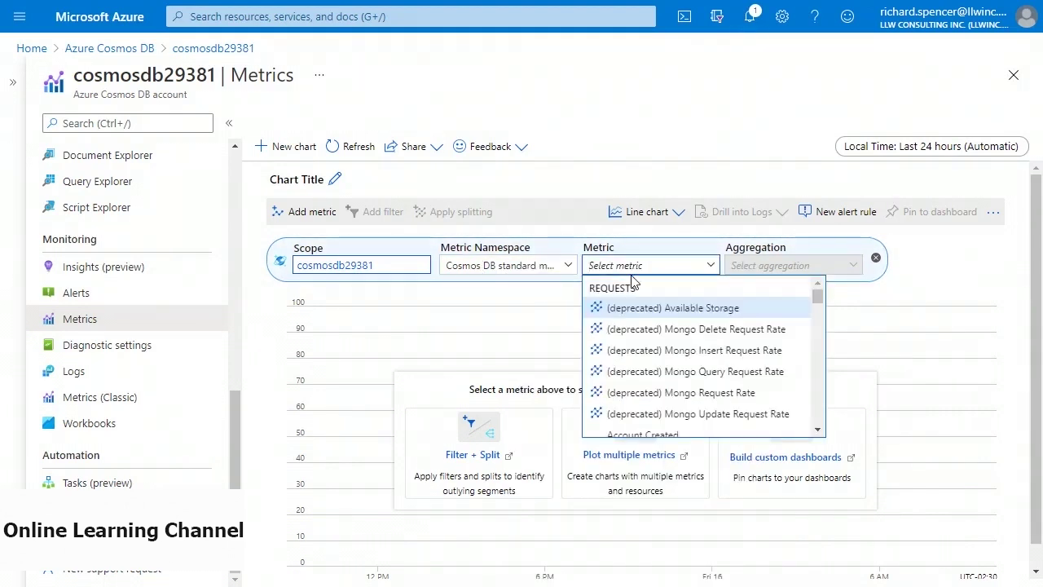
Chart the Total Requests metric after trying Available Storage and AzureTable Table Created.
left_click(704, 315)
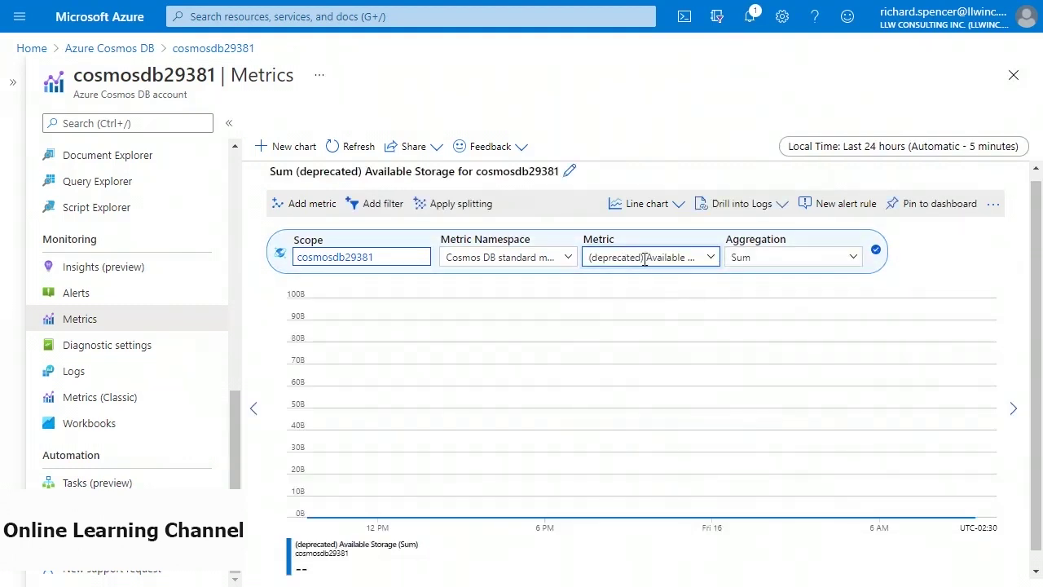
left_click(704, 256)
scroll(684, 318, "down", 2)
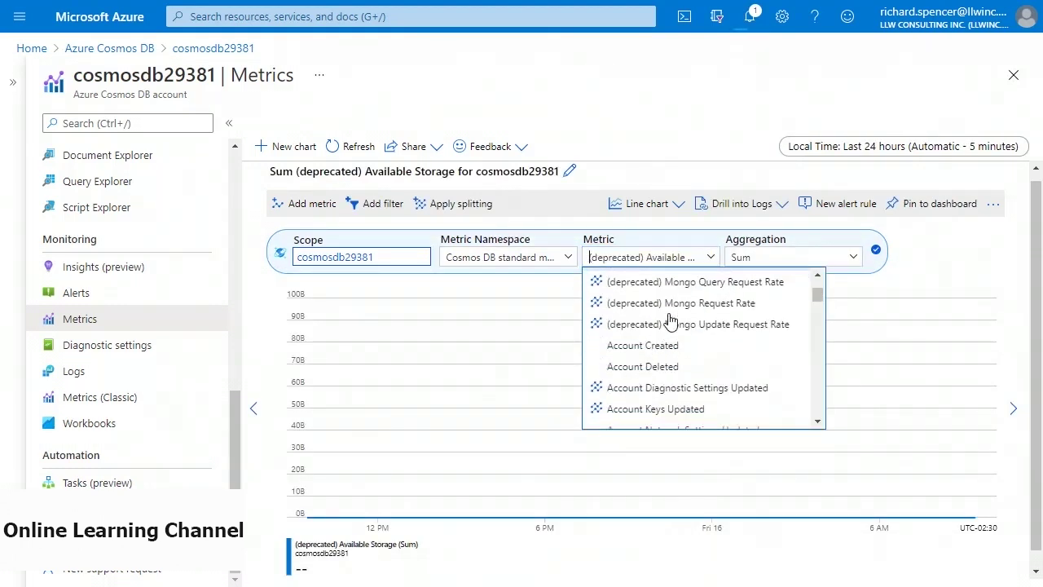
scroll(683, 317, "down", 2)
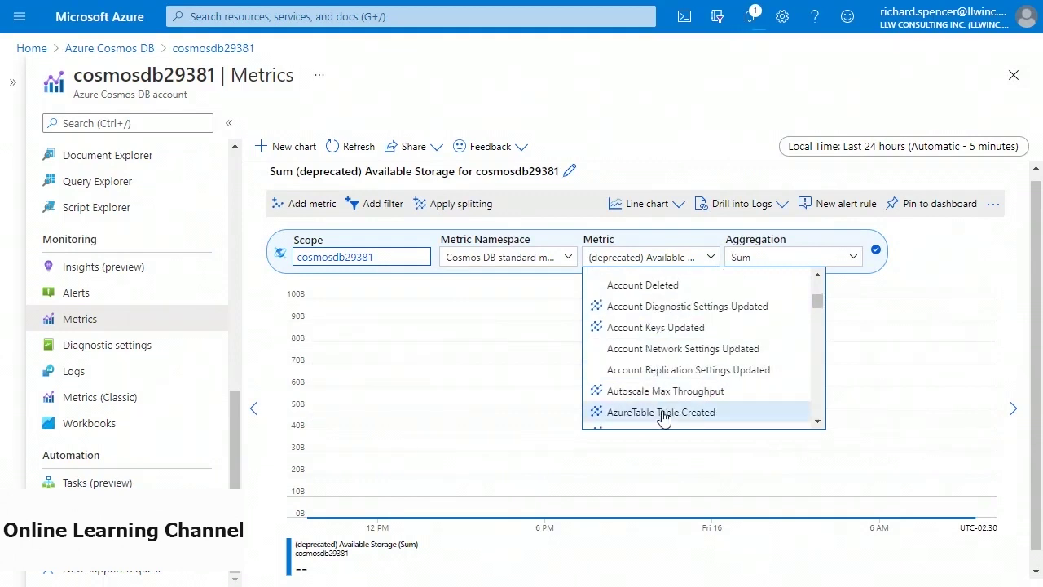
scroll(664, 322, "down", 2)
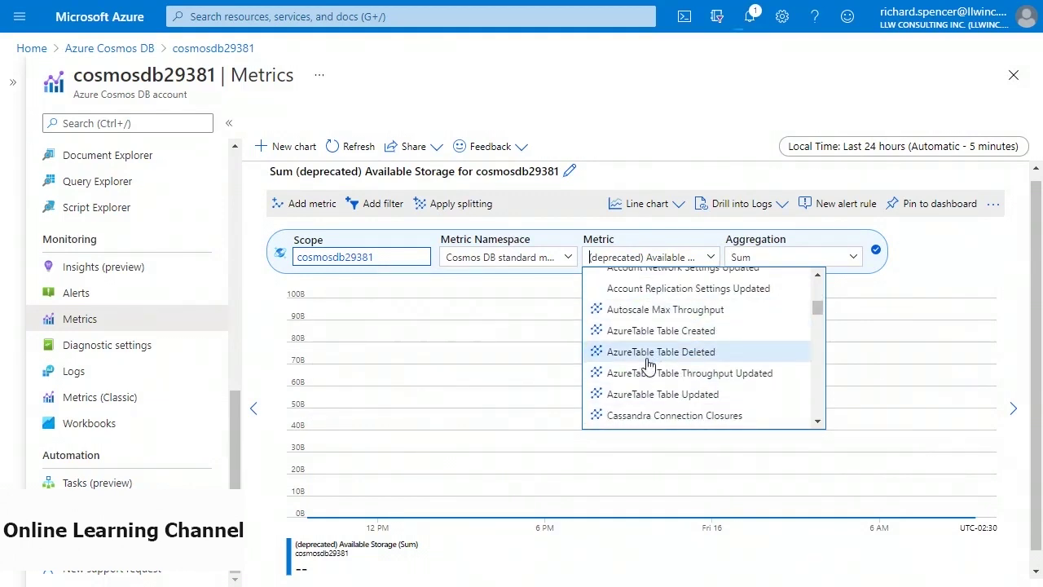
left_click(649, 334)
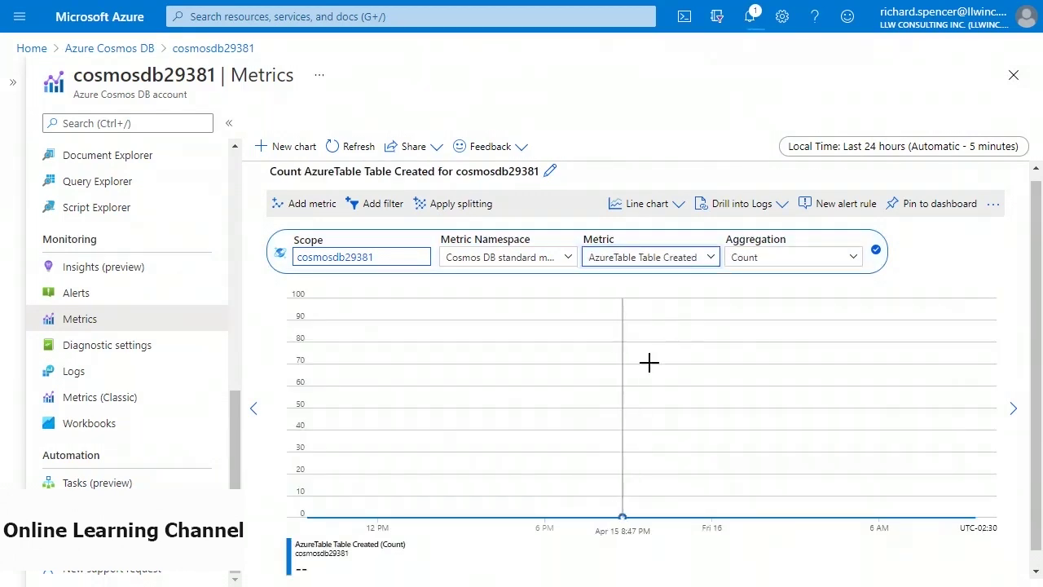
left_click(692, 258)
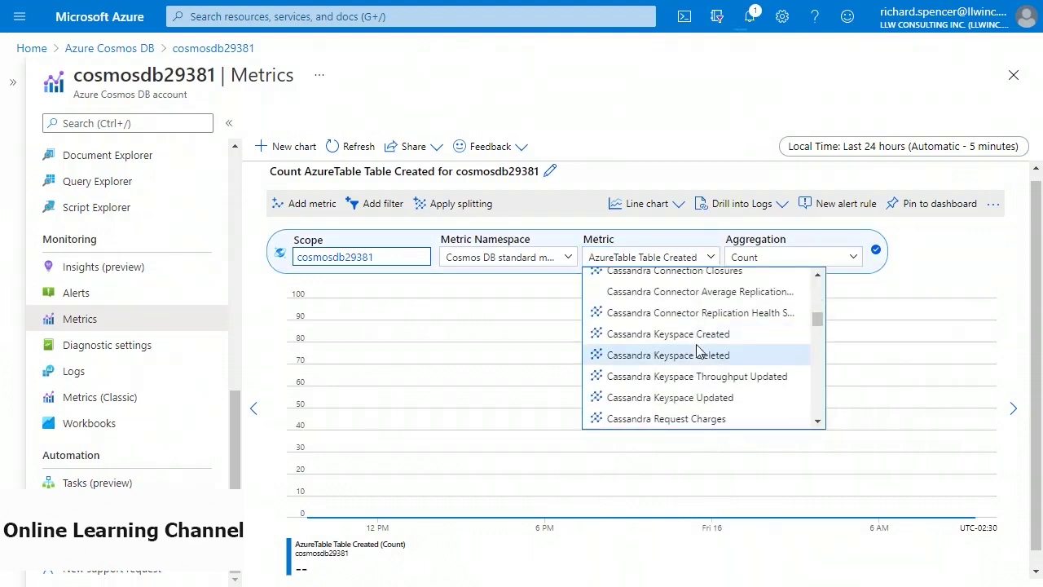
scroll(722, 366, "down", 5)
scroll(726, 383, "down", 5)
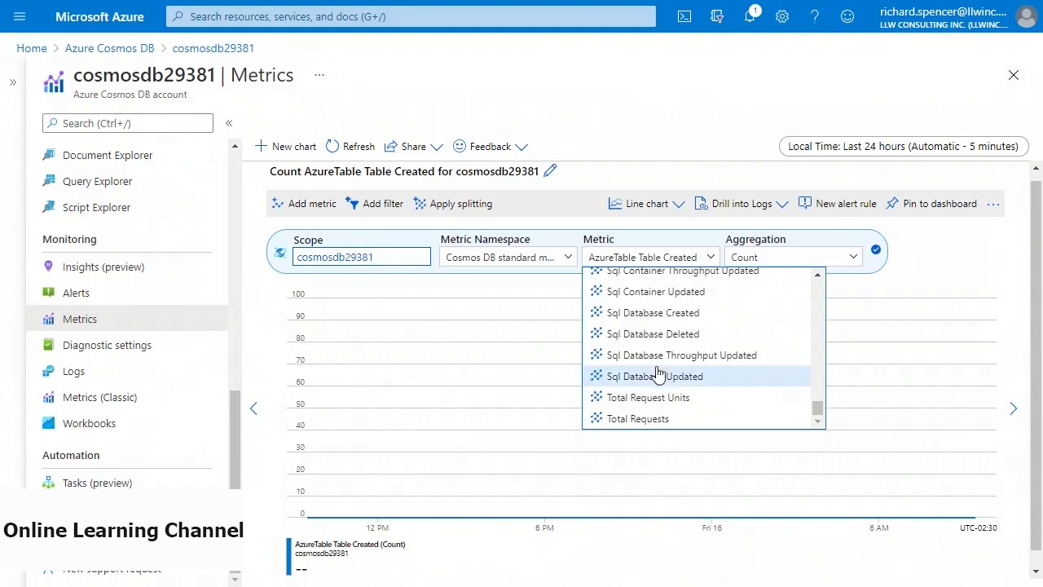
left_click(656, 419)
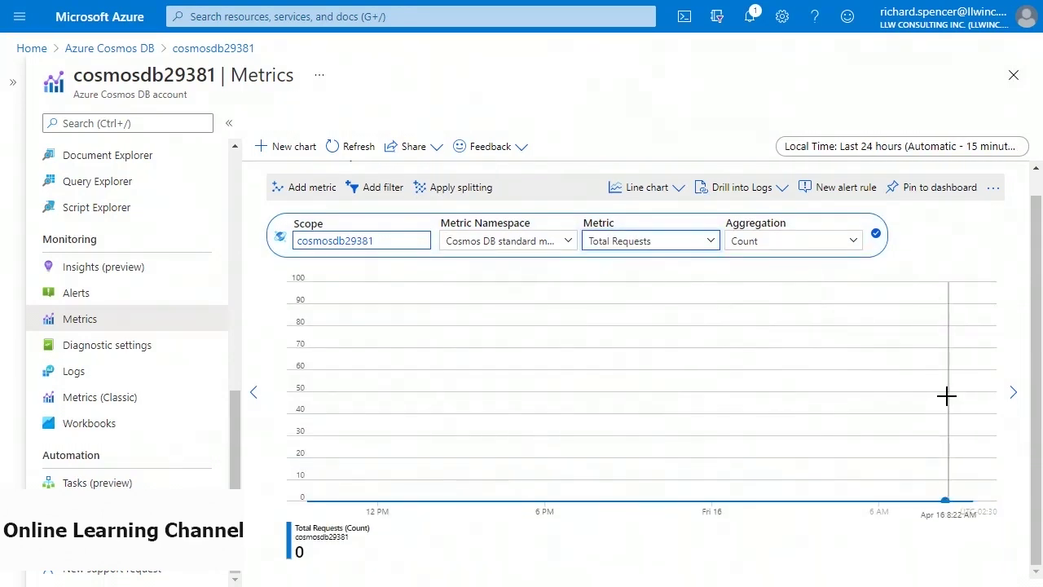
Look over the chart type choices and keep the Total Requests line chart.
left_click(678, 194)
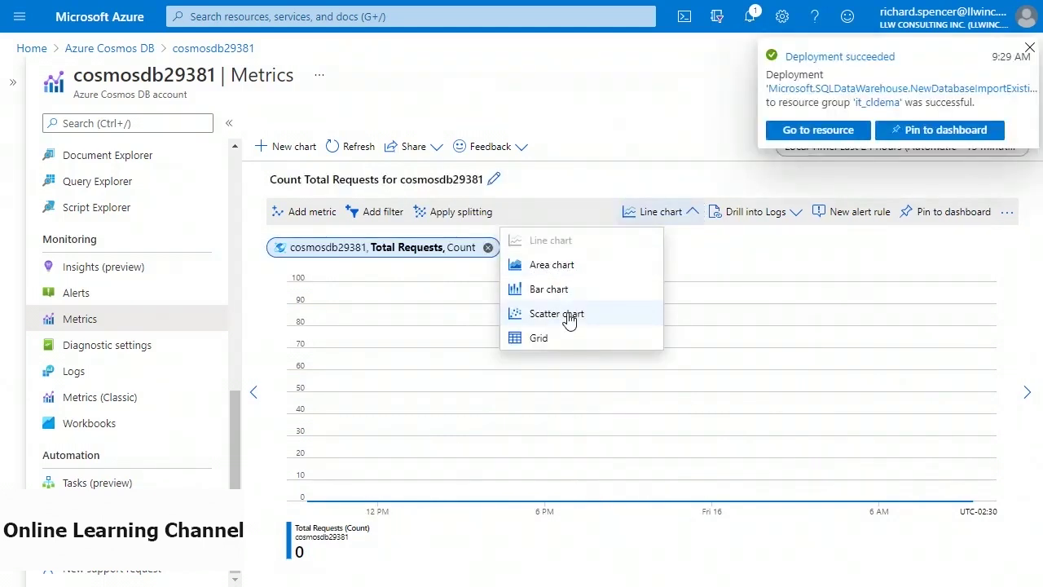
left_click(1029, 48)
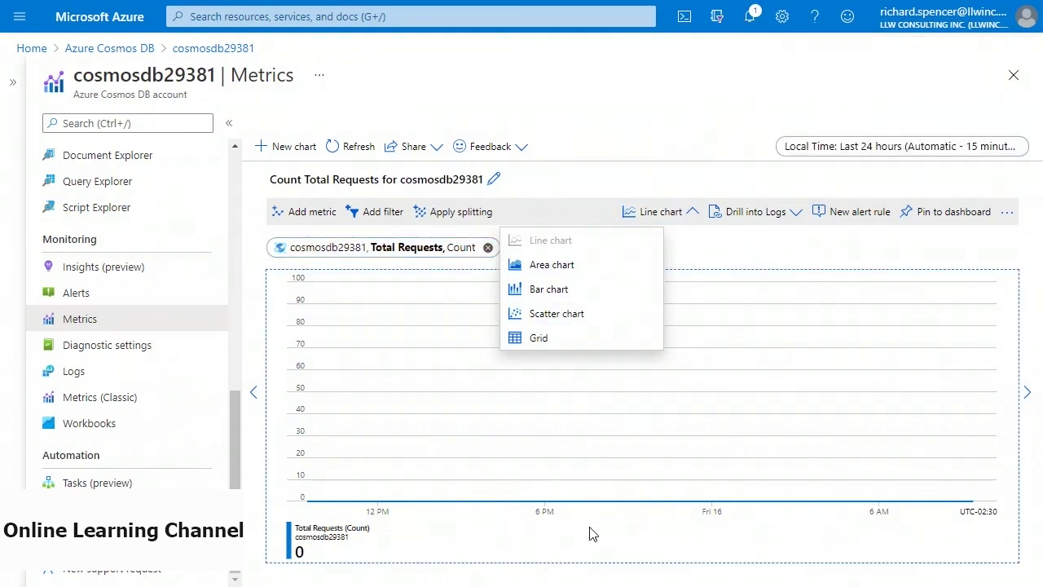
left_click(592, 534)
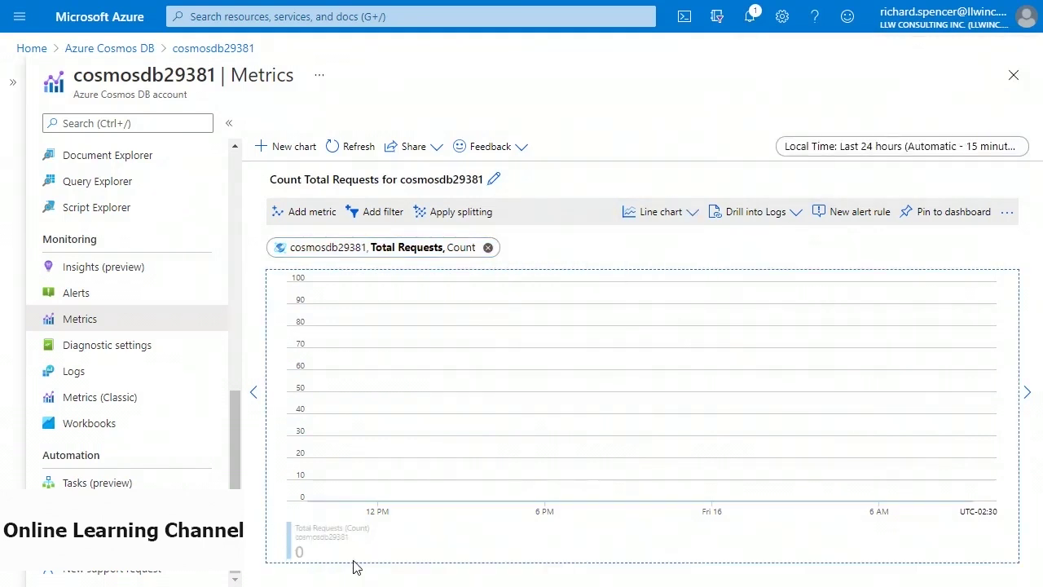
Start a new diagnostic setting for cosmosdb29381 and look through its form.
left_click(81, 349)
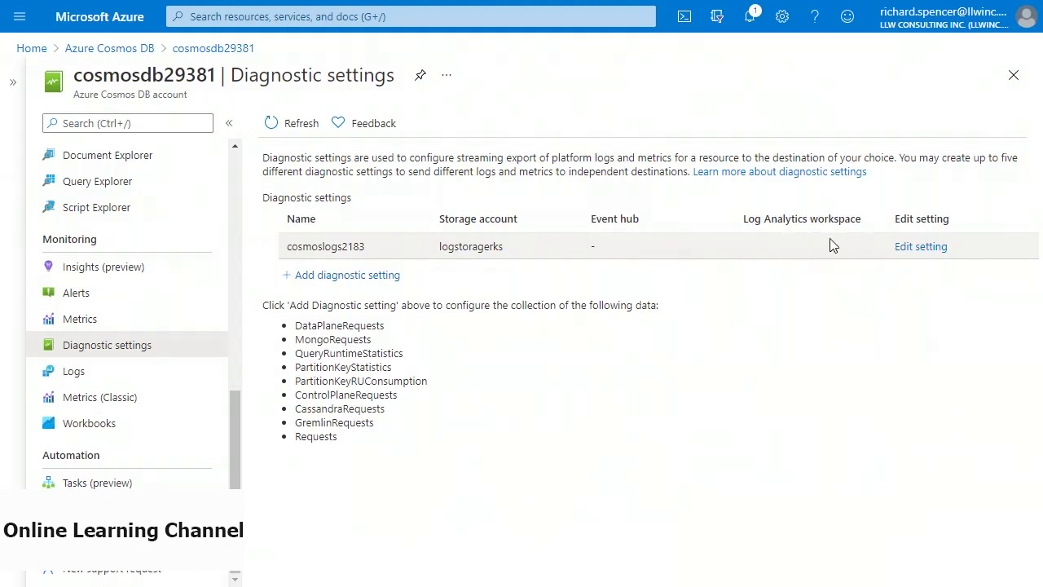
left_click(385, 277)
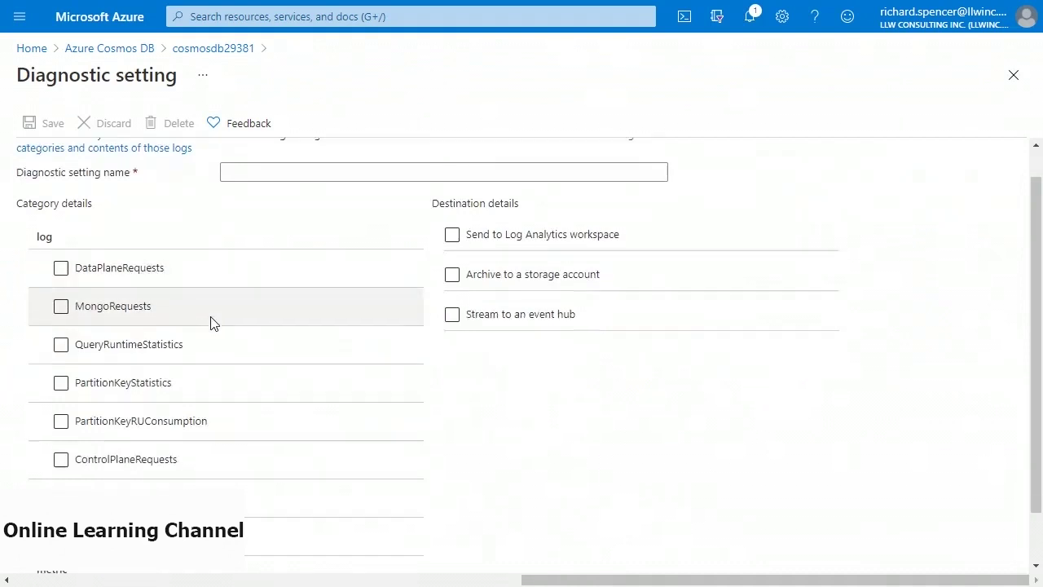
scroll(210, 323, "down", 1)
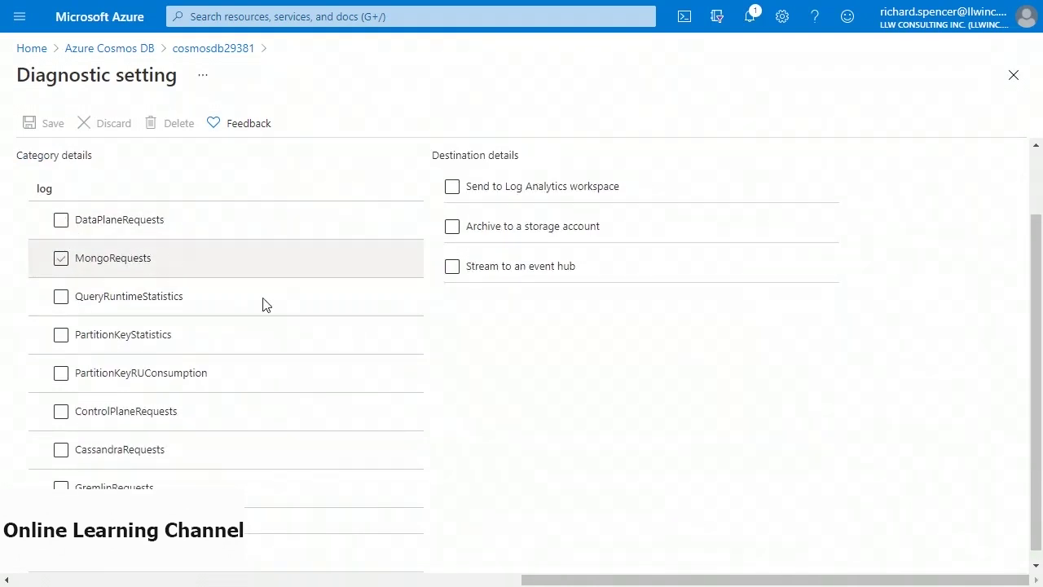
scroll(282, 325, "down", 1)
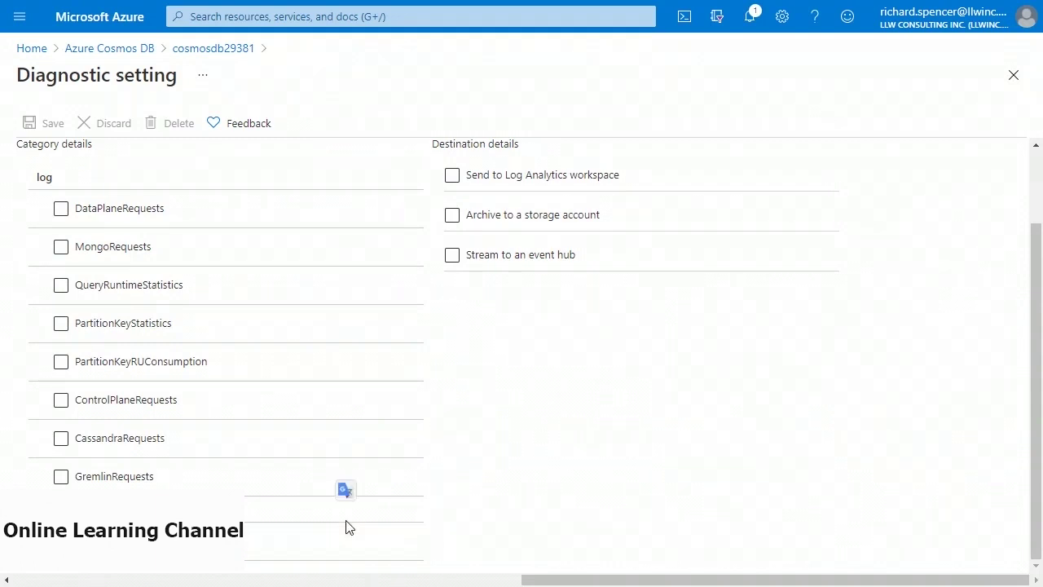
Leave the diagnostic setting form unsaved, return to the settings list, then open Logs.
scroll(309, 530, "up", 2)
scroll(139, 324, "down", 1)
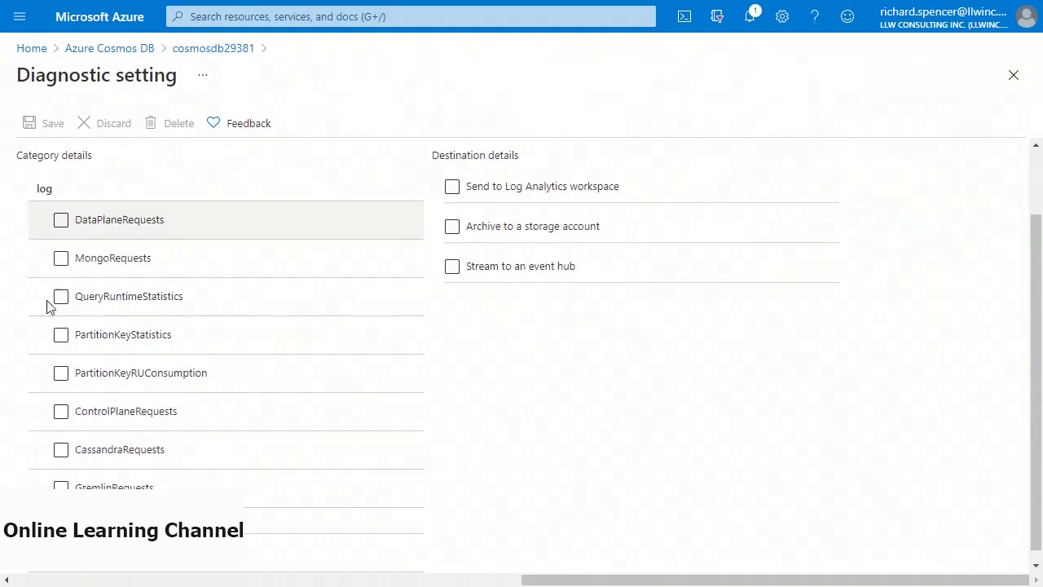
scroll(455, 274, "up", 1)
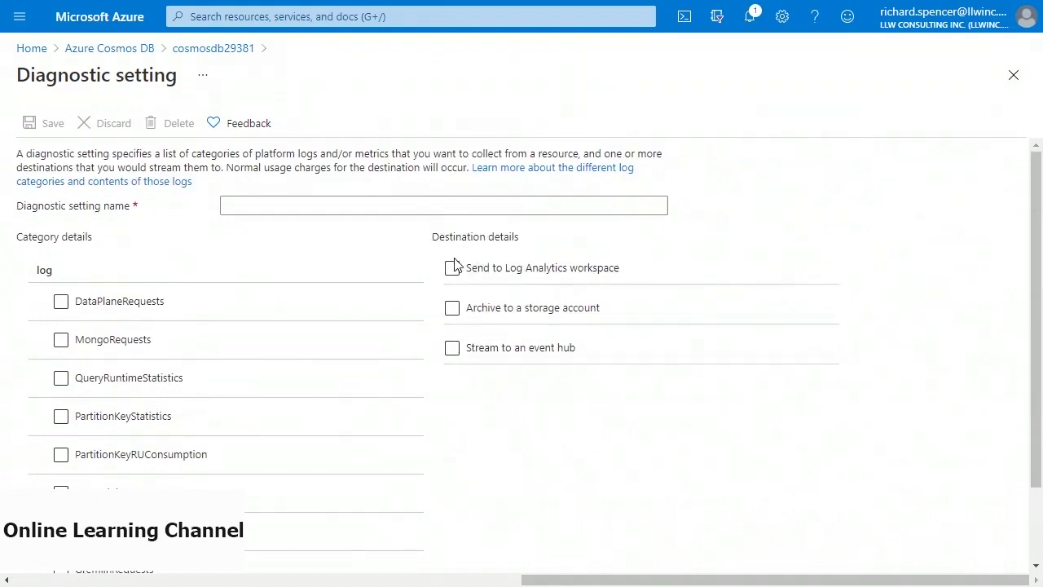
left_click(208, 54)
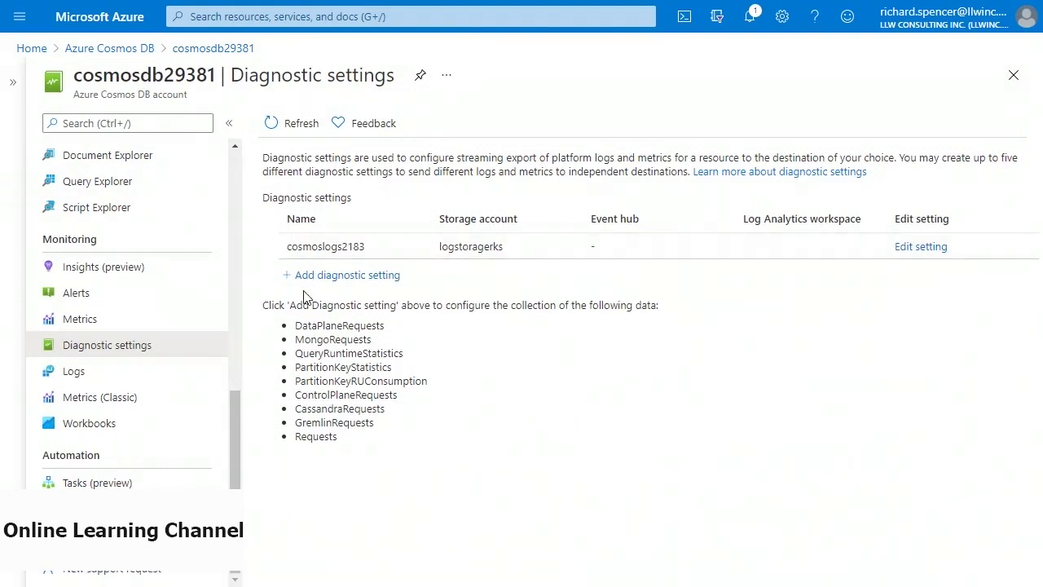
left_click(81, 372)
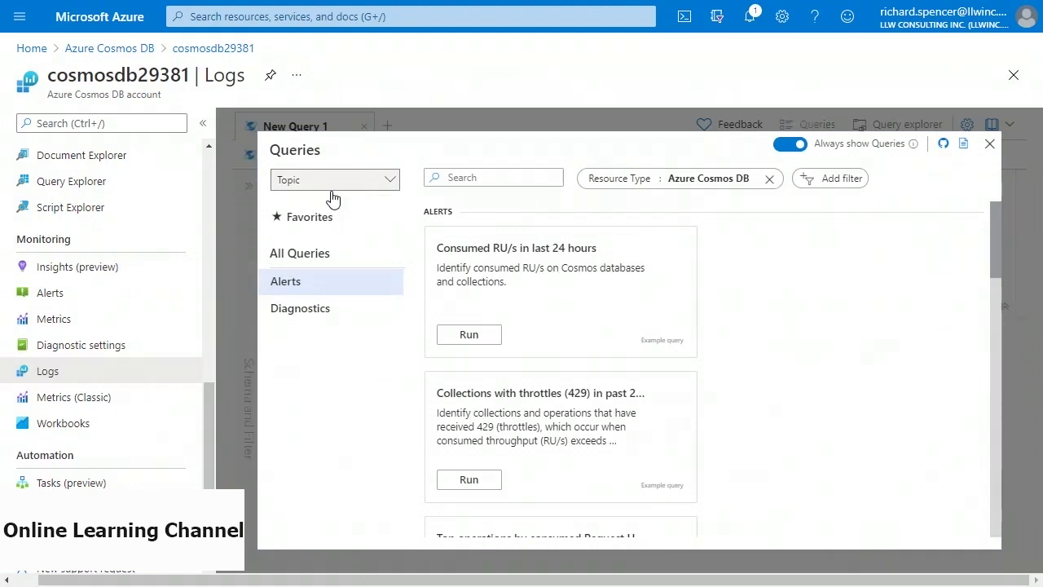
Run the Consumed RU/s in last 24 hours query, then open Workbooks, discarding the query edits.
mouse_move(571, 299)
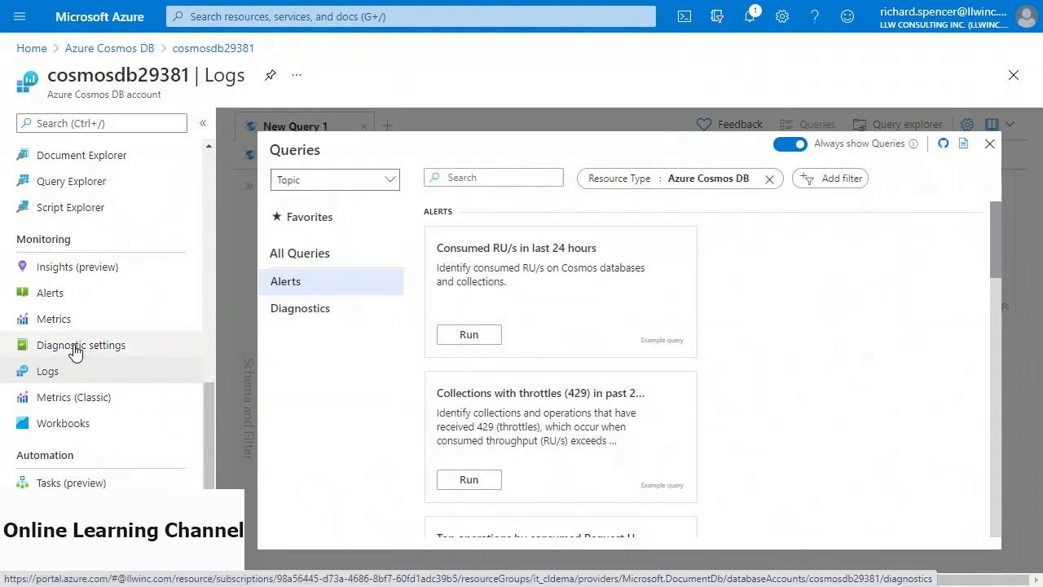
scroll(561, 361, "down", 2)
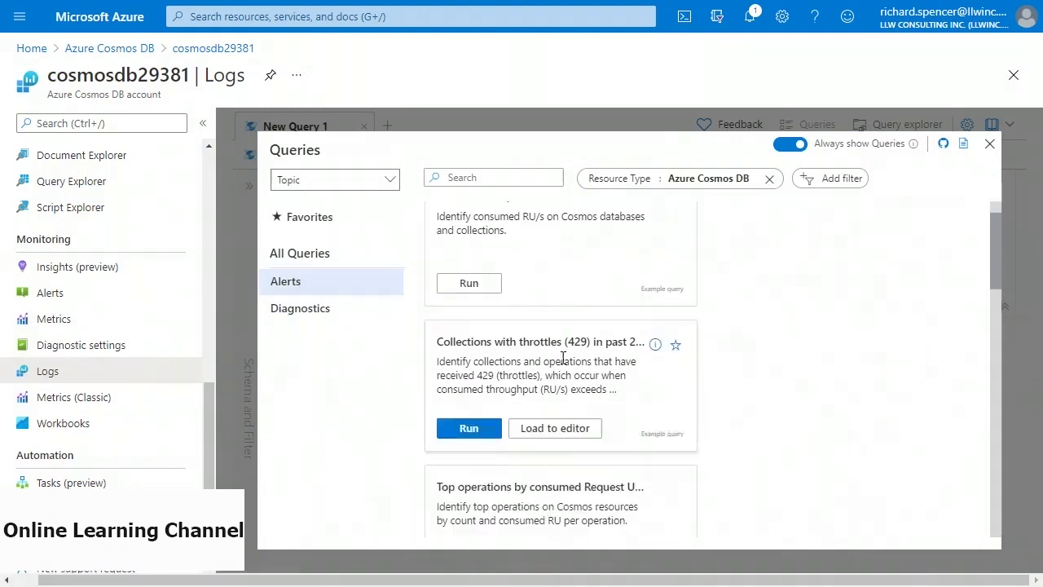
scroll(453, 384, "up", 2)
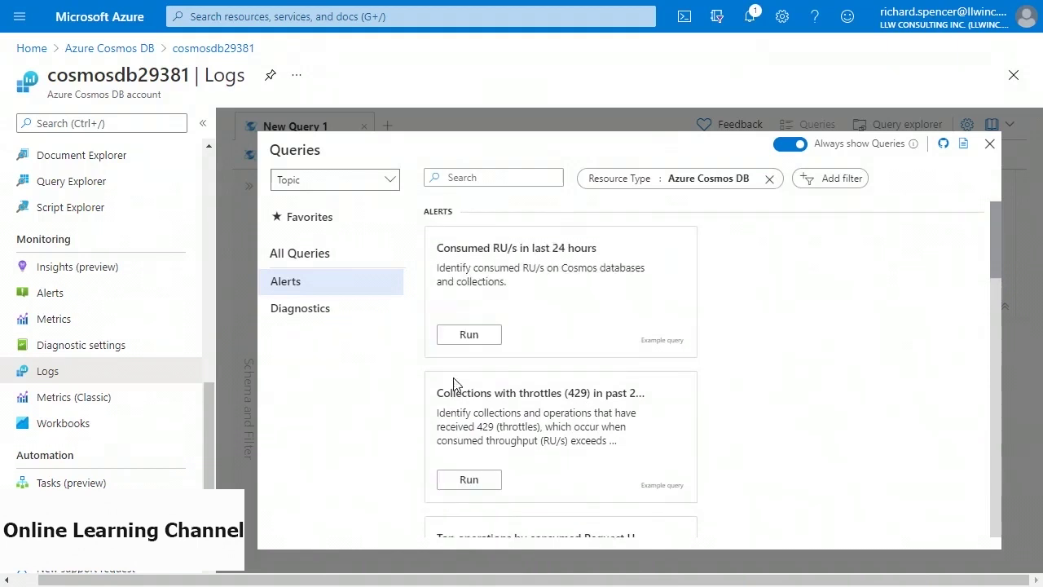
left_click(443, 337)
left_click(54, 426)
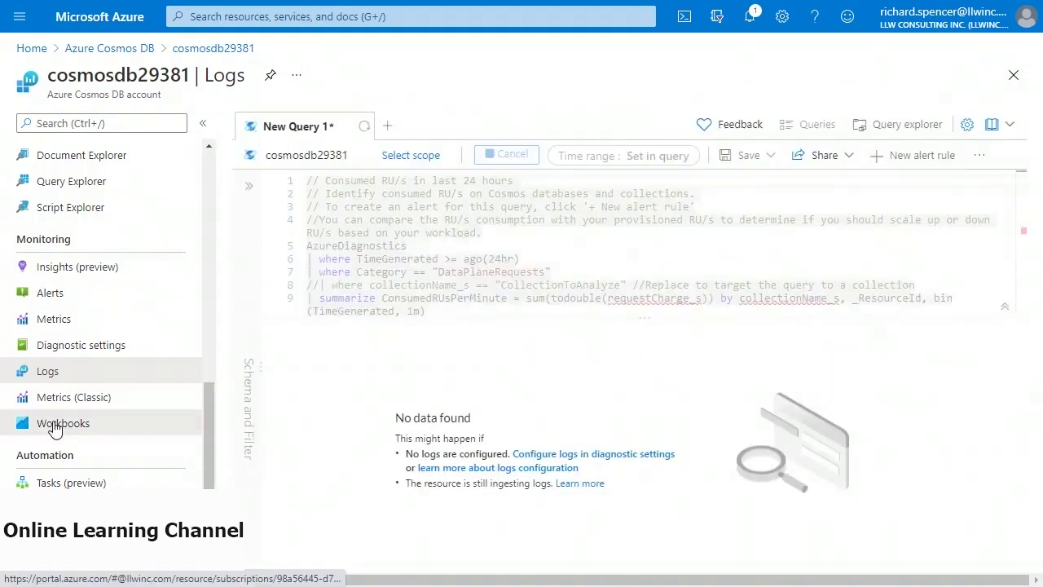
left_click(600, 76)
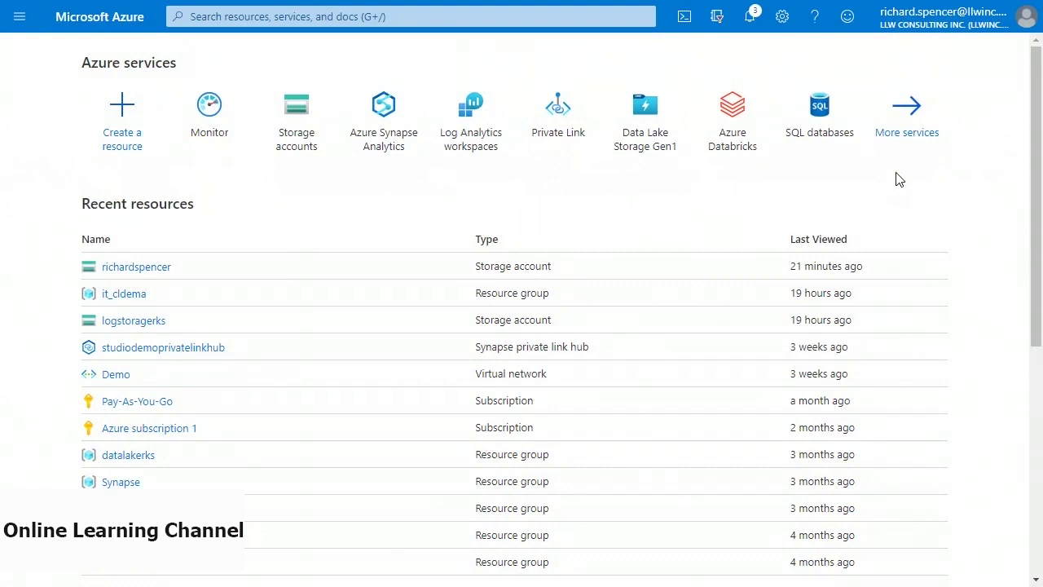
left_click(319, 16)
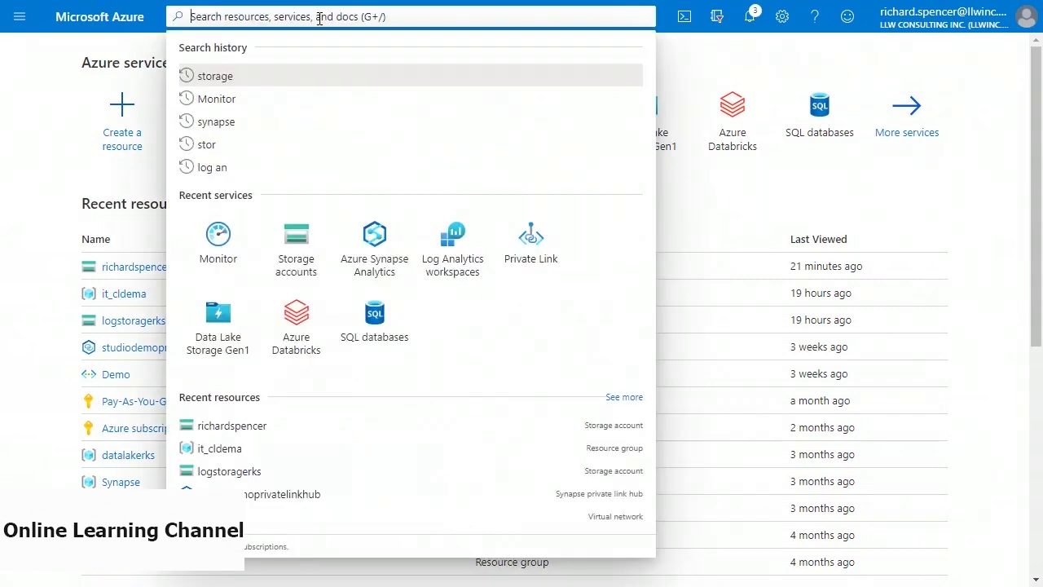
type("Monitor")
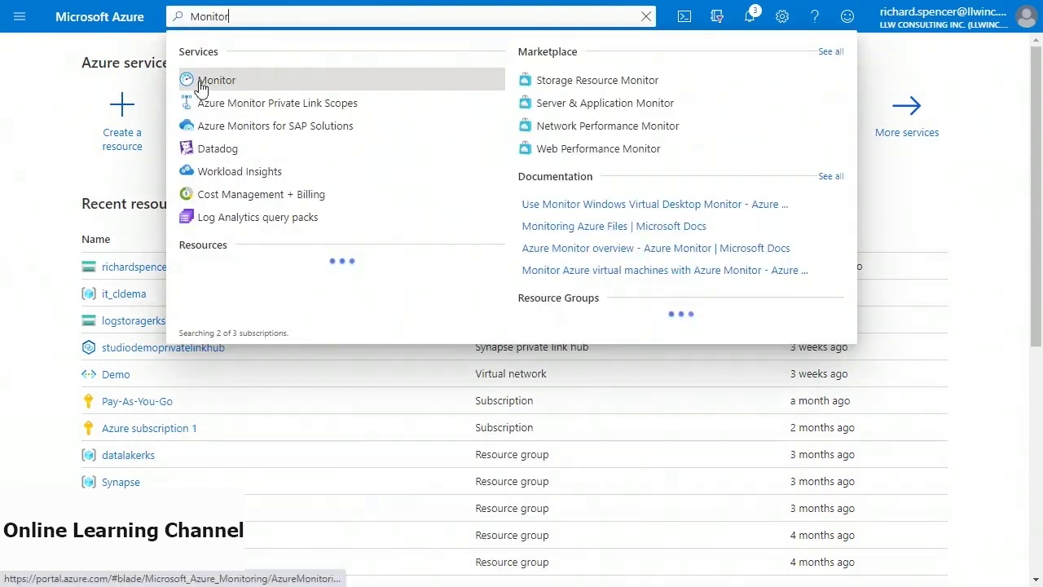
left_click(225, 88)
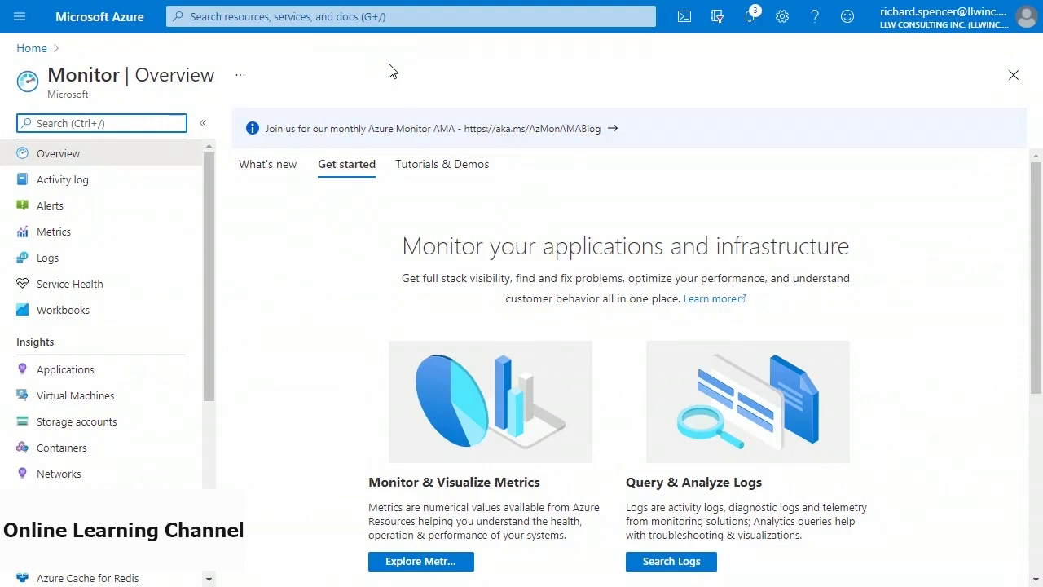
left_click(48, 209)
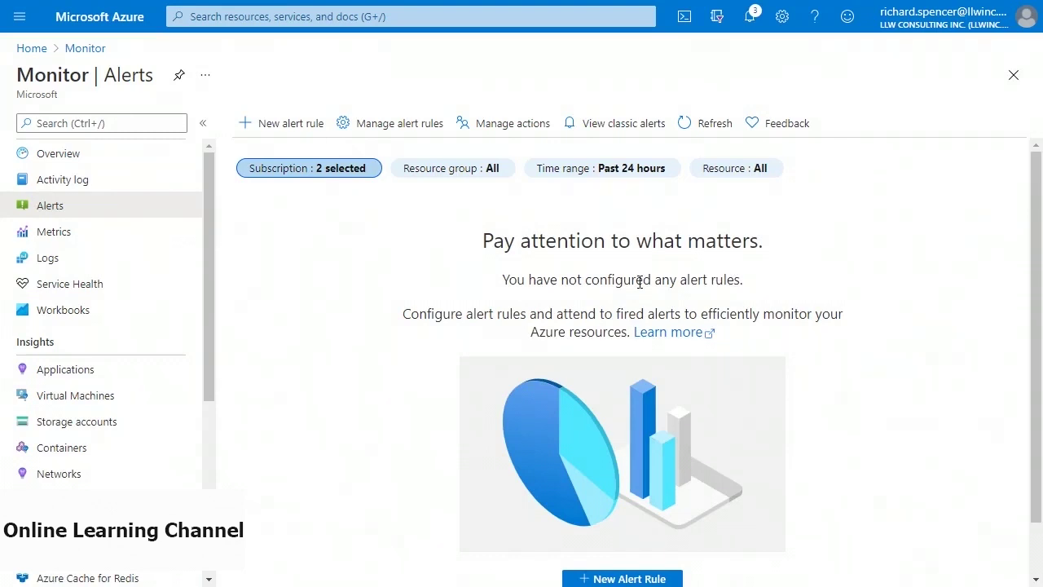
Start a new alert rule and open its resource selection.
left_click(263, 130)
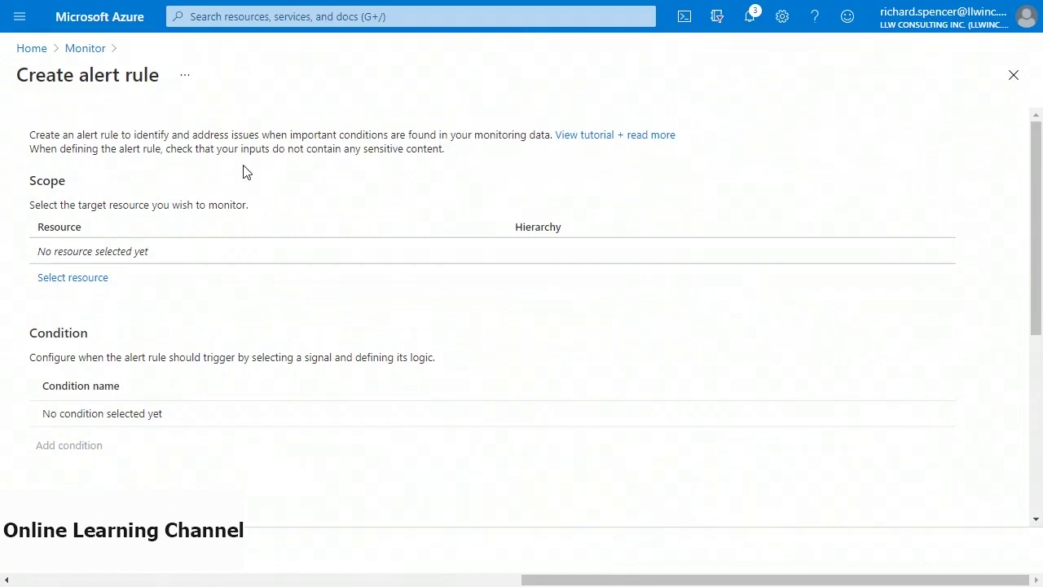
scroll(243, 171, "down", 1)
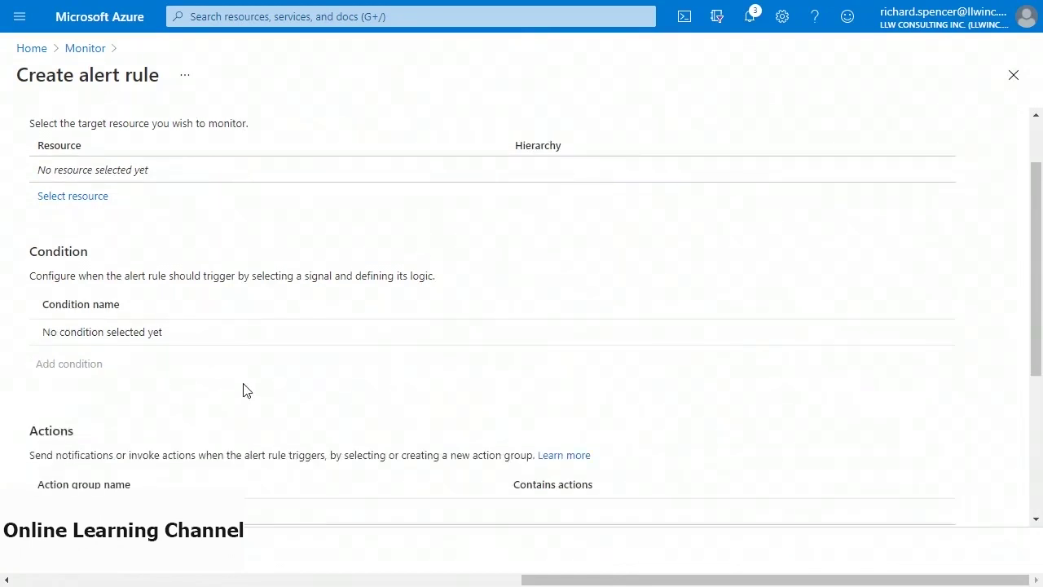
scroll(265, 370, "down", 1)
scroll(263, 367, "up", 2)
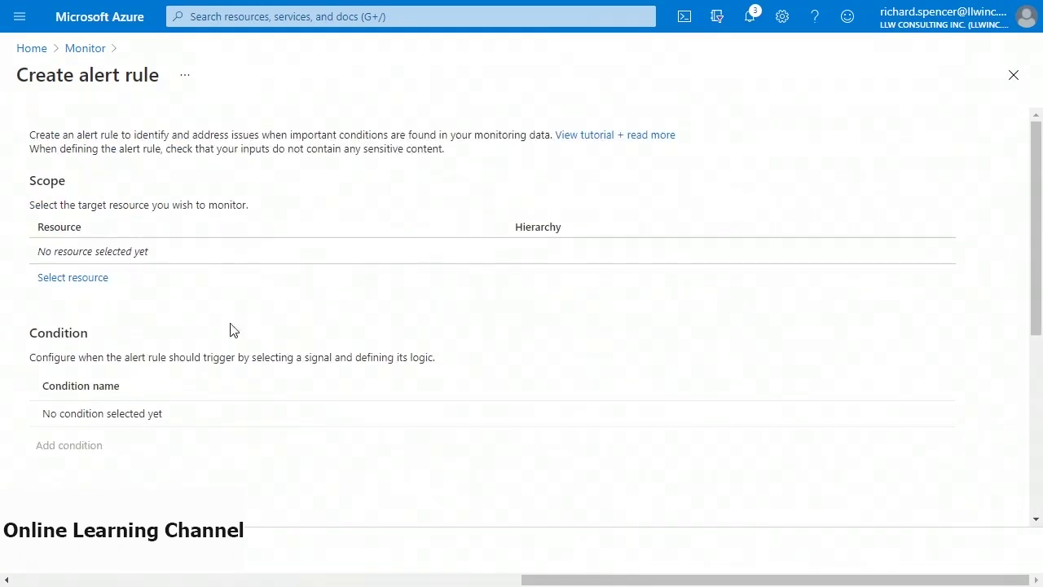
left_click(73, 278)
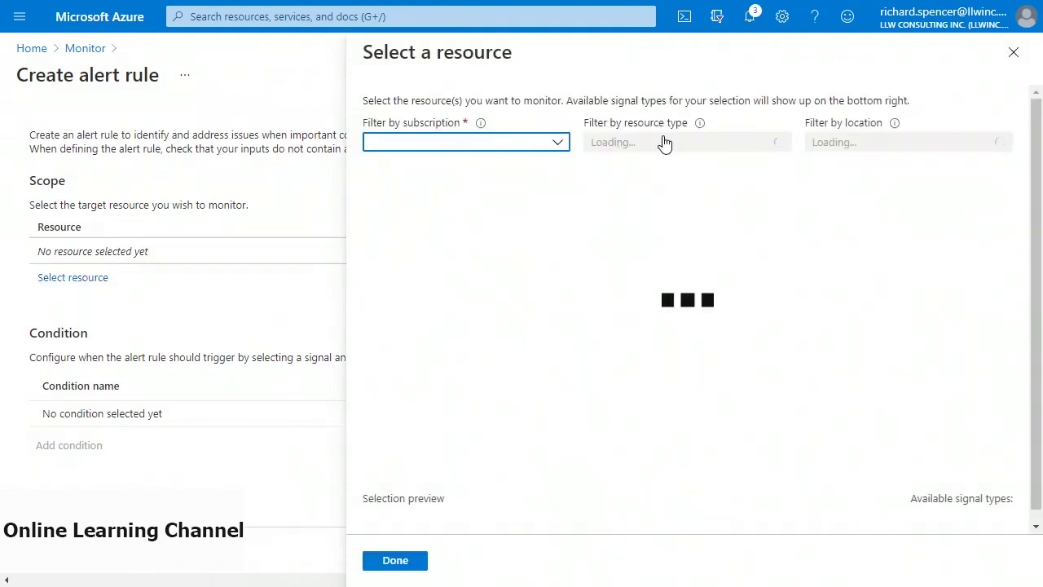
Show all resource types and set the it_cldema storage account as the rule's scope.
left_click(708, 130)
left_click(732, 150)
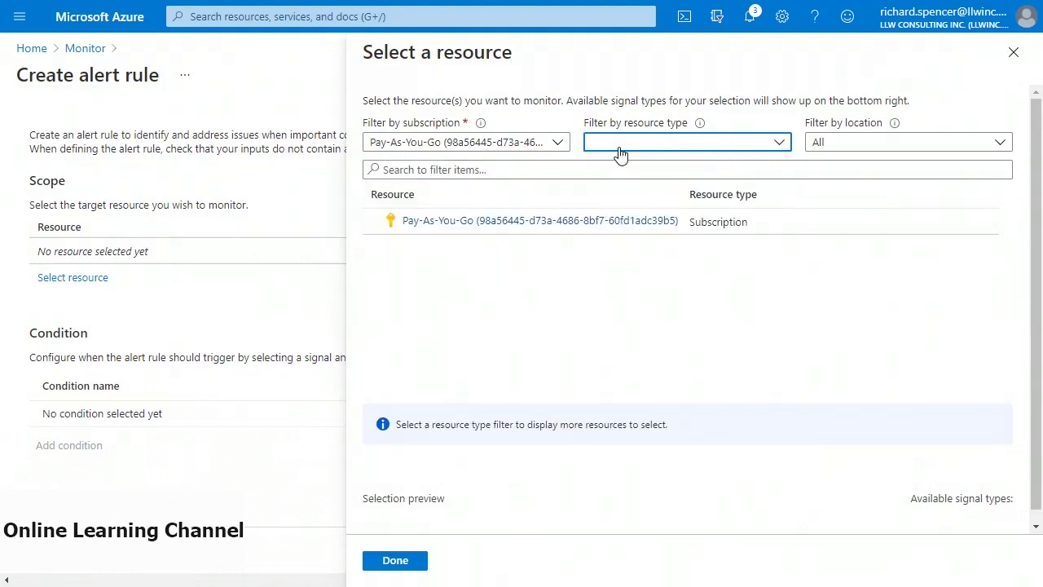
left_click(657, 146)
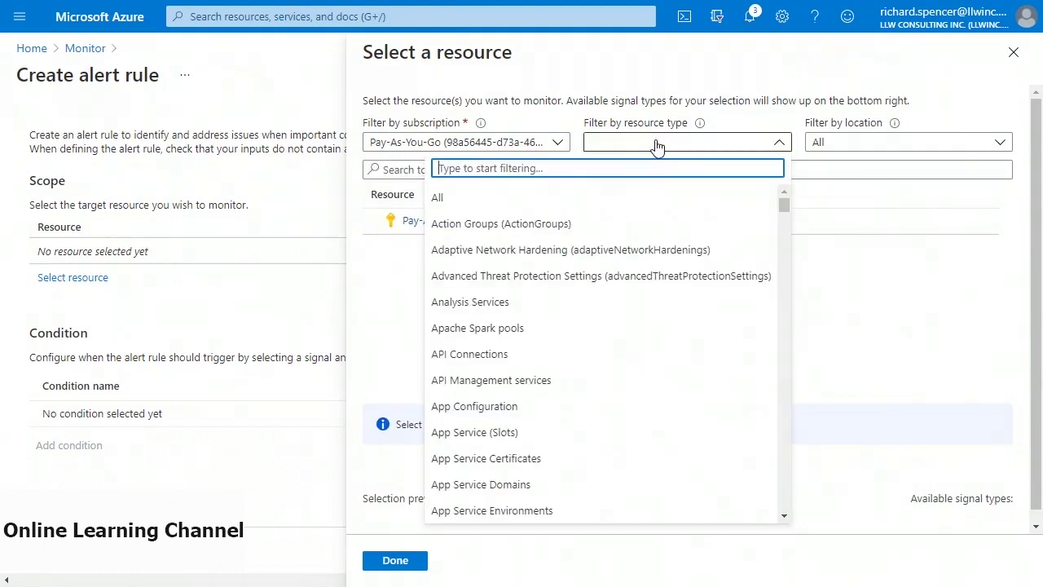
left_click(445, 202)
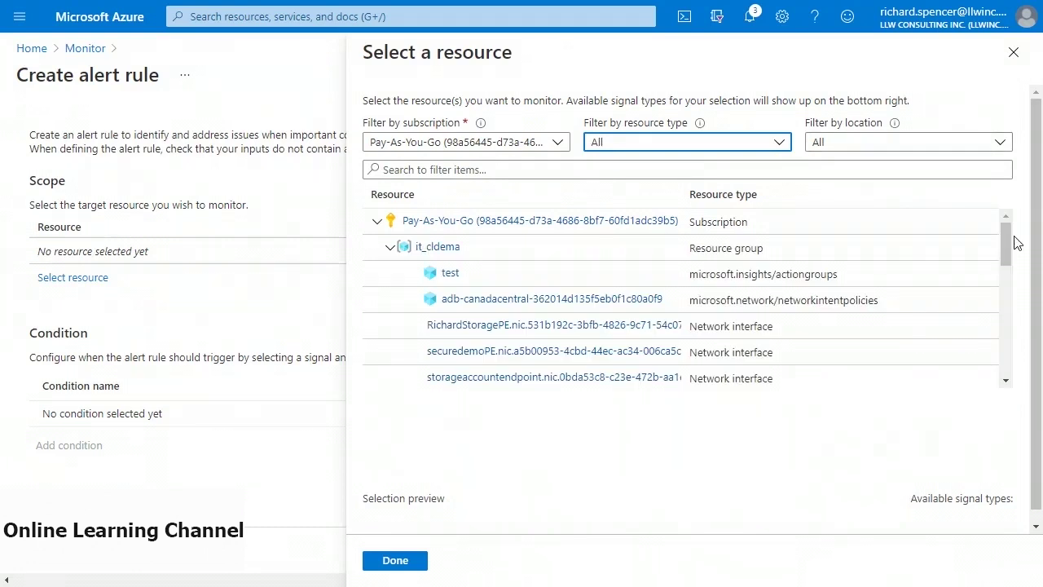
left_click_drag(1011, 243, 694, 419)
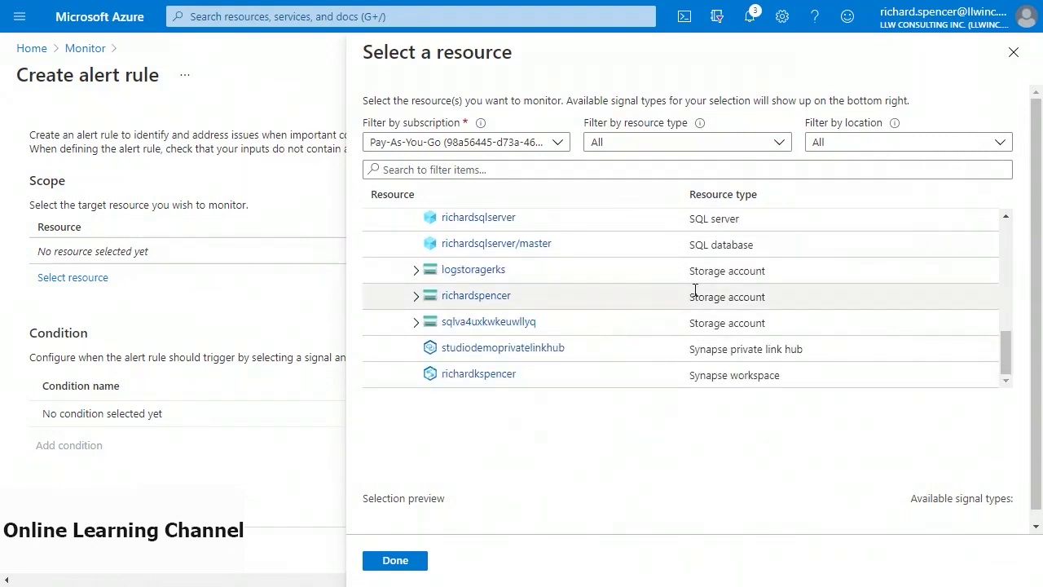
left_click(478, 303)
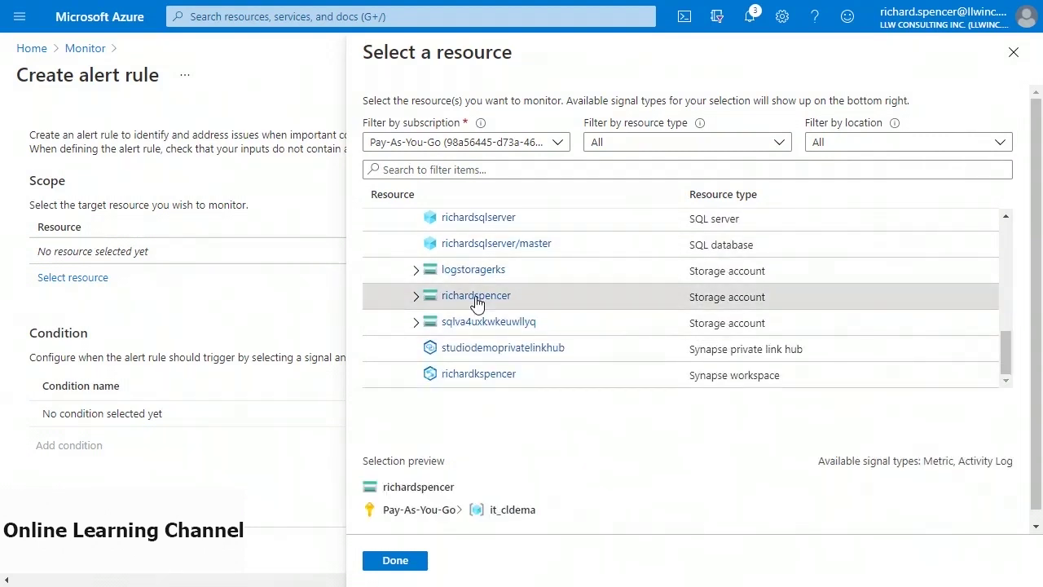
left_click(395, 561)
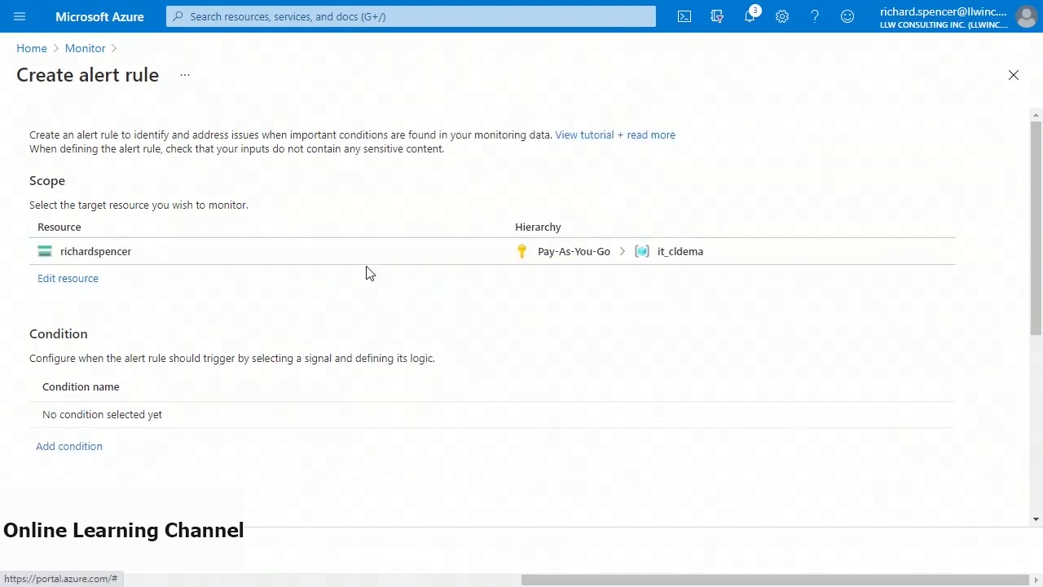
scroll(138, 372, "down", 1)
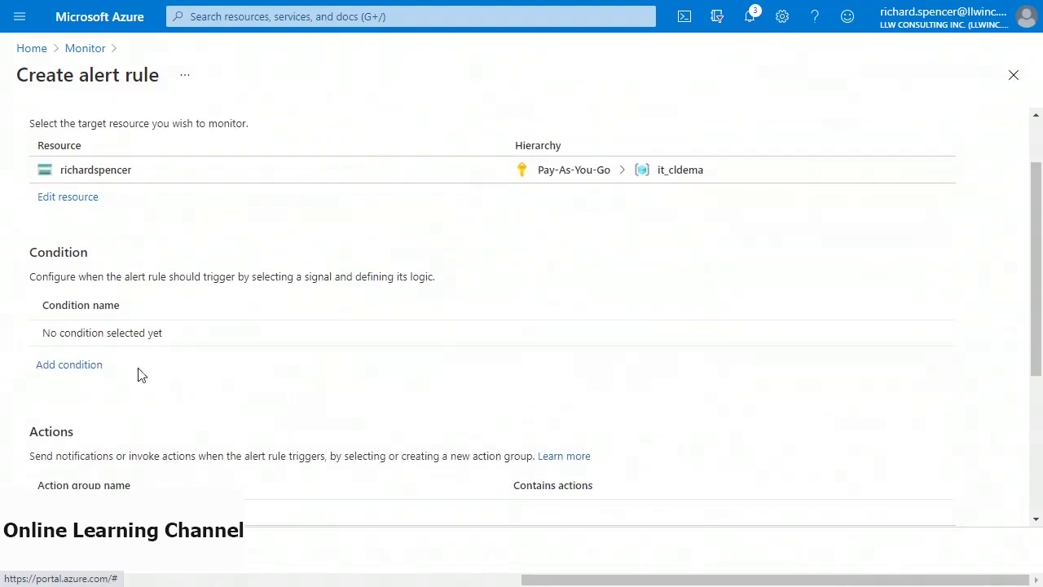
Add a condition on the Used capacity metric signal, previewed over the last week.
left_click(71, 366)
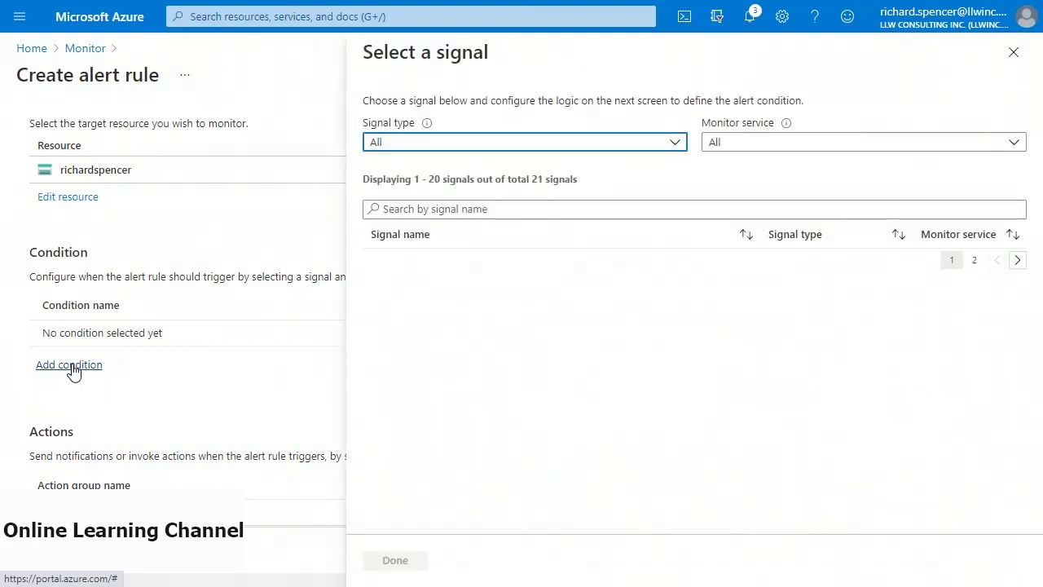
left_click(394, 146)
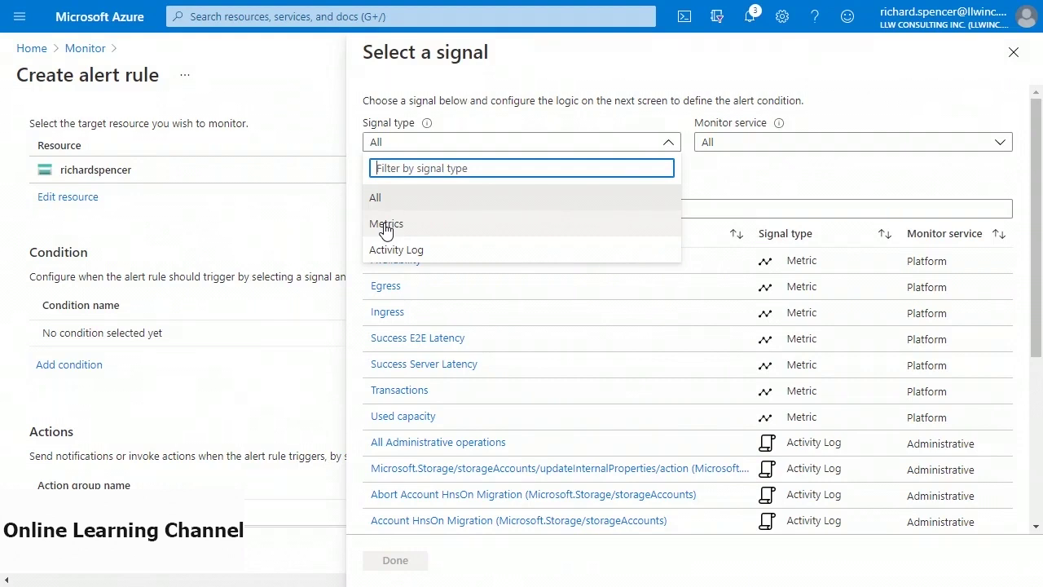
left_click(386, 226)
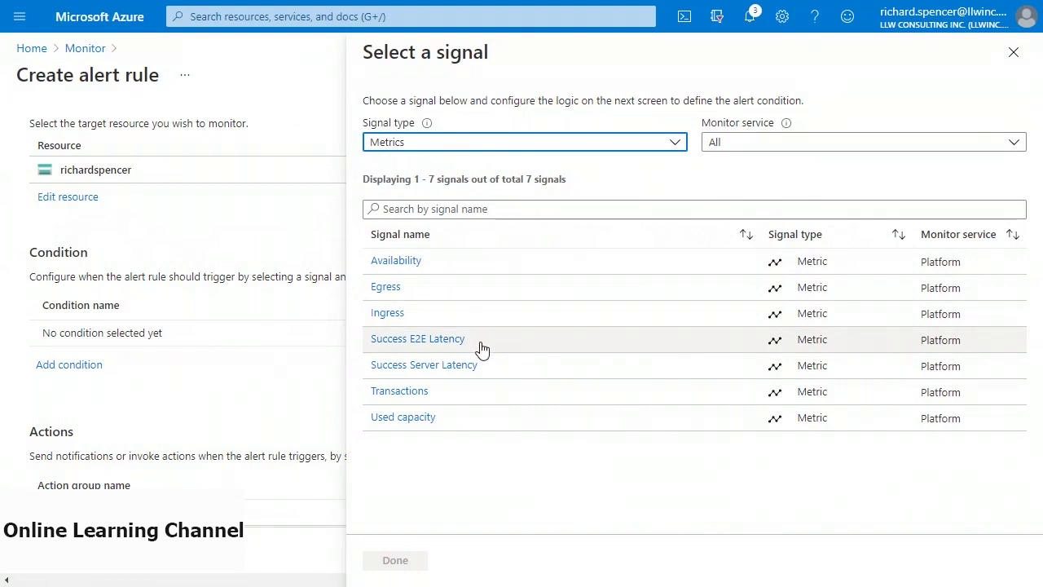
mouse_move(482, 348)
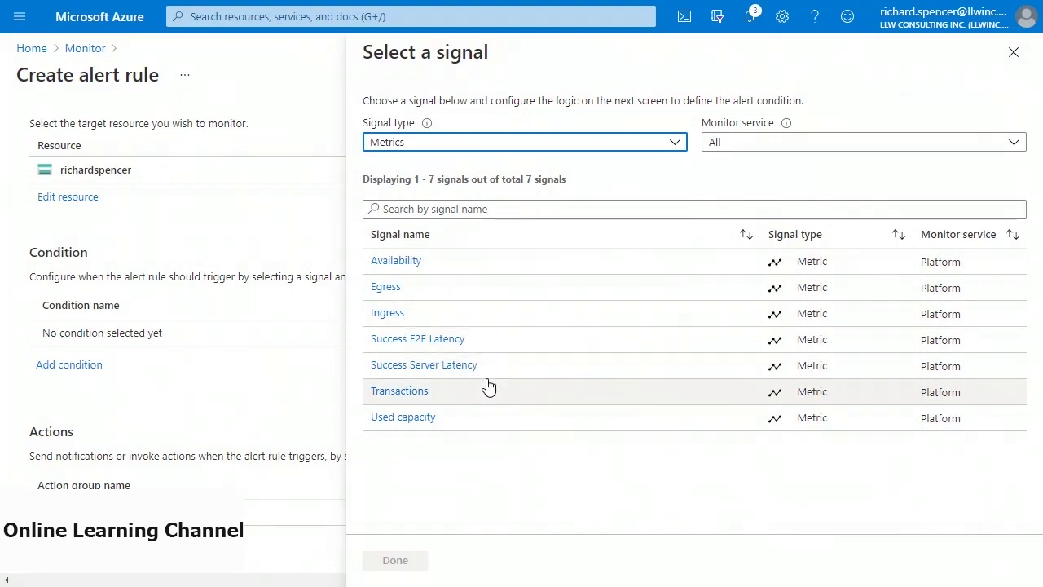
left_click(393, 424)
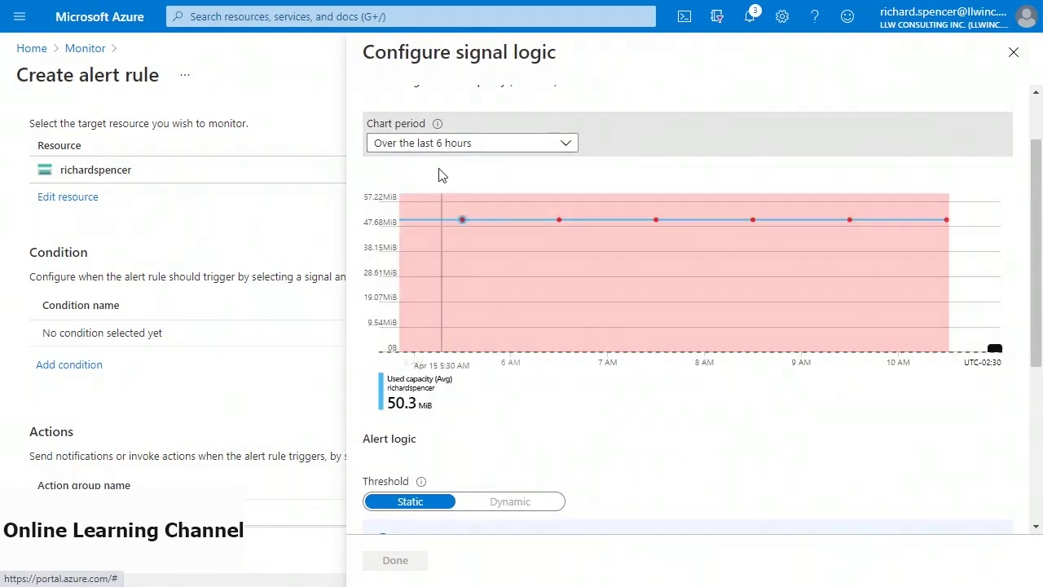
left_click(432, 151)
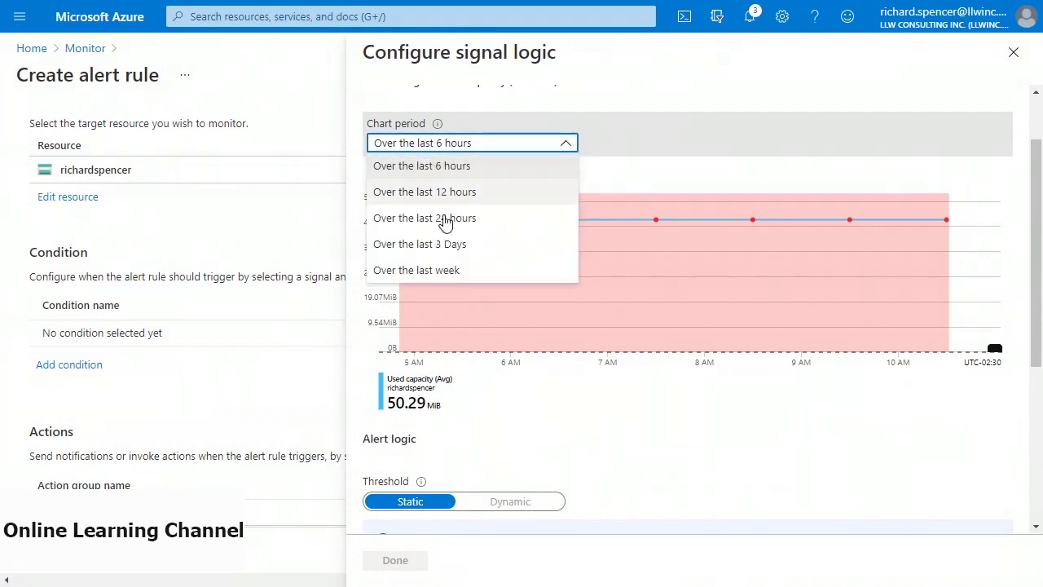
left_click(440, 269)
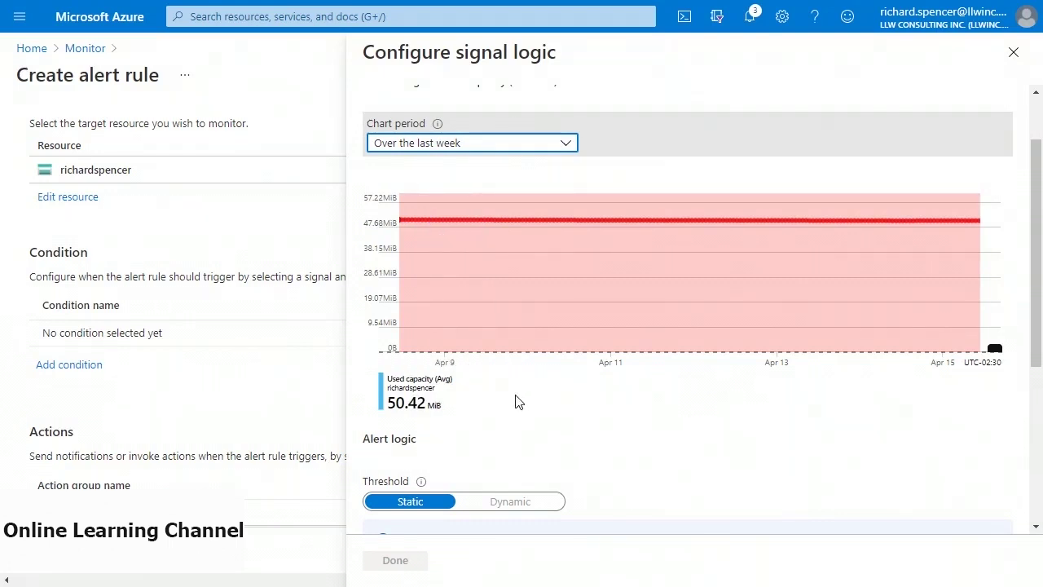
Set the threshold to greater than 5 GiB and save the condition.
scroll(519, 400, "down", 1)
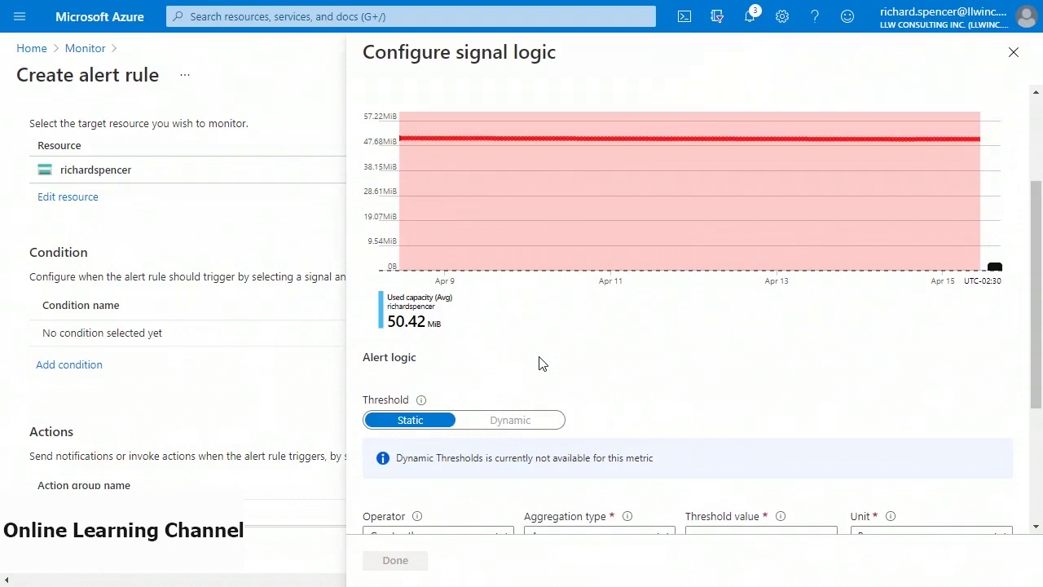
scroll(572, 362, "down", 1)
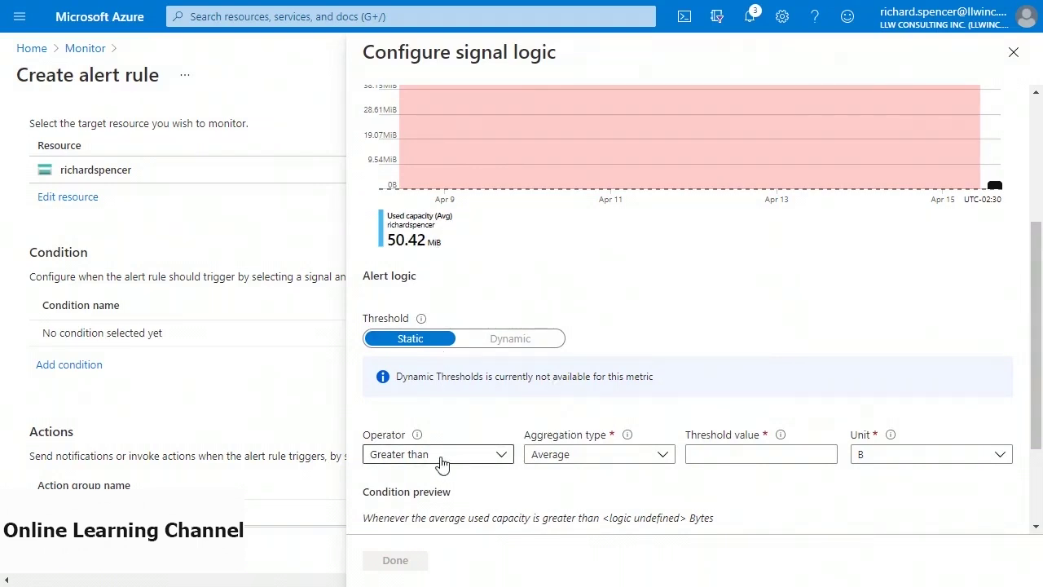
left_click(724, 457)
type("5")
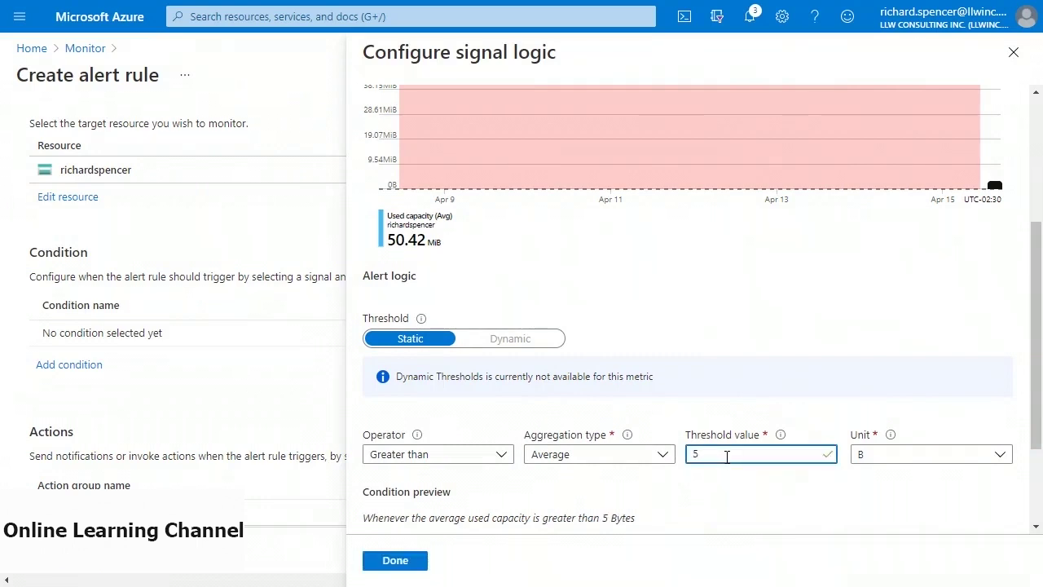
left_click(907, 456)
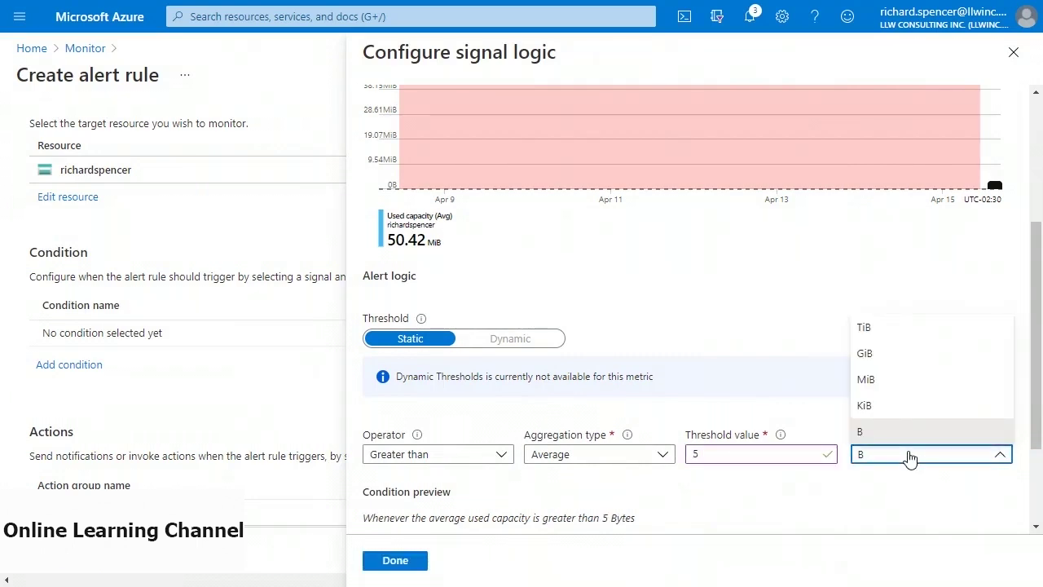
left_click(883, 356)
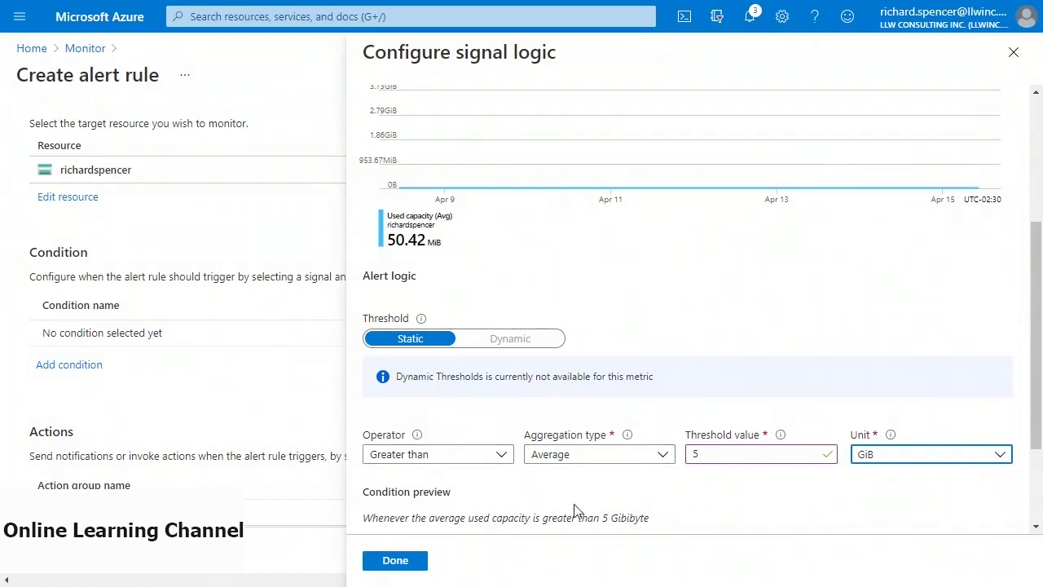
scroll(571, 509, "down", 3)
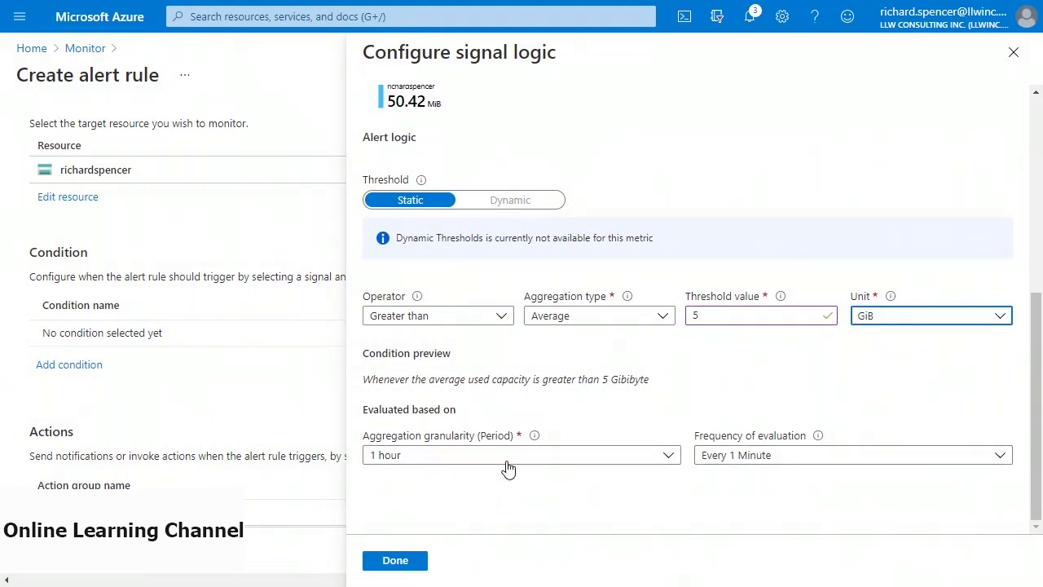
left_click(396, 561)
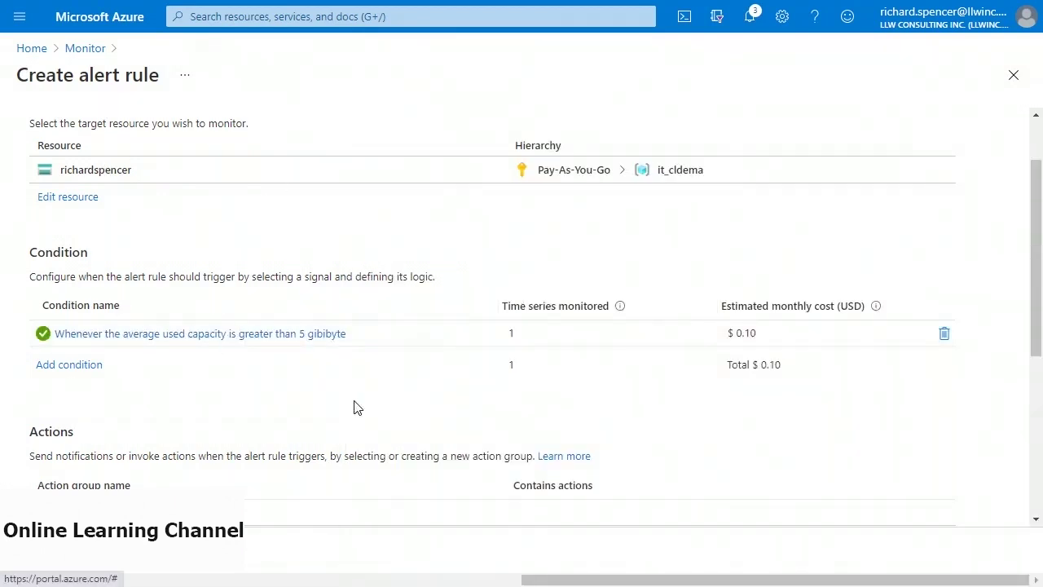
Open Add action groups from the Actions section, showing the existing test group.
scroll(487, 408, "down", 1)
scroll(465, 411, "down", 1)
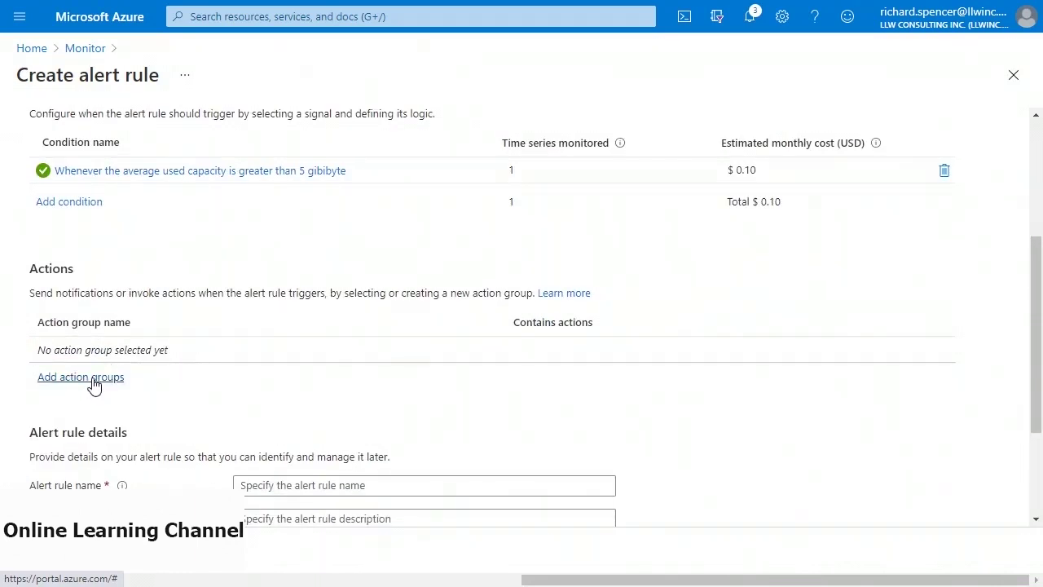
left_click(91, 379)
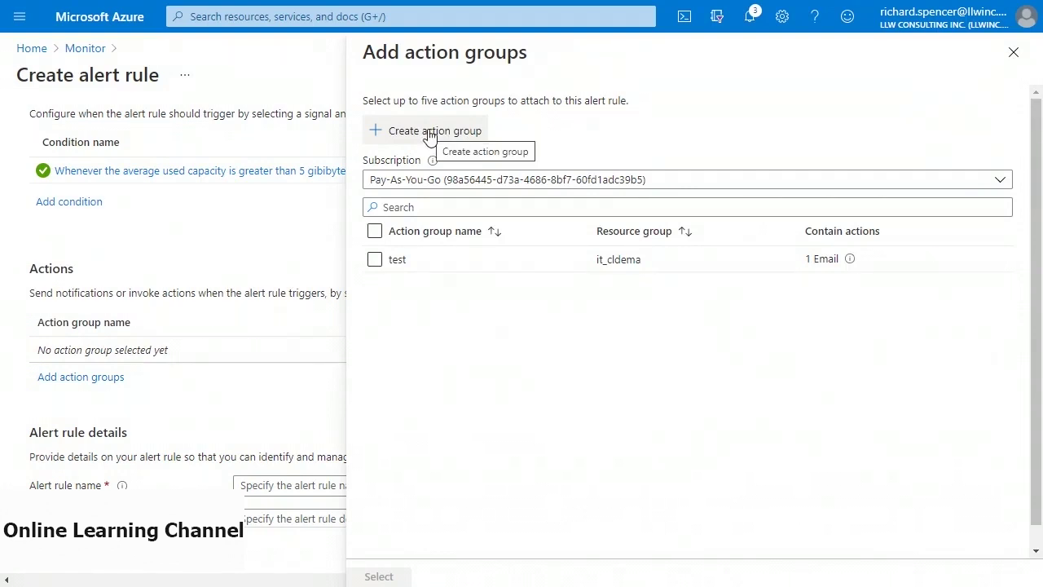
Create a new action group StorageAccountUsageAG in resource group it_cldema and continue to Notifications.
left_click(430, 131)
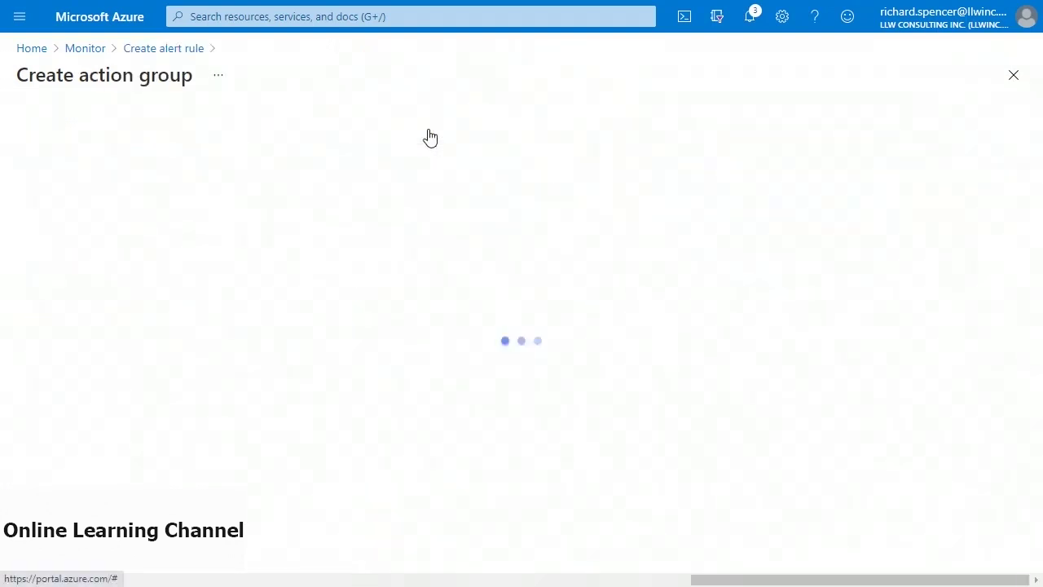
left_click(290, 305)
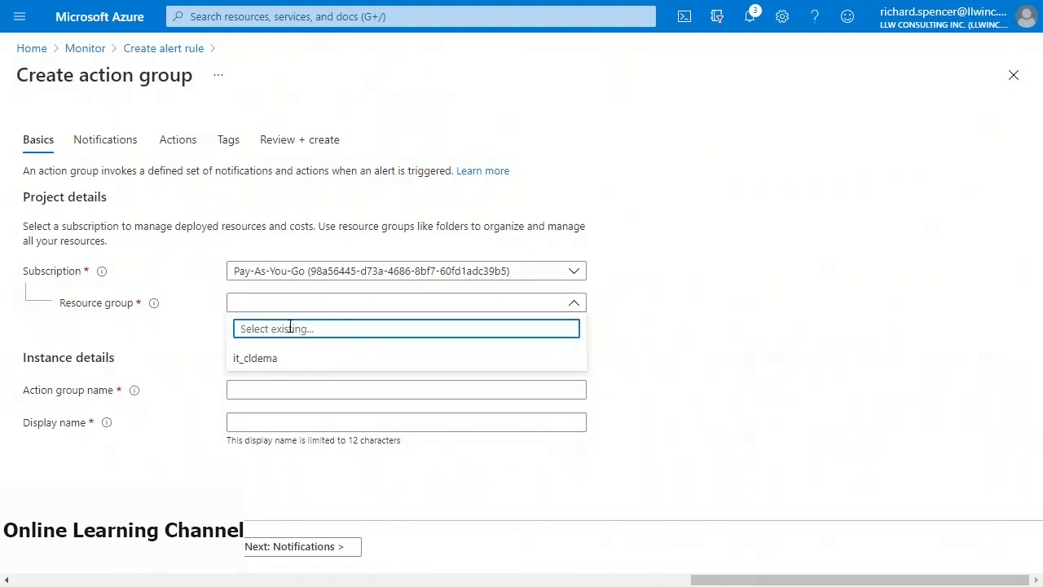
left_click(271, 366)
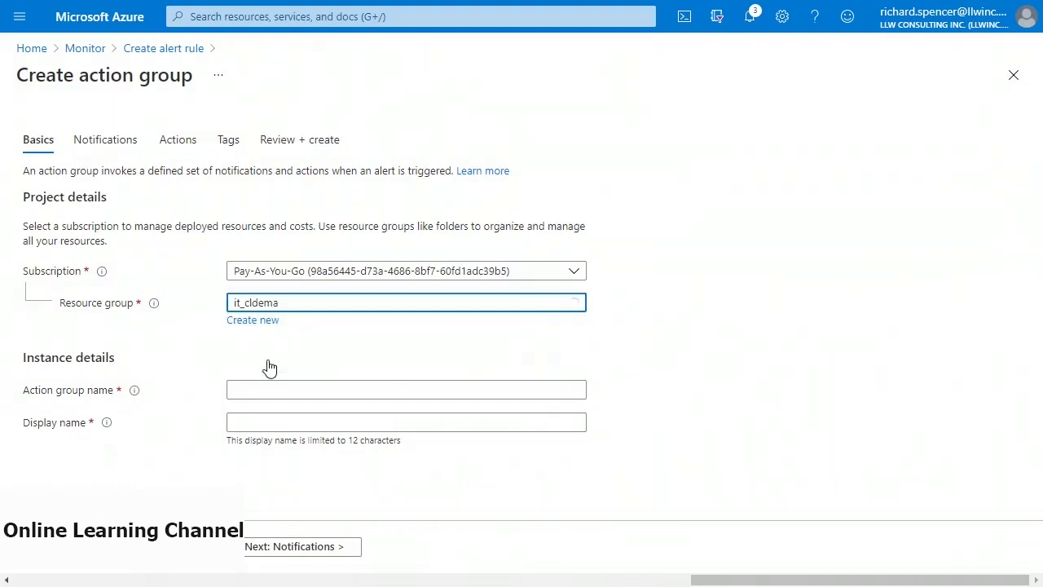
left_click(300, 389)
type("Storage")
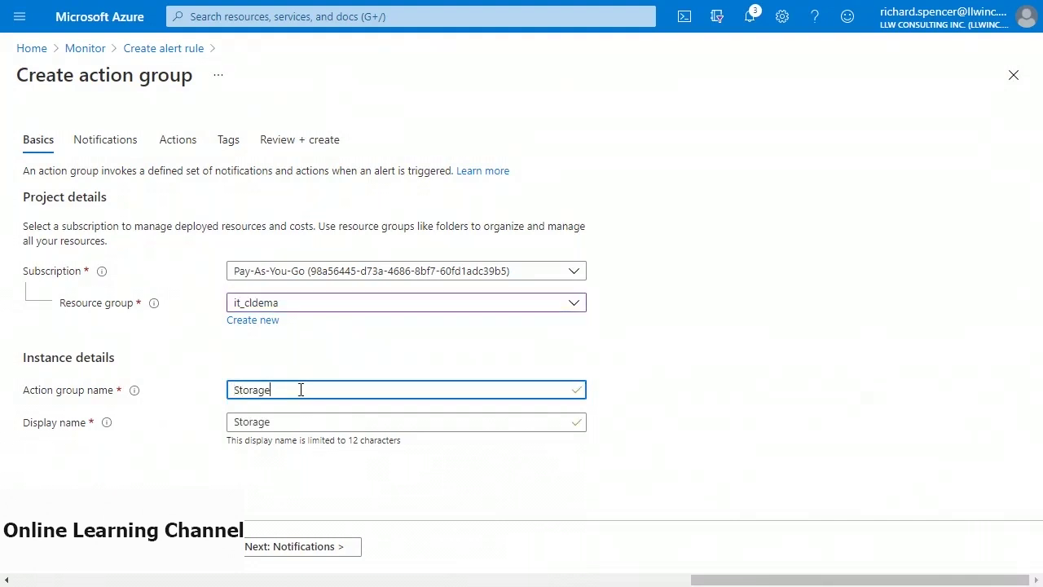
type("AccountUsageAG")
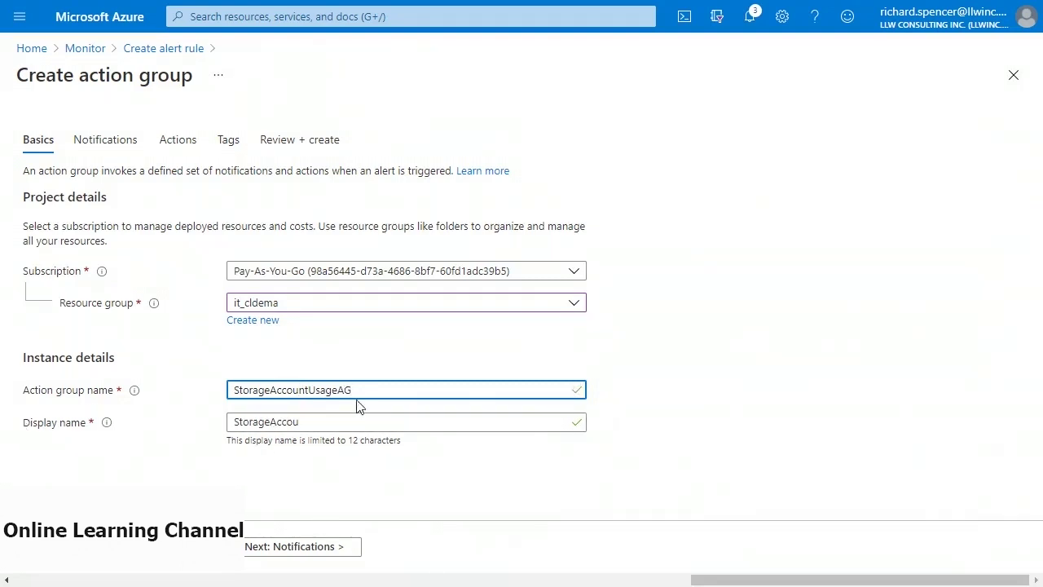
left_click(293, 546)
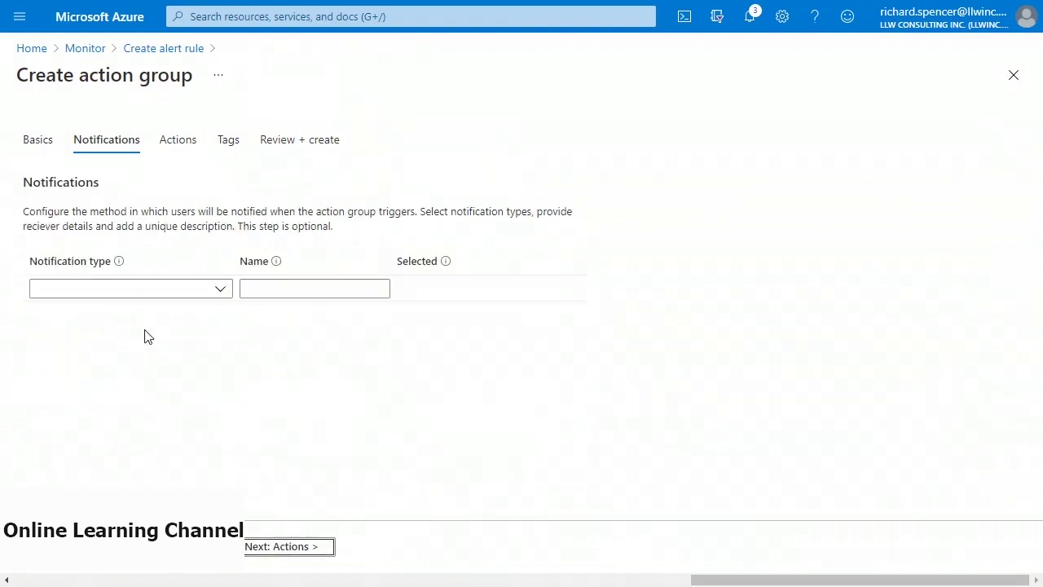
Add an Email/SMS message/Push/Voice notification with Email enabled to the owner's email address.
left_click(101, 292)
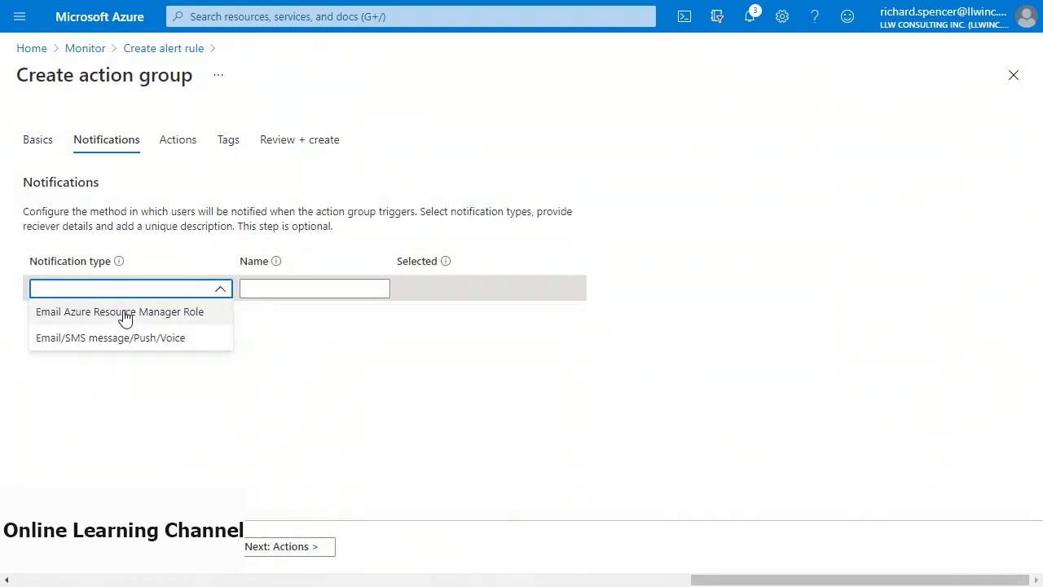
left_click(67, 339)
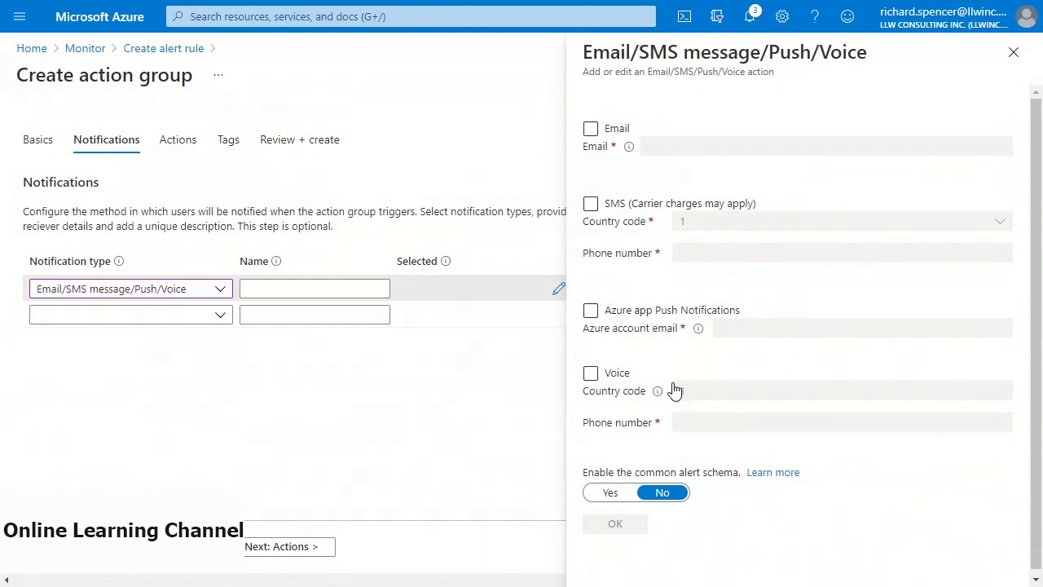
left_click(592, 131)
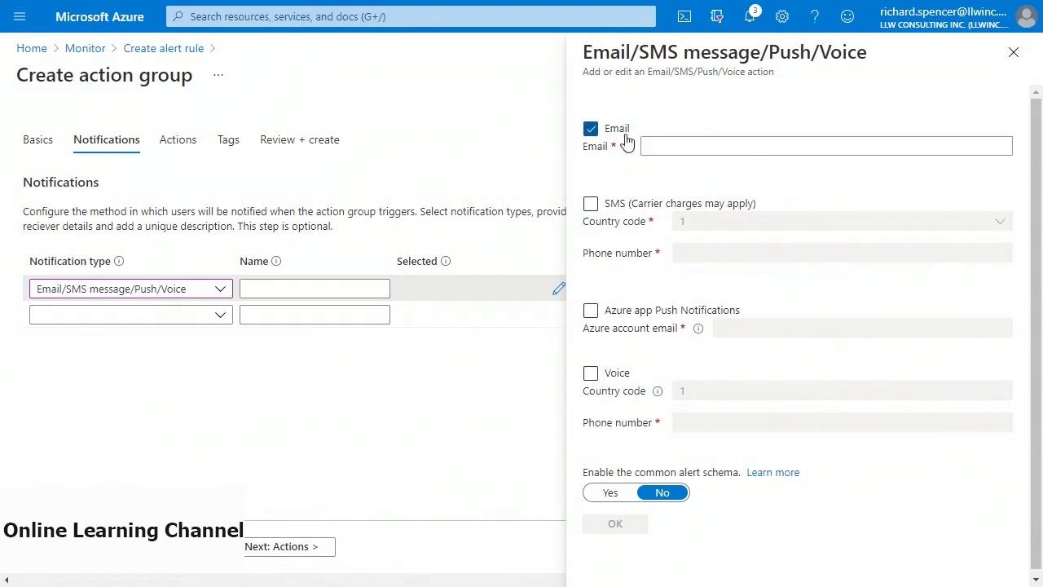
left_click(664, 145)
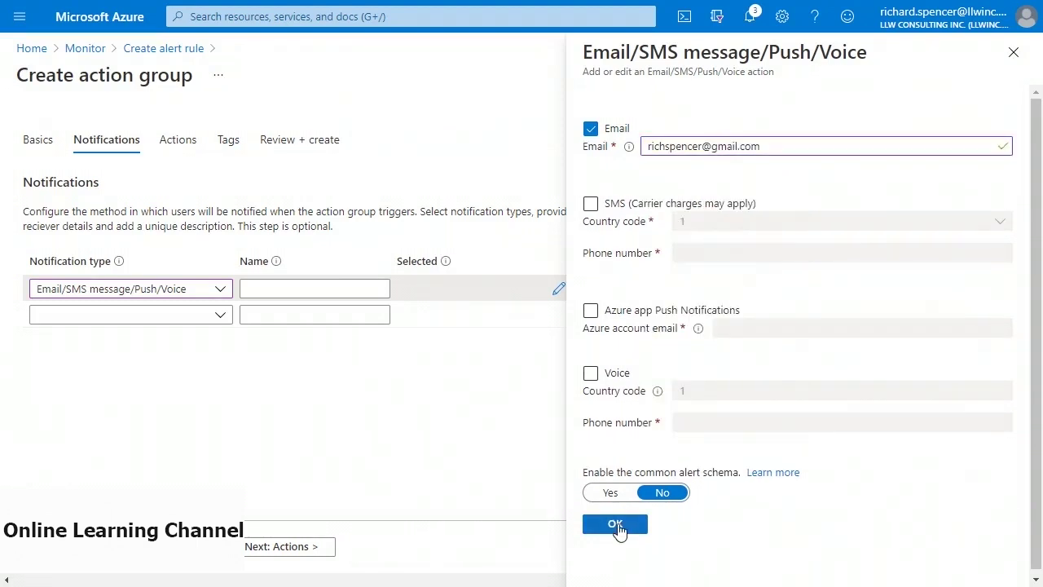
left_click(617, 538)
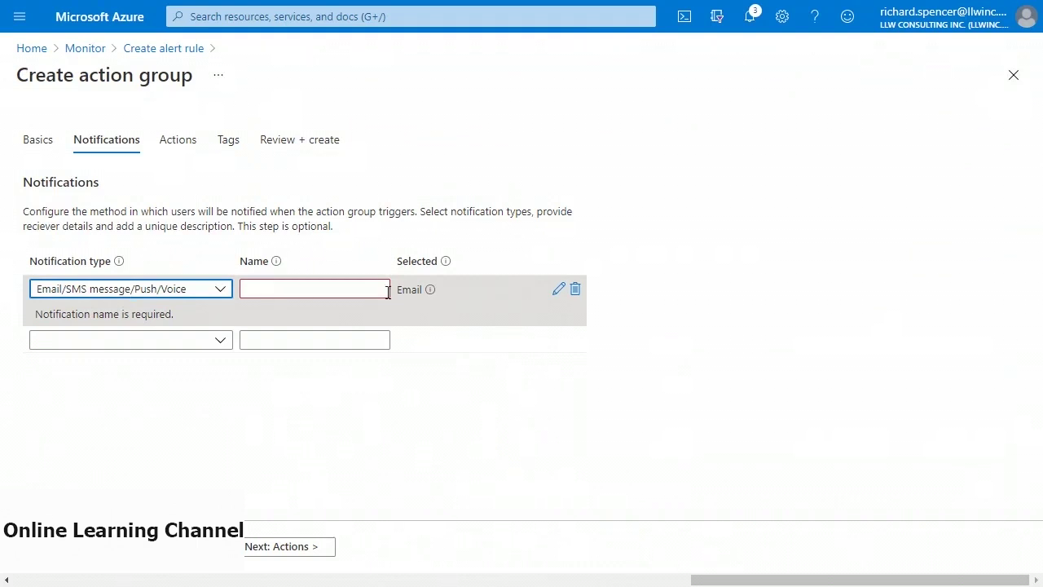
Give the email notification a name and continue to Actions.
left_click(282, 292)
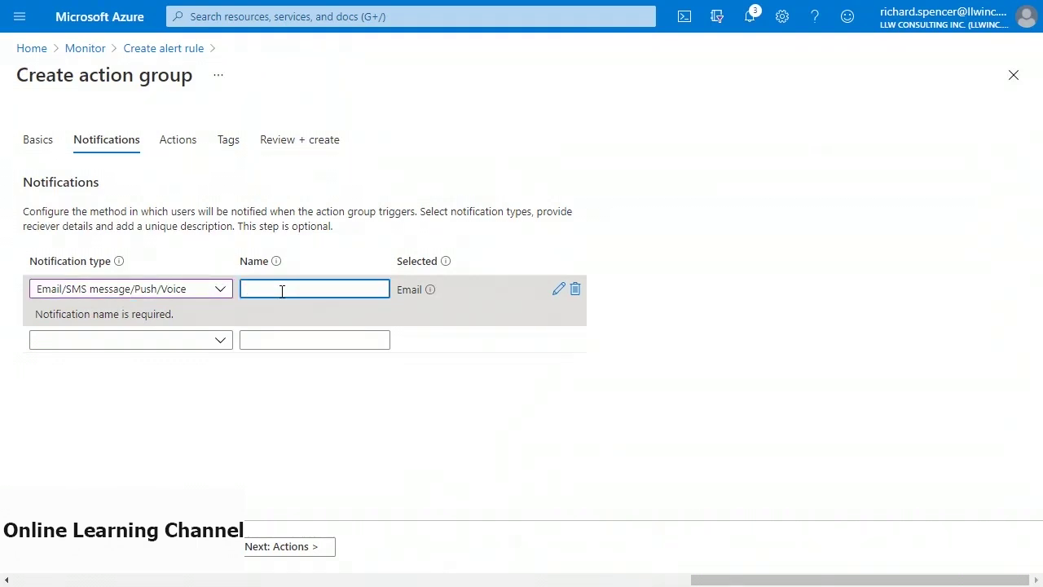
type("SendToRichard")
left_click(281, 546)
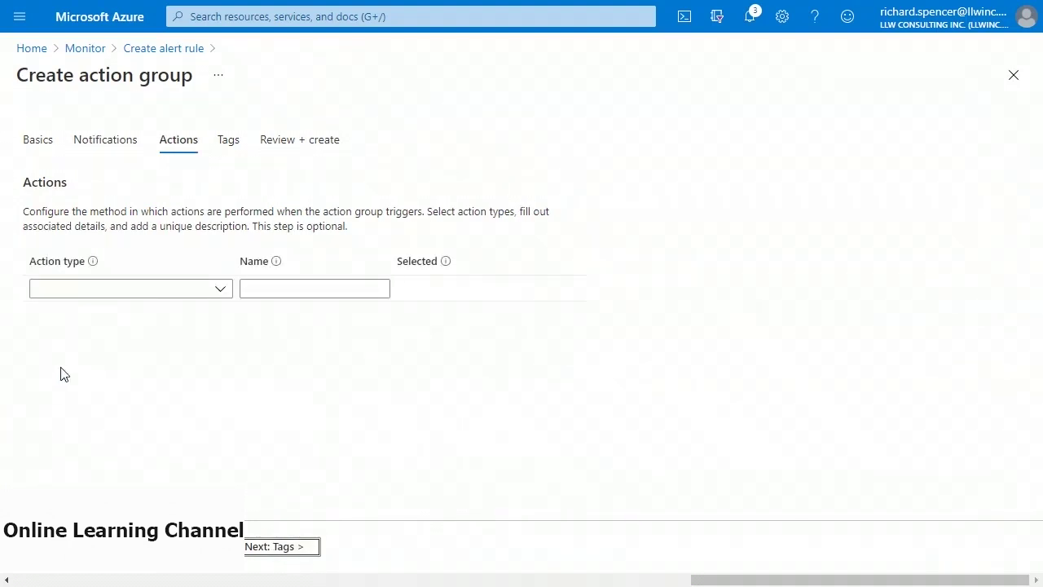
Leave actions and tags empty and create the StorageAccountUsageAG action group.
left_click(140, 294)
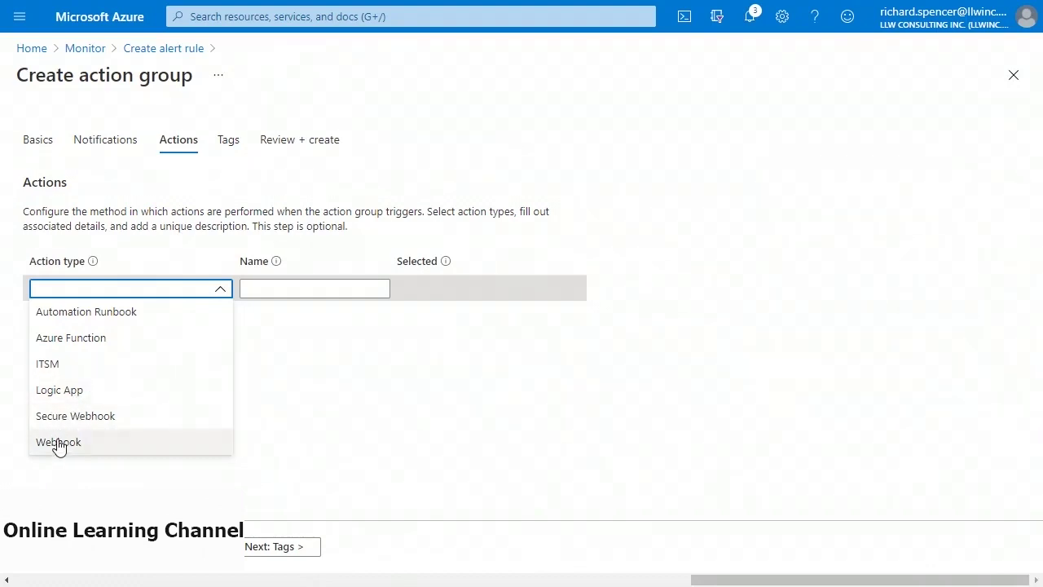
left_click(434, 376)
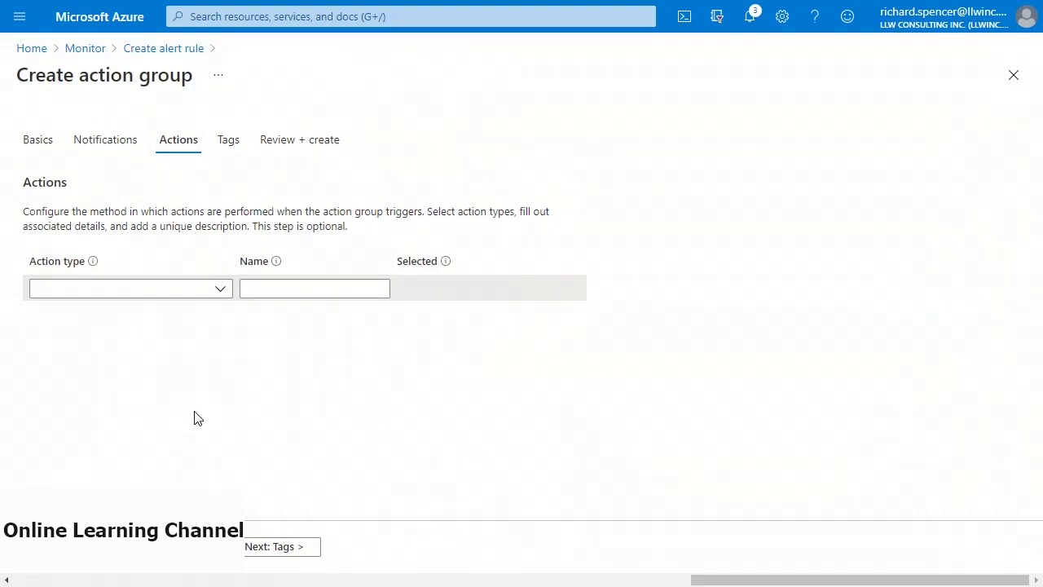
left_click(274, 547)
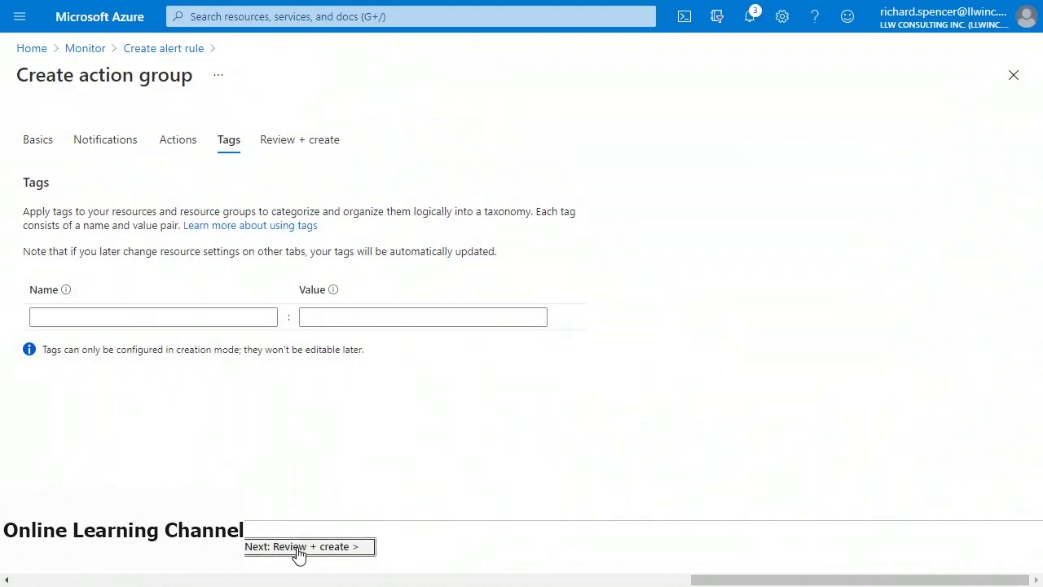
left_click(299, 550)
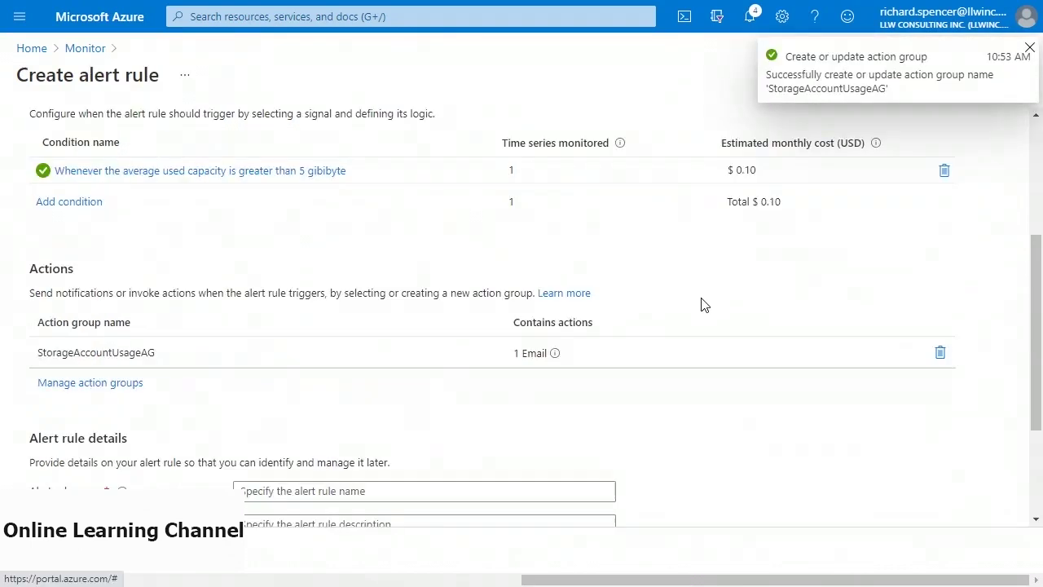
Name the alert rule StorageUsageAlarm, set severity 2 - Warning, and create it.
scroll(700, 304, "up", 3)
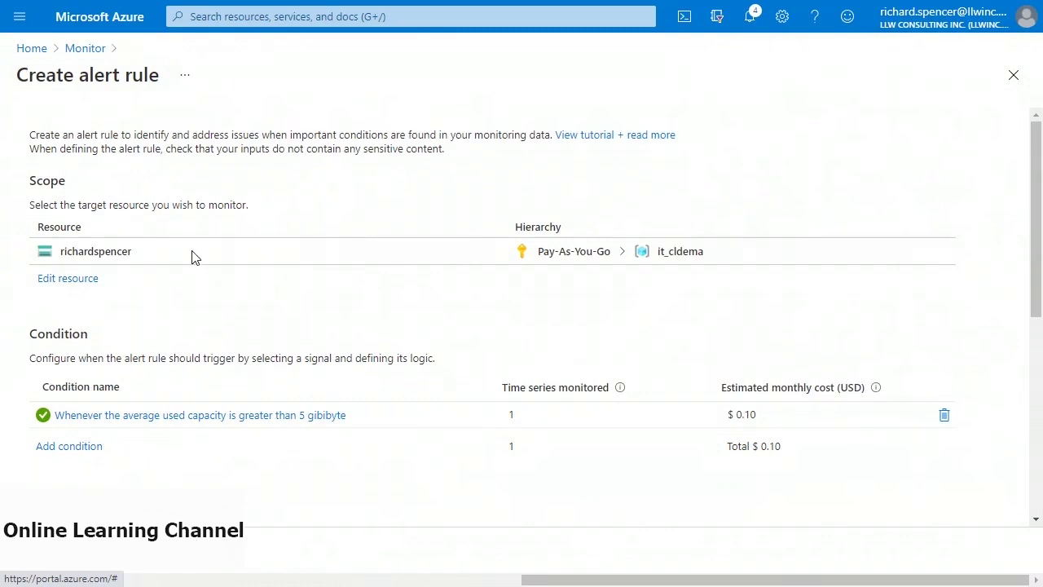
scroll(213, 359, "down", 1)
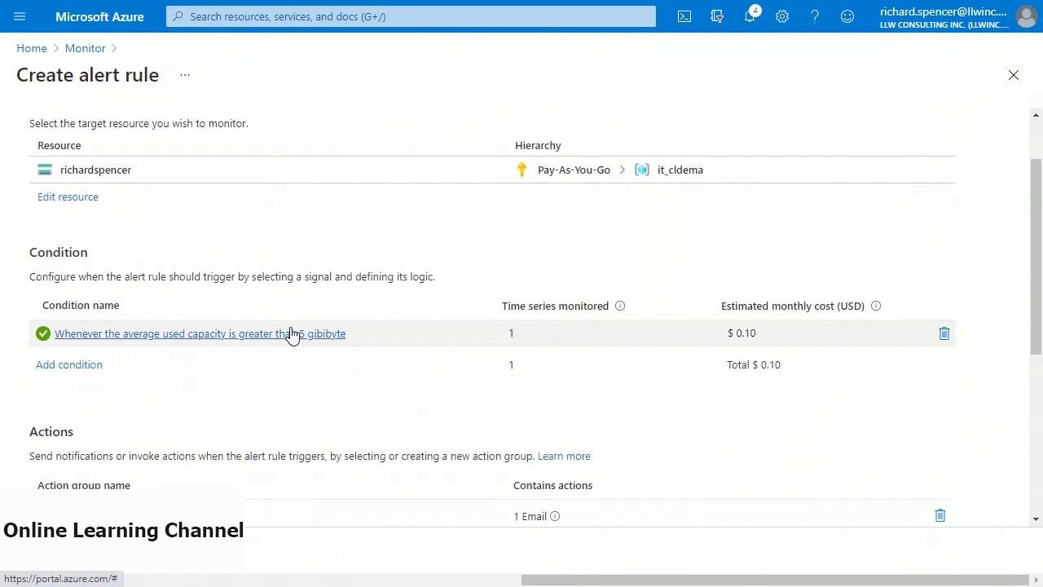
scroll(328, 354, "down", 2)
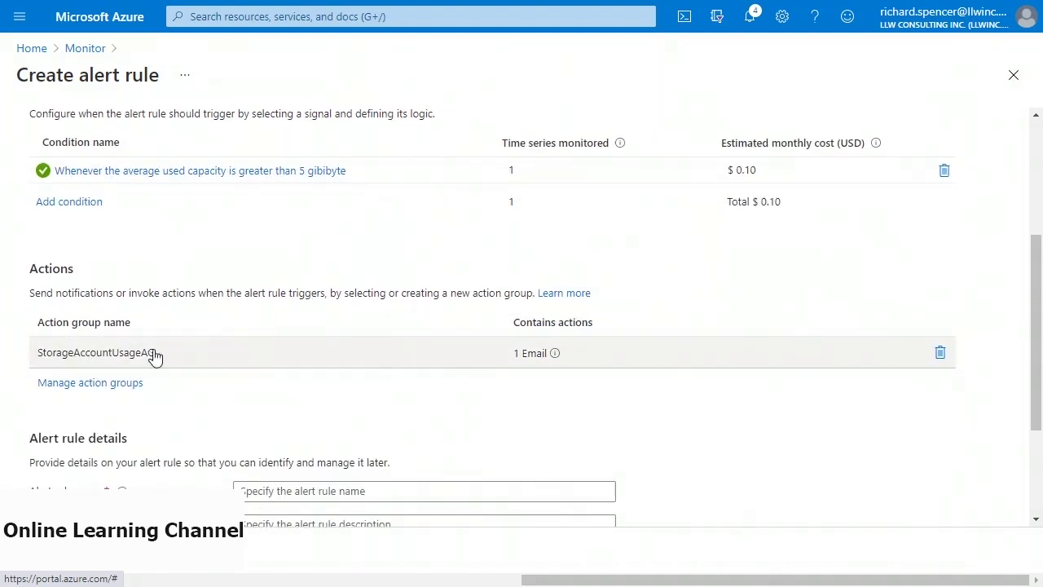
scroll(521, 326, "down", 2)
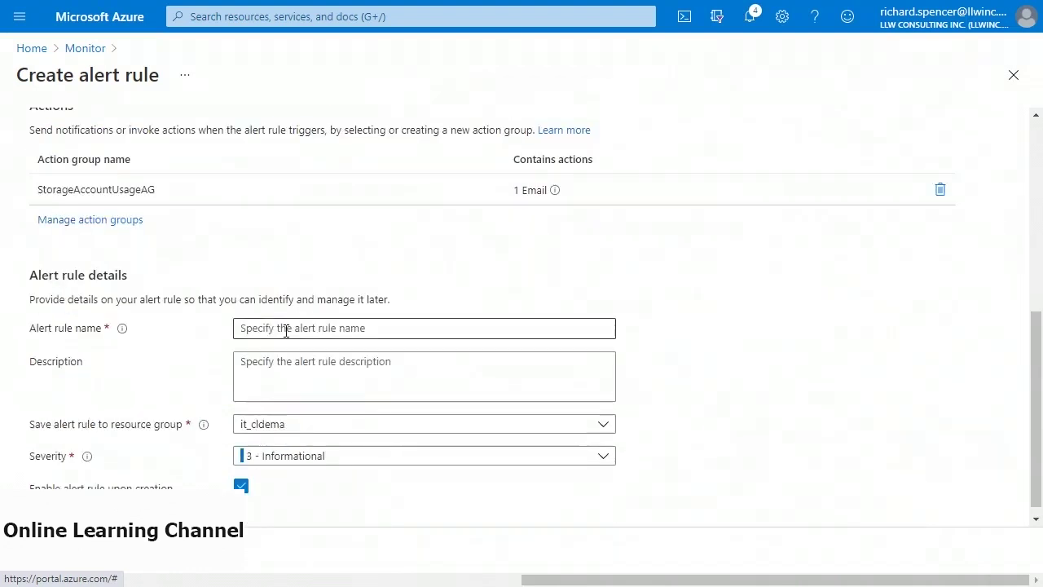
left_click(284, 329)
type("Stora")
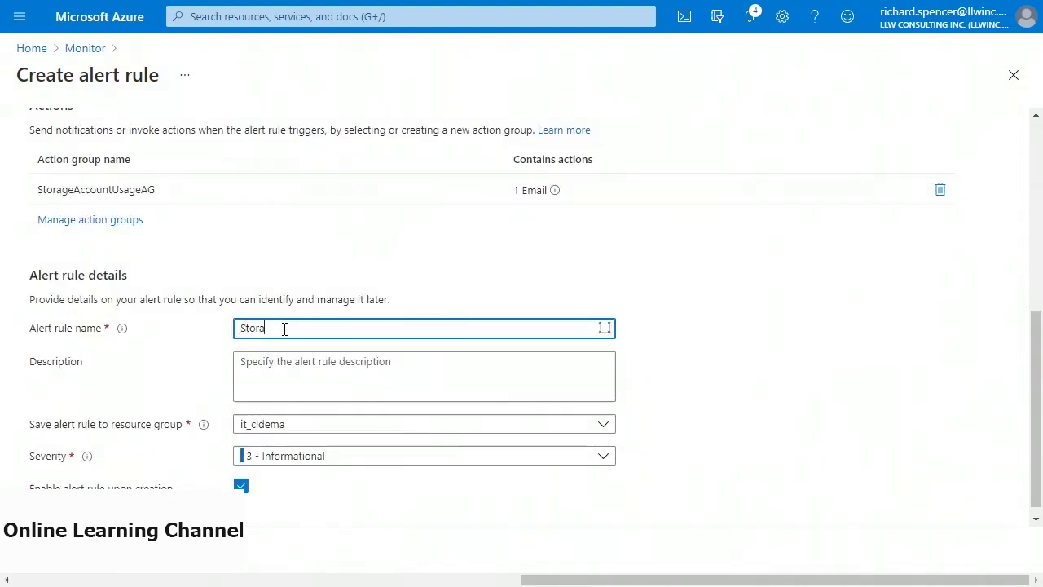
type("geUsageAlarm")
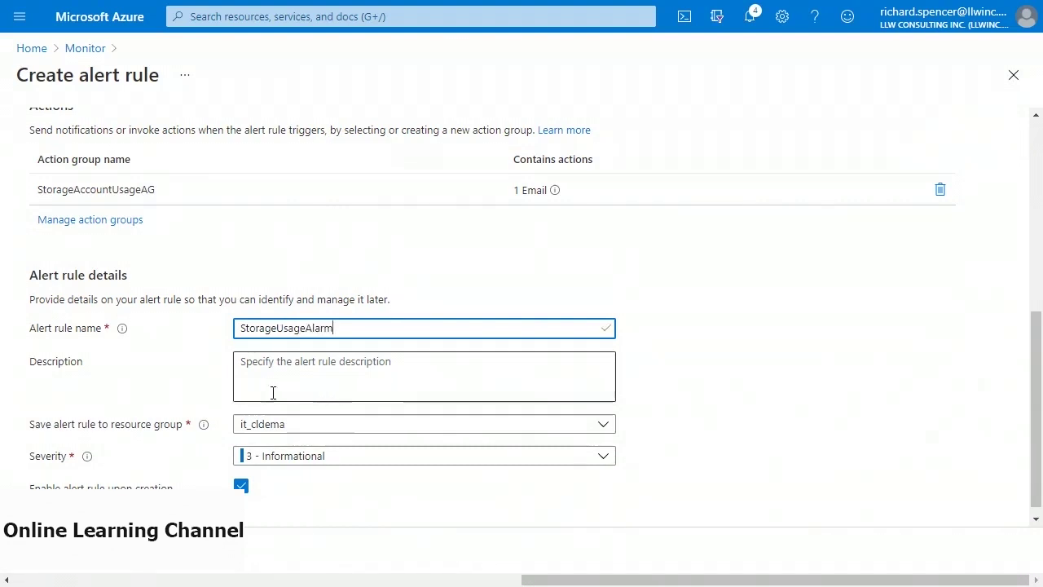
scroll(106, 434, "down", 1)
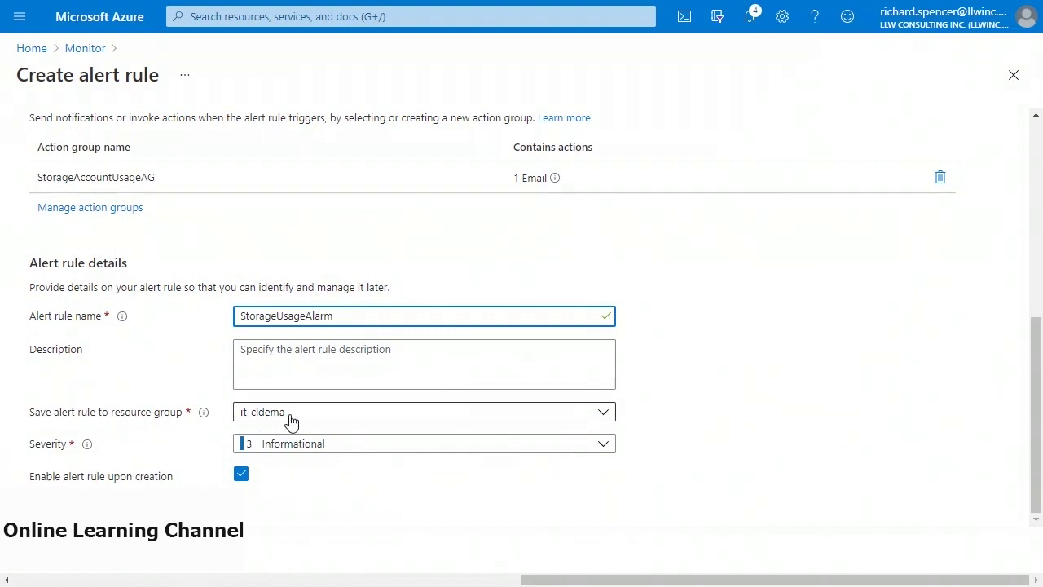
left_click(293, 445)
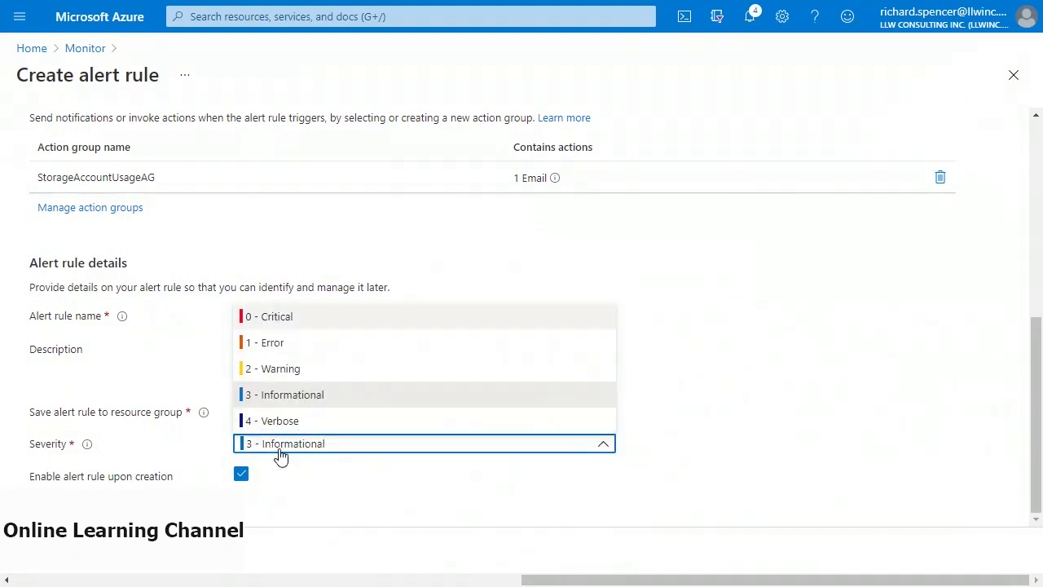
left_click(263, 372)
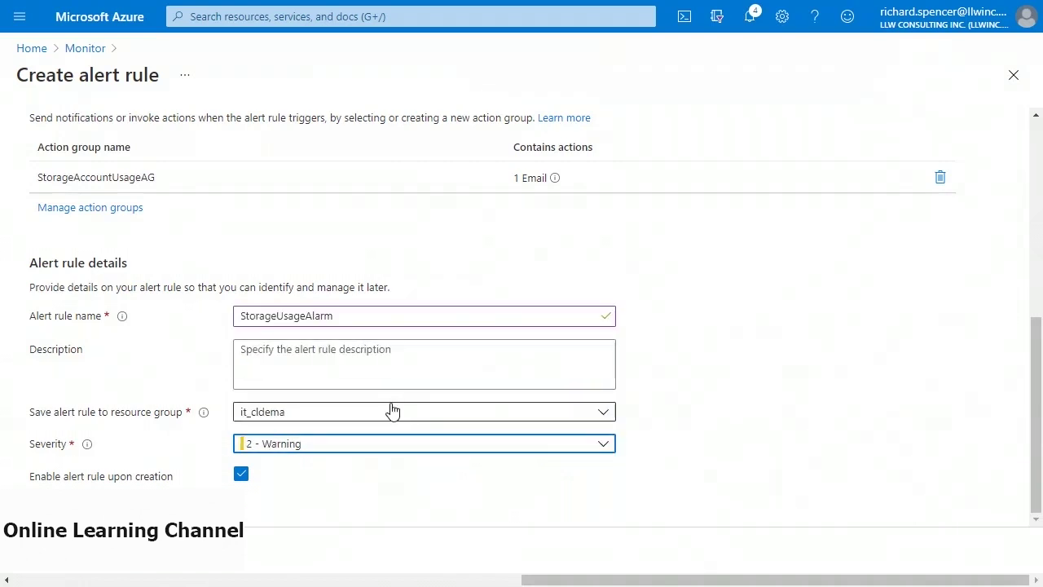
left_click(73, 554)
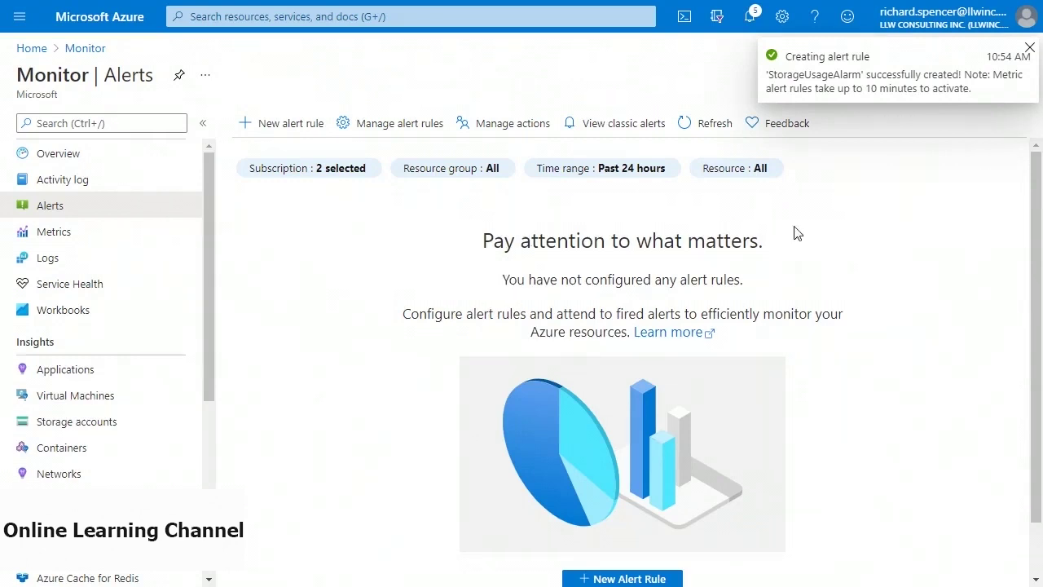
Refresh the Alerts page and confirm StorageUsageAlarm is listed as an enabled Metrics alert rule.
left_click(714, 133)
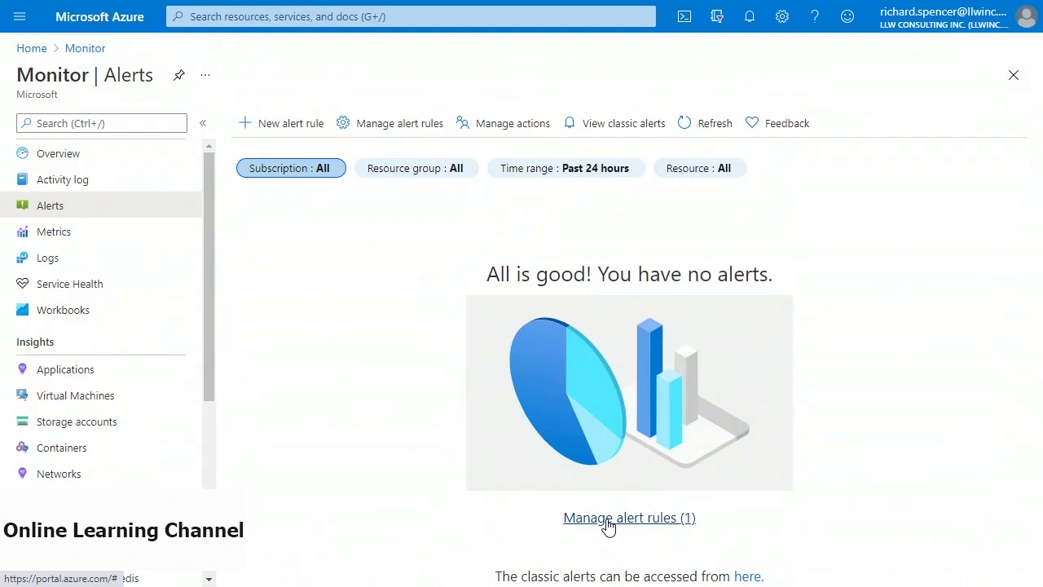
left_click(607, 522)
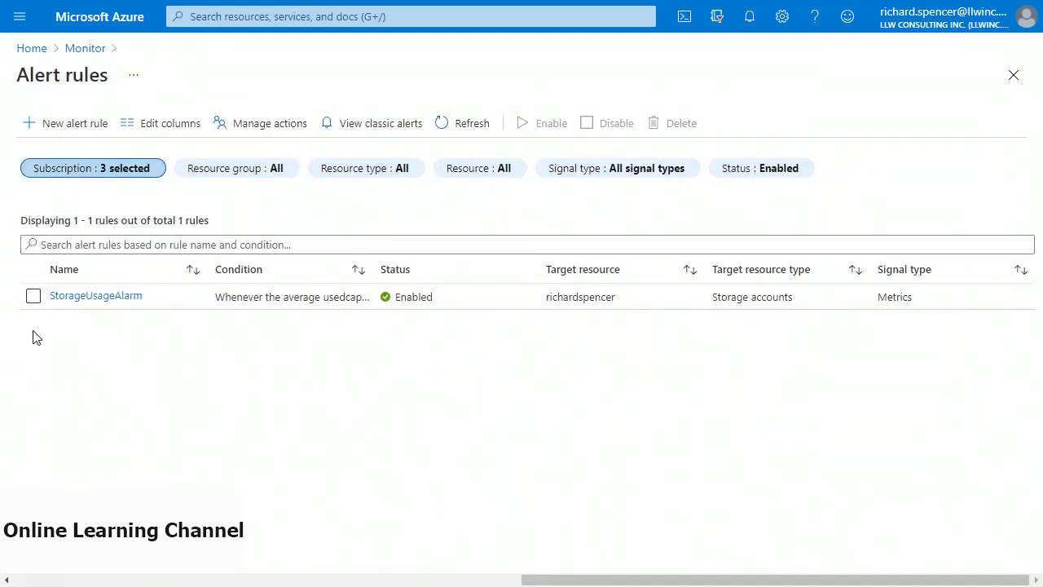
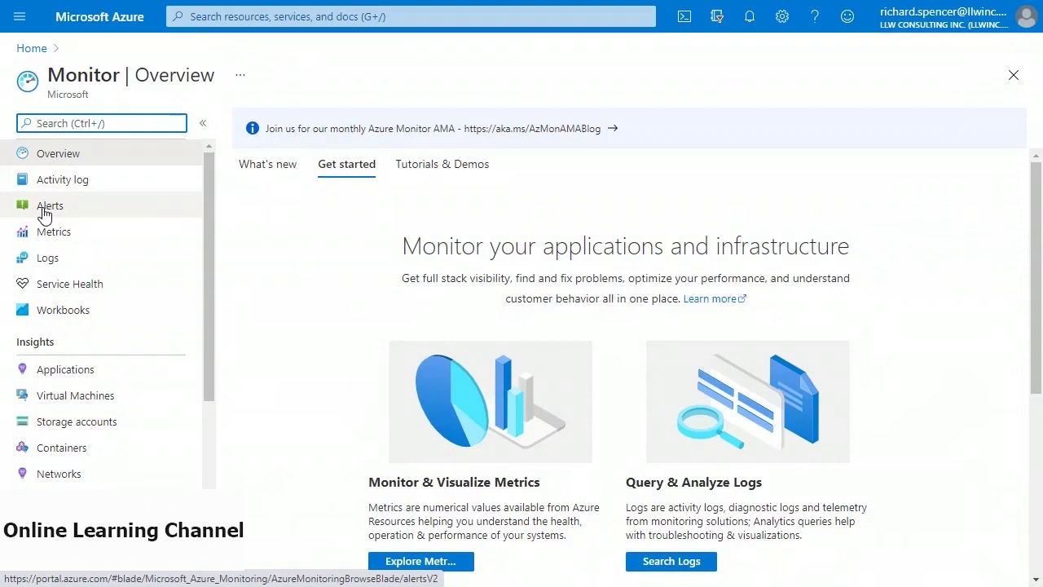
From Monitor's Alerts page, start a new alert rule and begin choosing its resource.
left_click(44, 214)
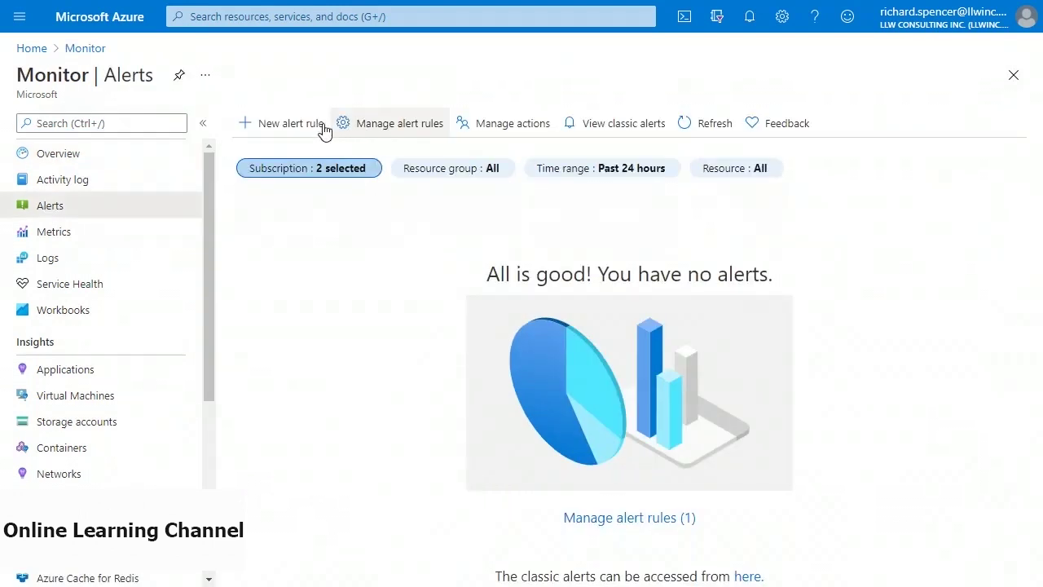
left_click(279, 129)
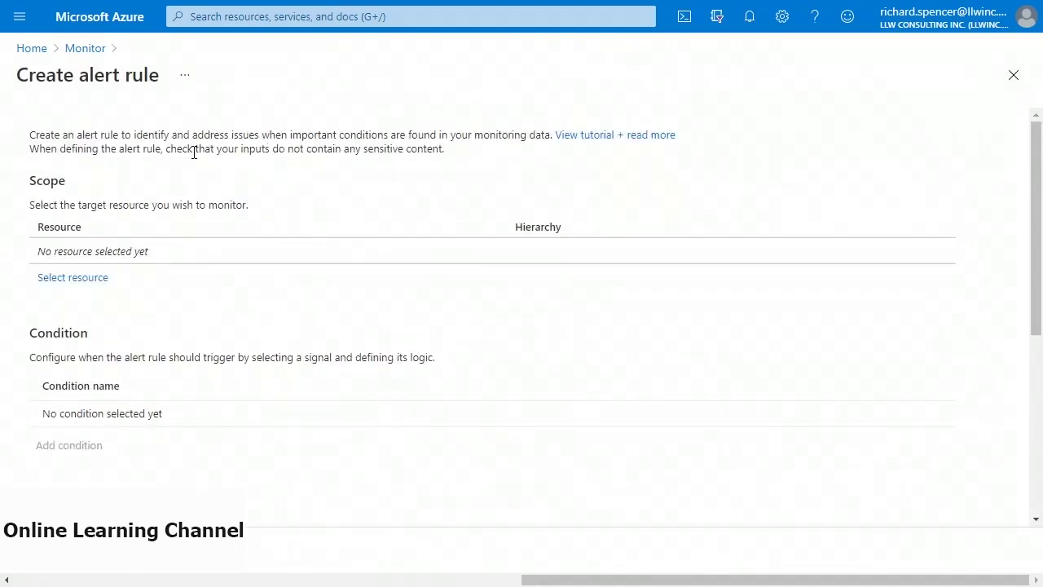
scroll(106, 183, "down", 1)
scroll(123, 163, "up", 1)
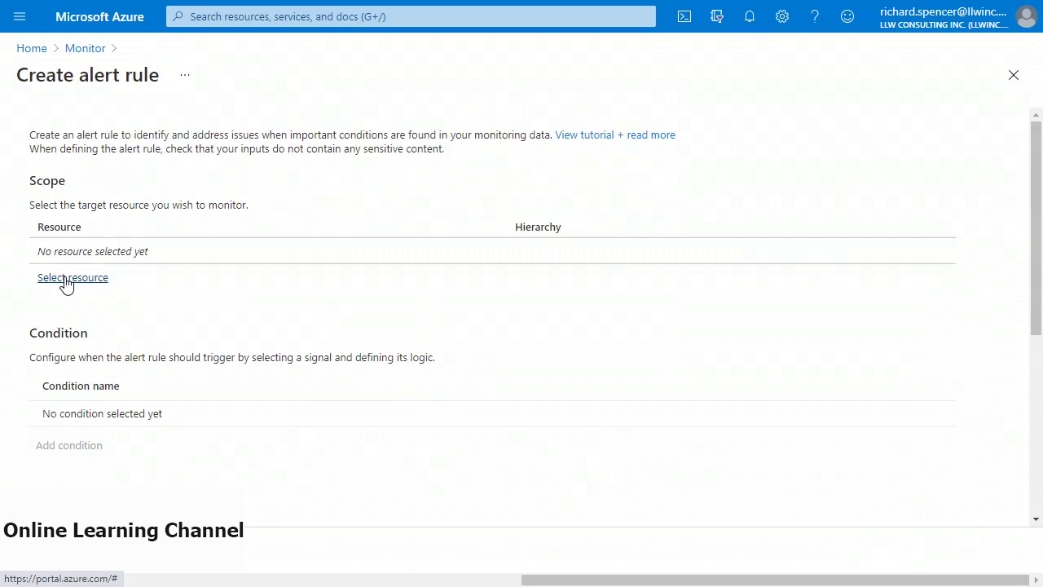
left_click(67, 284)
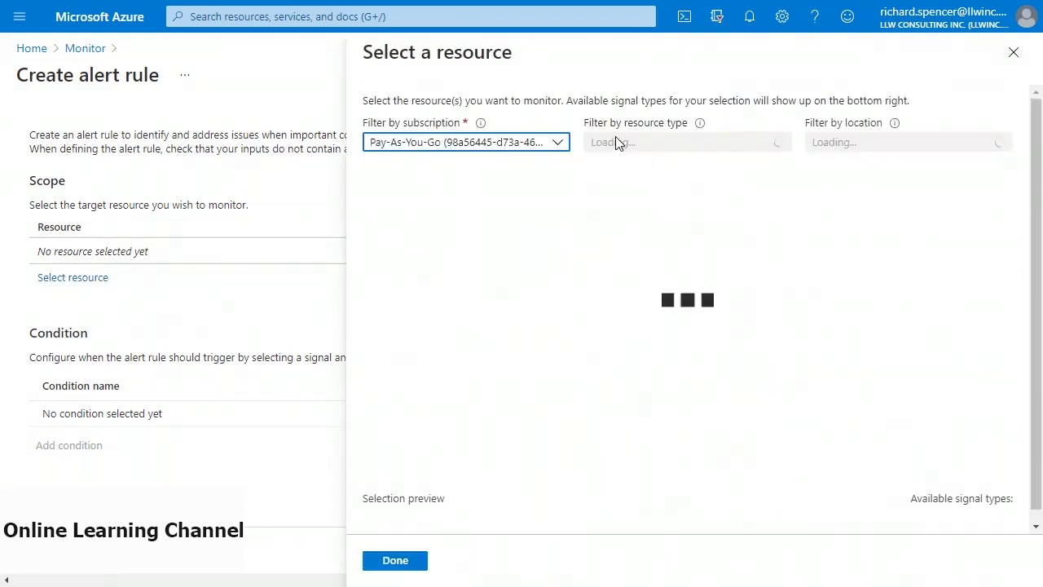
Show resources of all types and set SQL server richardsqlserver as the alert scope.
left_click(635, 143)
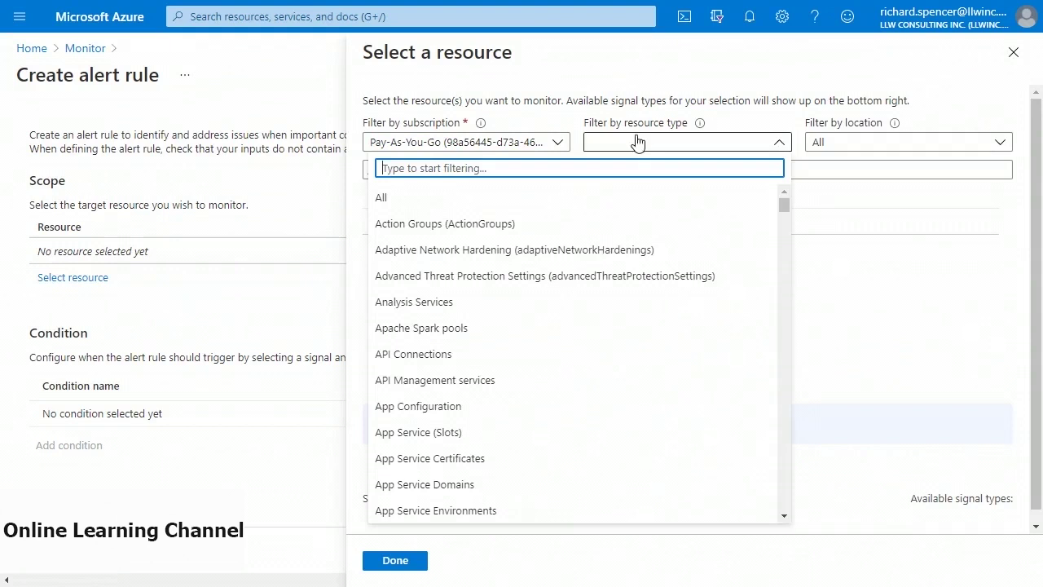
left_click(381, 201)
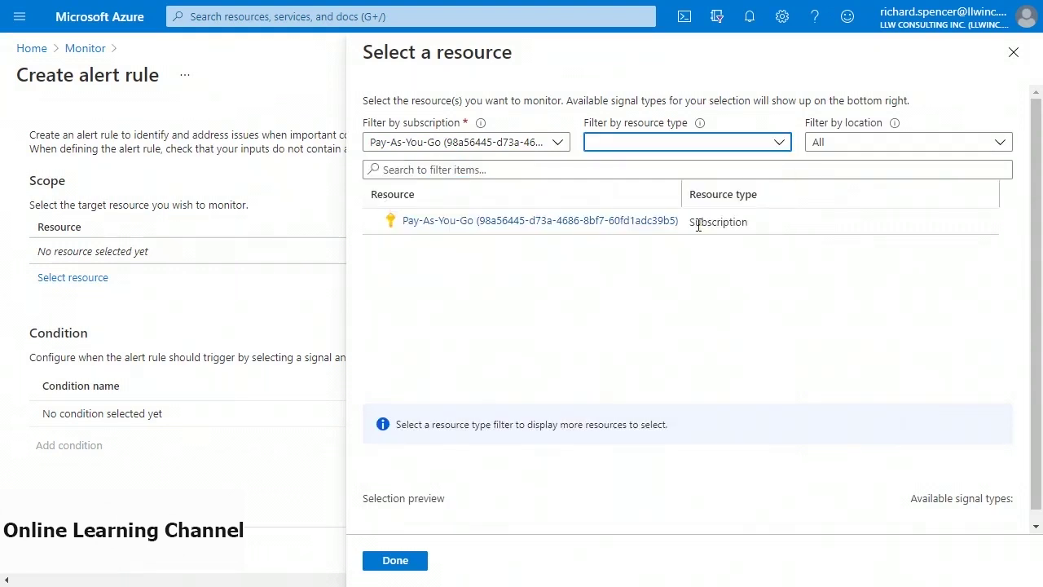
scroll(729, 298, "down", 6)
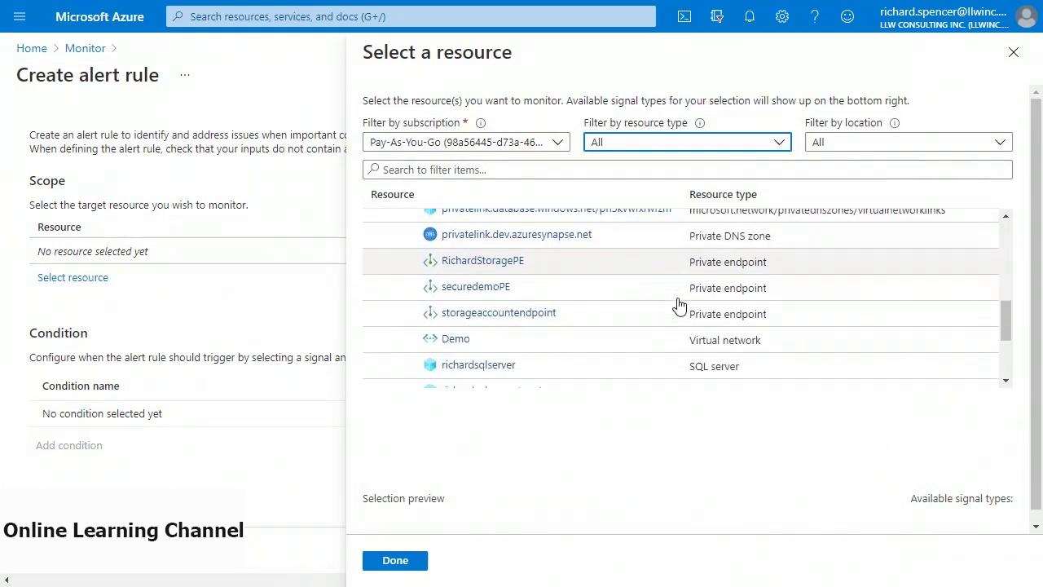
scroll(679, 304, "down", 3)
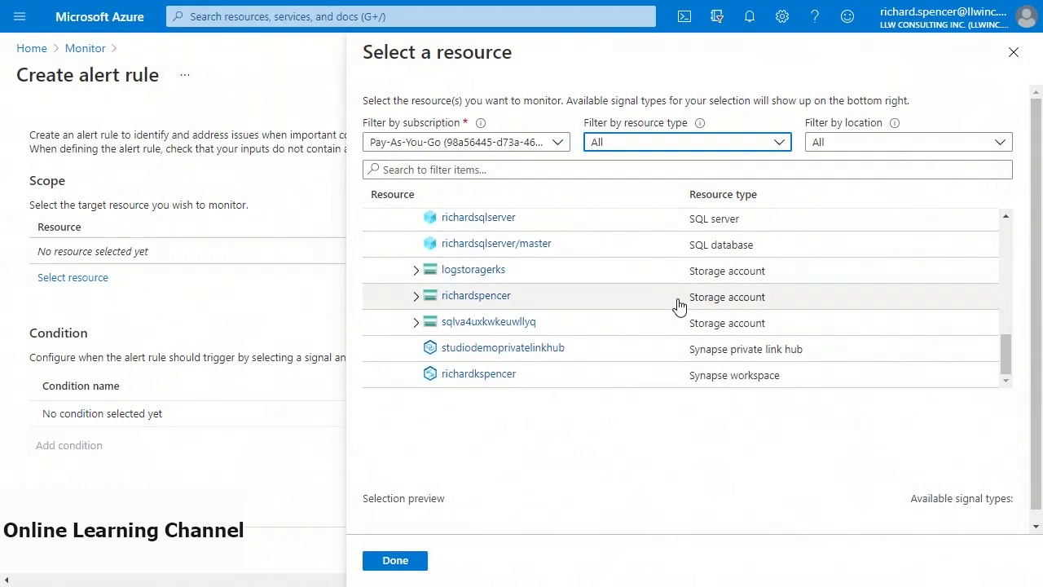
left_click(468, 222)
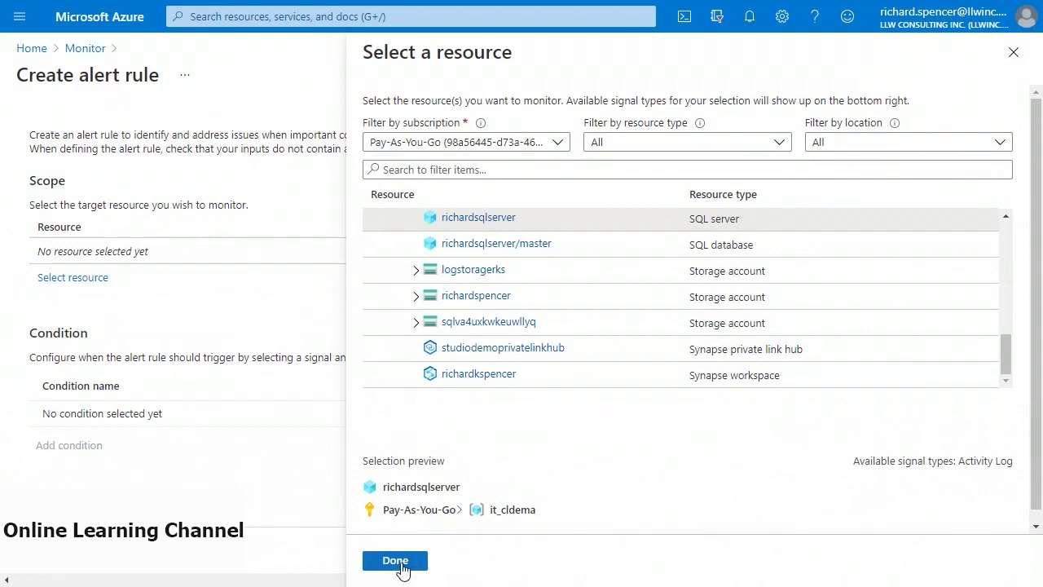
left_click(395, 564)
scroll(147, 372, "down", 1)
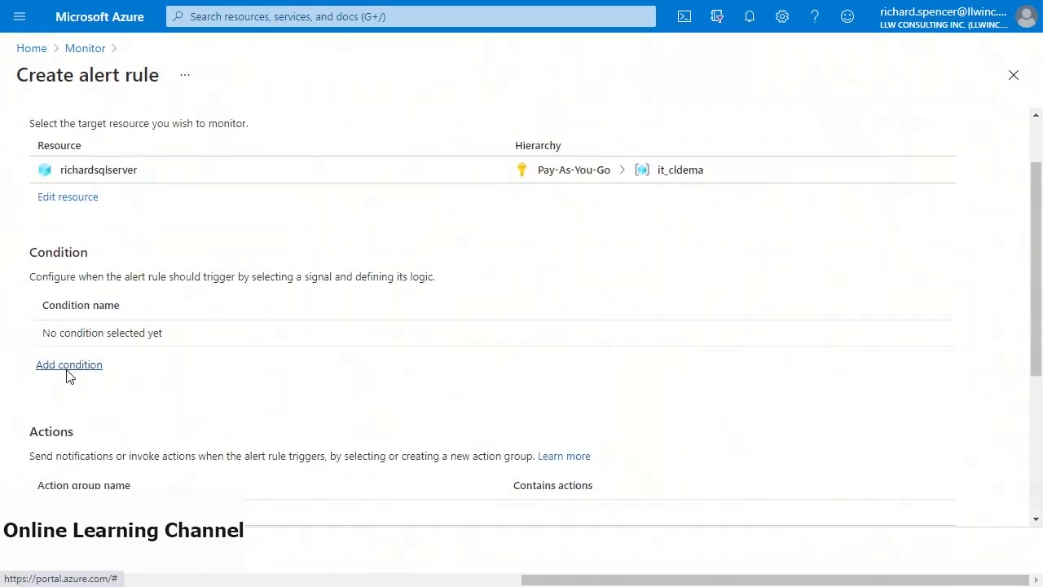
Add a condition using the Activity Log signal All Administrative operations.
left_click(68, 371)
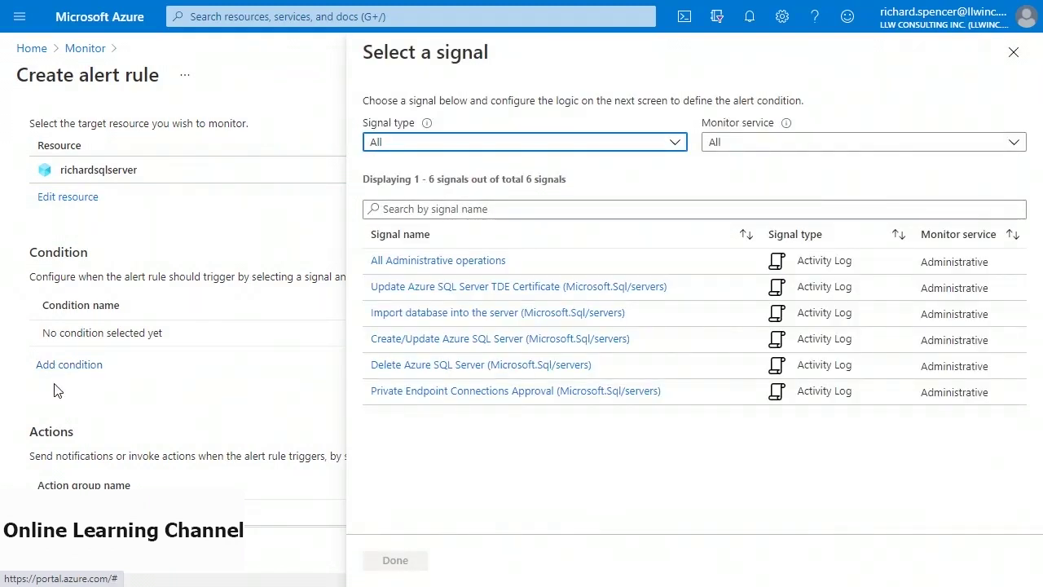
left_click(410, 145)
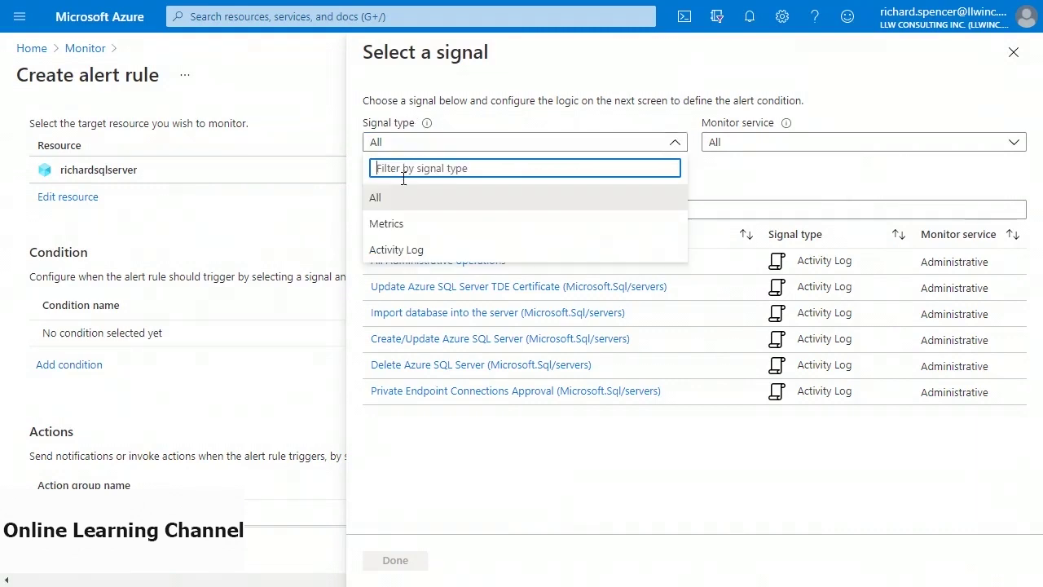
left_click(396, 253)
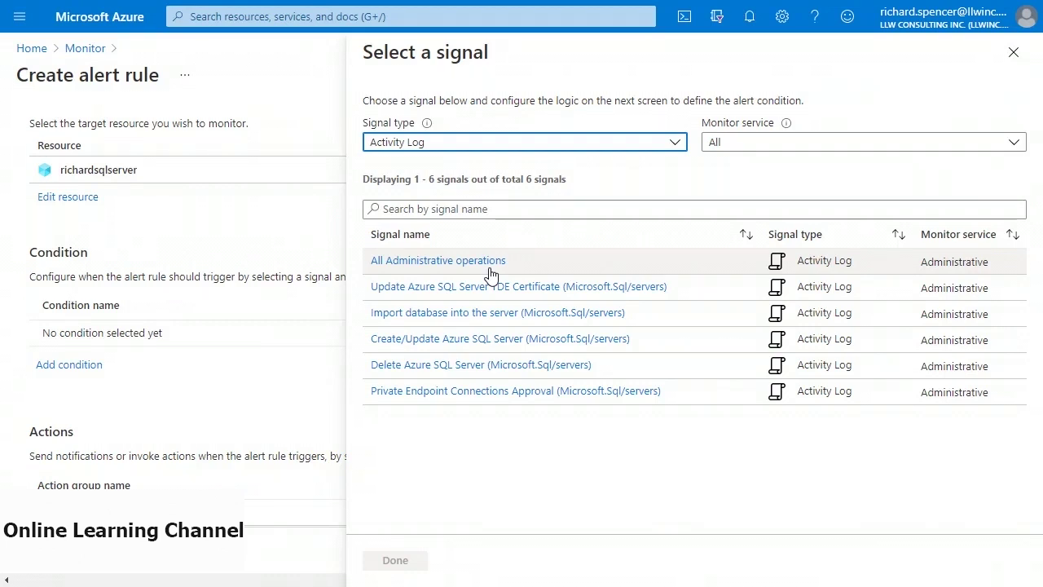
left_click(414, 267)
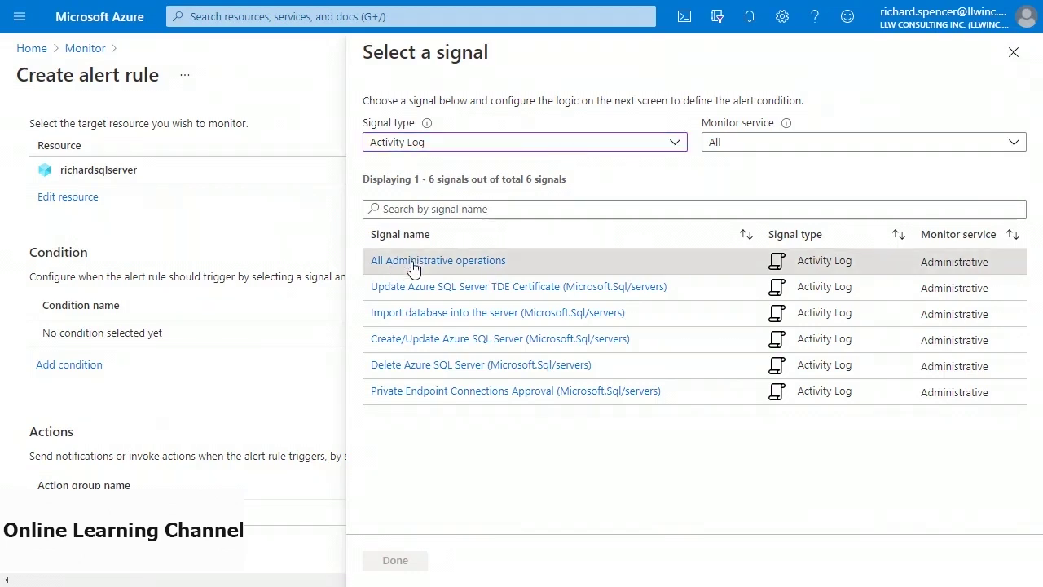
left_click(420, 213)
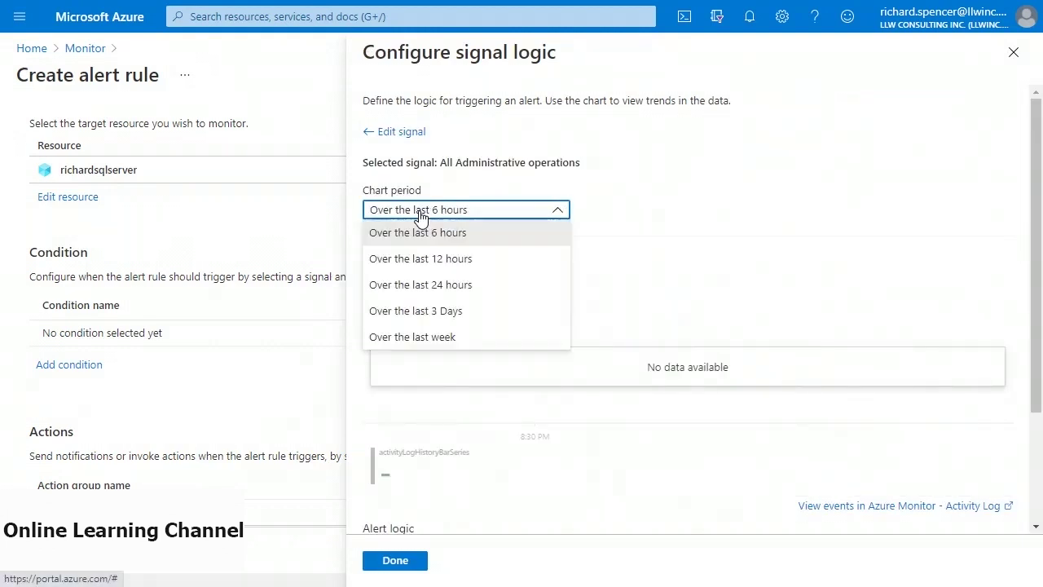
Chart the condition over the last week, keep default levels, statuses and initiators, and save it.
left_click(412, 337)
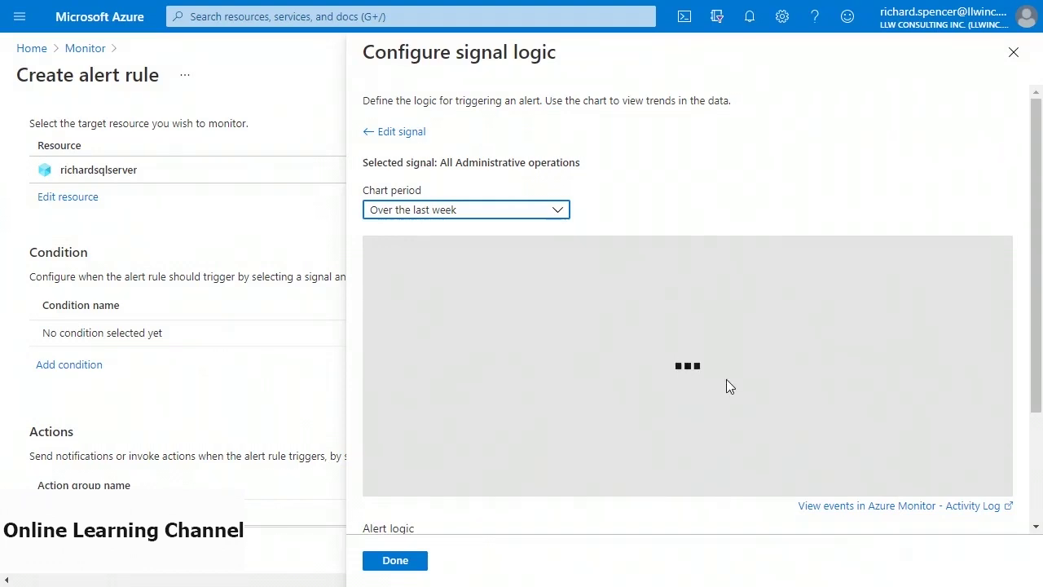
scroll(1038, 298, "down", 2)
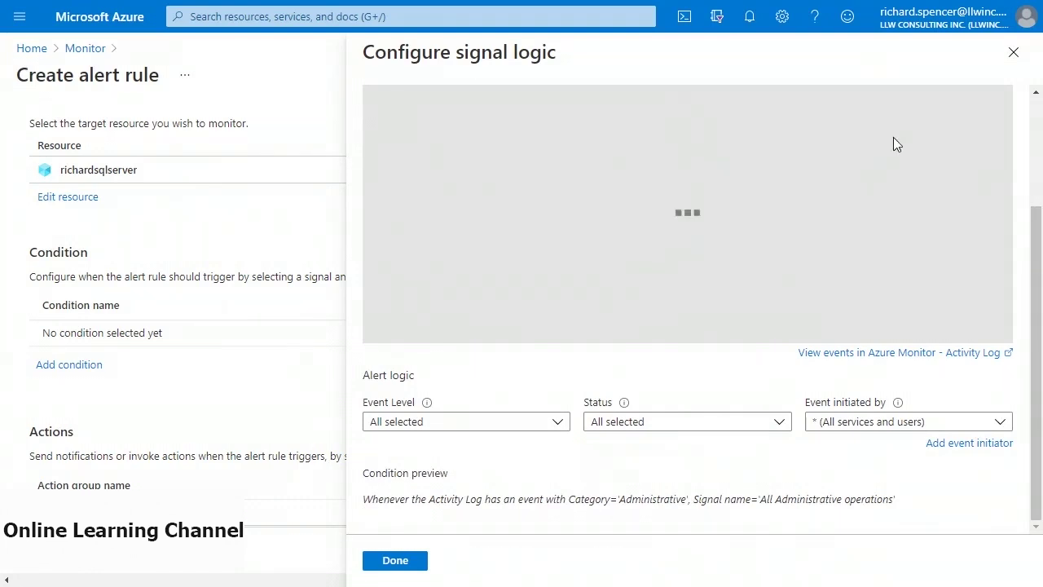
scroll(1036, 254, "up", 1)
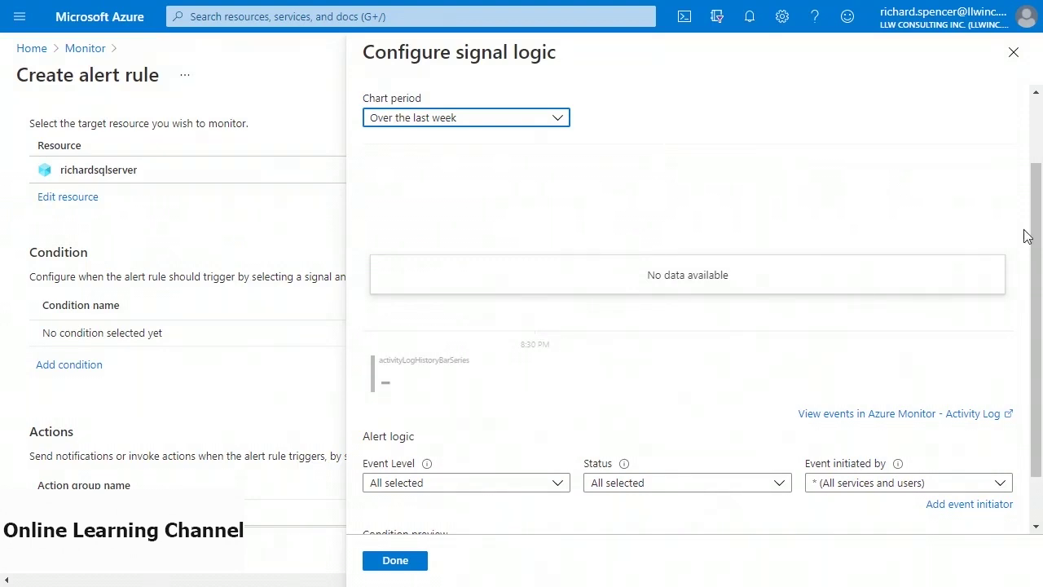
scroll(1035, 245, "down", 1)
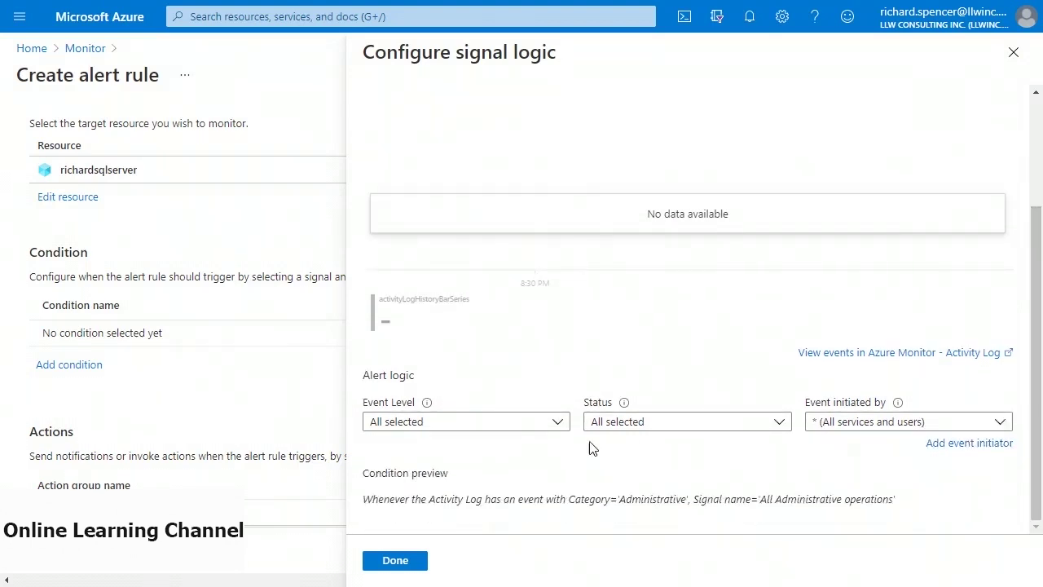
left_click(379, 427)
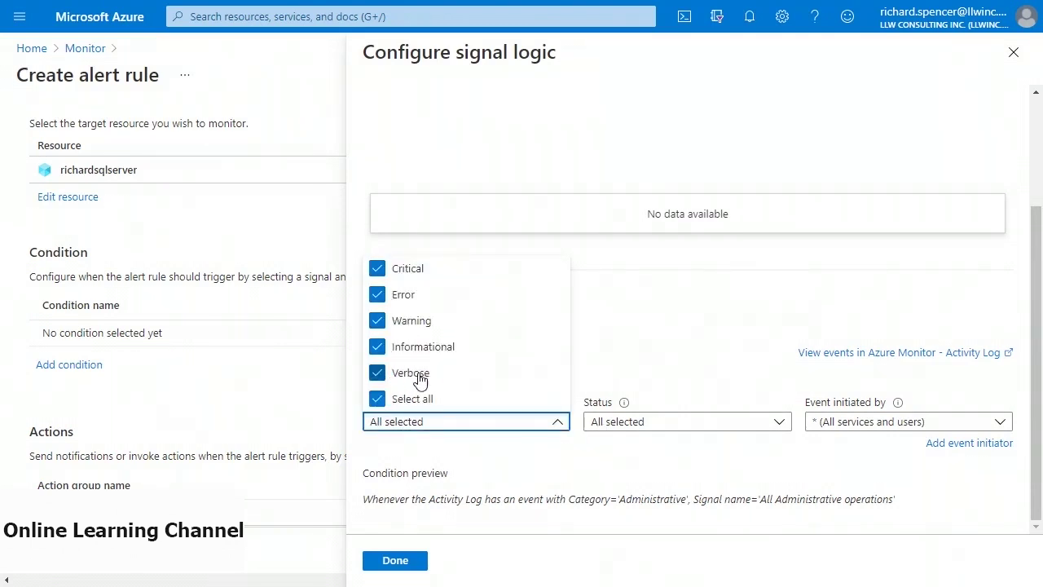
left_click(606, 424)
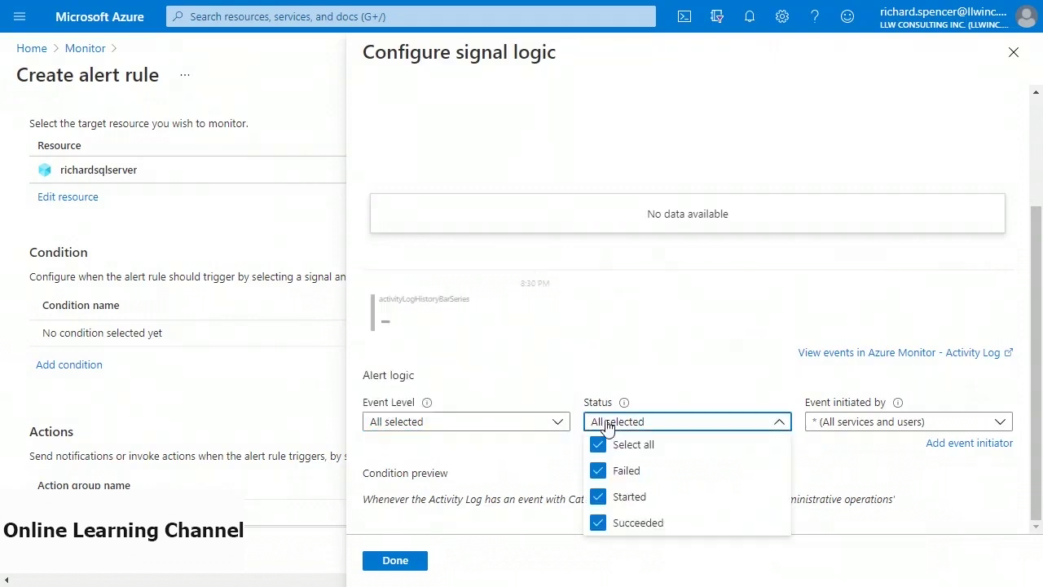
left_click(871, 469)
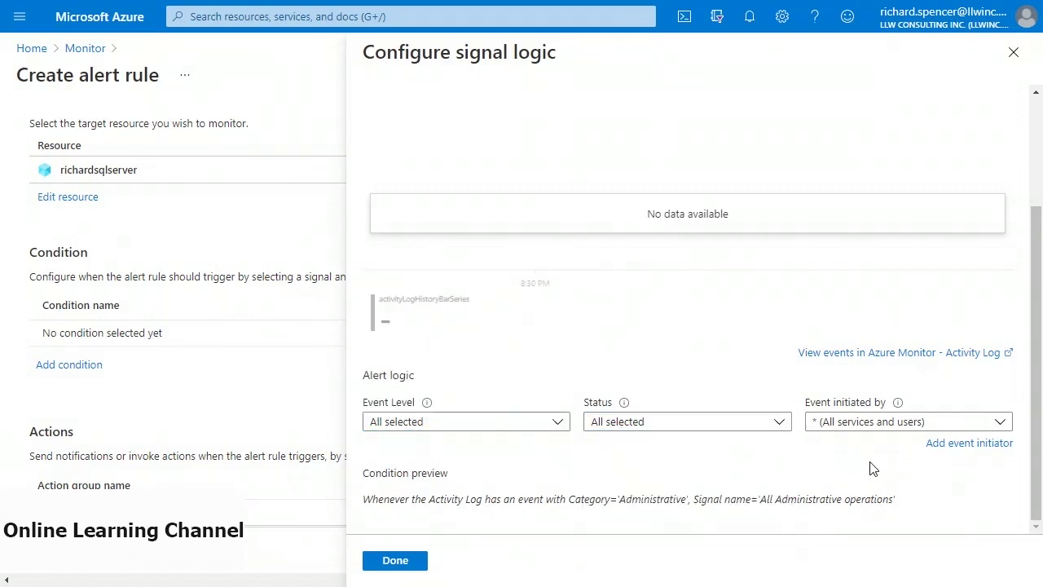
left_click(866, 424)
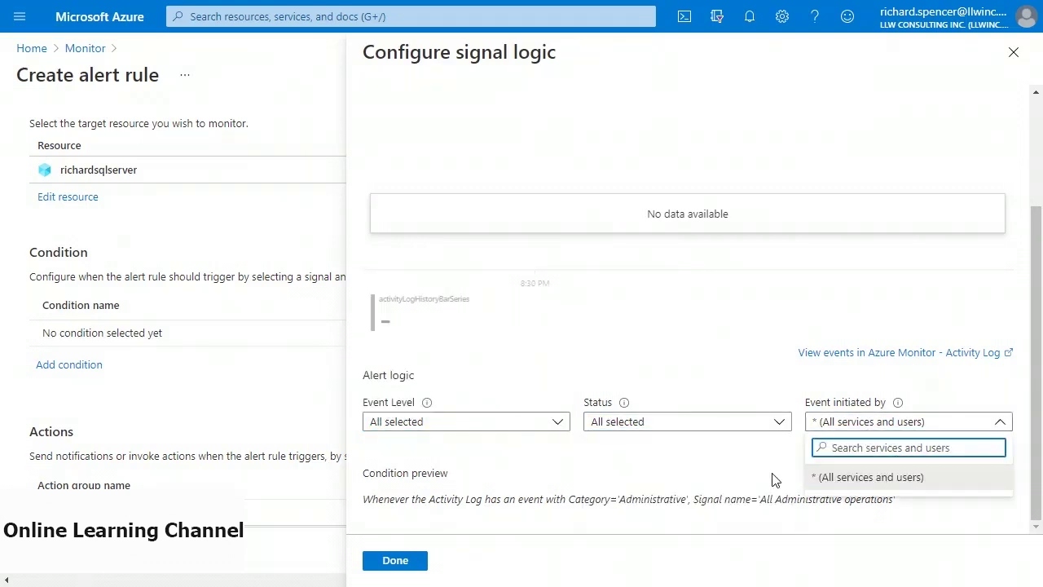
left_click(635, 482)
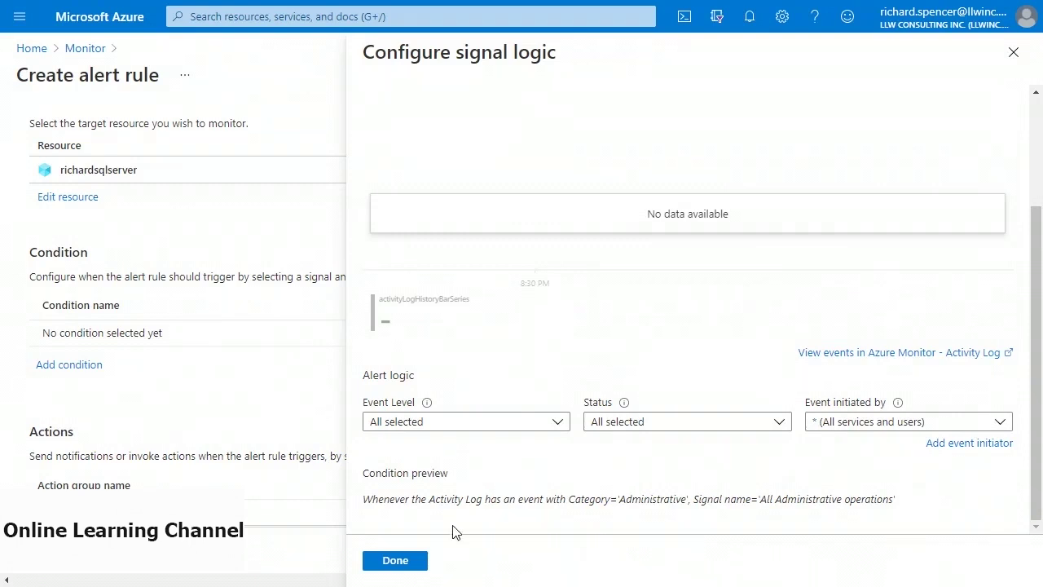
left_click(406, 561)
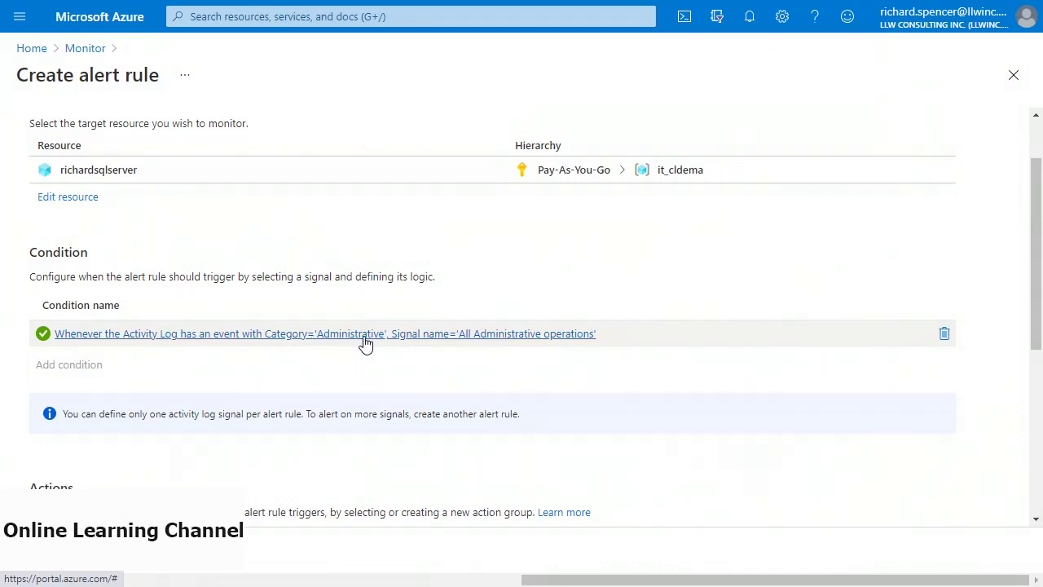
Begin a new action group for the alert under the Pay-As-You-Go subscription.
scroll(432, 341, "down", 2)
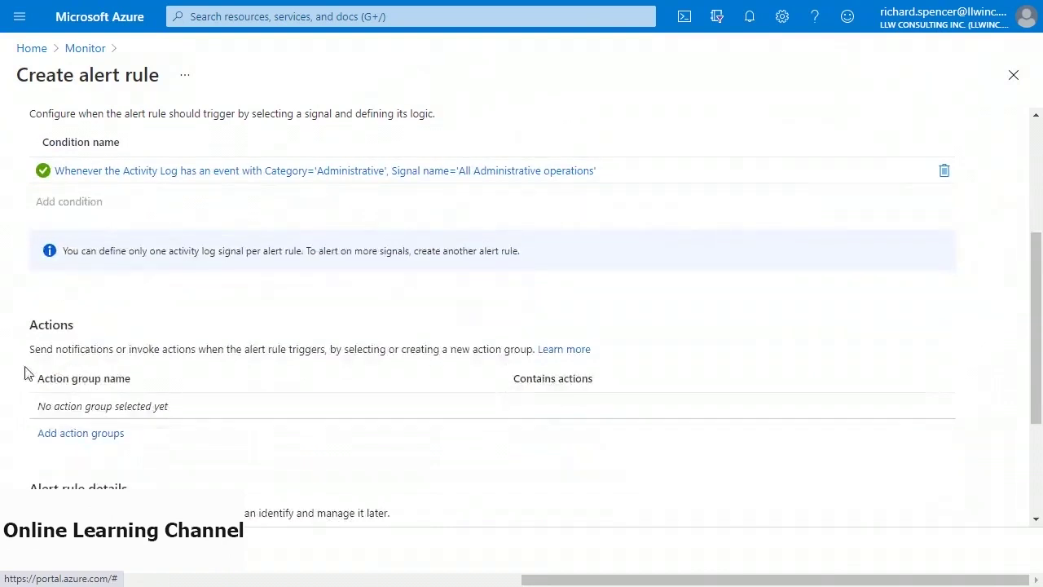
left_click(63, 434)
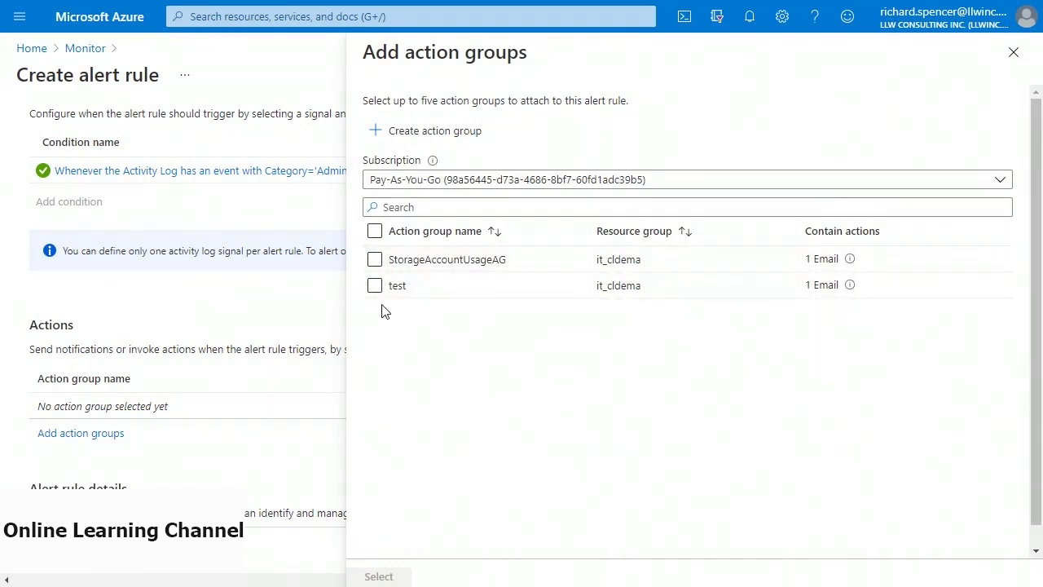
left_click(435, 135)
left_click(245, 302)
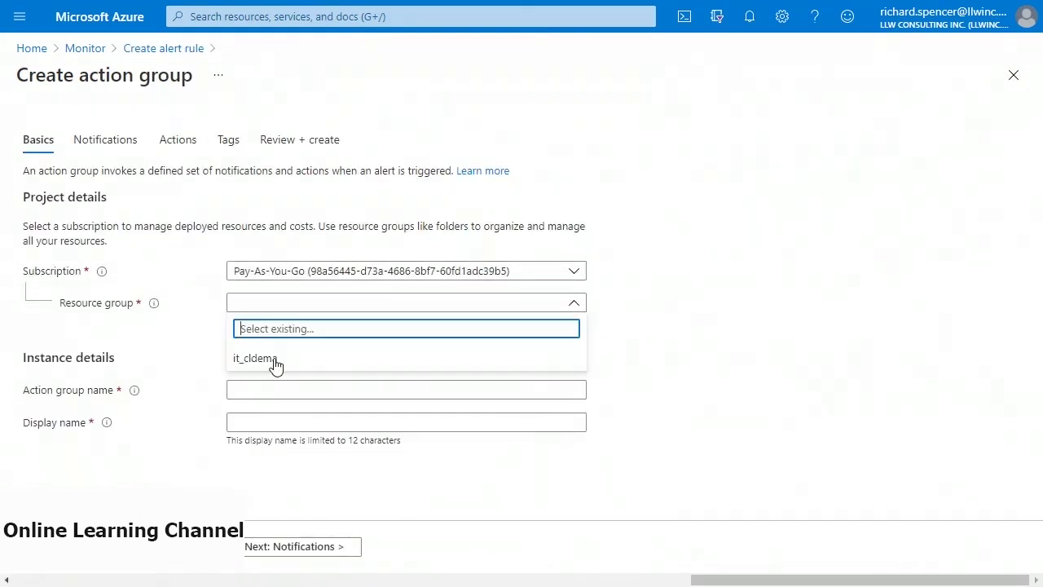
Place the action group in resource group it_cldema and name it SQLServerAdmin.
left_click(275, 366)
left_click(264, 386)
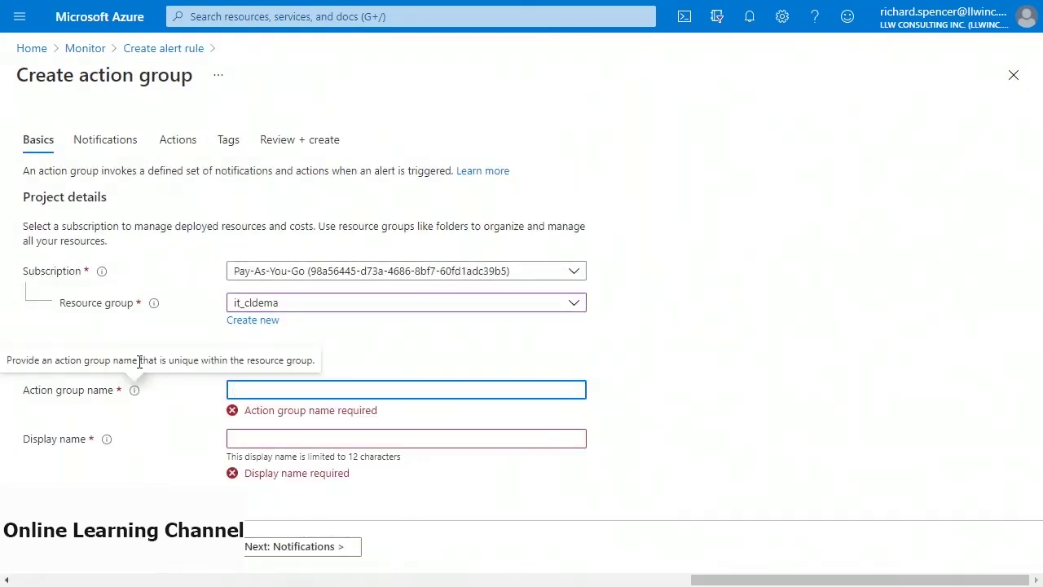
type("SQLServerAdmin")
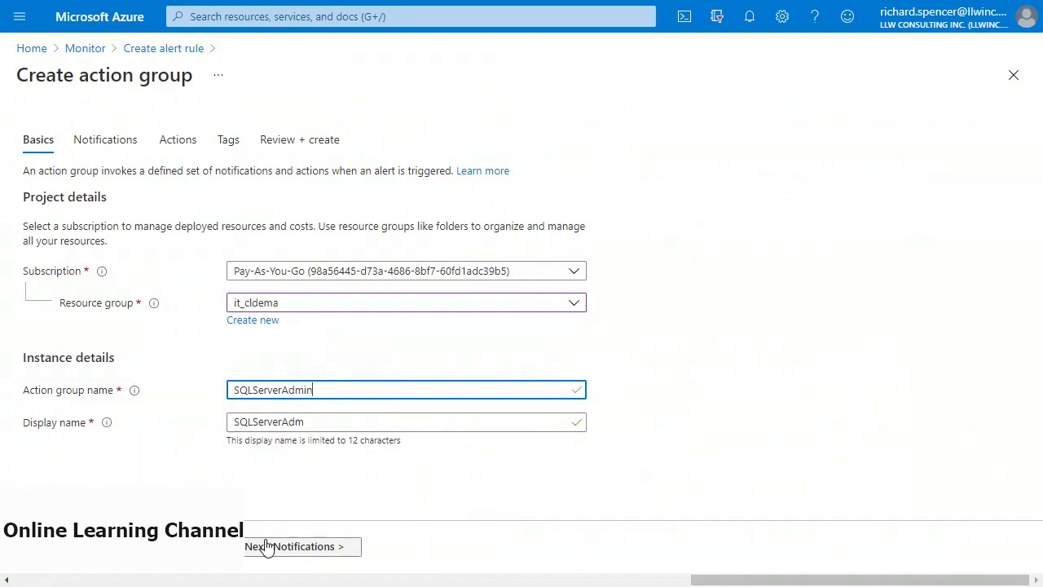
left_click(267, 546)
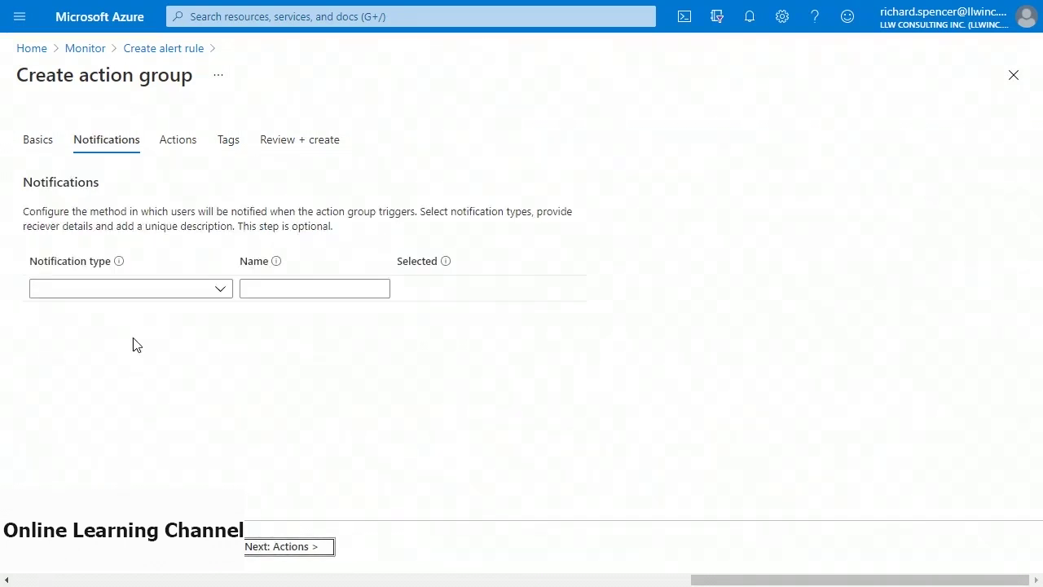
Add an Email Azure Resource Manager Role notification for Owner named NotifyOwner.
left_click(49, 289)
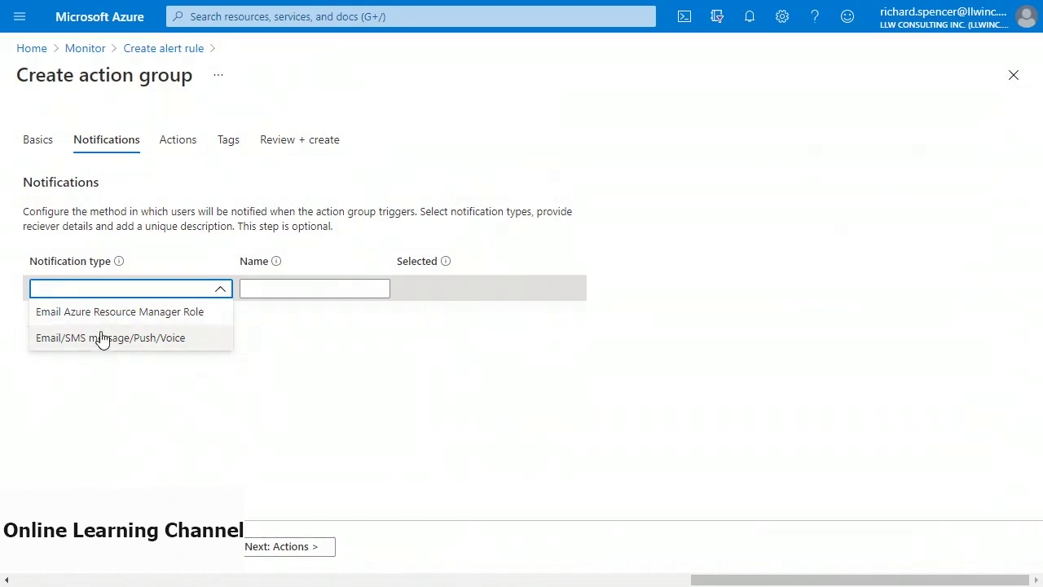
left_click(101, 313)
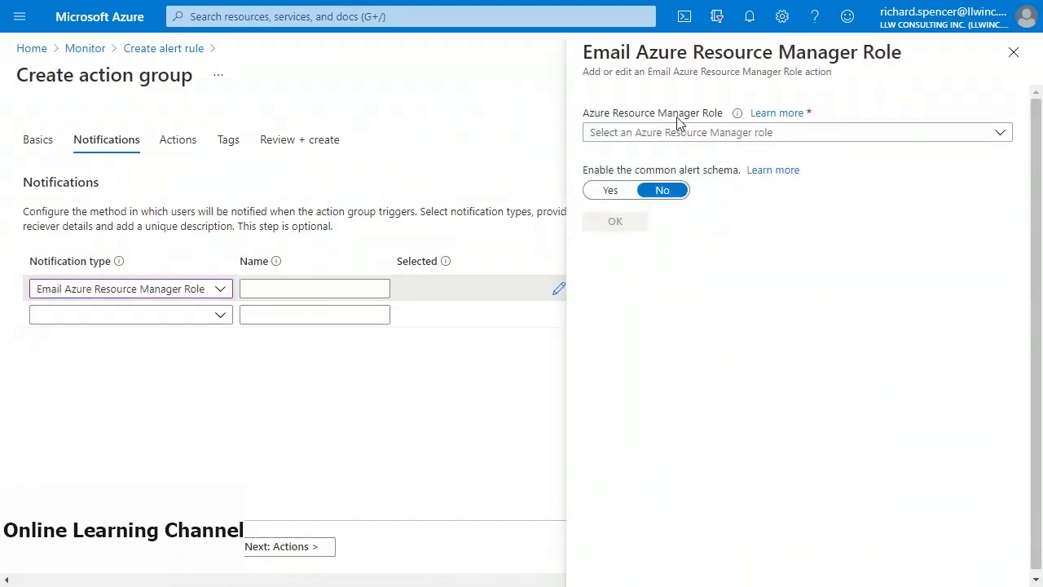
left_click(672, 130)
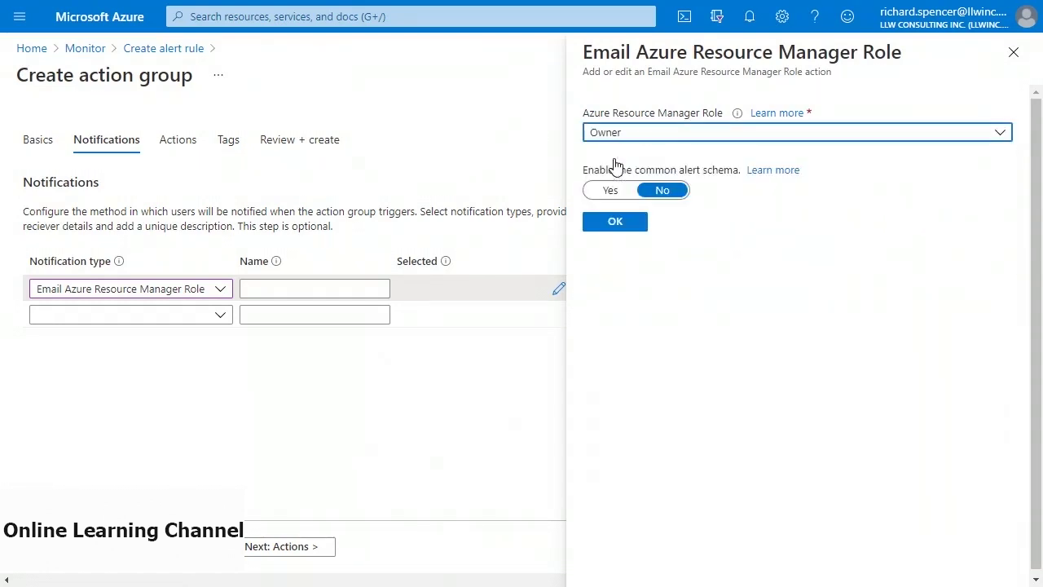
left_click(613, 158)
left_click(617, 222)
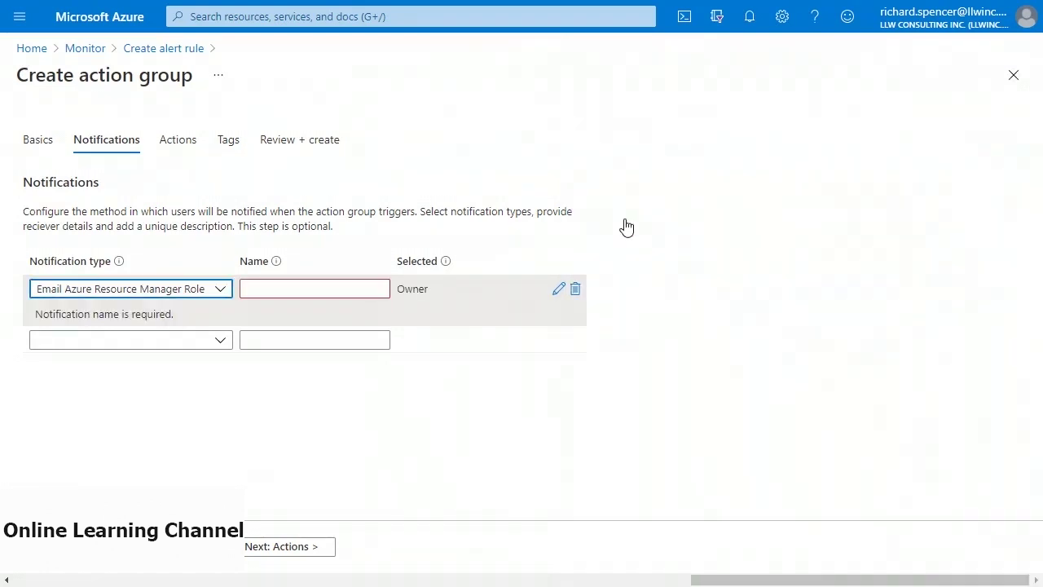
left_click(362, 287)
type("Notif")
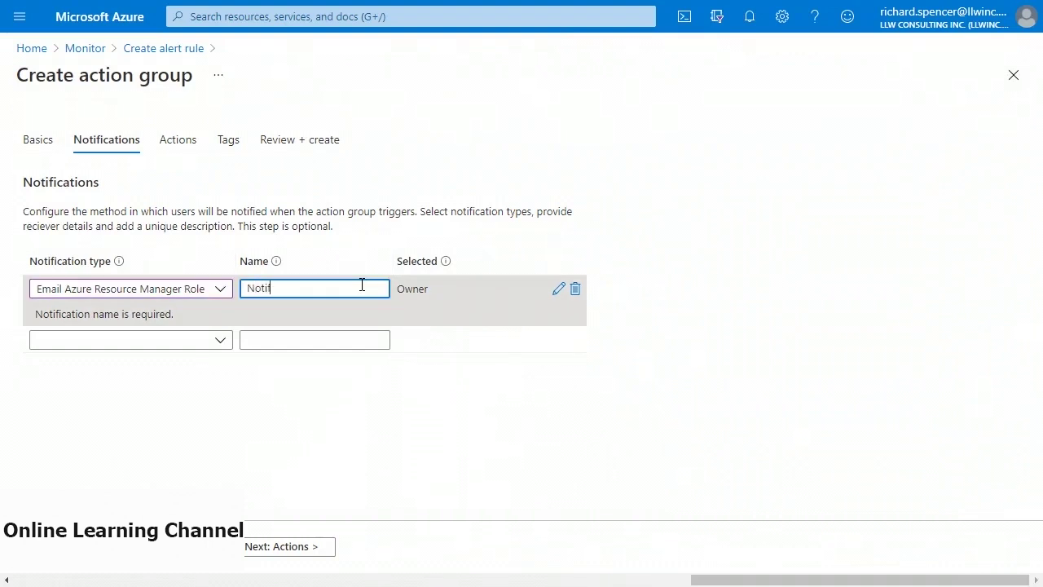
type("yOwner")
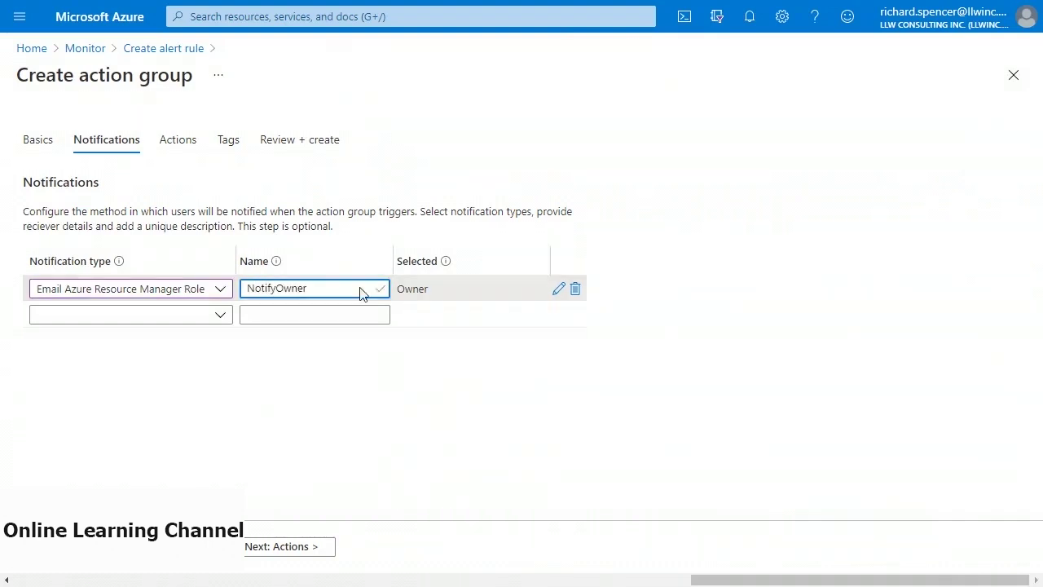
left_click(301, 550)
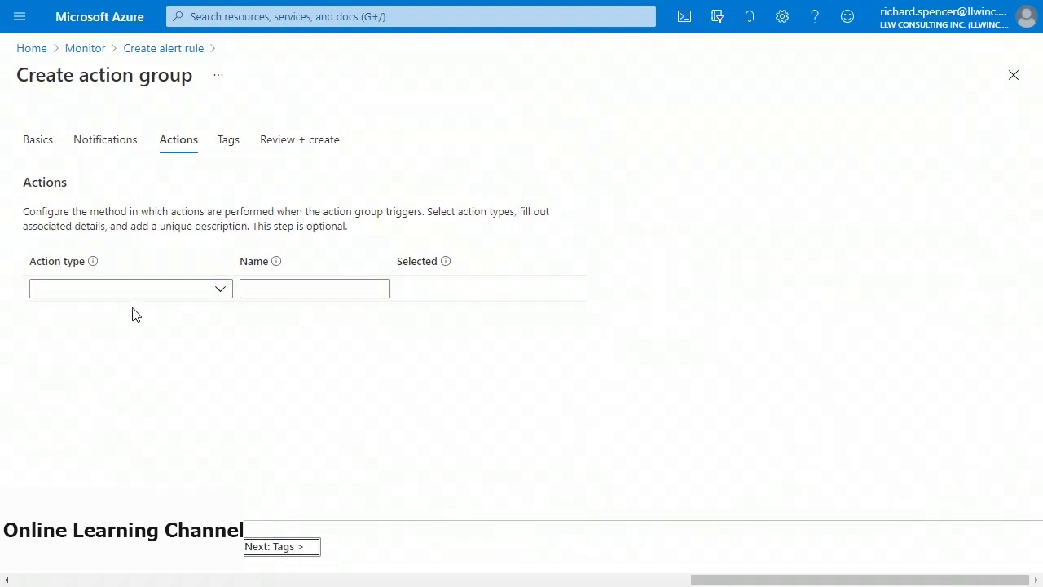
Skip actions and tags and review the SQLServerAdmin action group.
left_click(203, 292)
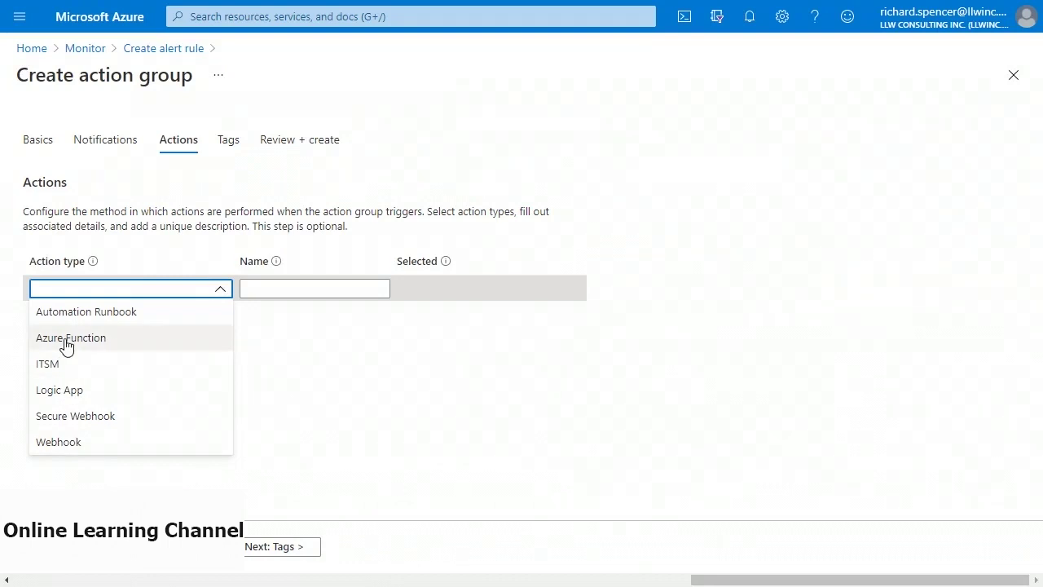
left_click(578, 392)
left_click(274, 547)
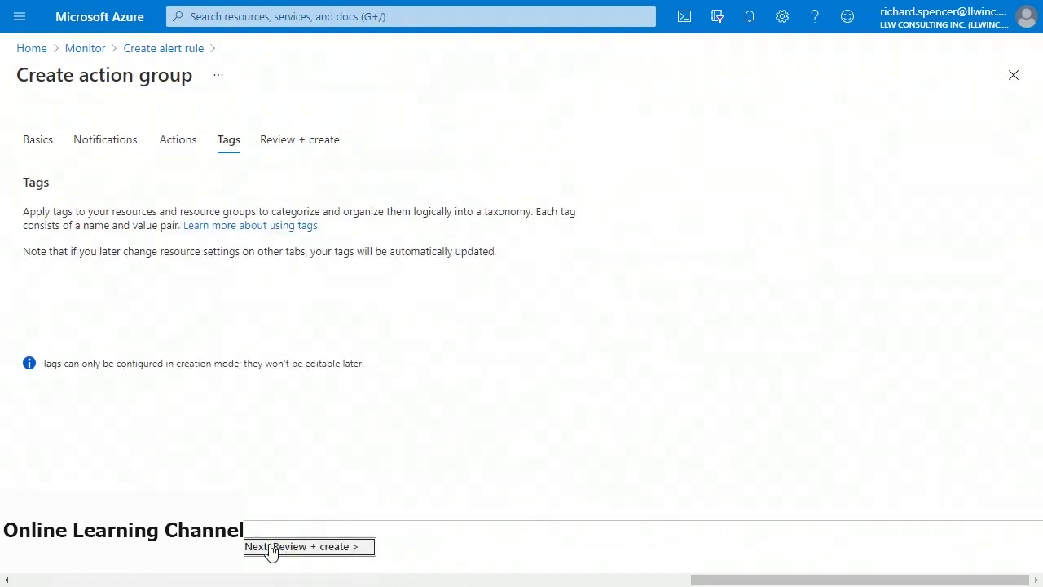
left_click(262, 552)
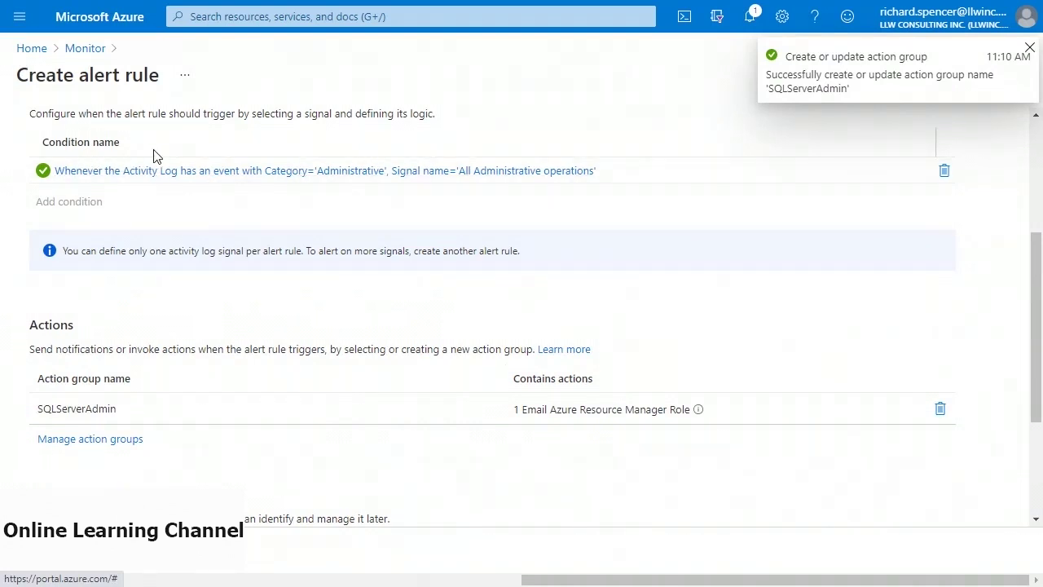
Enter SQLServerRule as the alert rule name and create the rule.
scroll(196, 228, "down", 1)
scroll(229, 317, "down", 2)
left_click(408, 348)
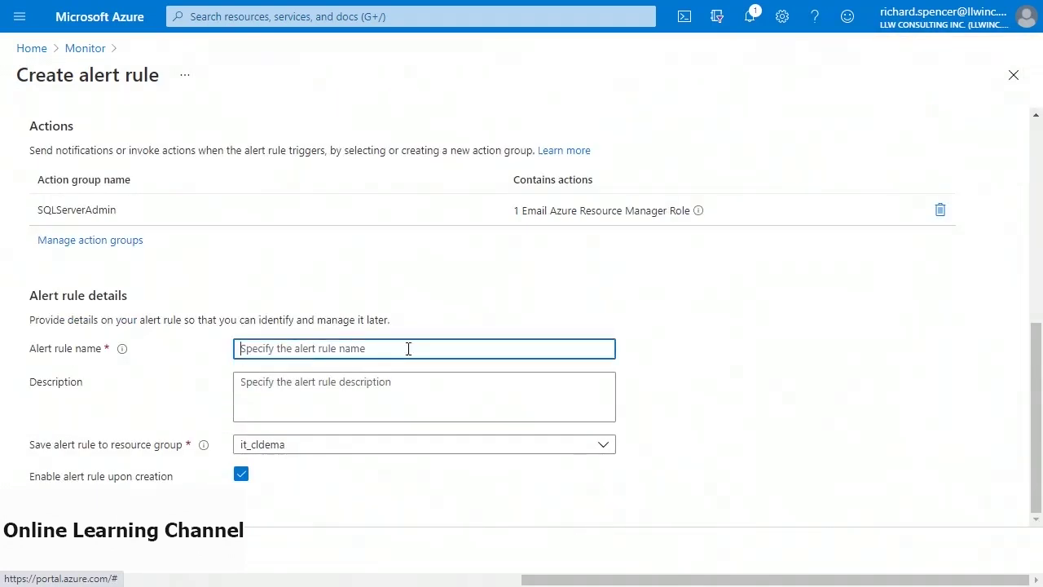
type("SQLServerRule")
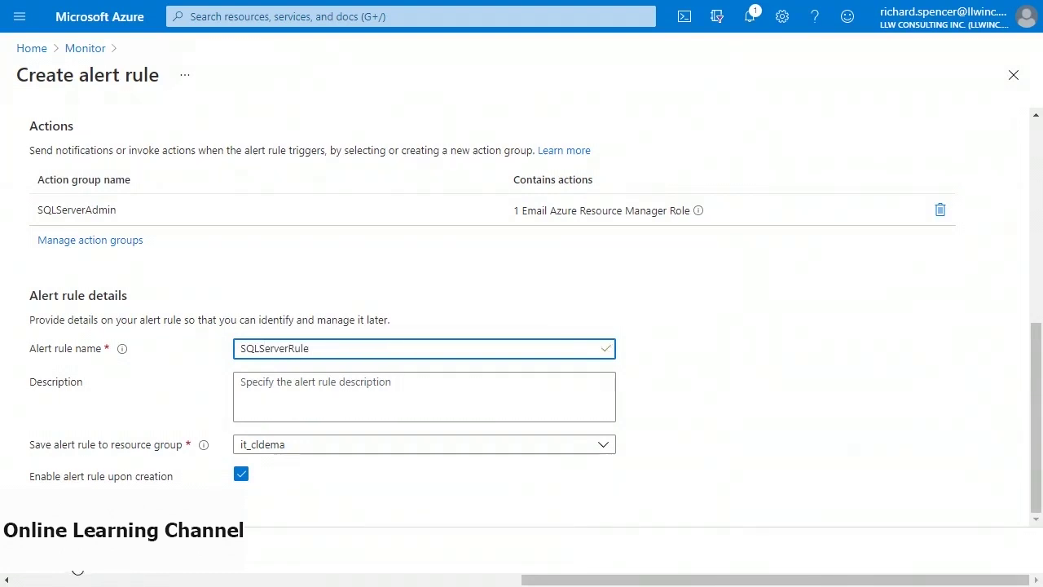
left_click(78, 569)
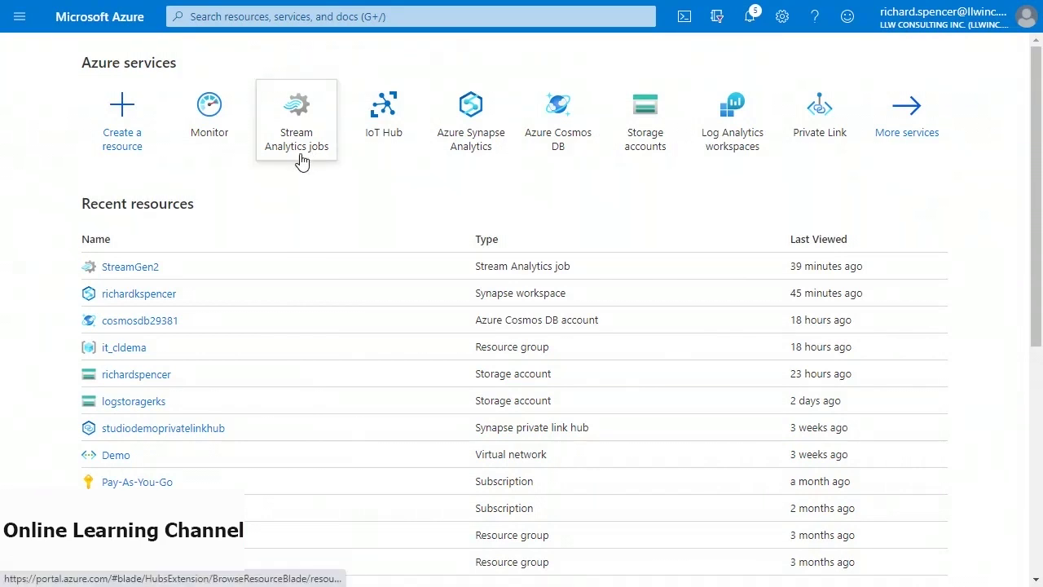
Search for Stream Analytics jobs and open StreamGen2, collapsing the jobs list.
left_click(265, 16)
type("i")
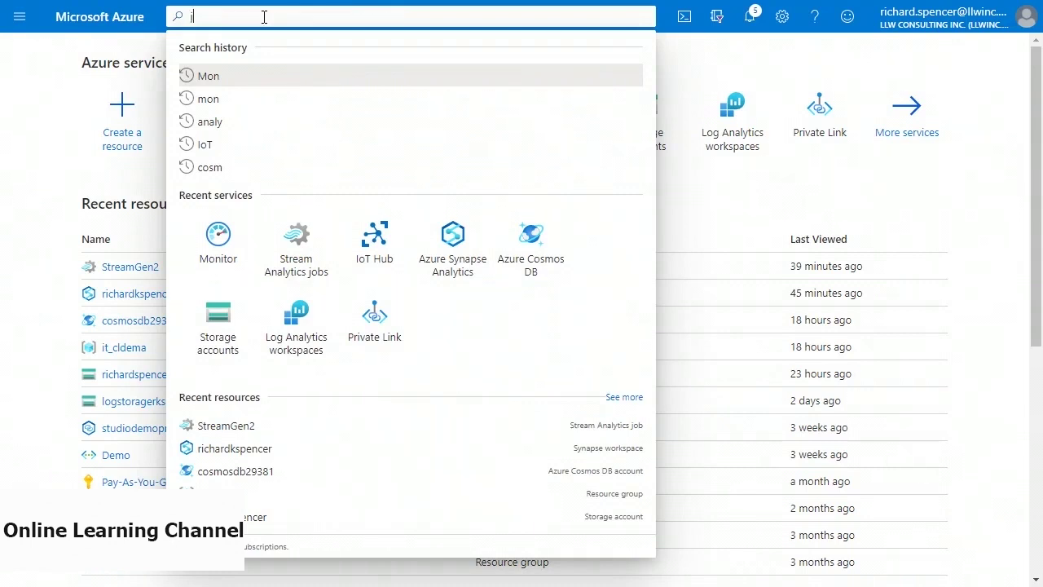
type("obs")
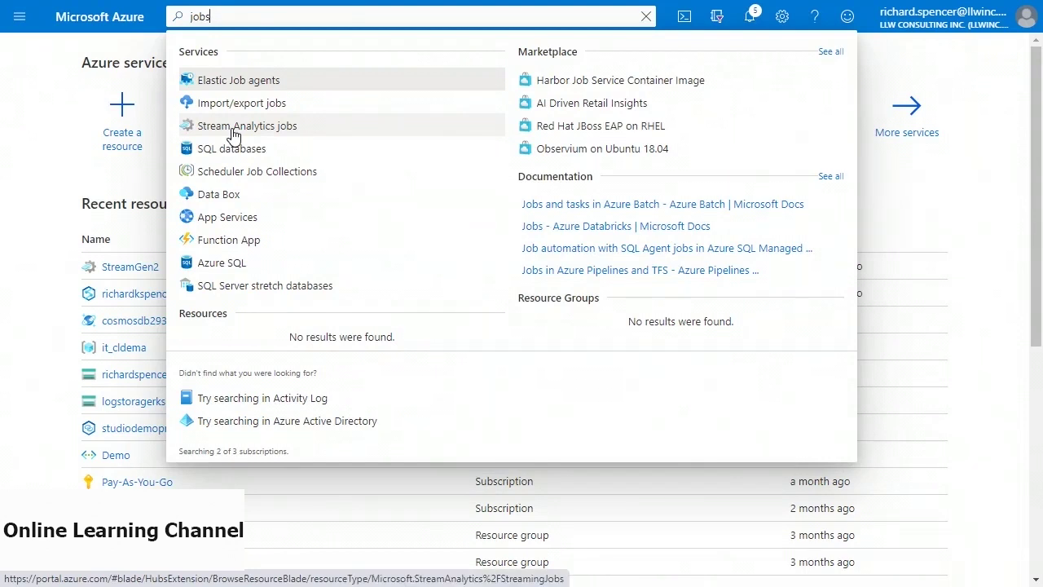
left_click(234, 130)
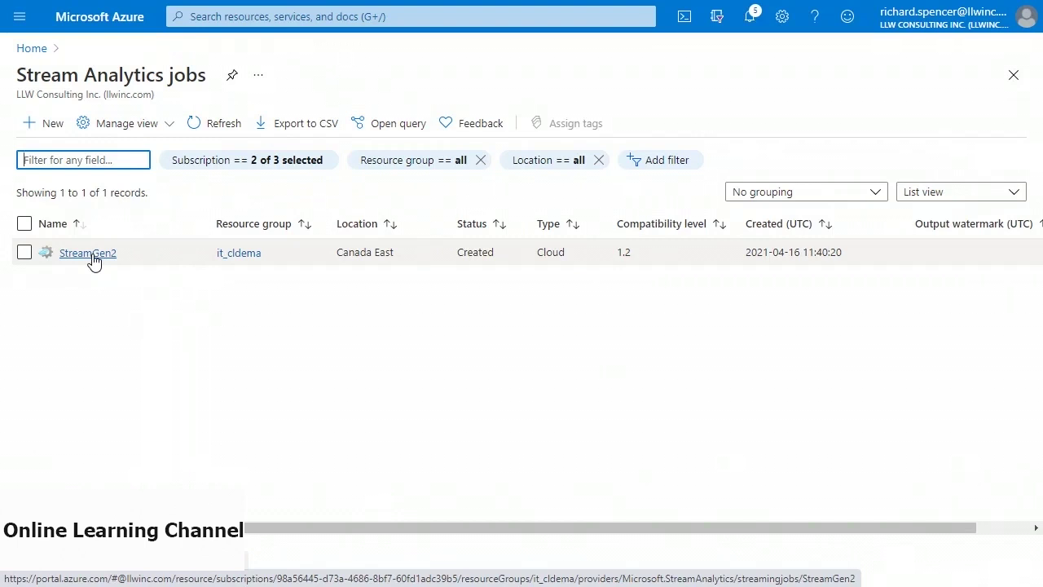
left_click(93, 259)
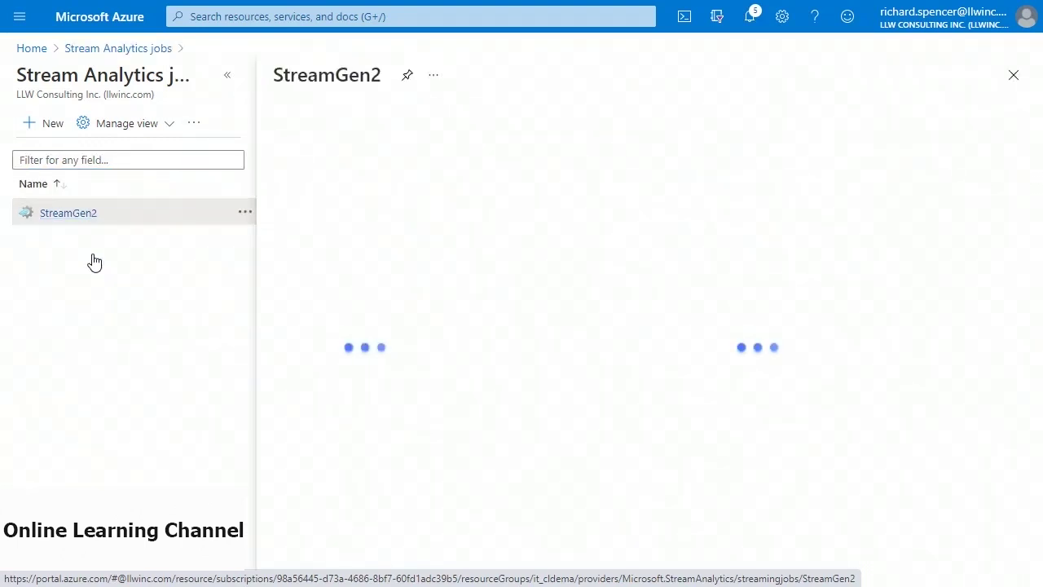
left_click(227, 75)
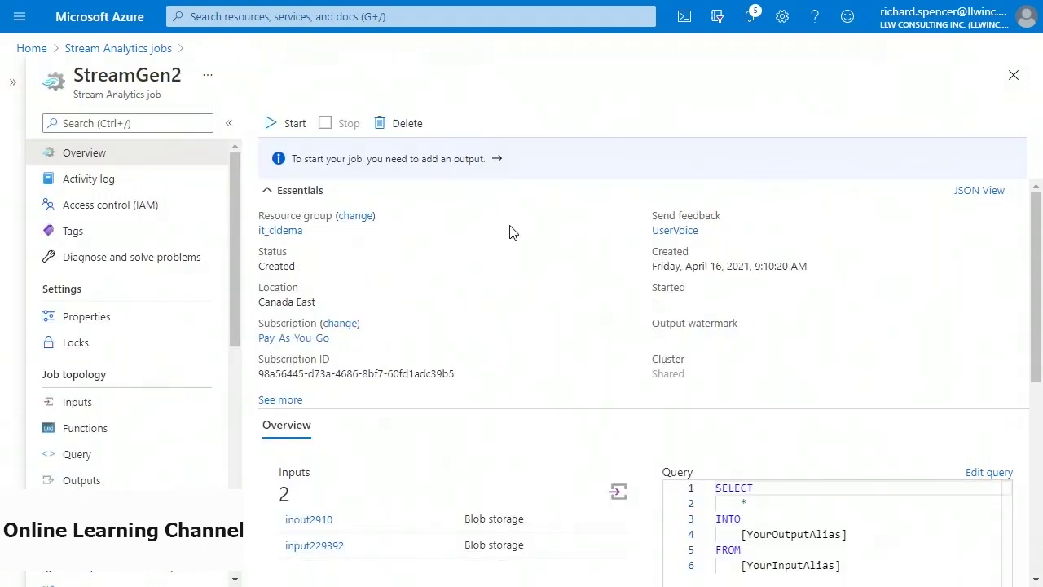
scroll(624, 478, "down", 2)
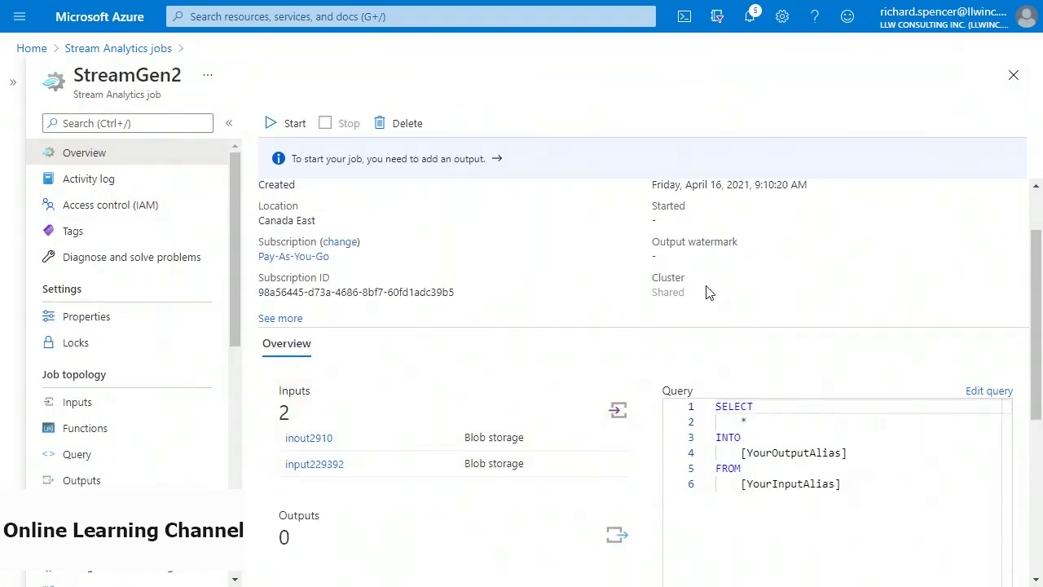
scroll(707, 293, "up", 2)
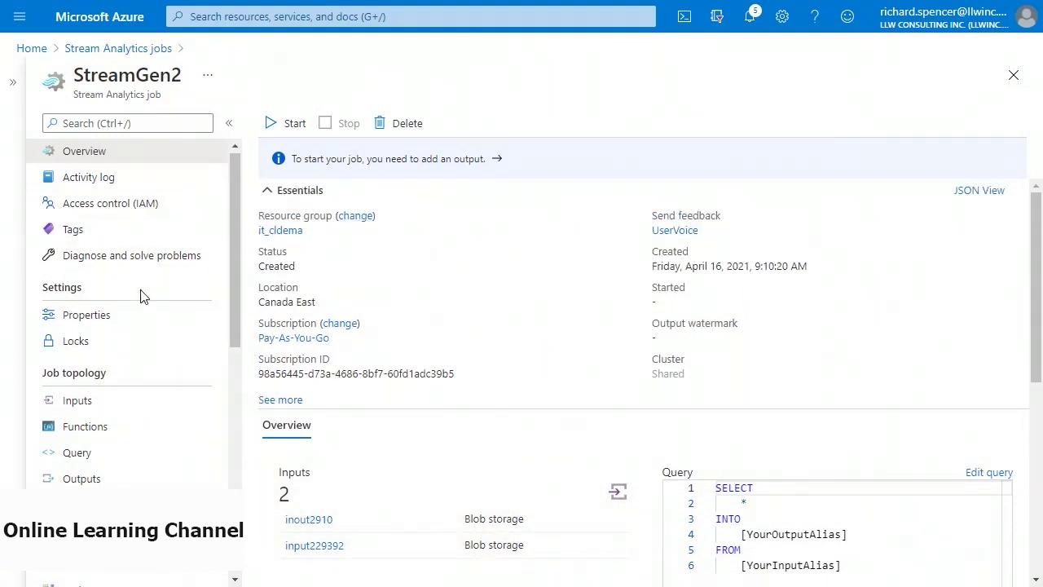
scroll(219, 305, "down", 2)
scroll(219, 303, "down", 4)
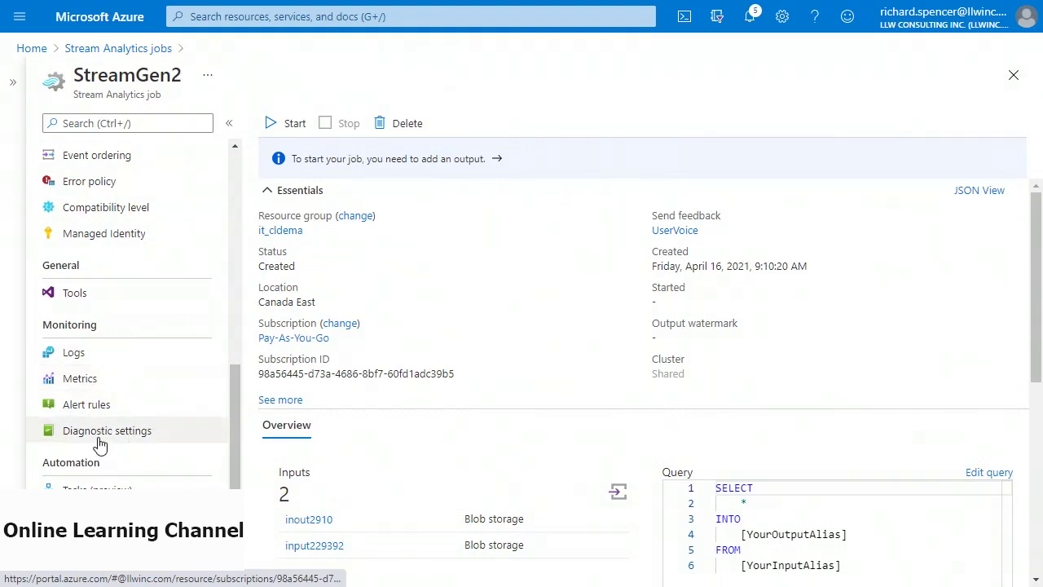
Open StreamGen2's Logs, dismiss the example queries, then go to Diagnostic settings.
left_click(73, 355)
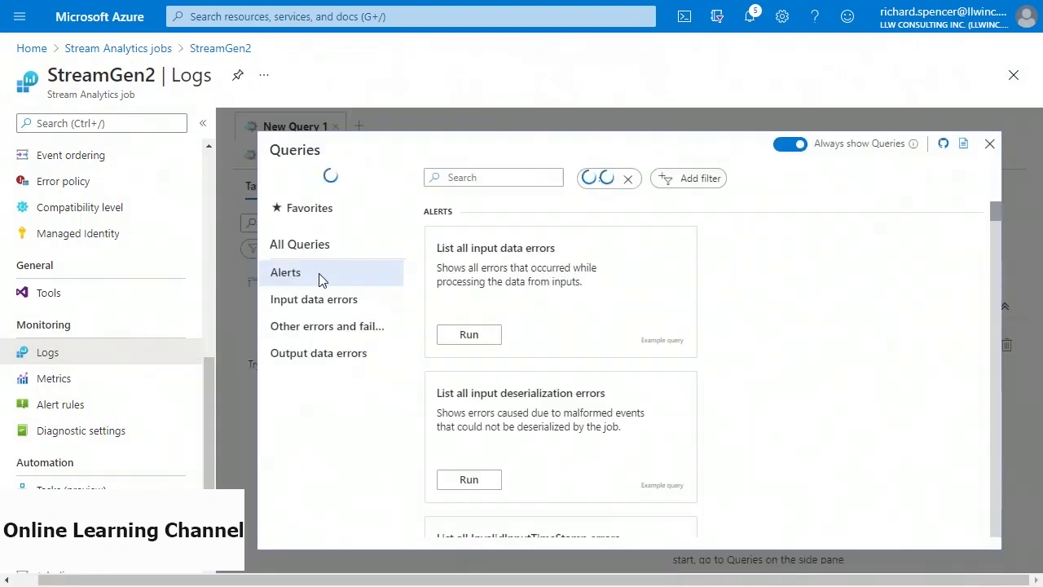
mouse_move(477, 282)
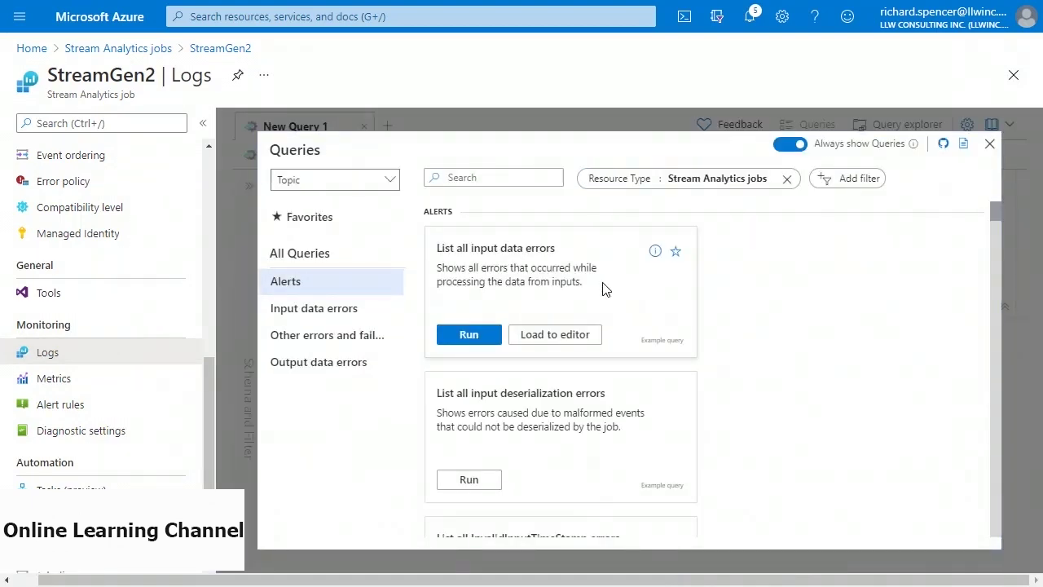
left_click(991, 145)
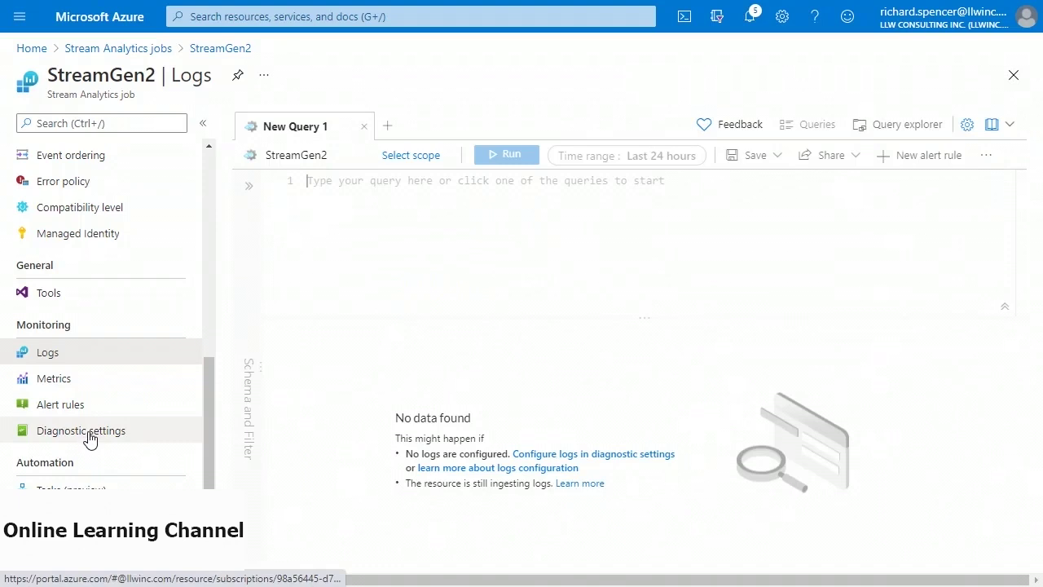
left_click(89, 436)
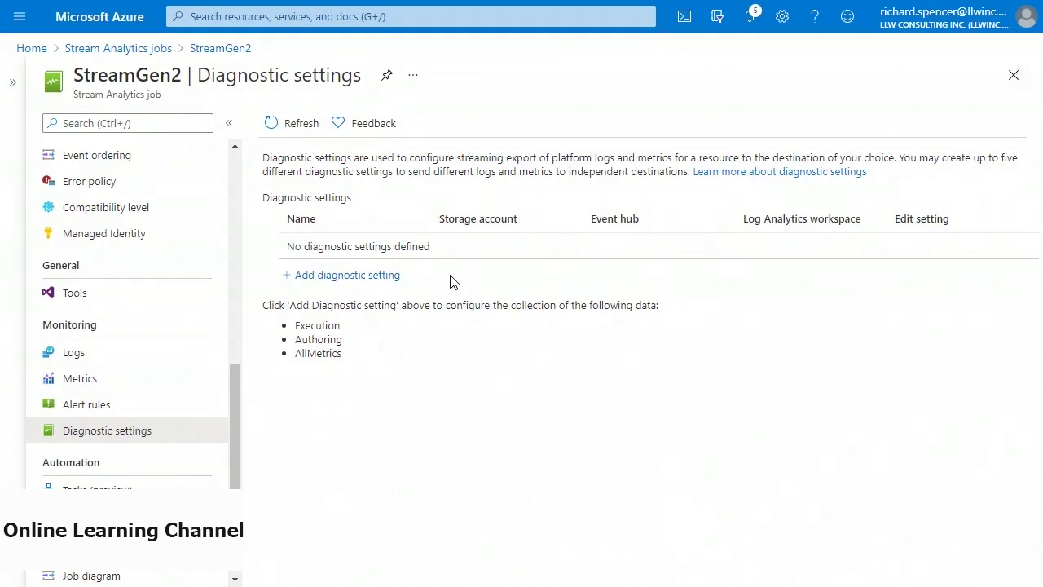
Add diagnostic setting joblog26162 collecting Execution, Authoring and AllMetrics.
left_click(352, 282)
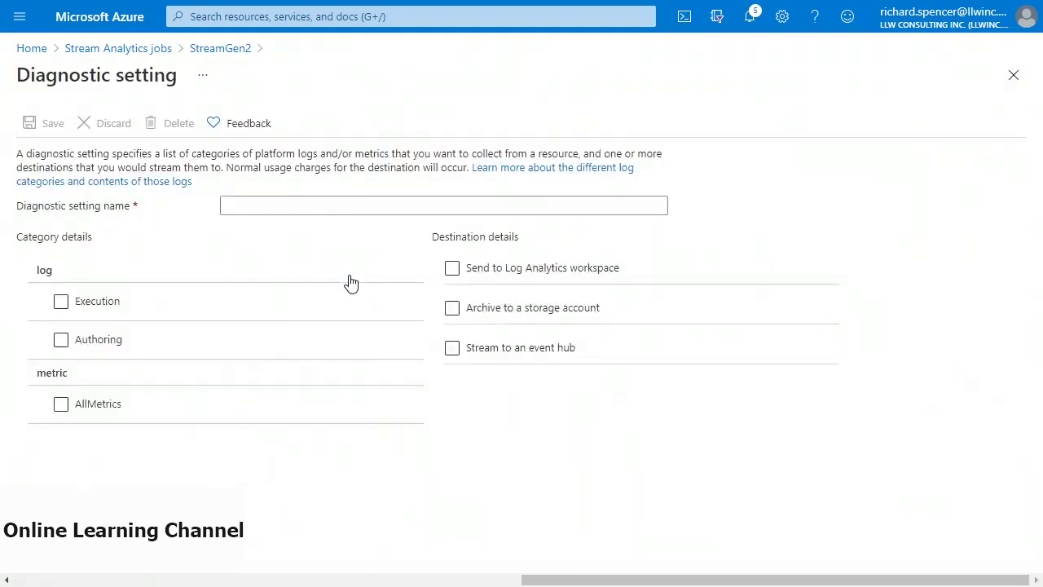
left_click(61, 303)
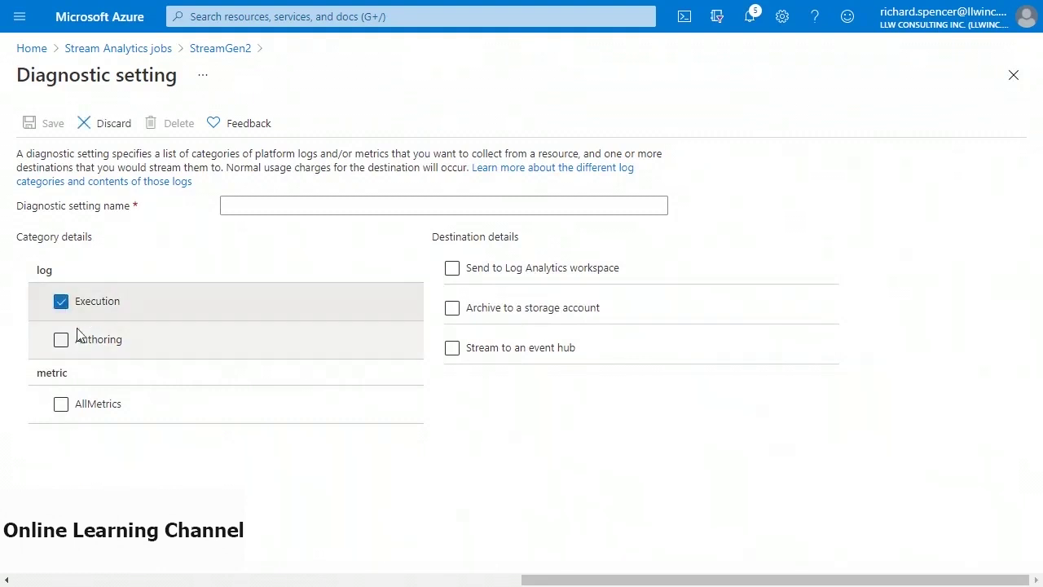
left_click(62, 345)
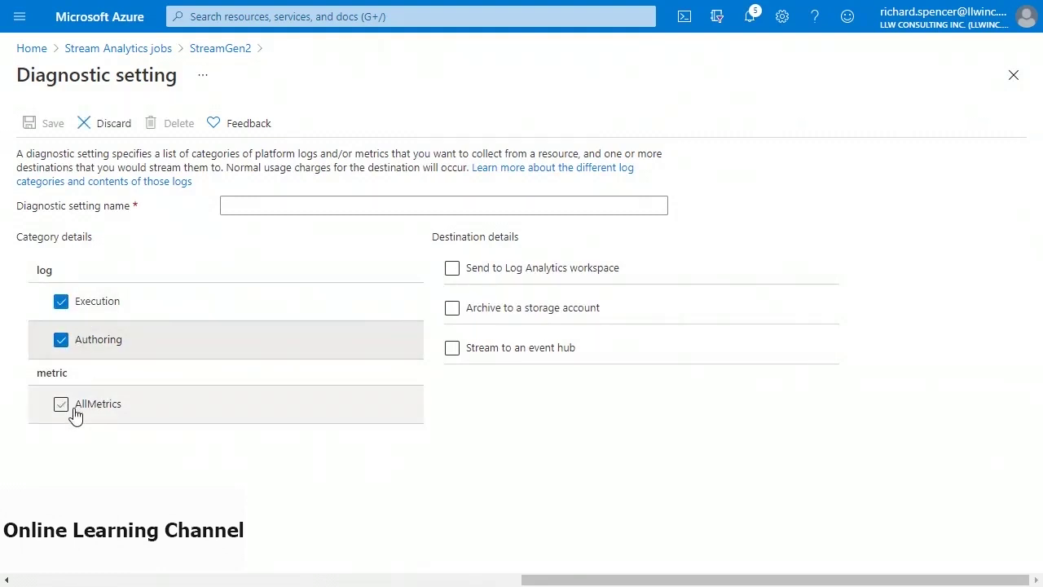
left_click(62, 404)
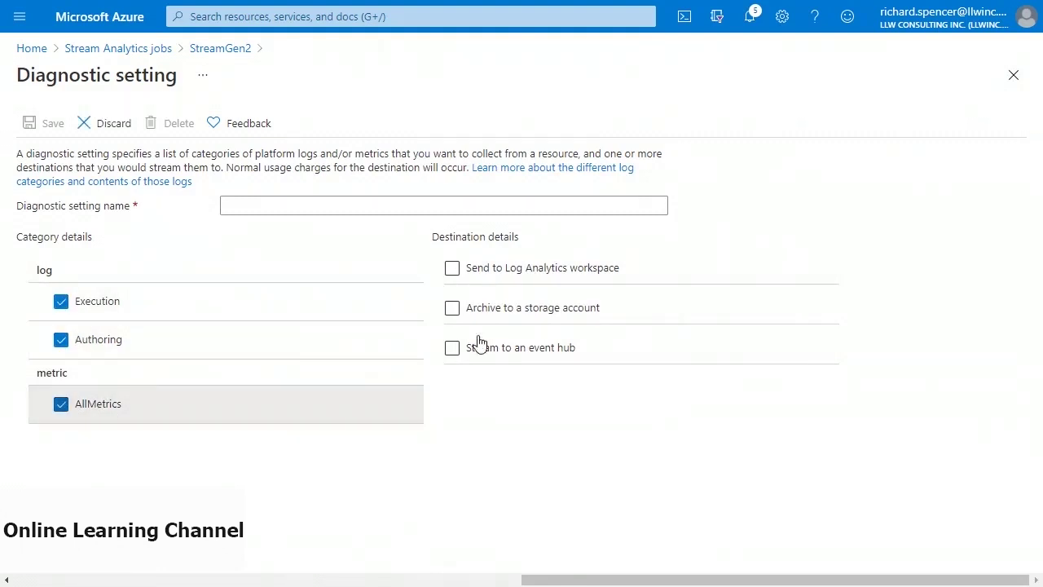
left_click(314, 204)
type("job")
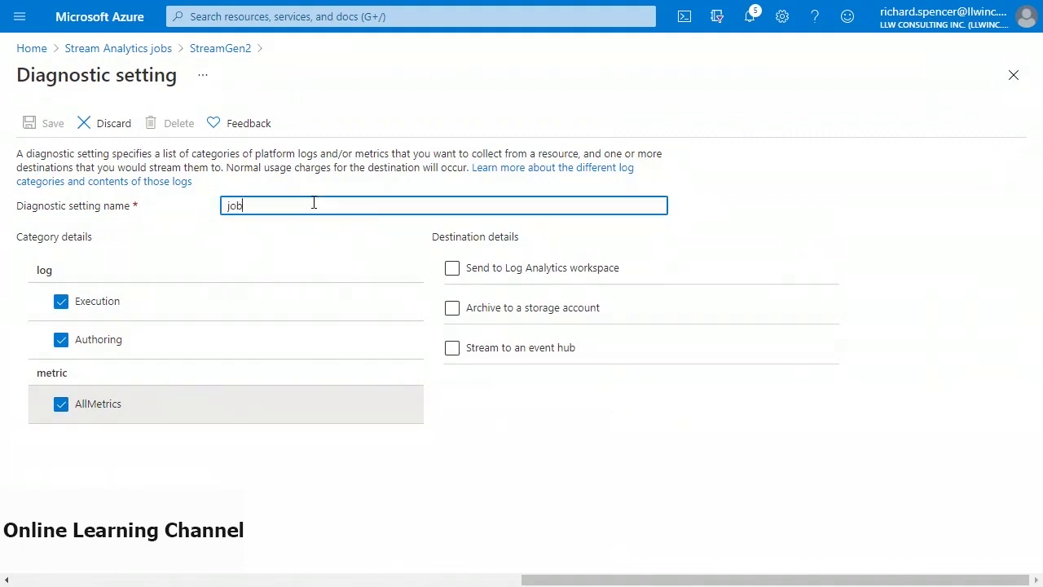
type("log26162")
Archive the setting to storage account logstoragerks and save it.
left_click(454, 316)
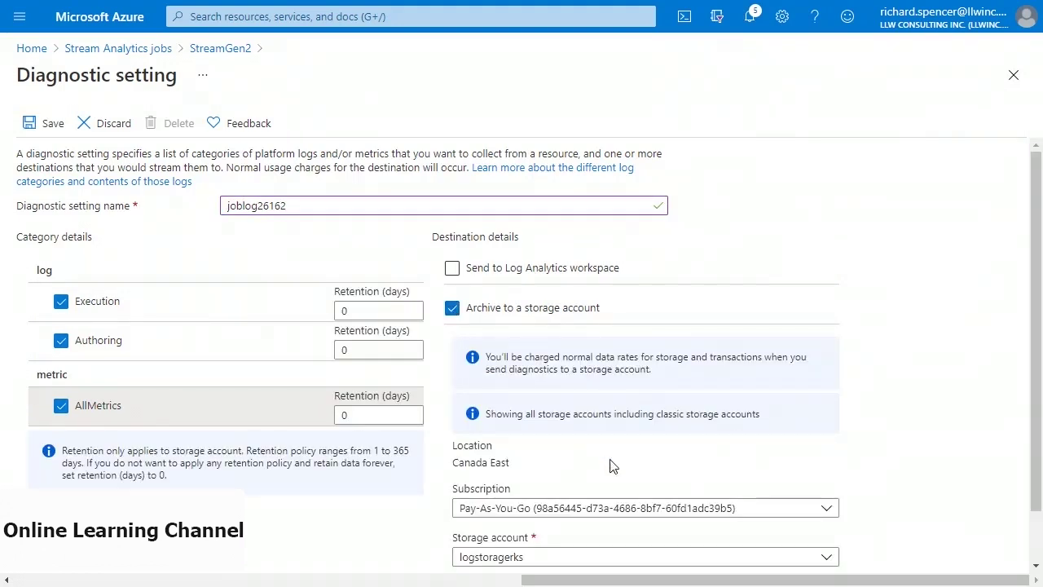
scroll(595, 489, "down", 1)
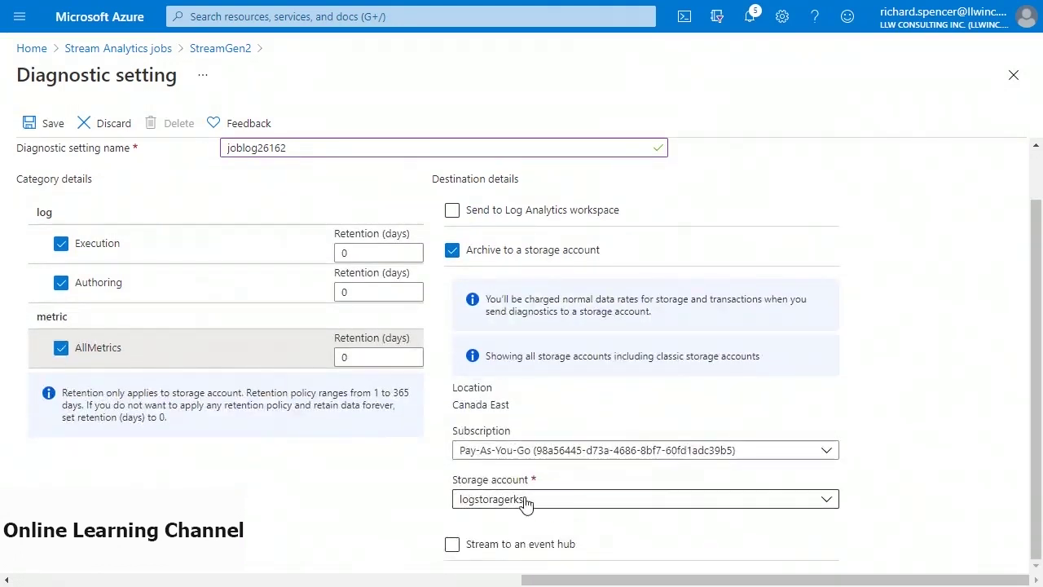
scroll(526, 455, "up", 1)
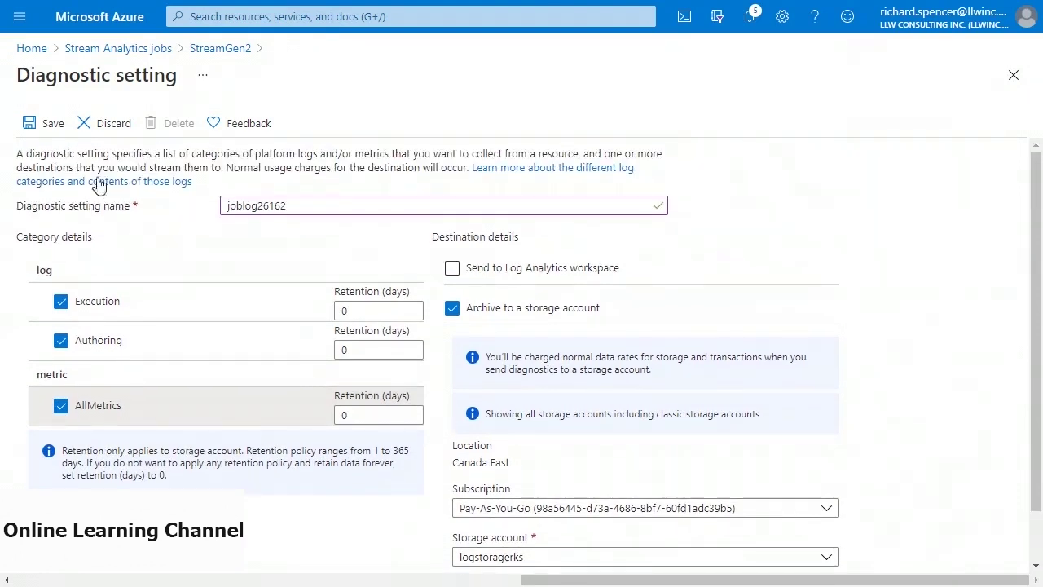
left_click(47, 129)
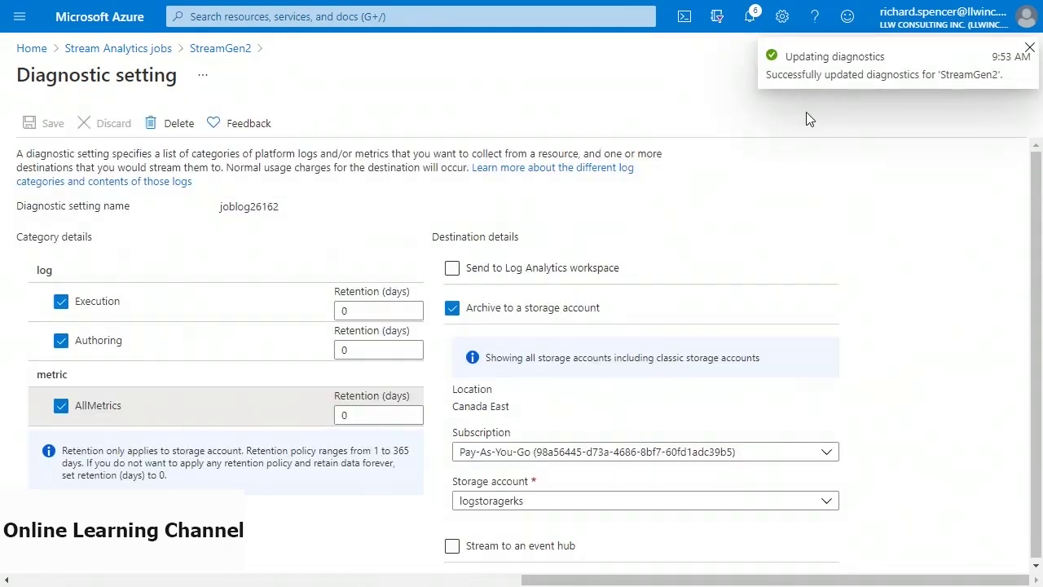
left_click(235, 54)
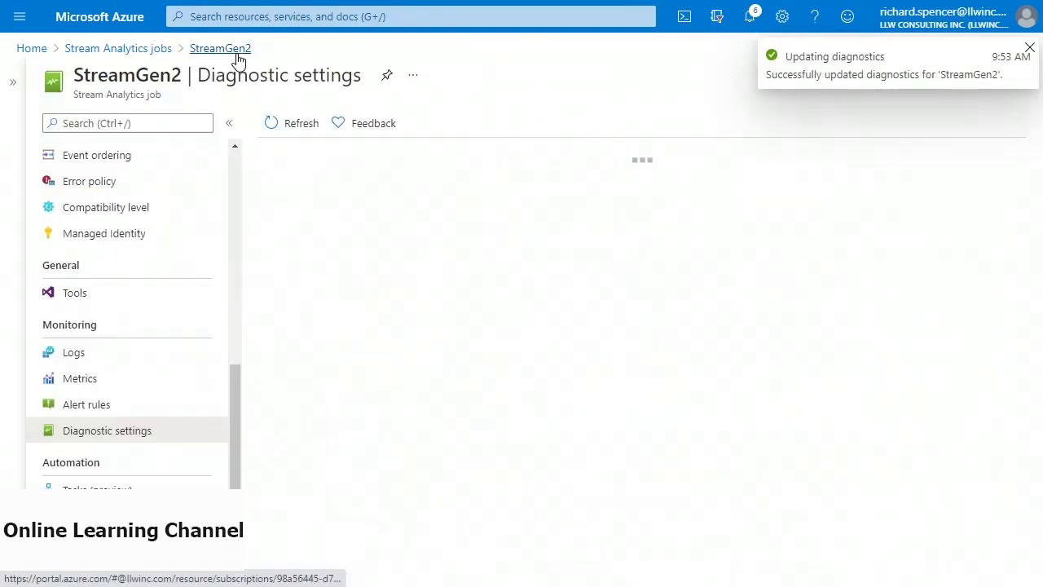
Glance at StreamGen2's Logs, dismiss the Queries dialog, then go to StreamGen2's Metrics page.
left_click(75, 354)
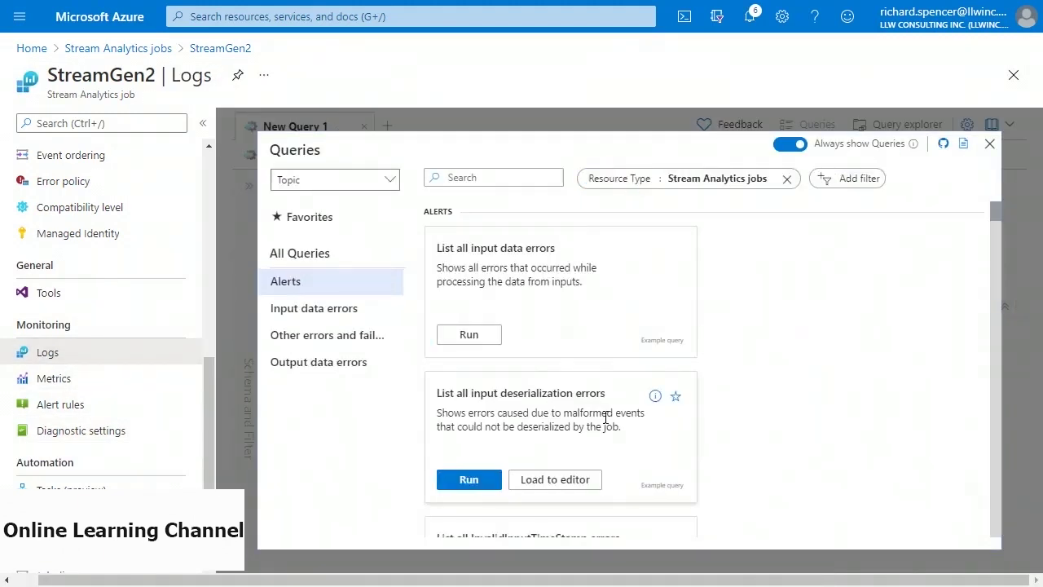
scroll(605, 419, "down", 2)
scroll(605, 420, "up", 2)
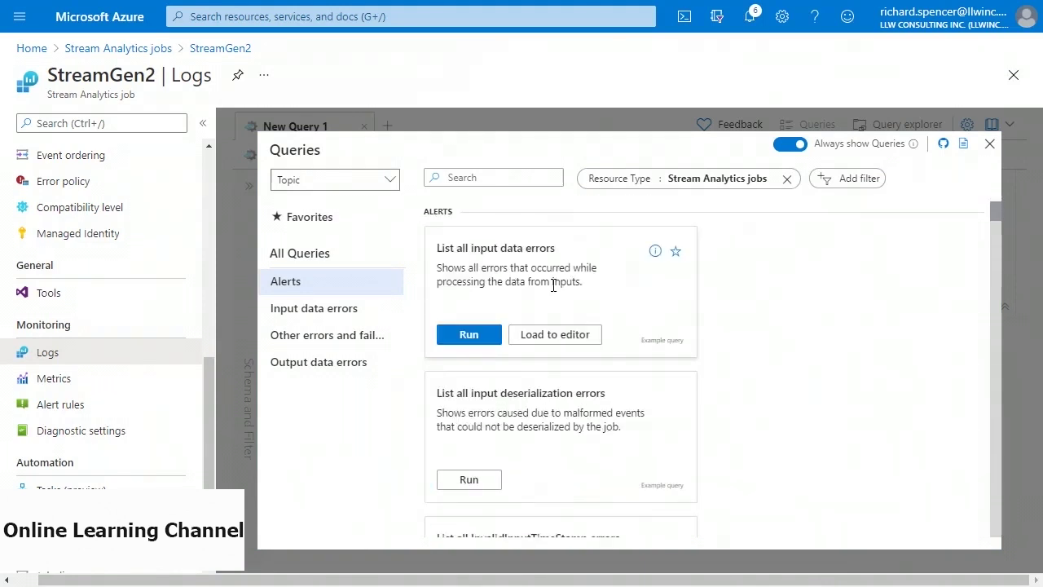
scroll(571, 356, "down", 1)
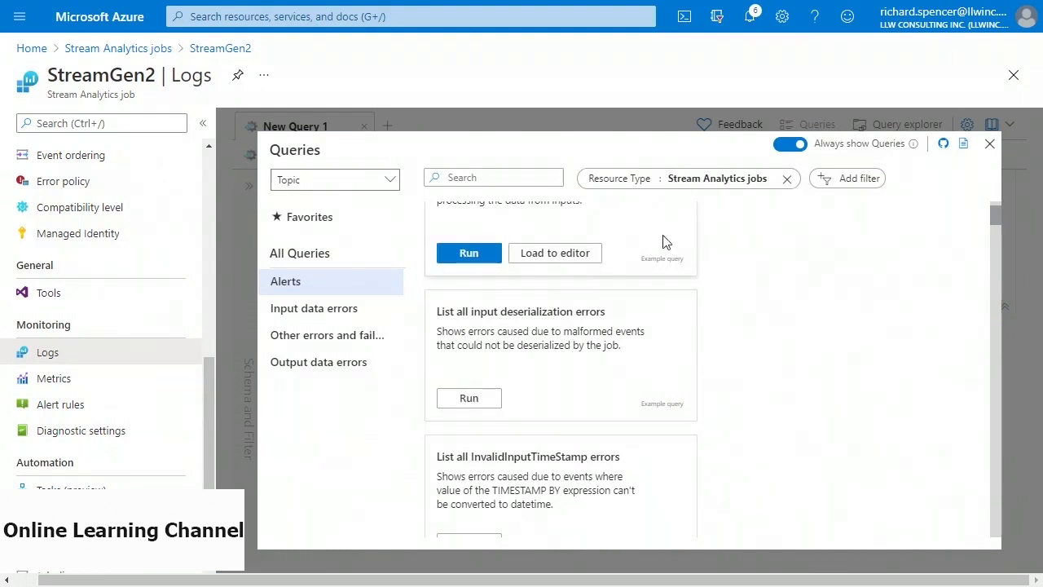
left_click(990, 144)
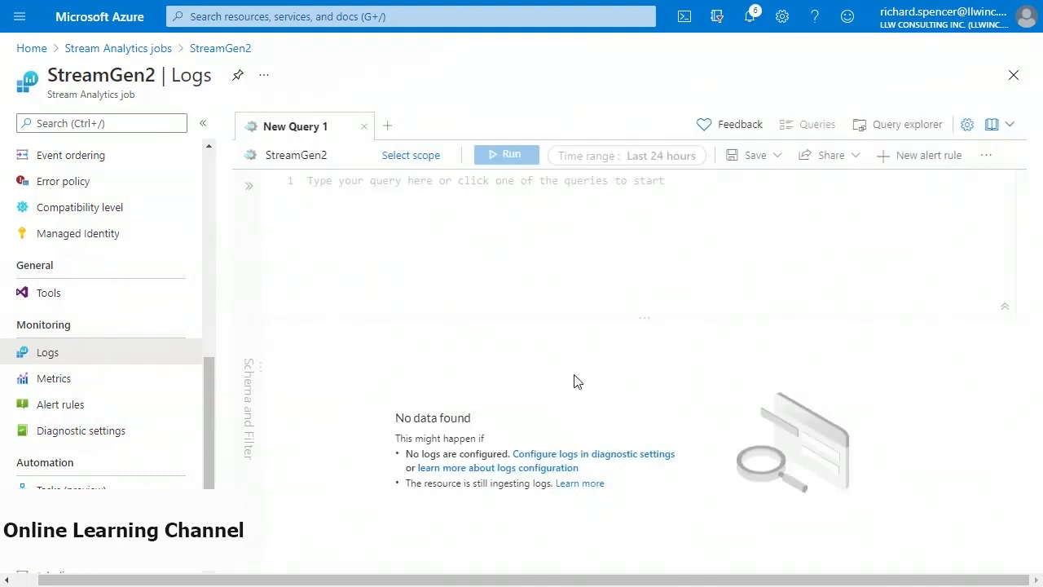
left_click(54, 379)
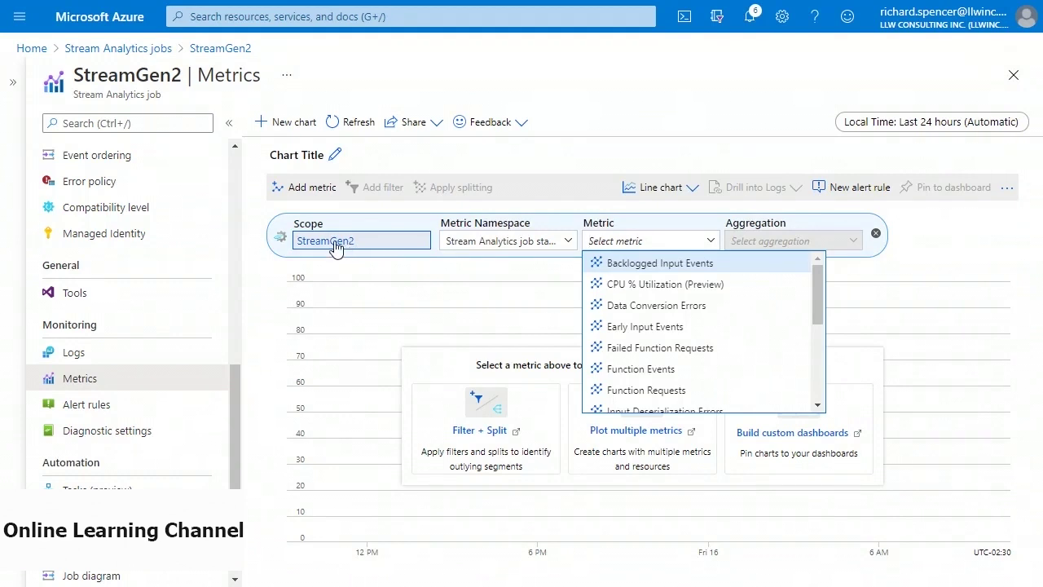
Chart StreamGen2's CPU % Utilization (Preview) metric after checking the metric namespaces.
left_click(483, 246)
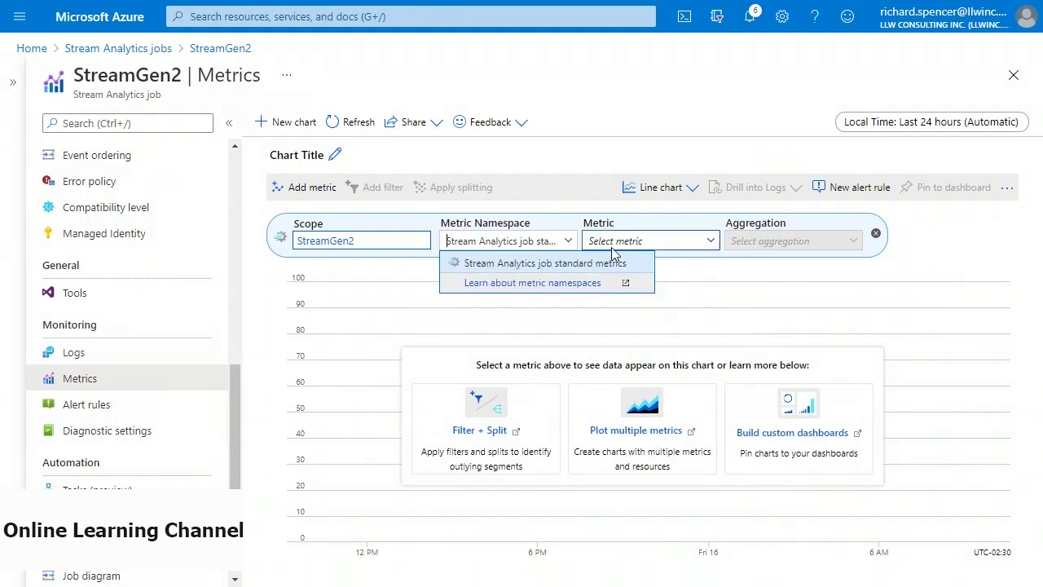
left_click(612, 248)
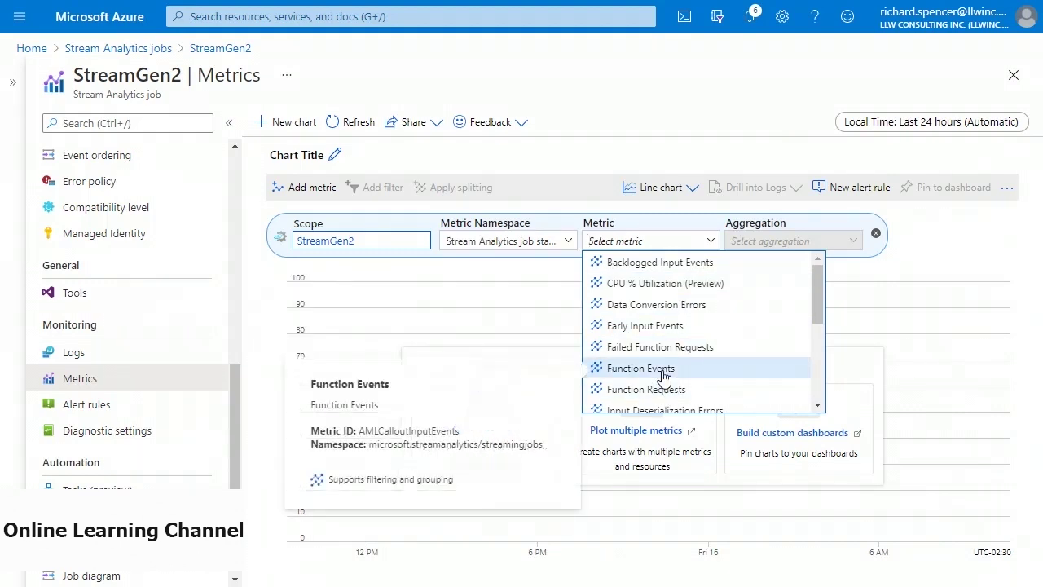
scroll(672, 381, "down", 2)
scroll(656, 322, "down", 2)
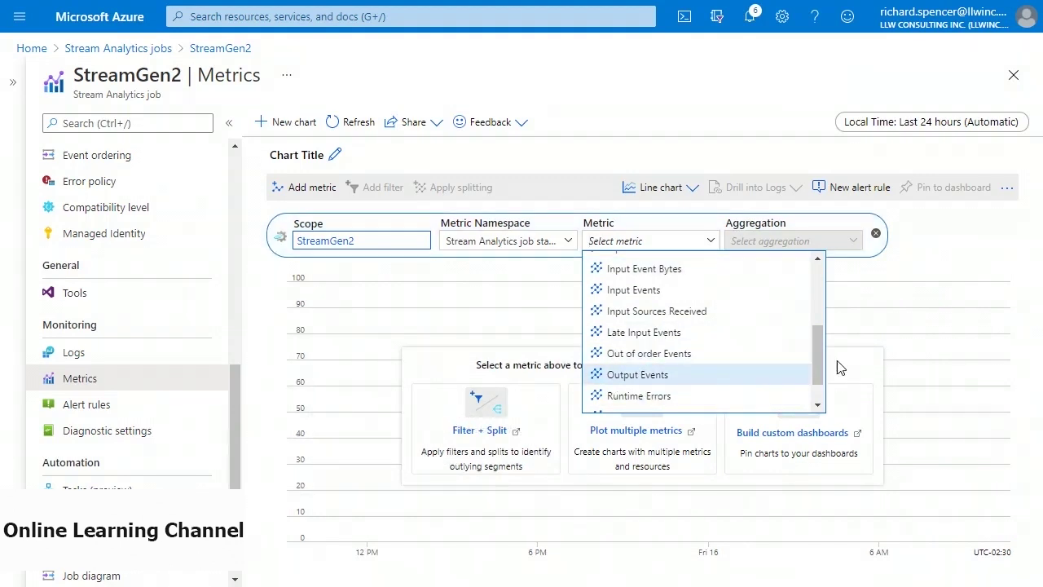
left_click_drag(818, 350, 818, 375)
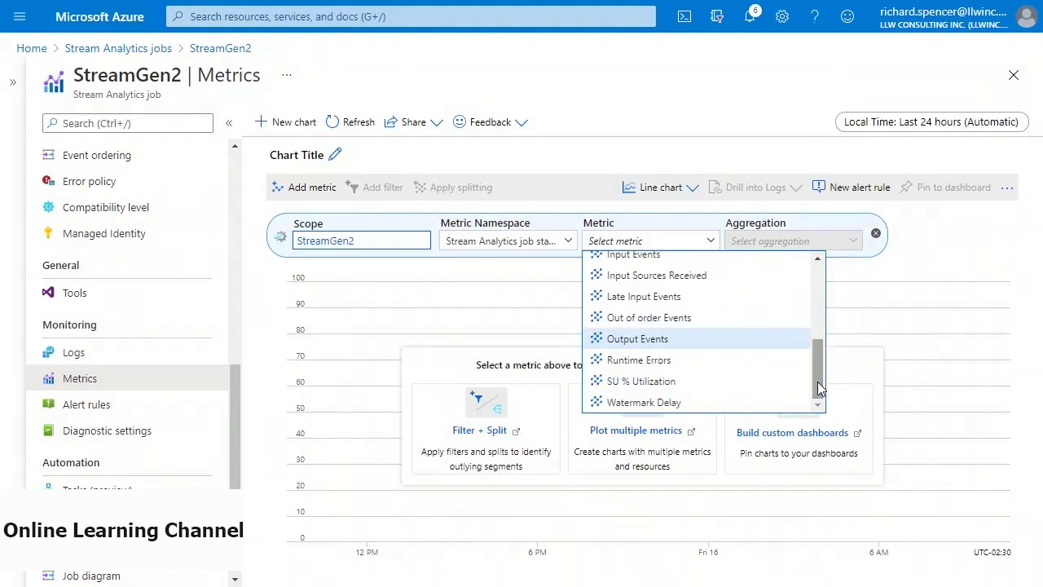
left_click_drag(817, 387, 812, 295)
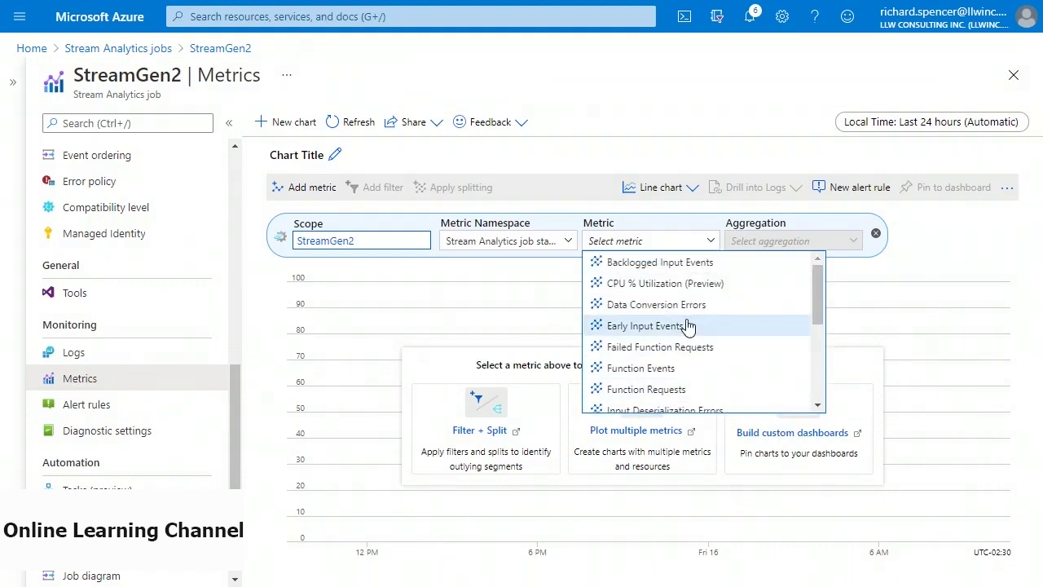
left_click(643, 283)
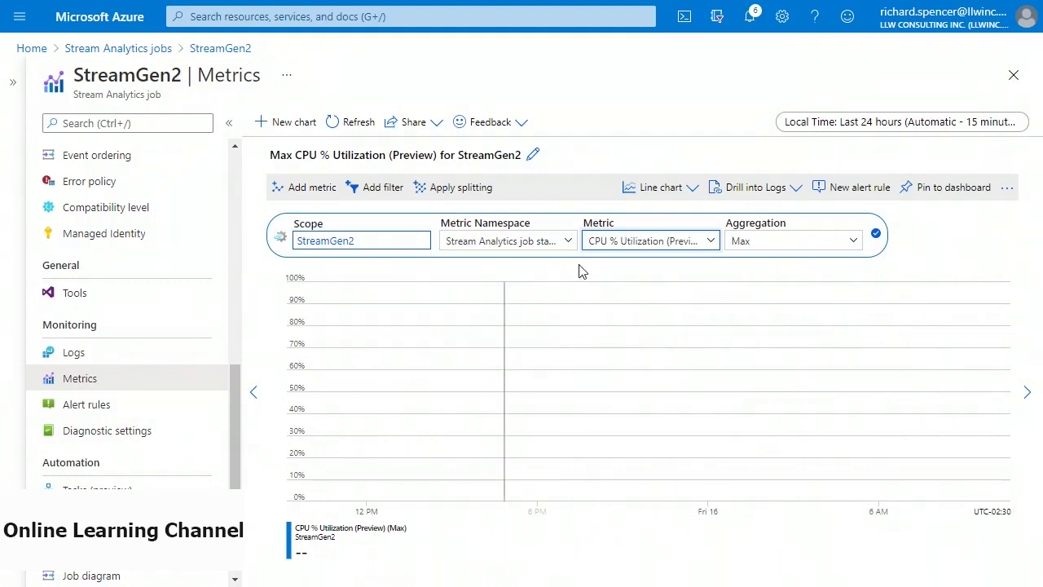
Switch the chart to Input Events, then to Output Events.
left_click(710, 241)
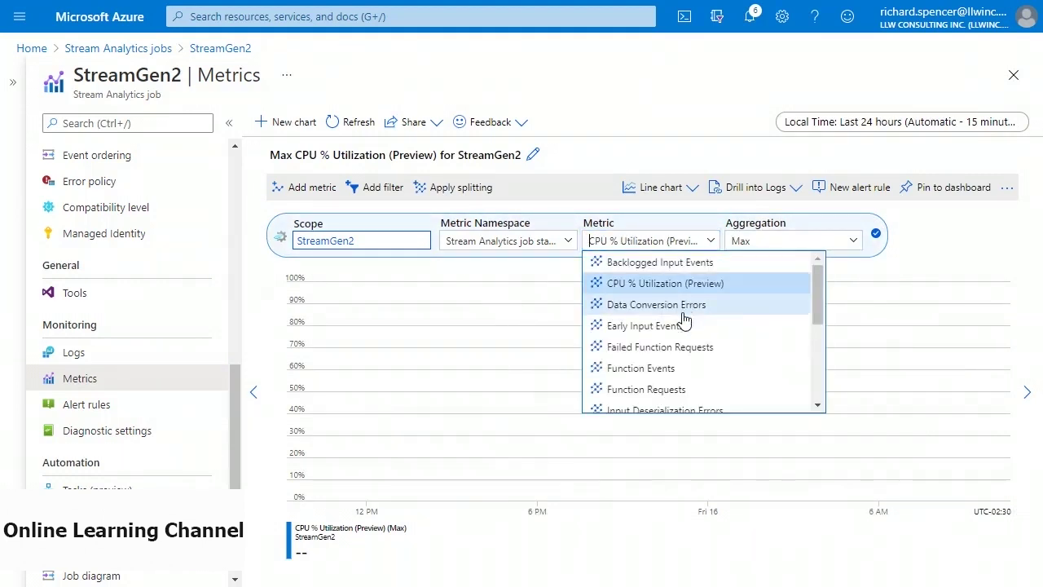
scroll(683, 320, "down", 2)
scroll(619, 333, "down", 2)
left_click(615, 289)
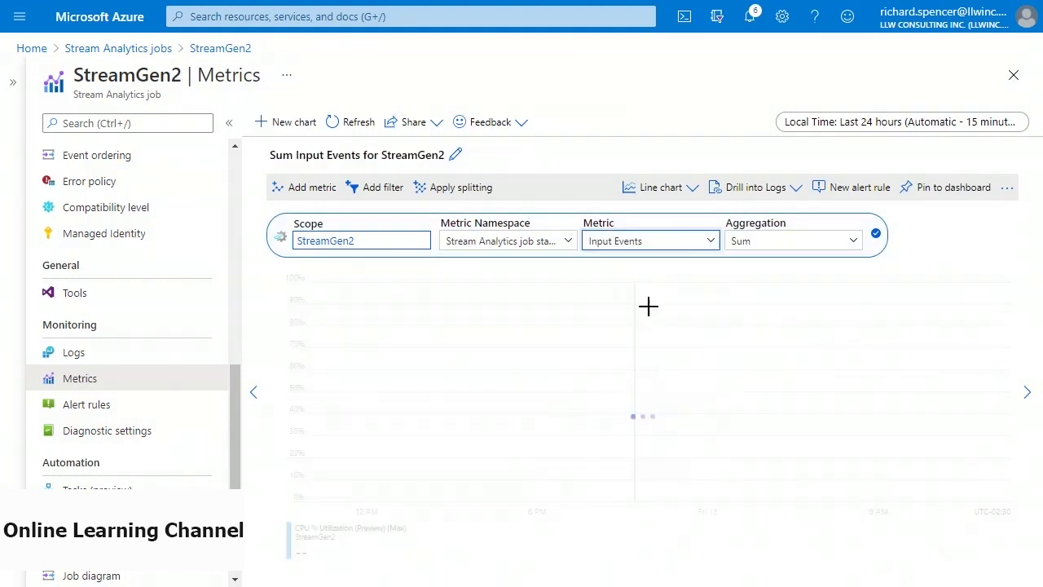
left_click(657, 240)
scroll(681, 346, "down", 2)
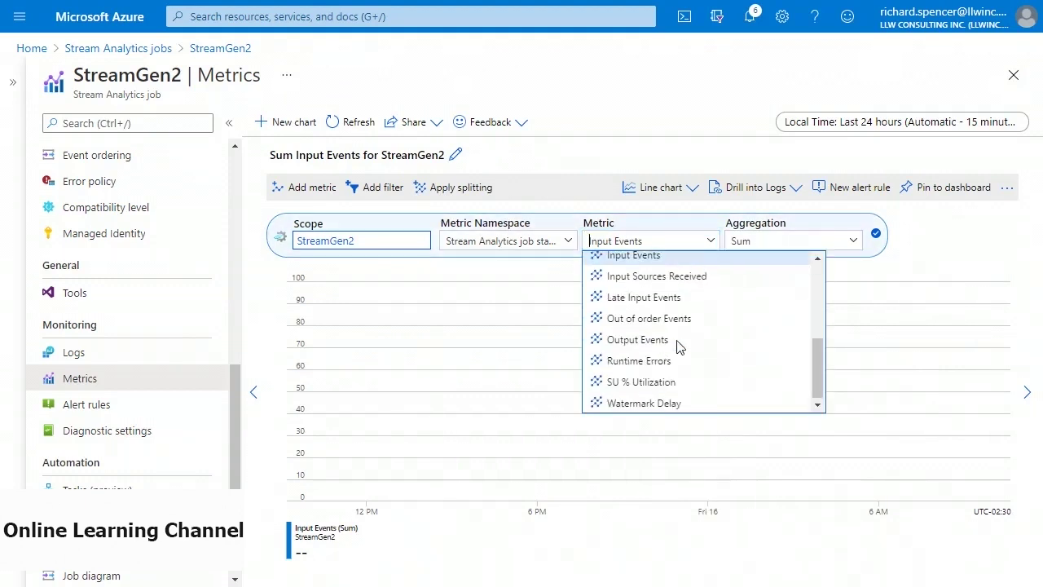
left_click(624, 341)
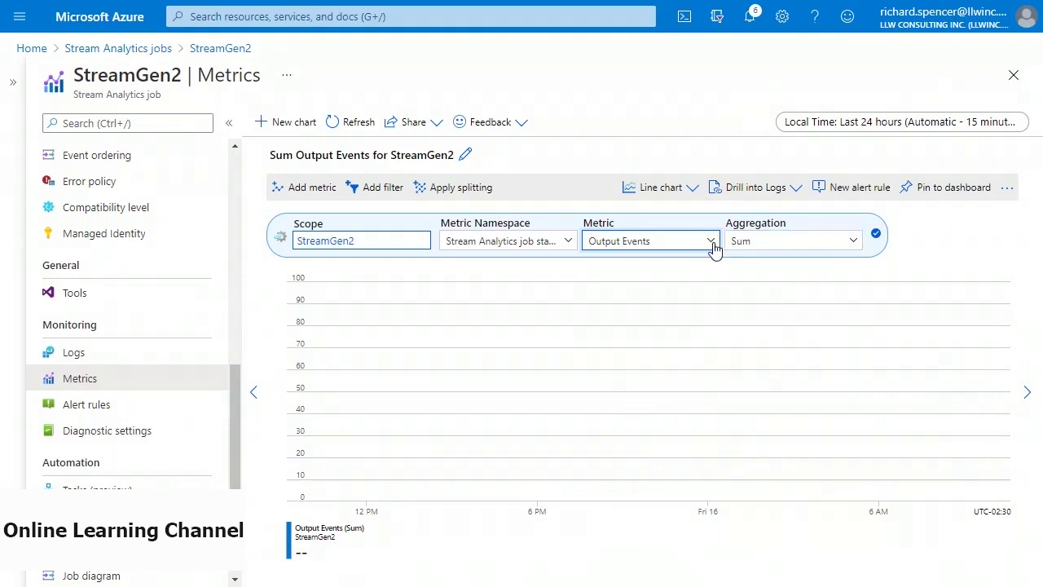
Chart Backlogged Input Events (Max), check chart types and Drill into Logs, then start a new alert rule.
left_click(711, 241)
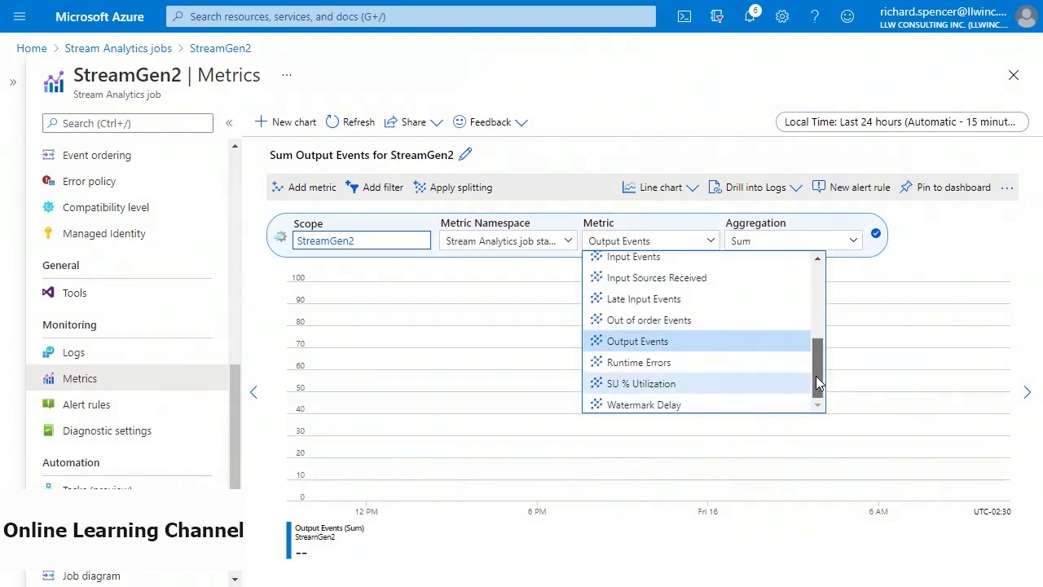
left_click_drag(818, 383, 816, 261)
left_click(644, 267)
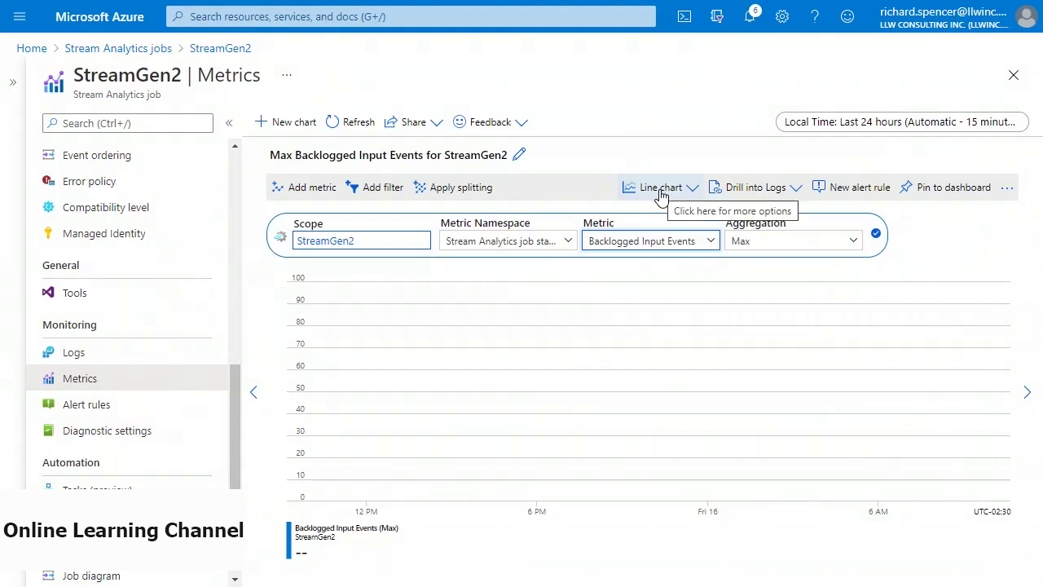
left_click(665, 191)
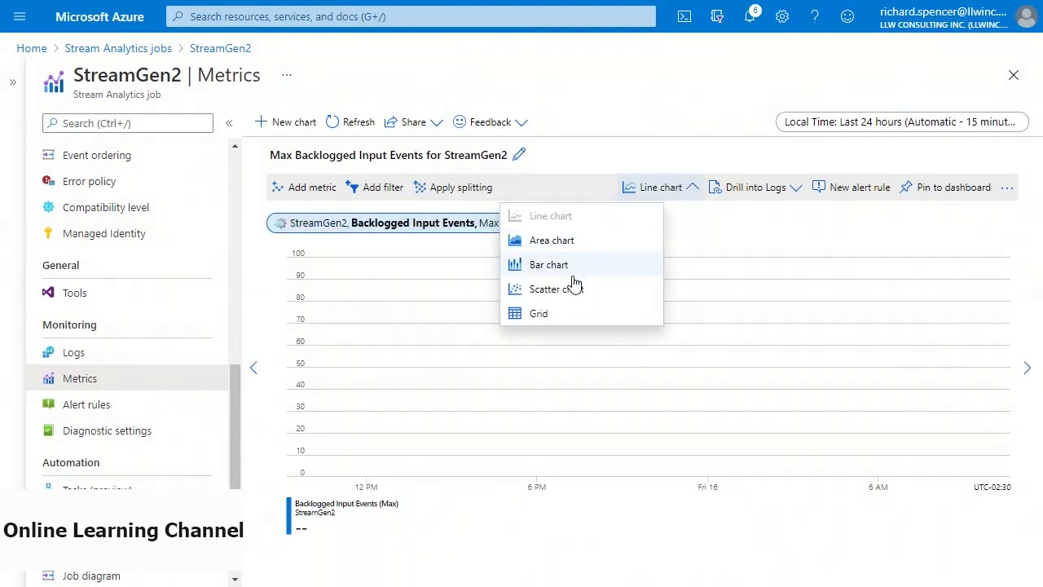
left_click(748, 187)
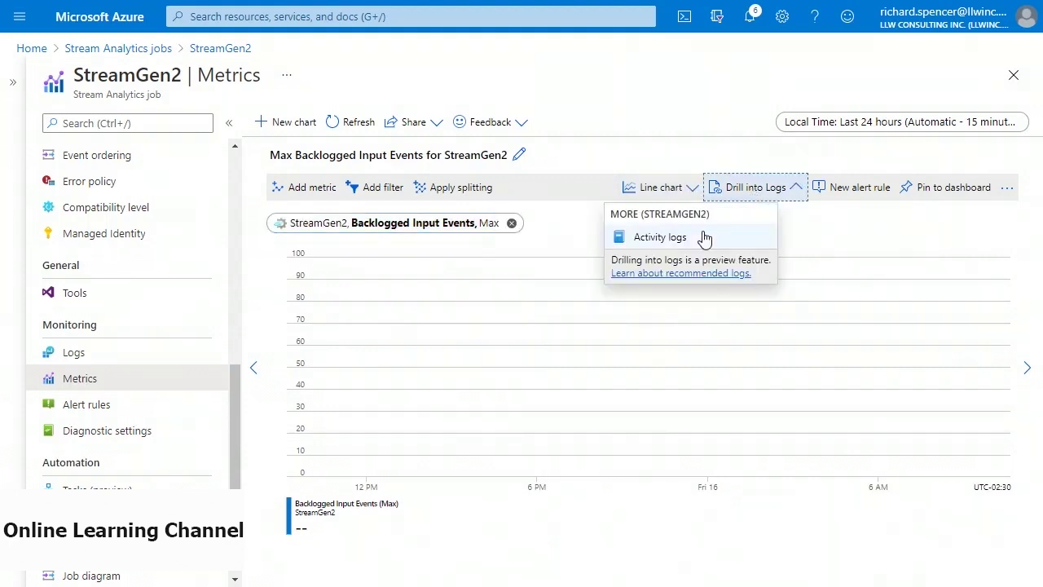
left_click(851, 195)
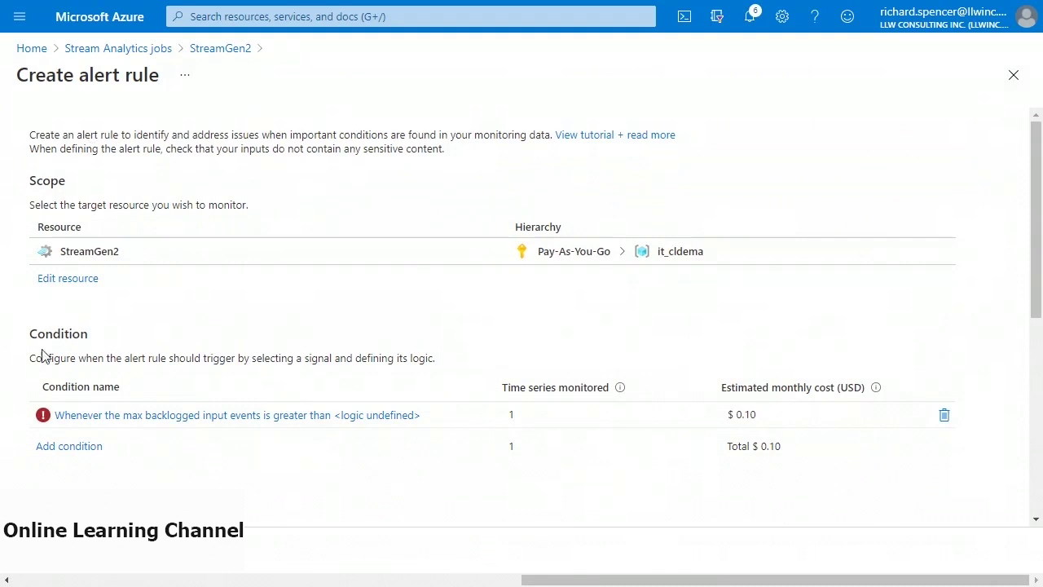
Make the backlogged input events condition fire when the maximum exceeds a threshold of 5.
left_click(178, 417)
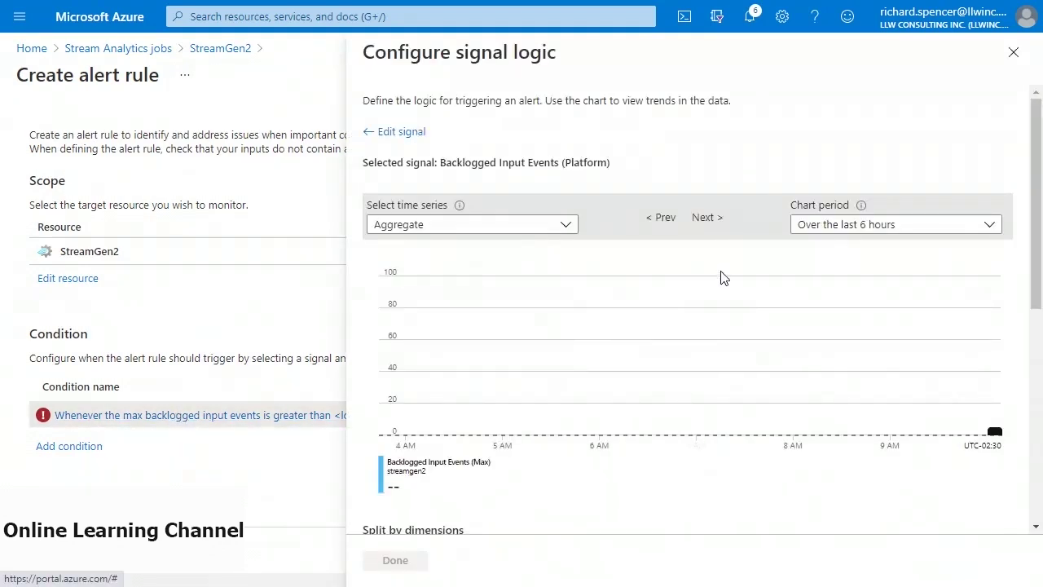
scroll(438, 484, "down", 5)
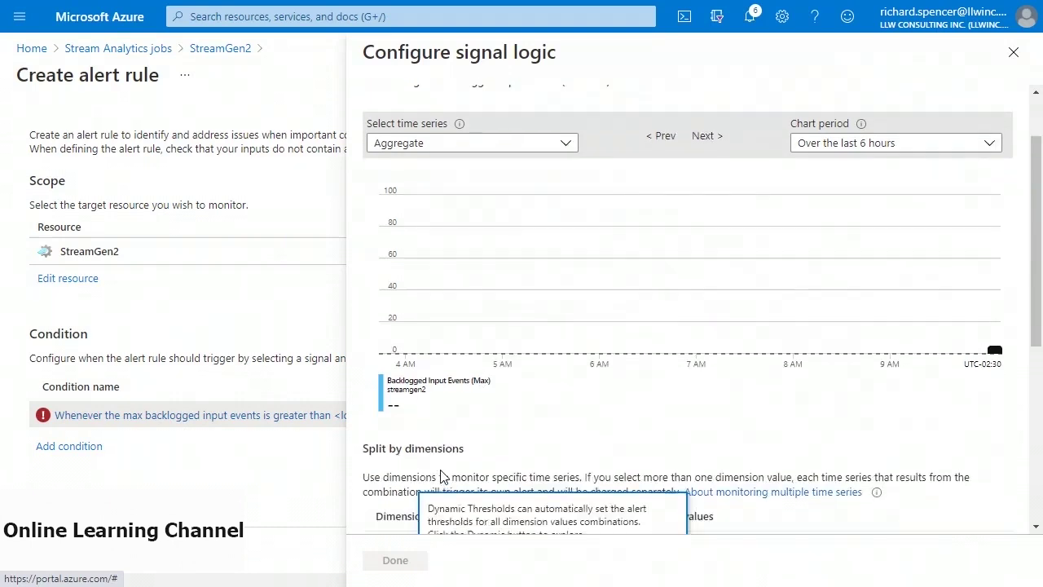
scroll(601, 317, "down", 1)
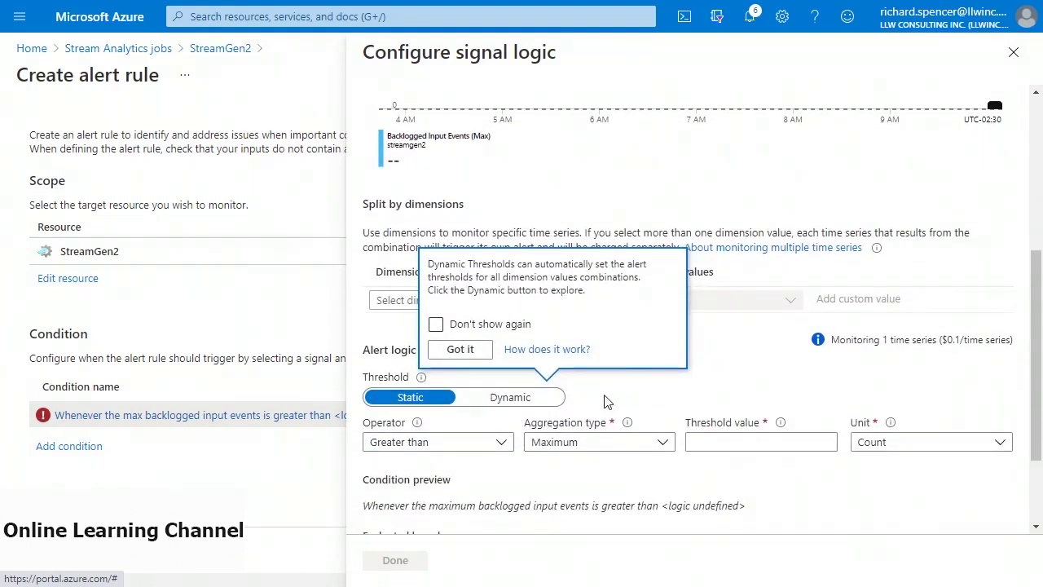
left_click(757, 444)
type("5")
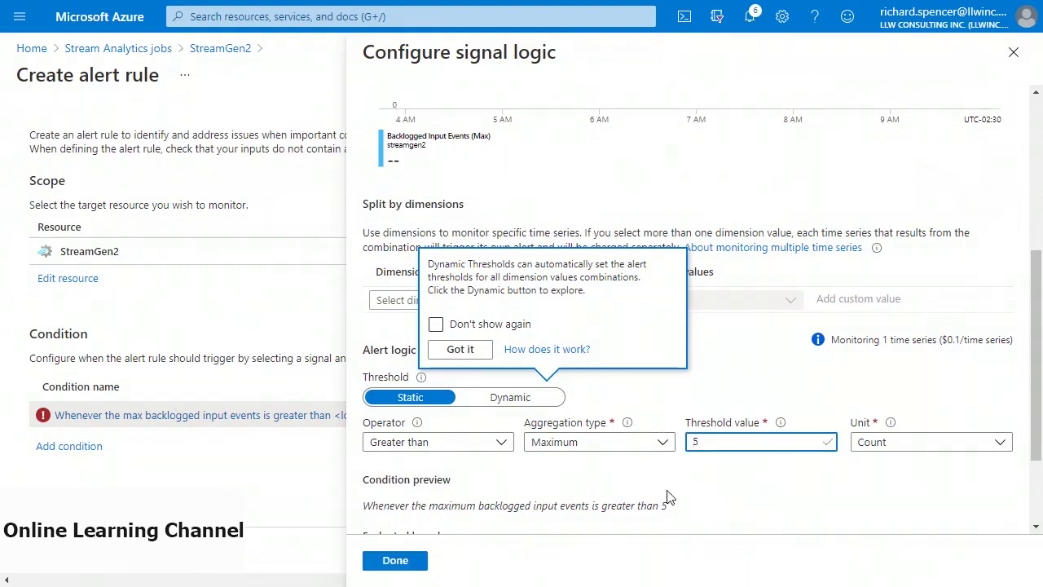
scroll(805, 511, "down", 1)
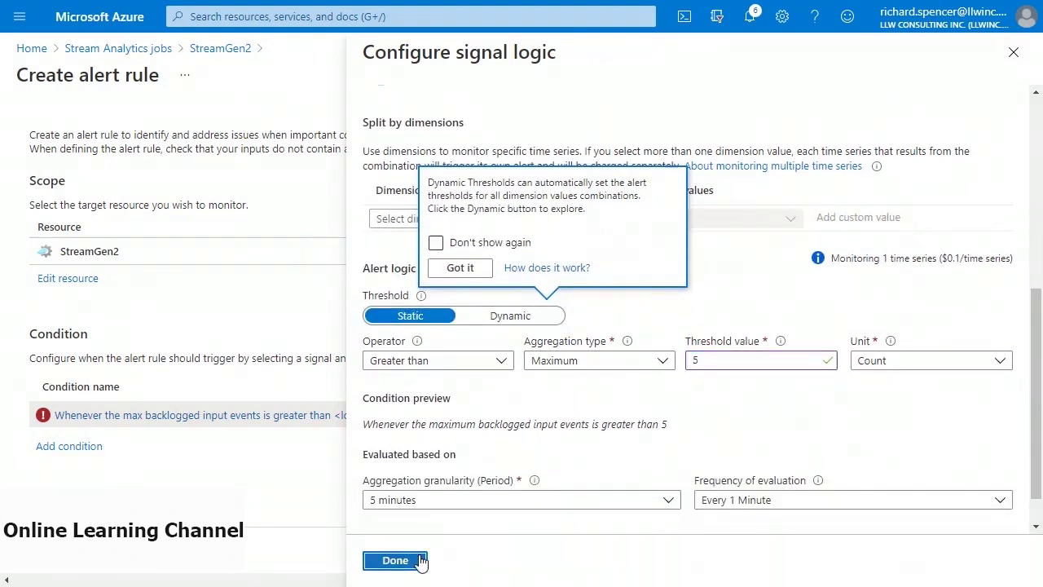
left_click(424, 559)
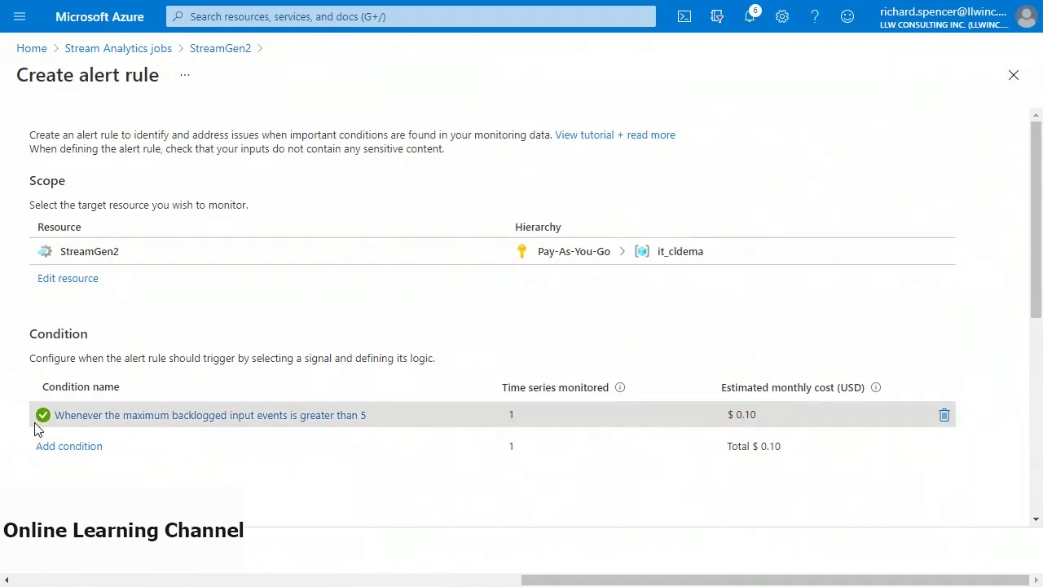
Bring up the action group list under Actions and select the existing test action group.
scroll(82, 445, "down", 3)
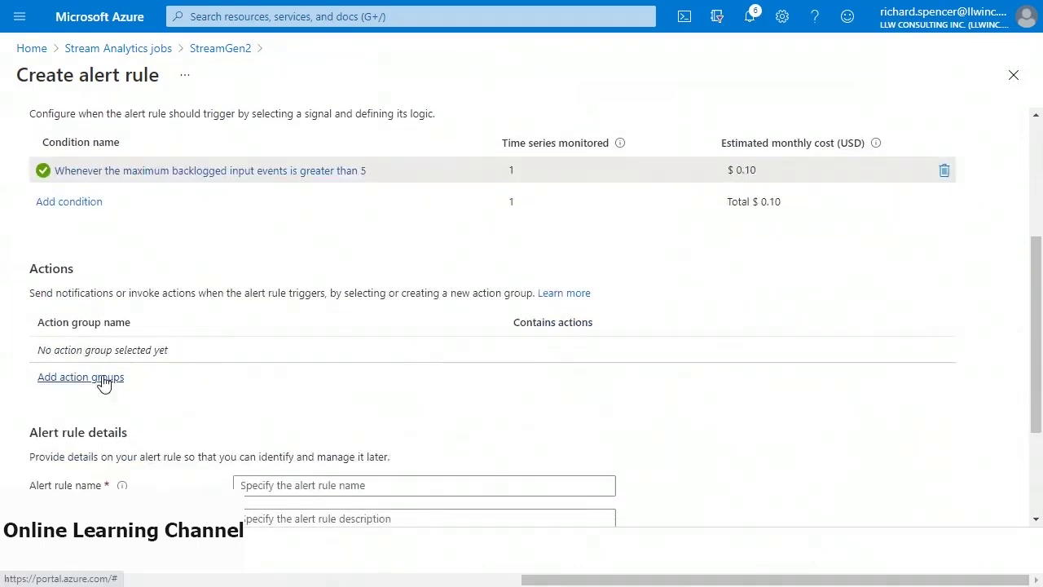
left_click(98, 378)
left_click(375, 311)
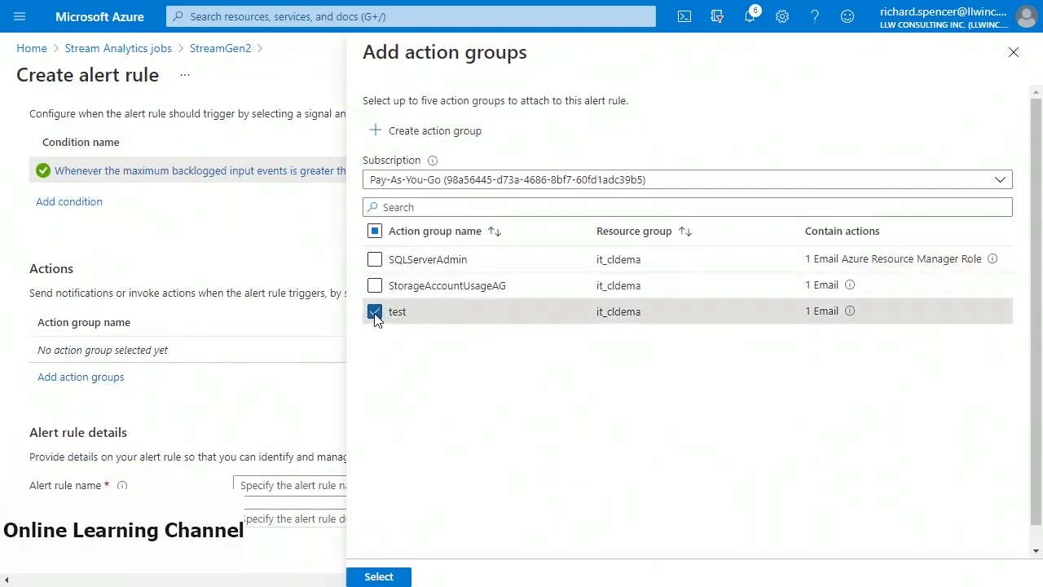
Start a new action group named job17271 and move to its notification settings.
left_click(409, 133)
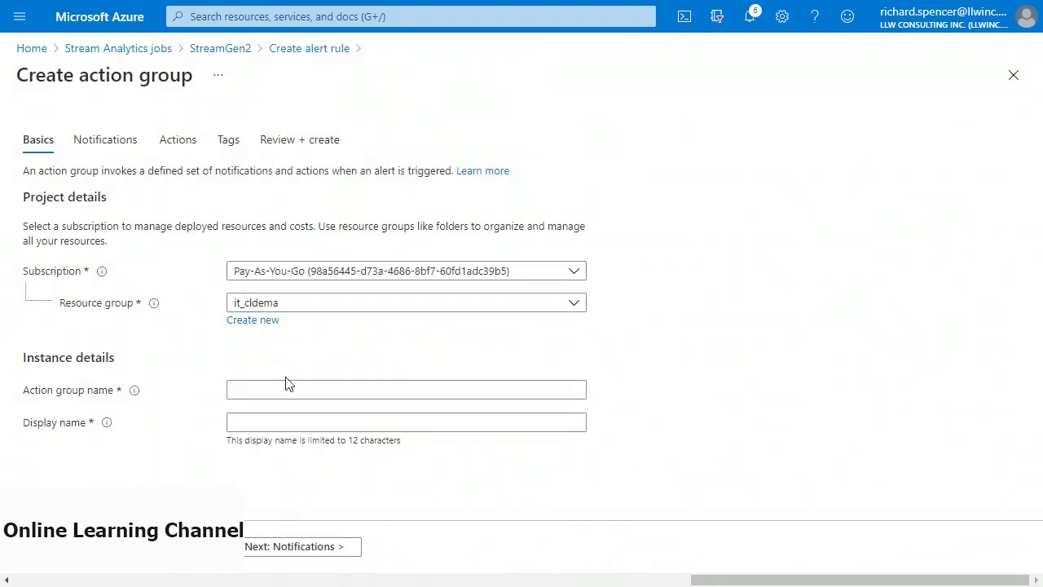
left_click(288, 391)
type("job")
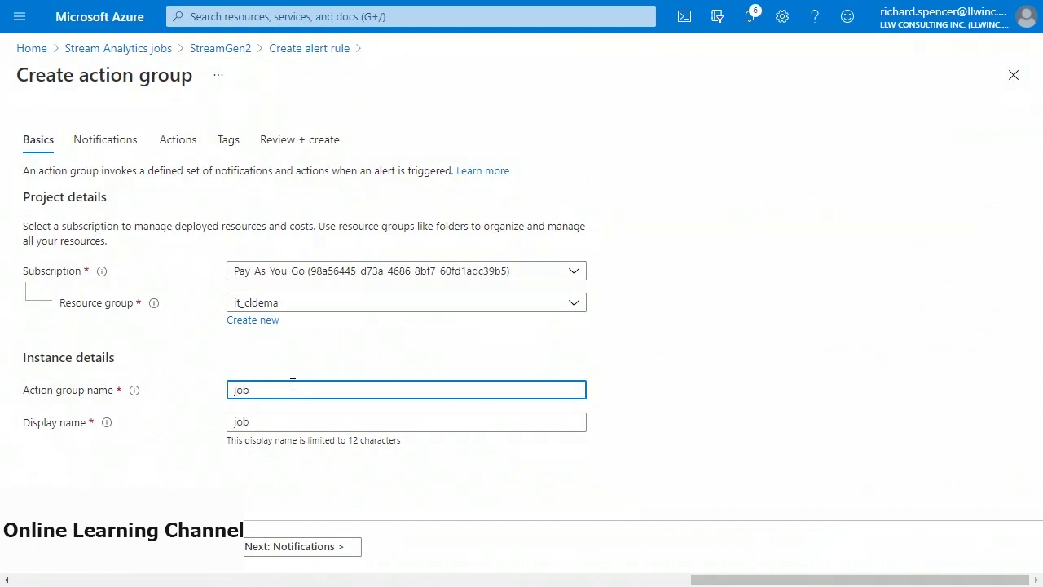
key("Tab")
key("Tab")
key("Return")
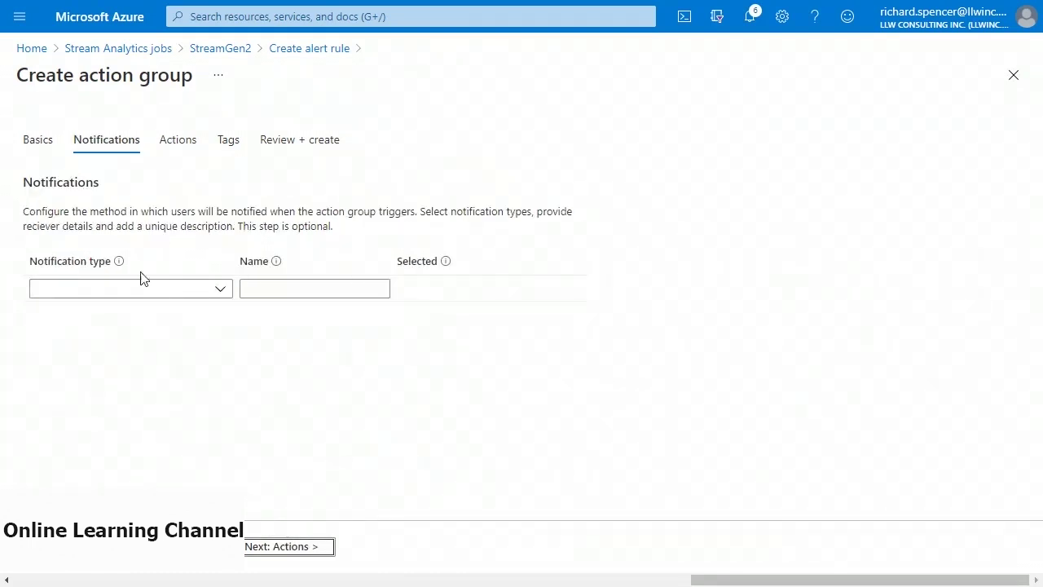
Add an Email/SMS message/Push/Voice notification emailing a saved recipient address, and name it.
left_click(143, 289)
left_click(81, 340)
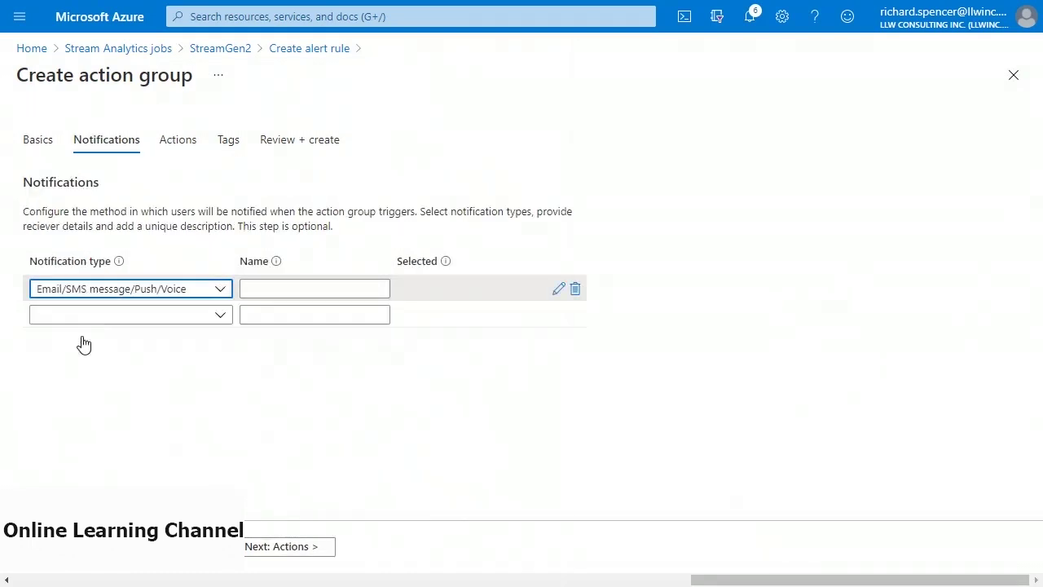
left_click(590, 129)
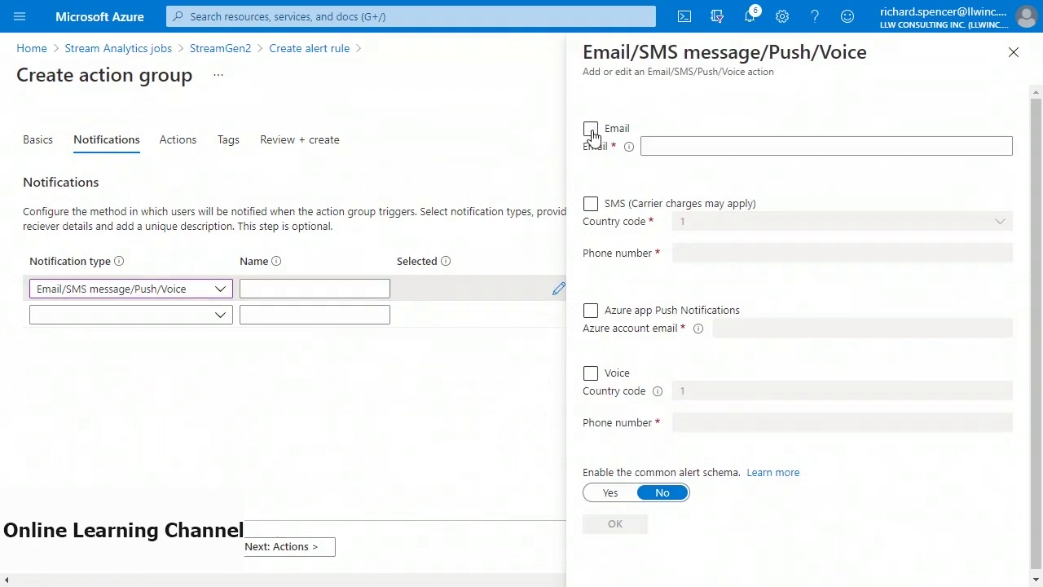
left_click(784, 145)
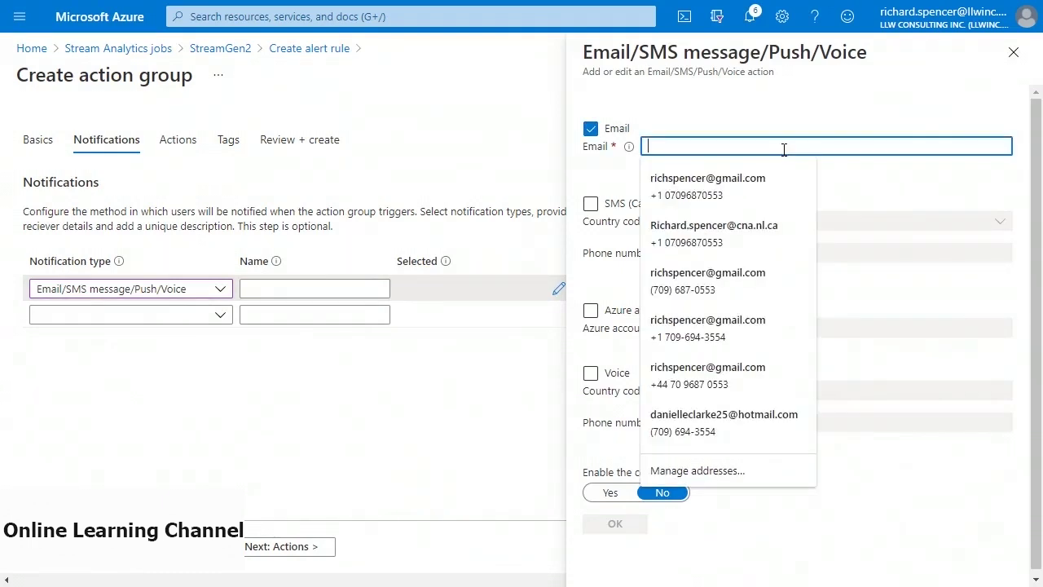
left_click(740, 196)
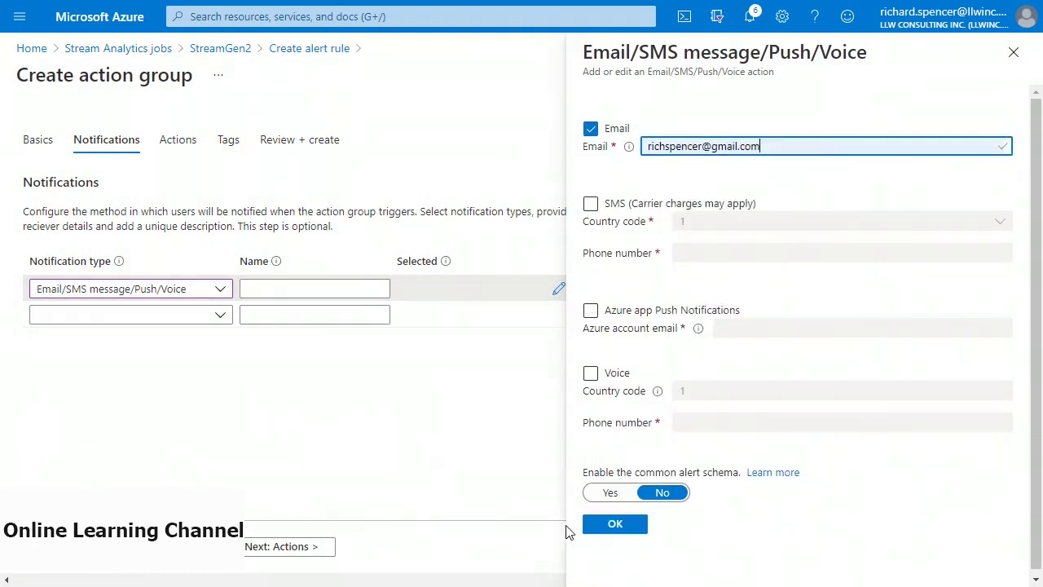
left_click(618, 531)
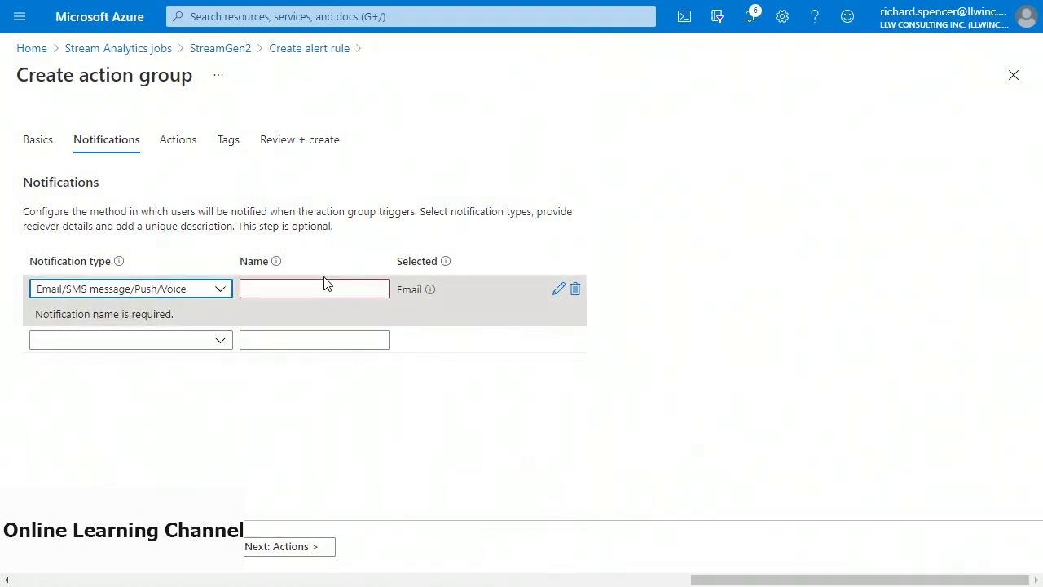
left_click(324, 288)
type("emailricha")
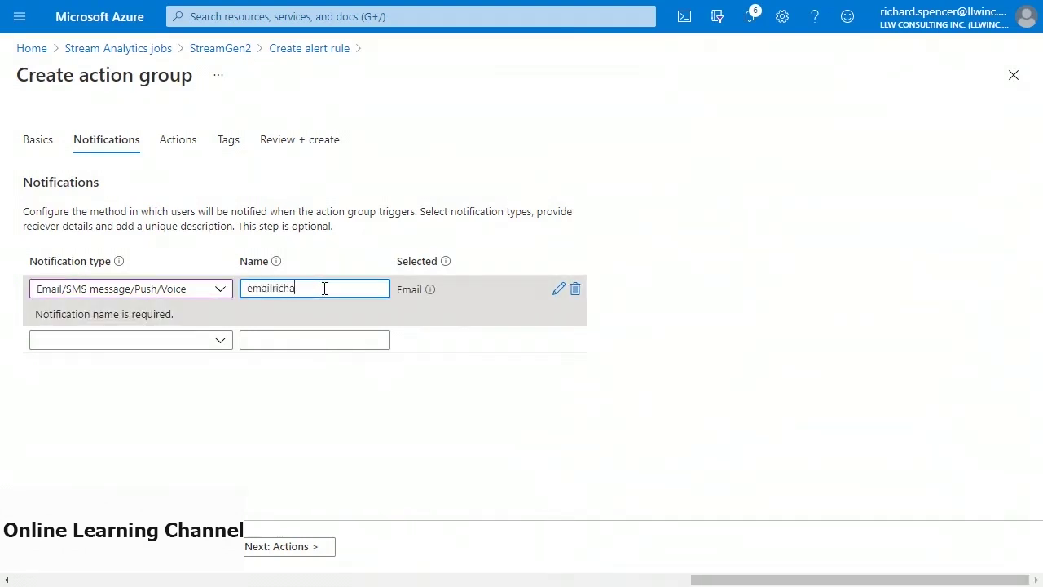
type("rd")
Review and create the job17271 action group.
left_click(300, 139)
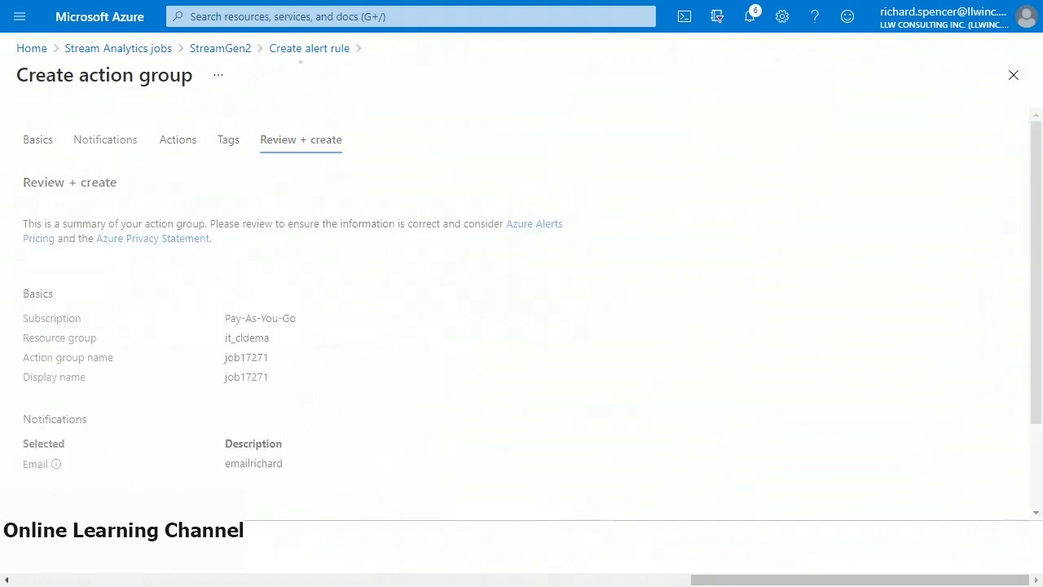
left_click(93, 578)
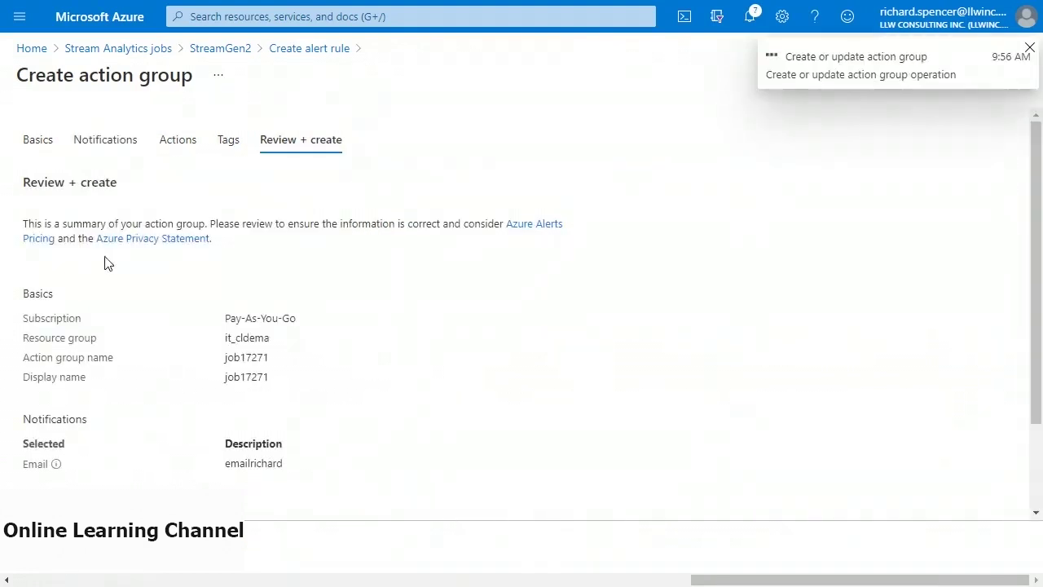
scroll(347, 382, "down", 3)
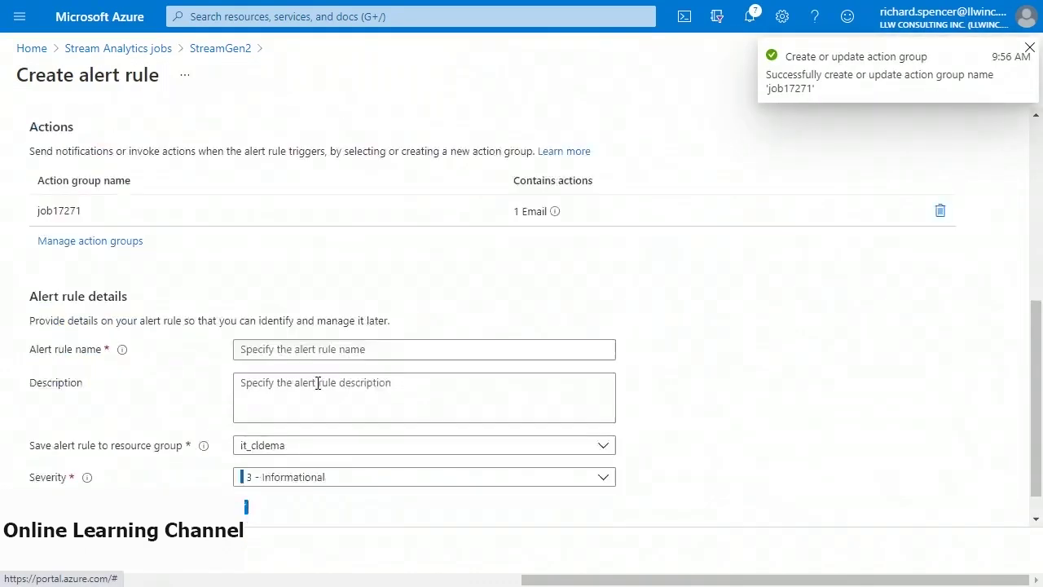
Name the alert rule backlogalert, set severity to 2 - Warning, and create it.
scroll(252, 315, "up", 4)
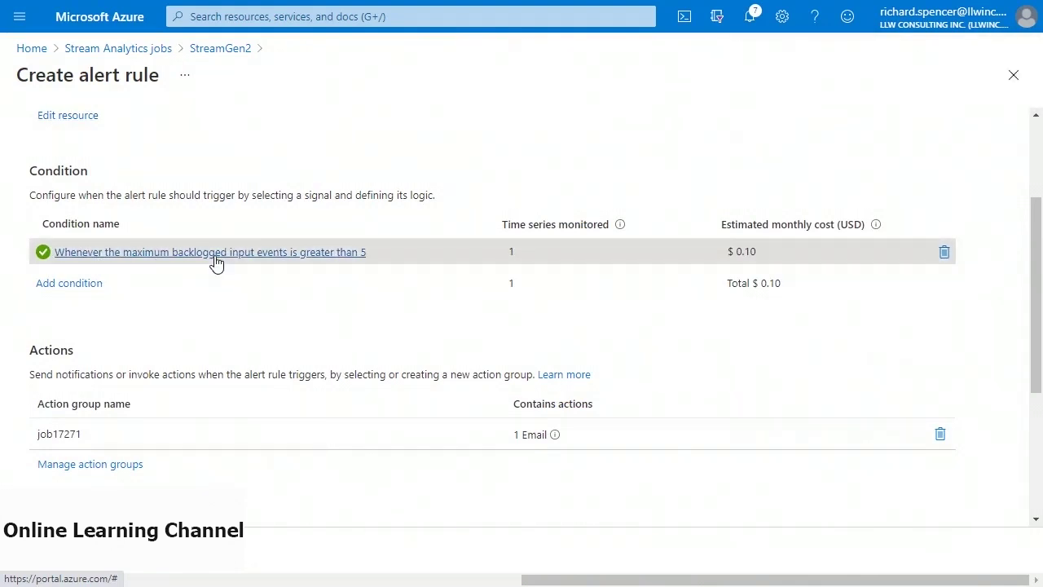
scroll(259, 258, "down", 3)
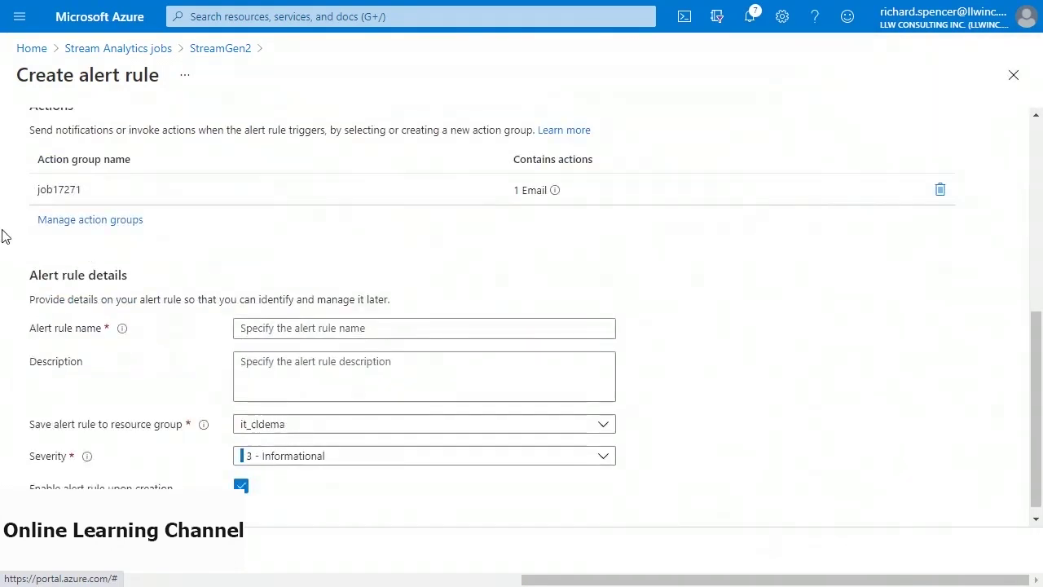
left_click(391, 326)
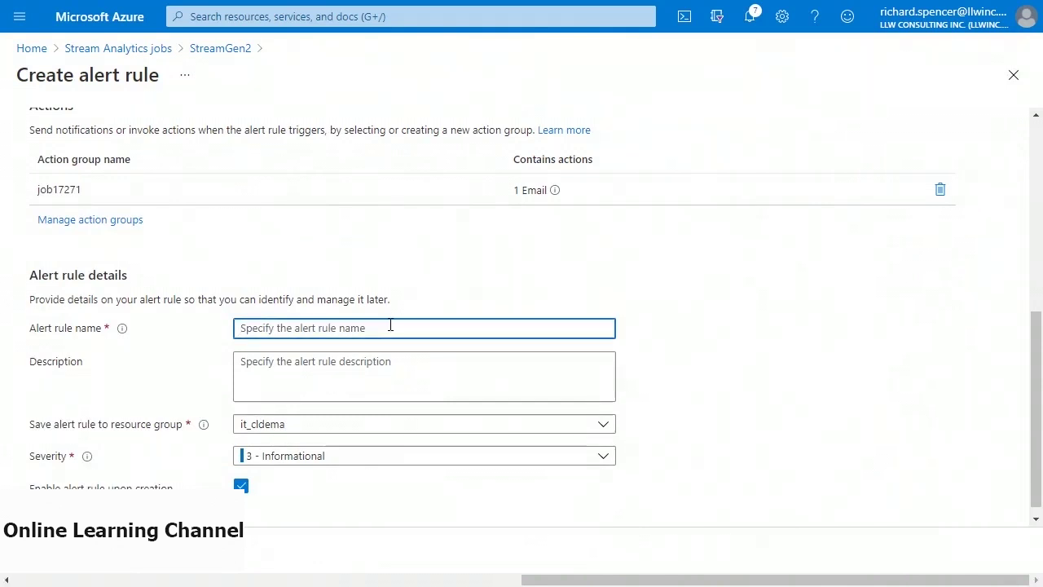
type("backloga")
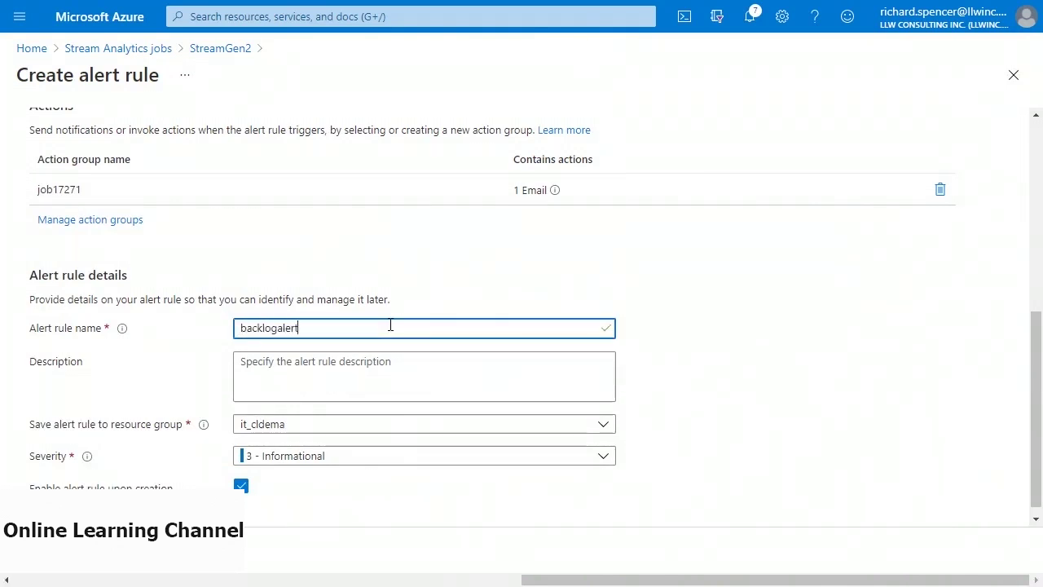
type("lert")
scroll(226, 449, "down", 1)
left_click(260, 447)
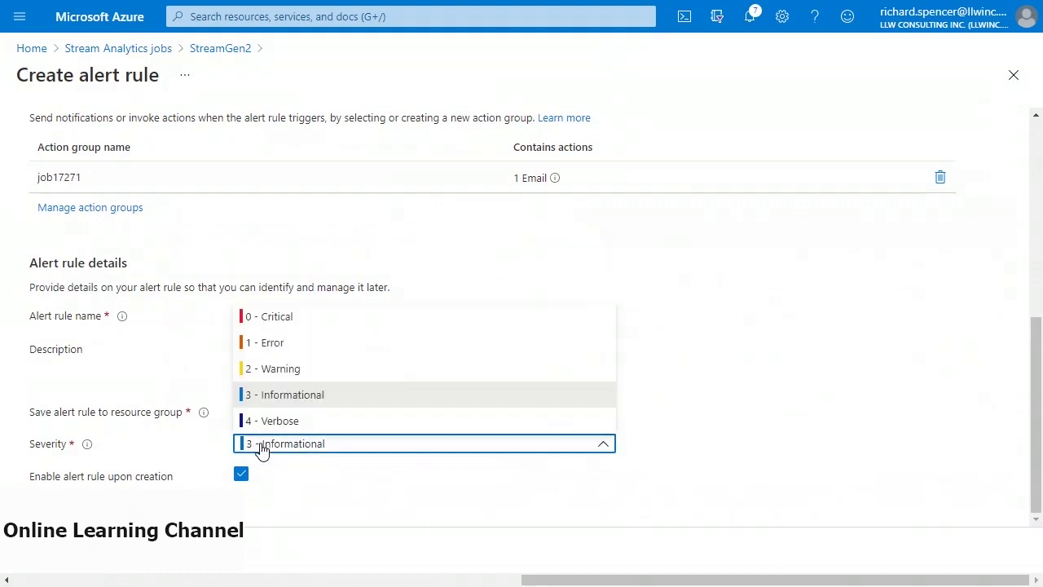
left_click(273, 371)
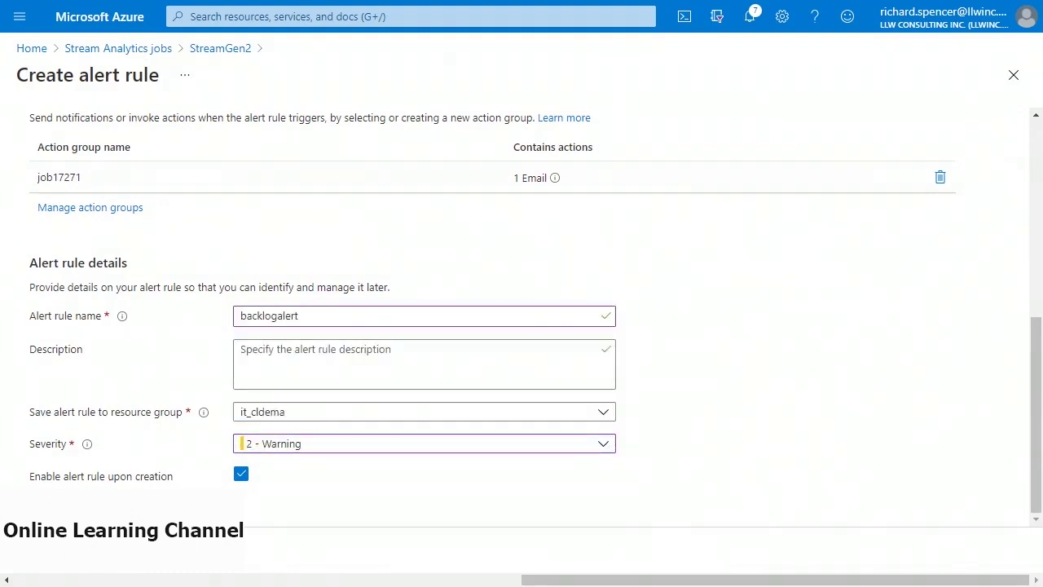
left_click(66, 554)
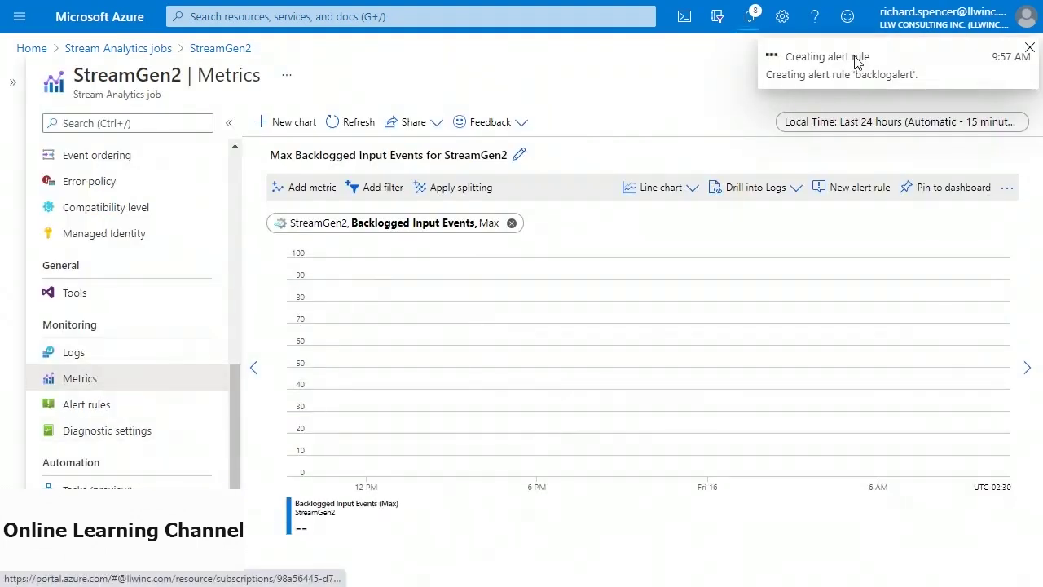